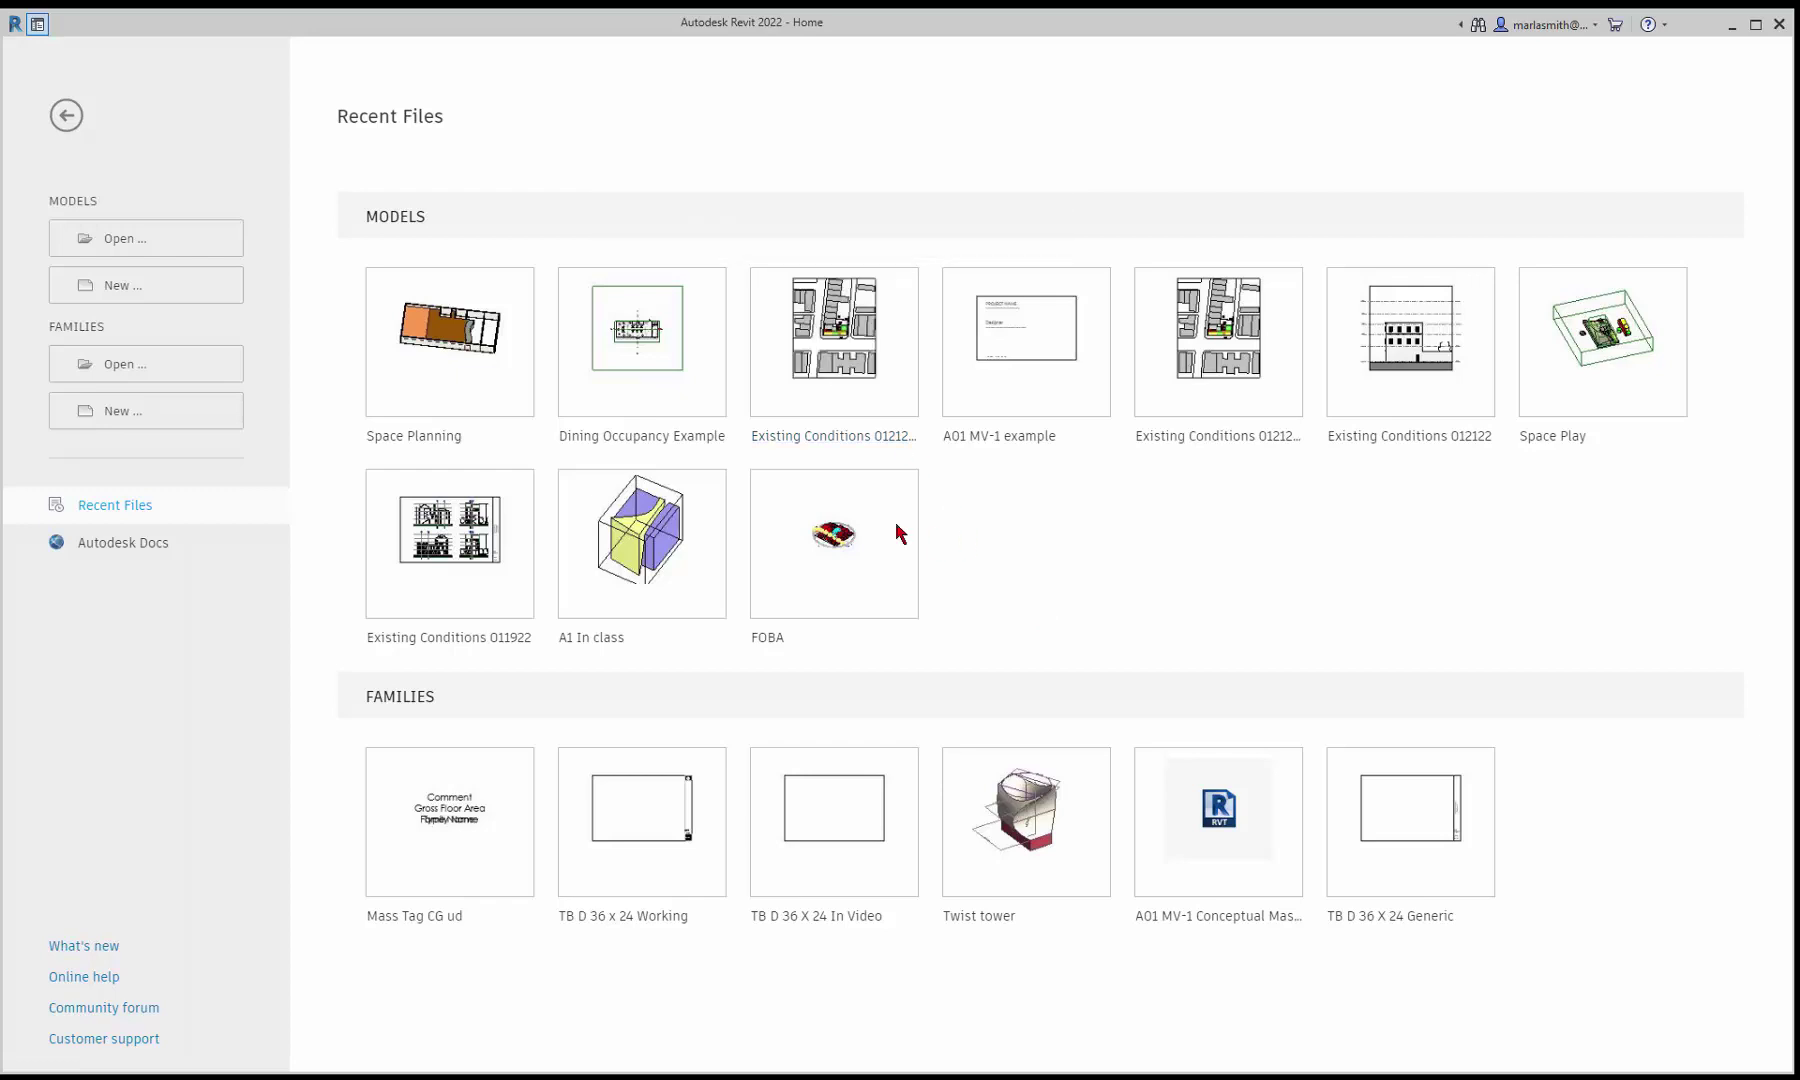
Step: Create a new project from the Custom Templates file Generic Template 2022.rte
left_click(128, 290)
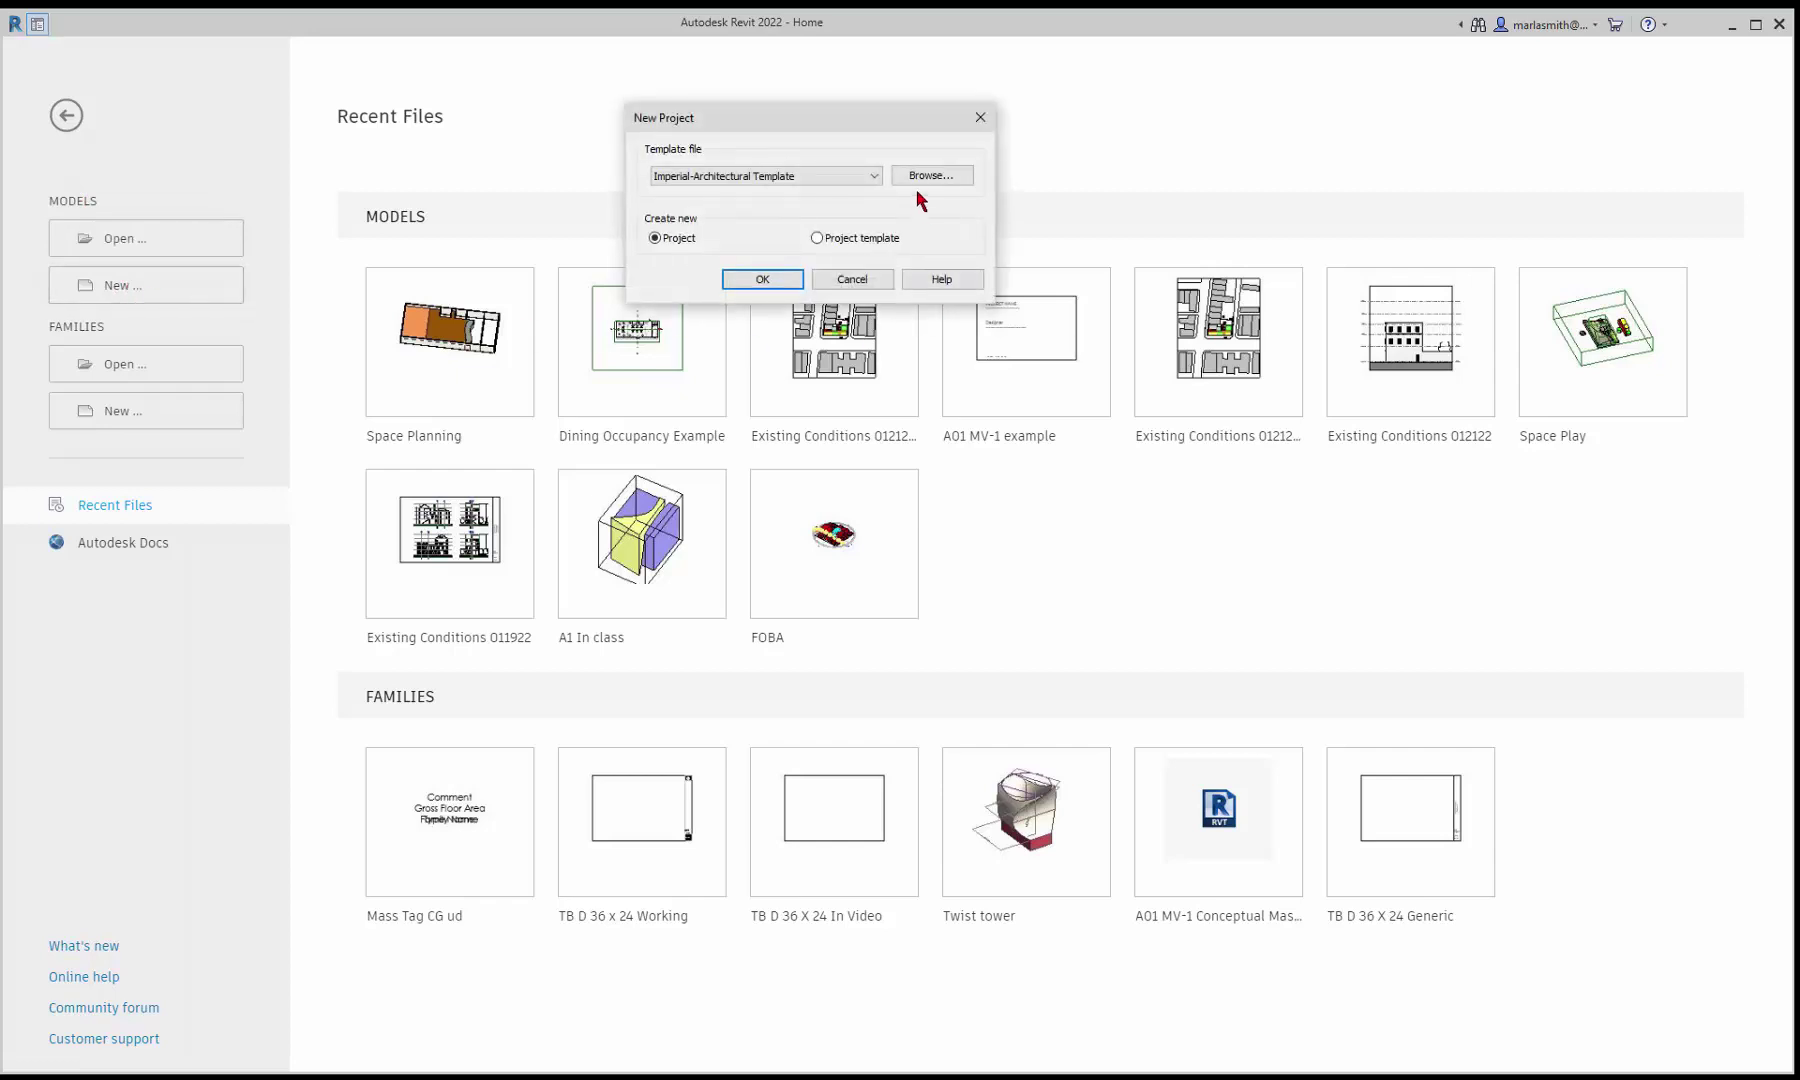
left_click(918, 190)
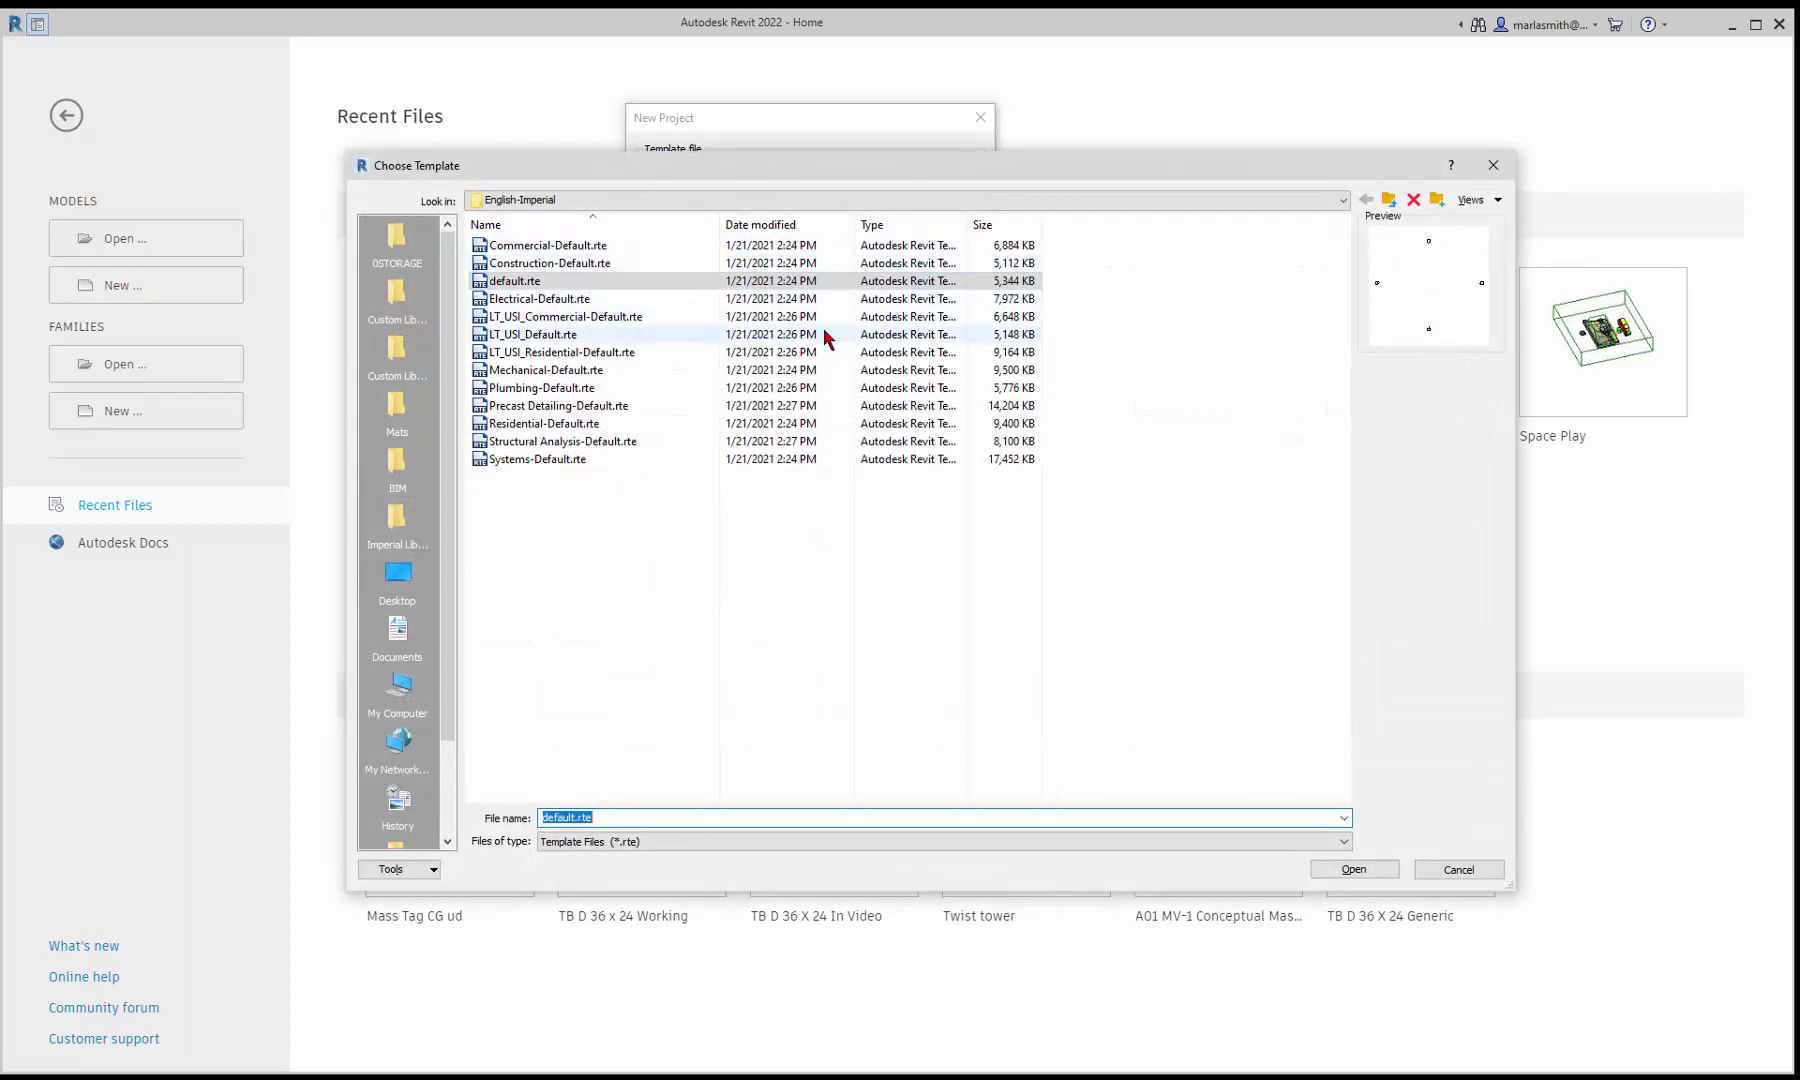
left_click(1391, 204)
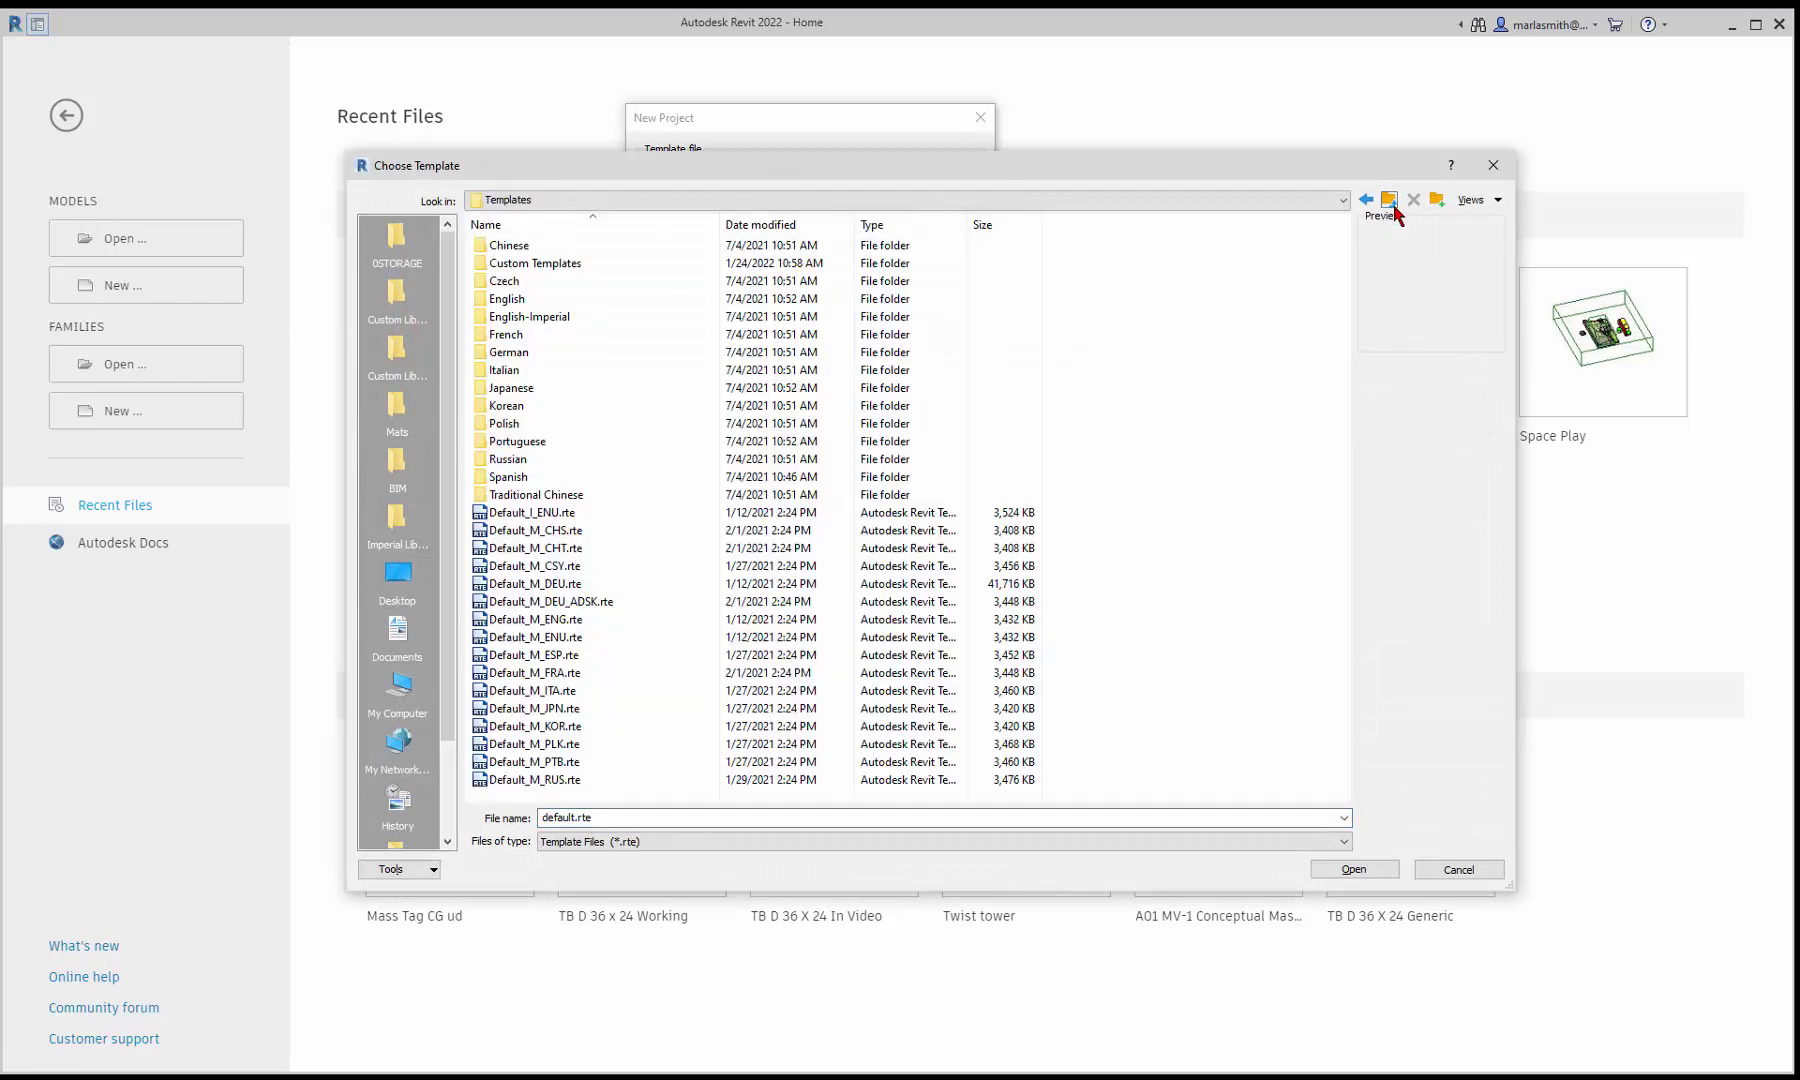
double_click(549, 264)
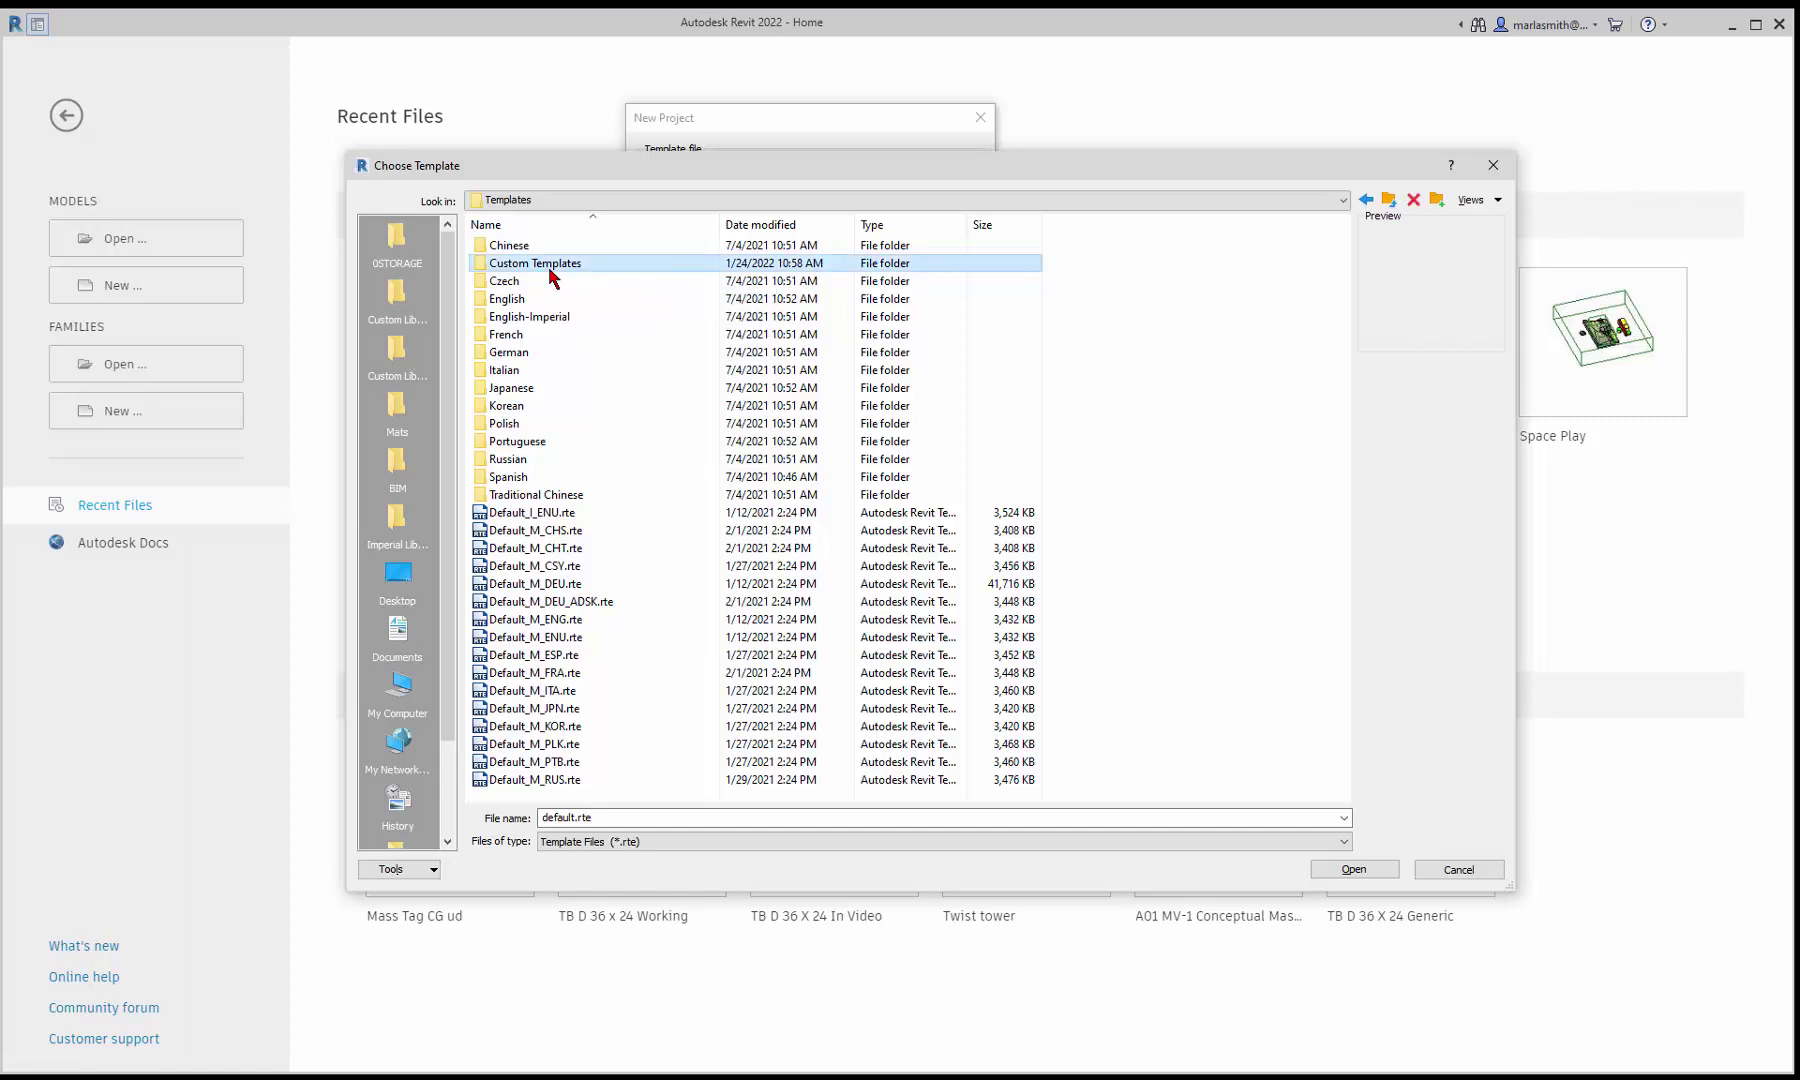
left_click(551, 265)
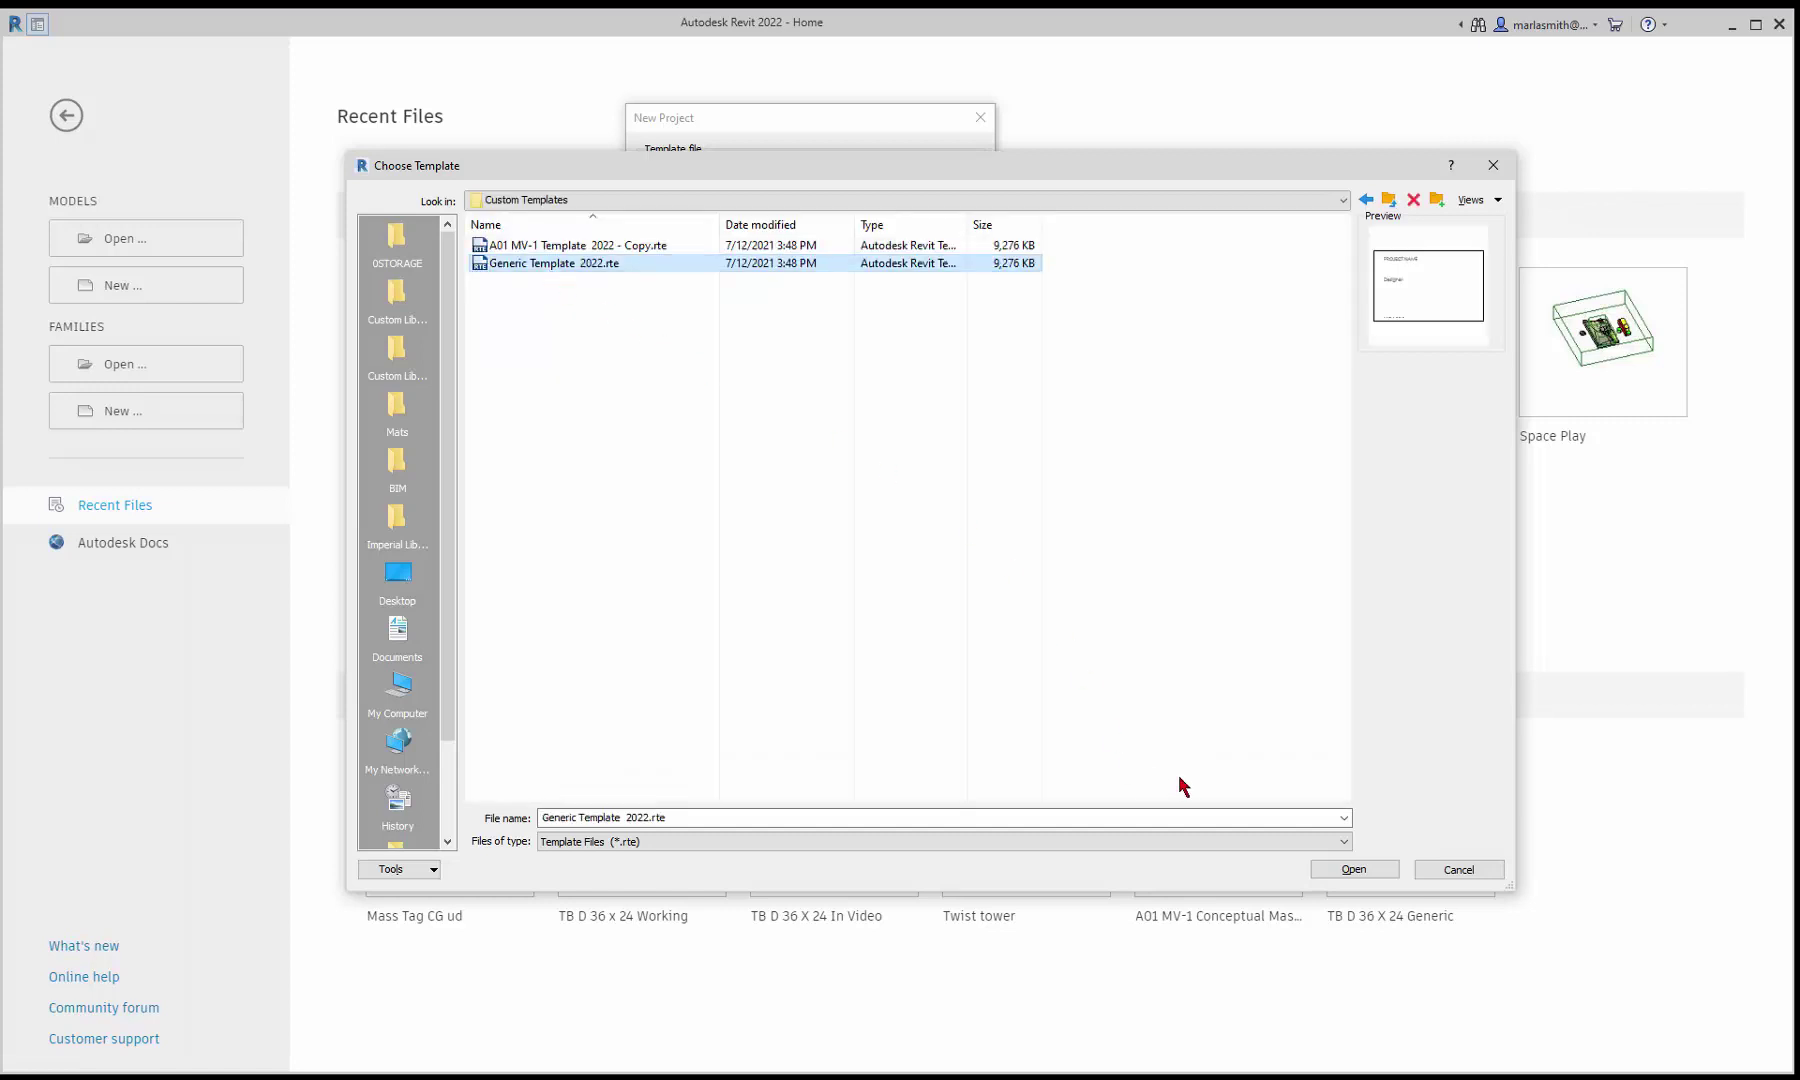
left_click(1355, 869)
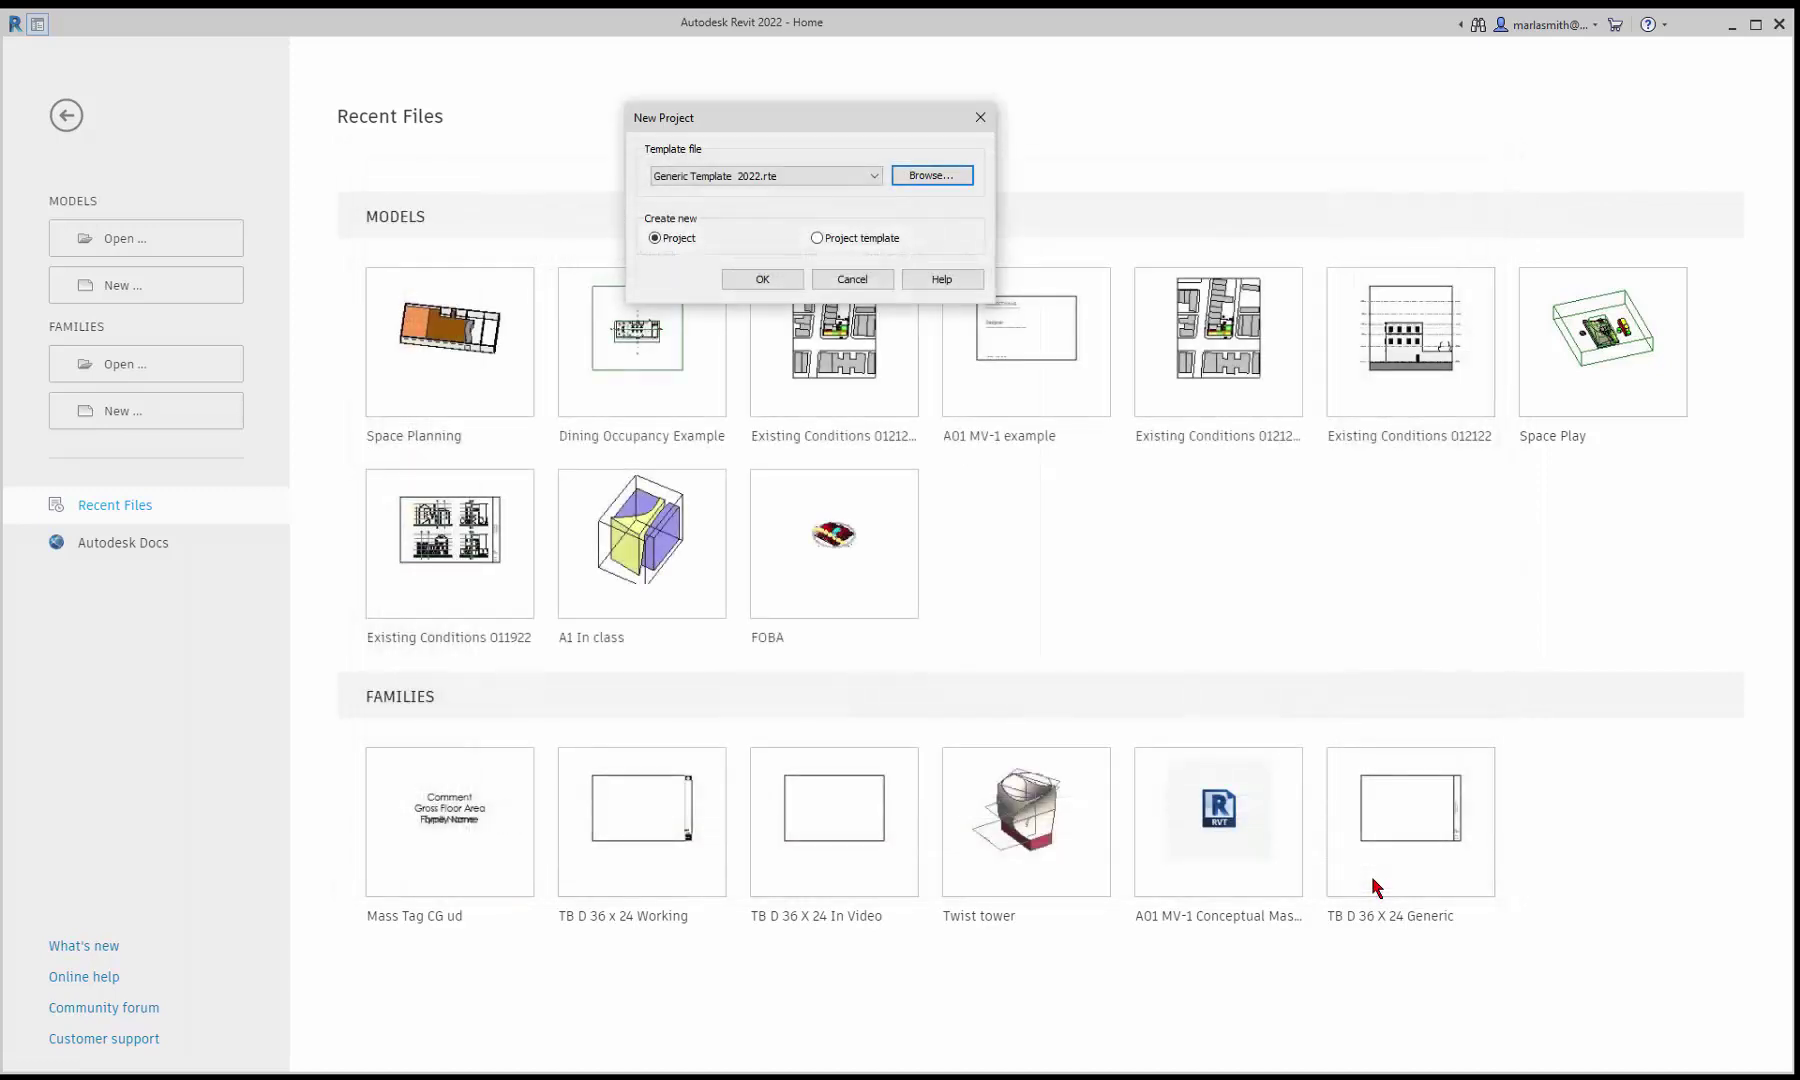
left_click(786, 281)
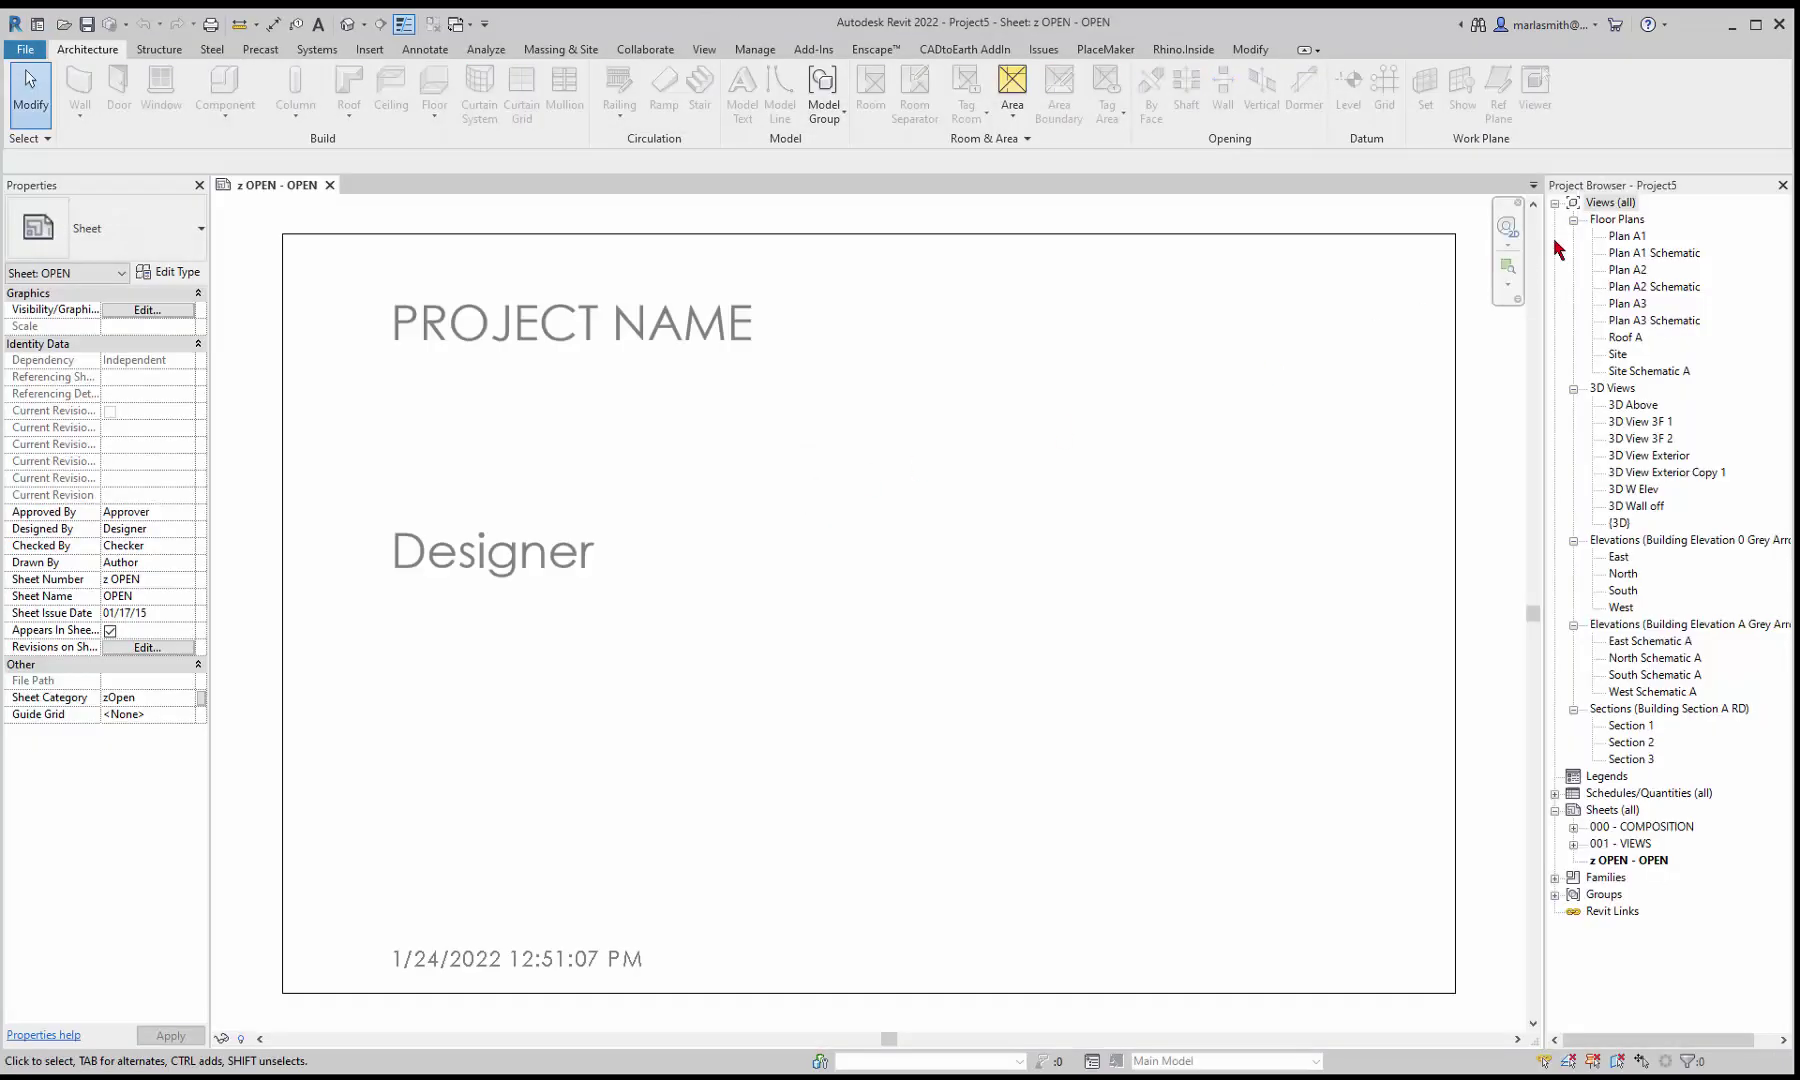
Step: Open Plan A1 with all other views closed and delete its floor
double_click(1628, 236)
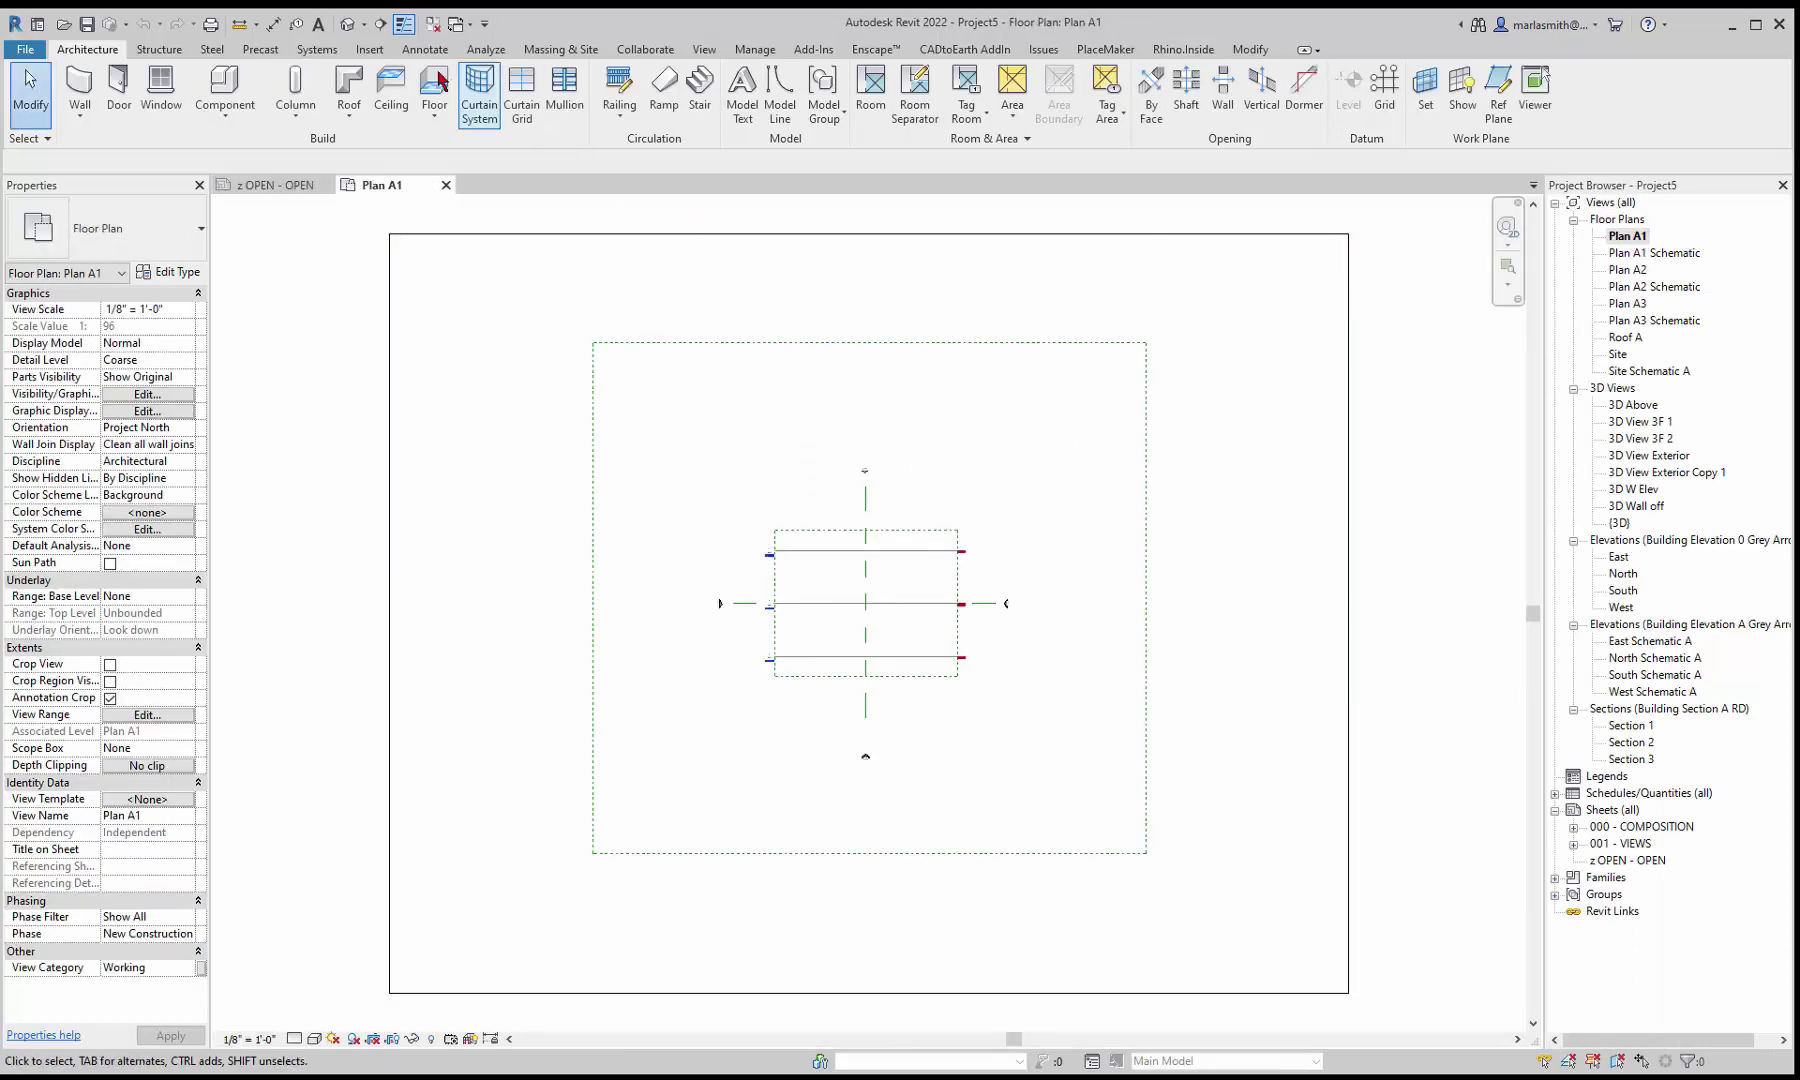
left_click(434, 27)
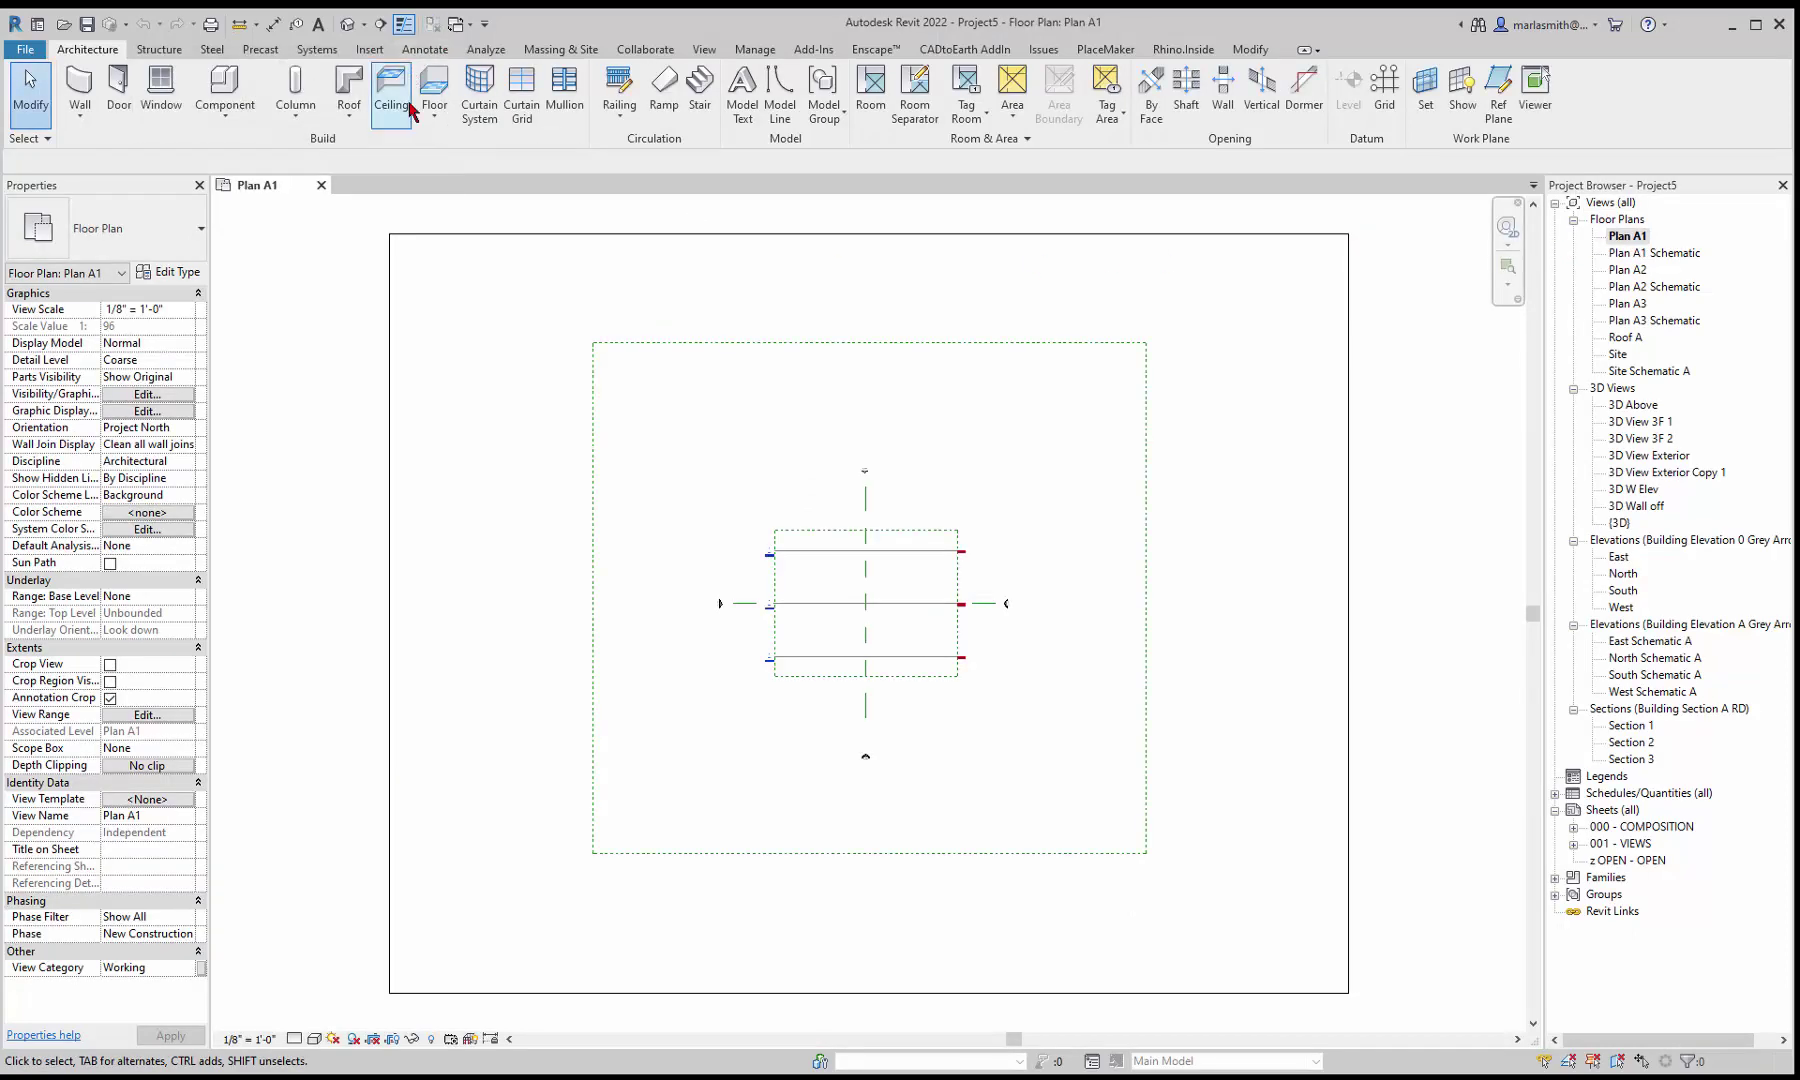
left_click(548, 251)
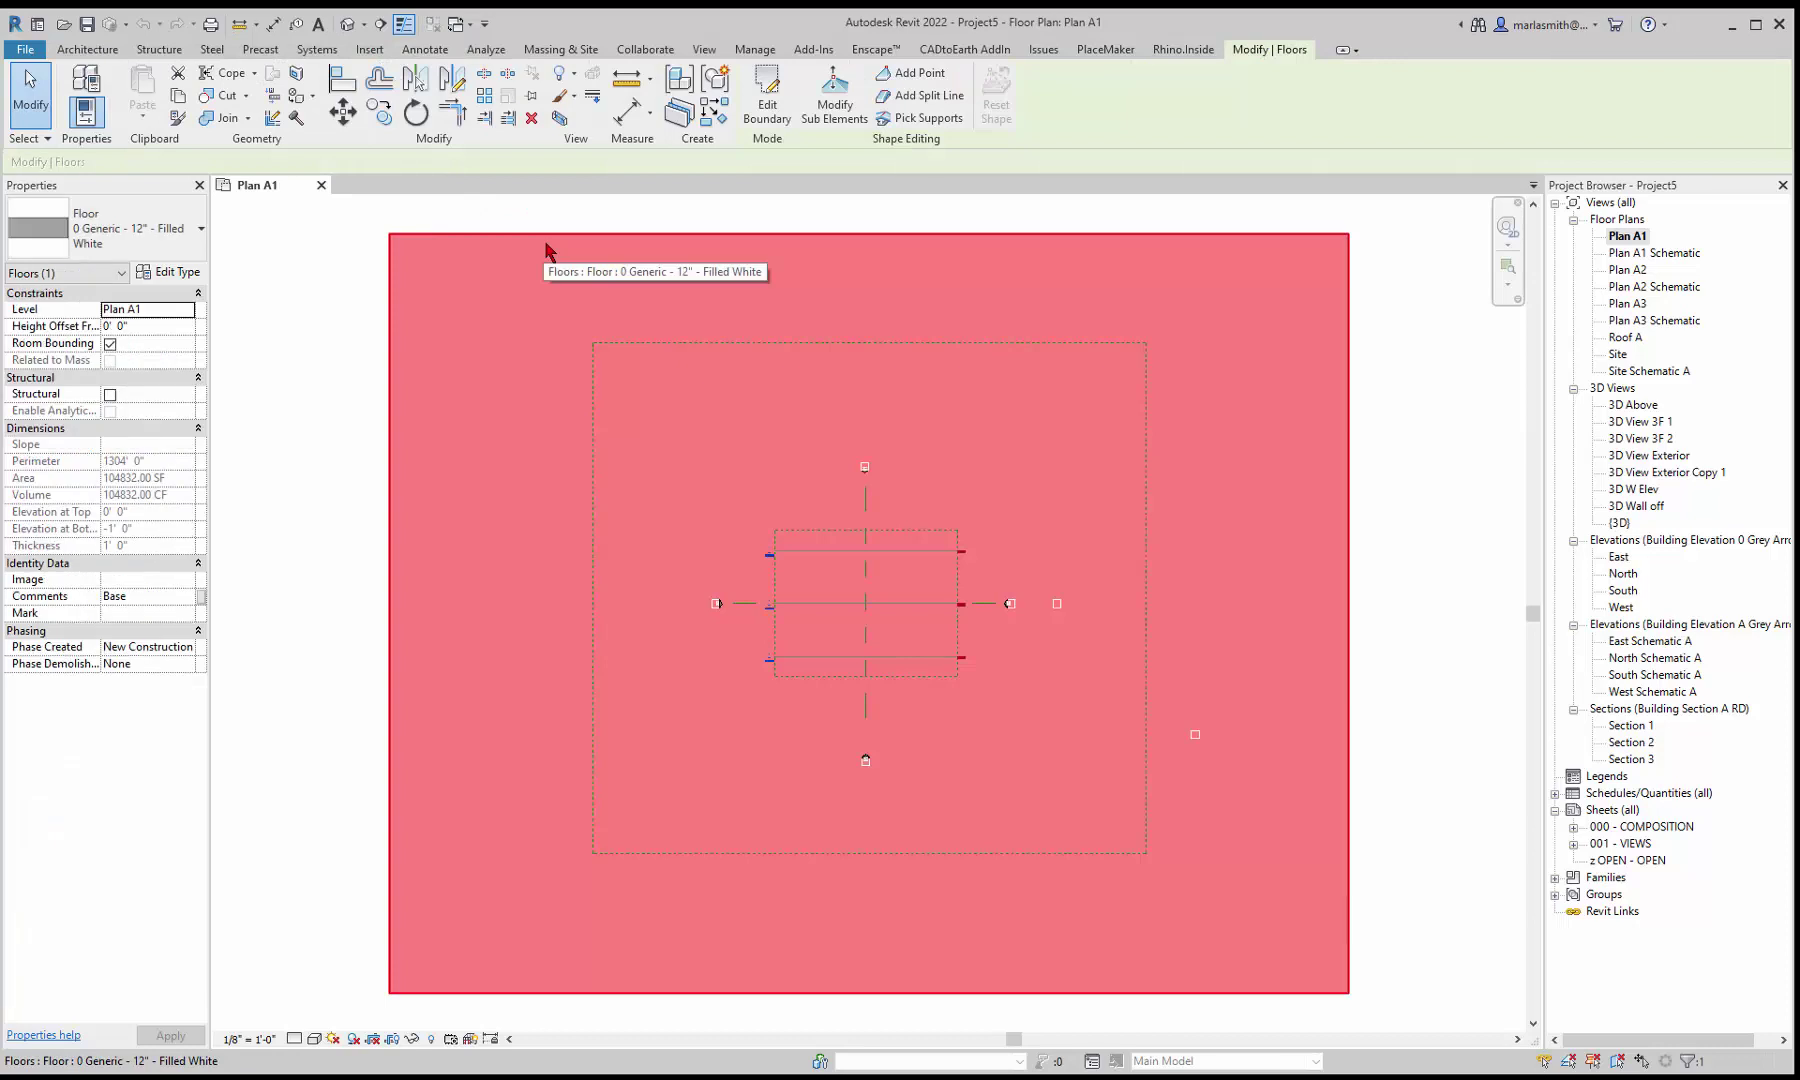
key("Delete")
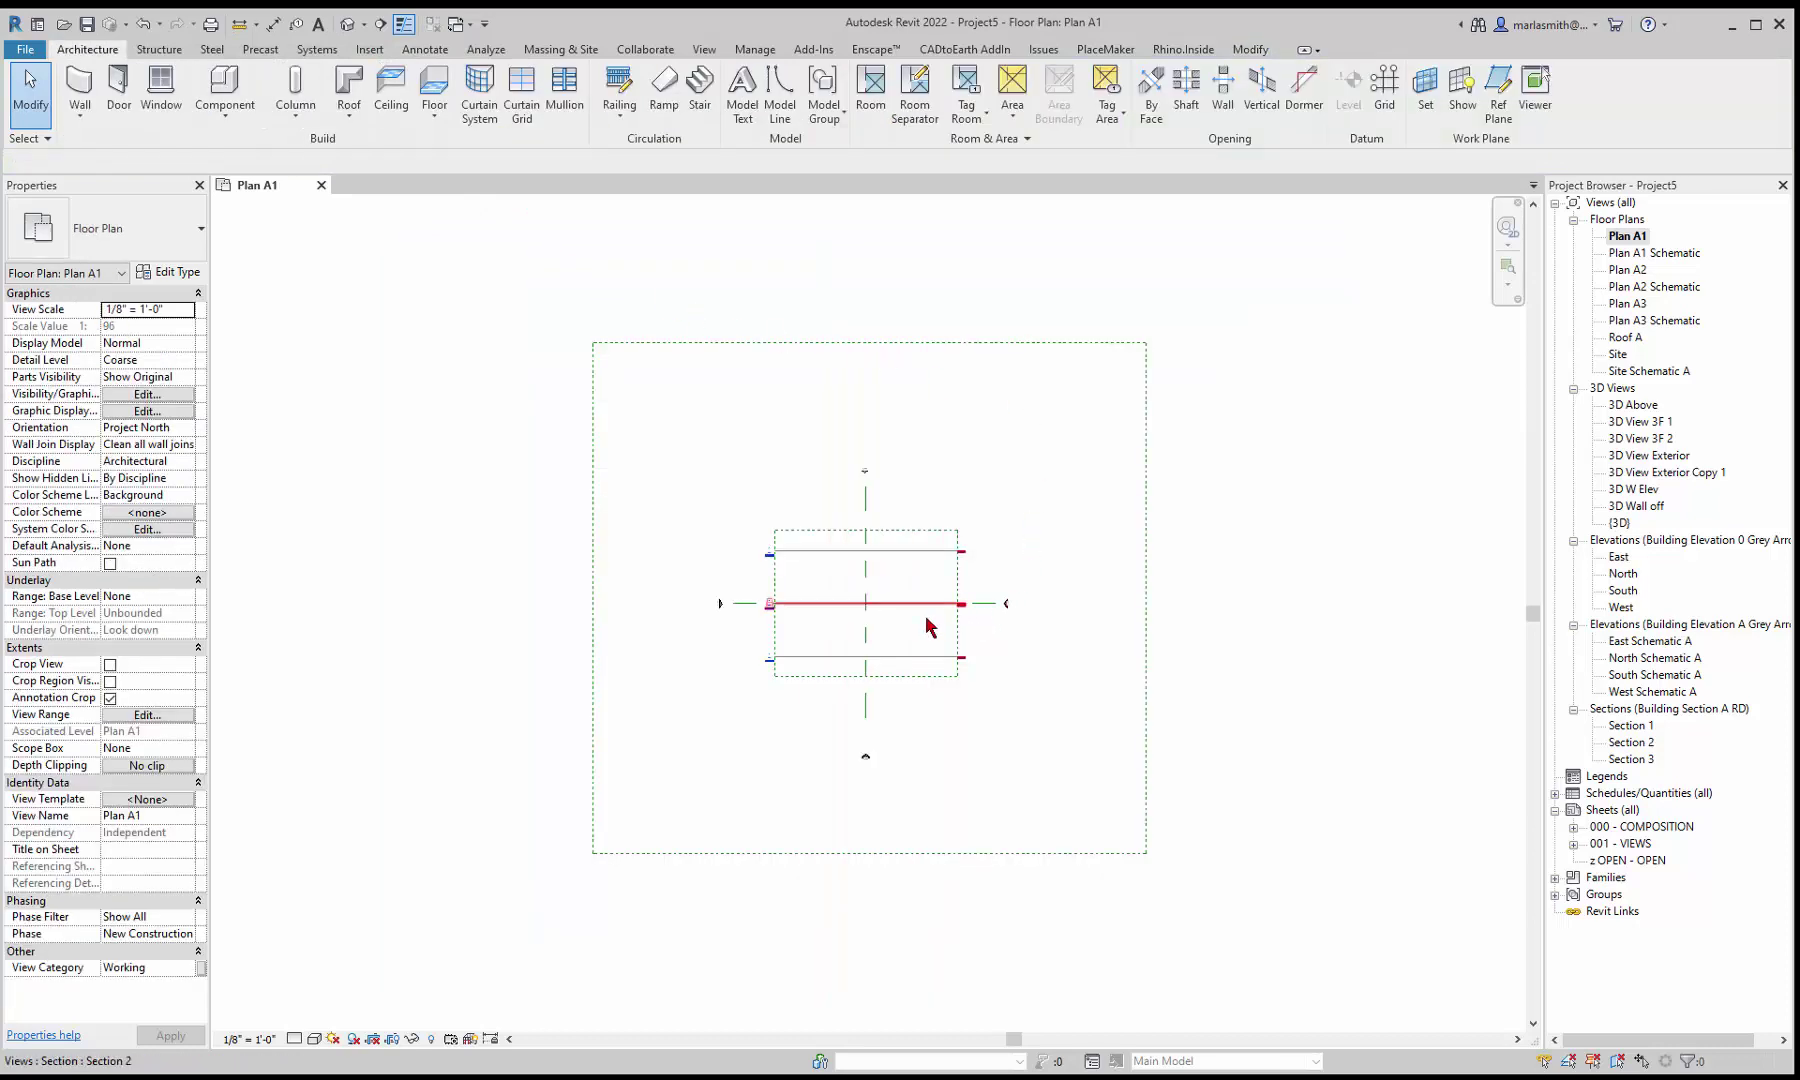
Step: Delete Section 1 and Section 3, confirming each deletion
scroll(894, 632, "up", 2)
scroll(894, 632, "up", 1)
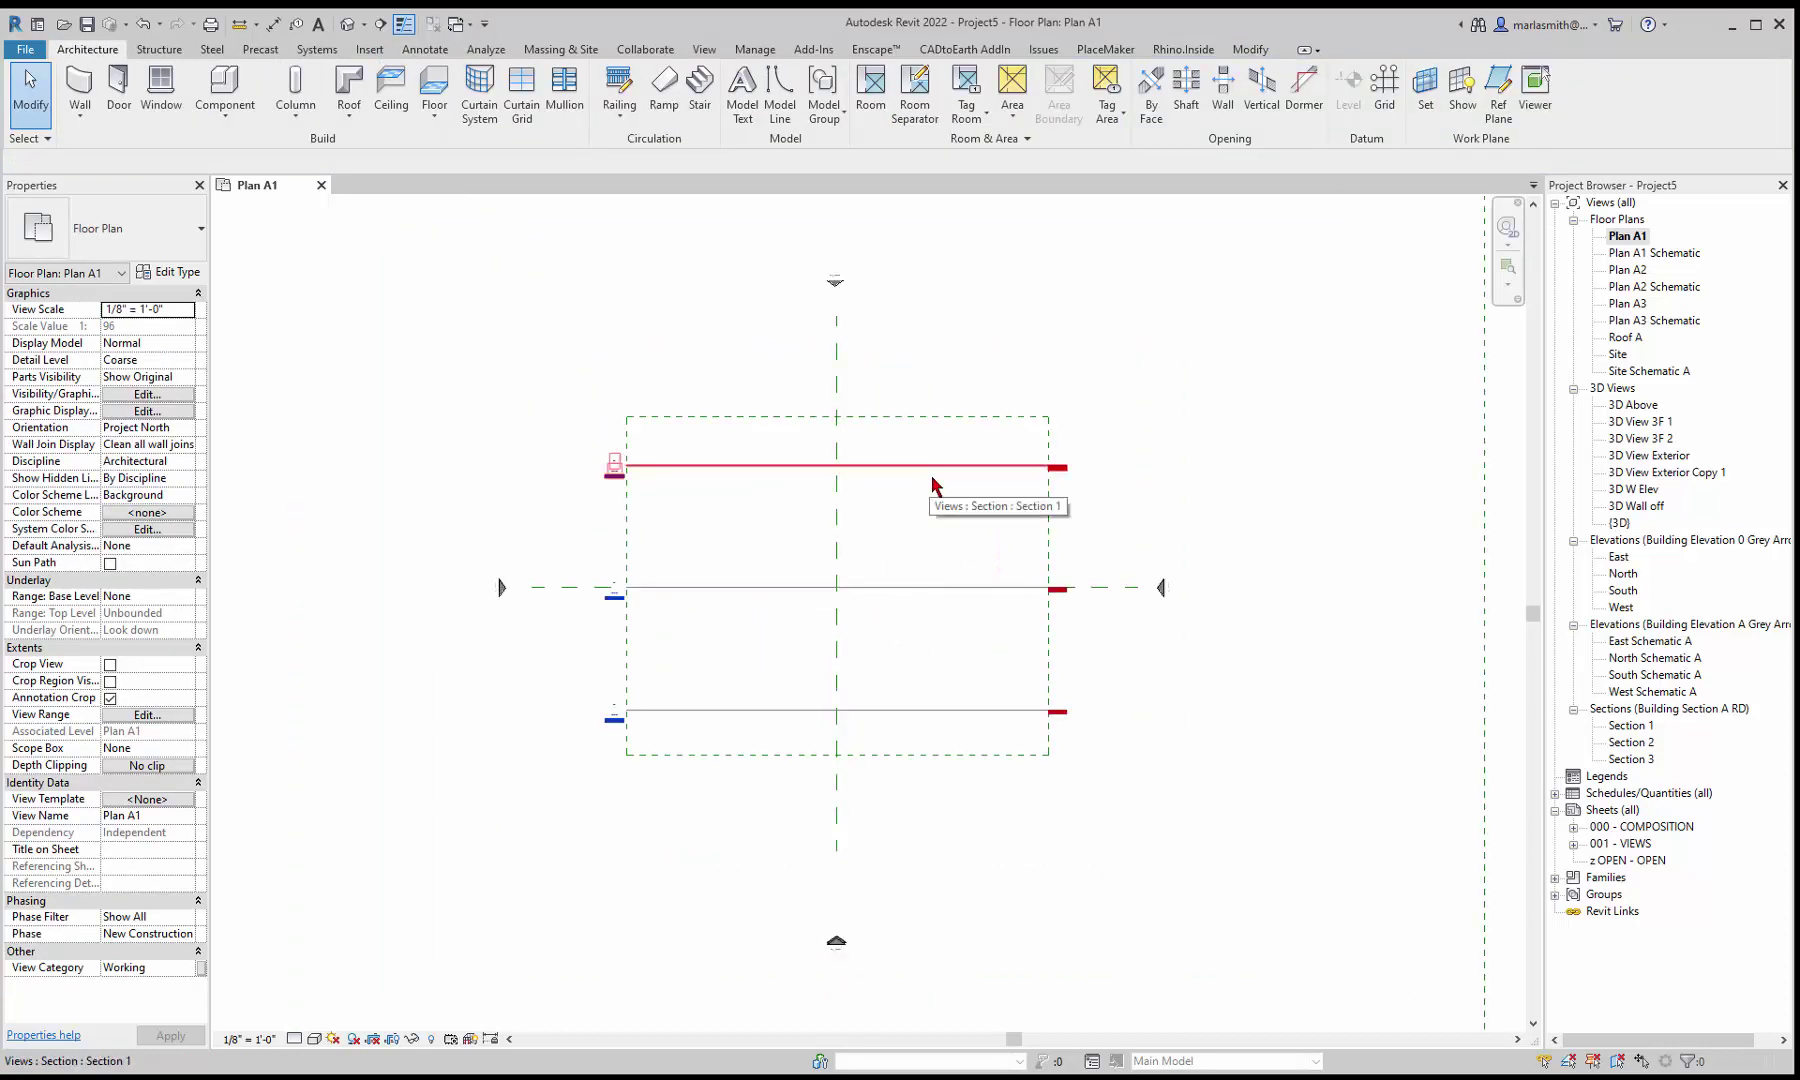
left_click(931, 476)
key("Delete")
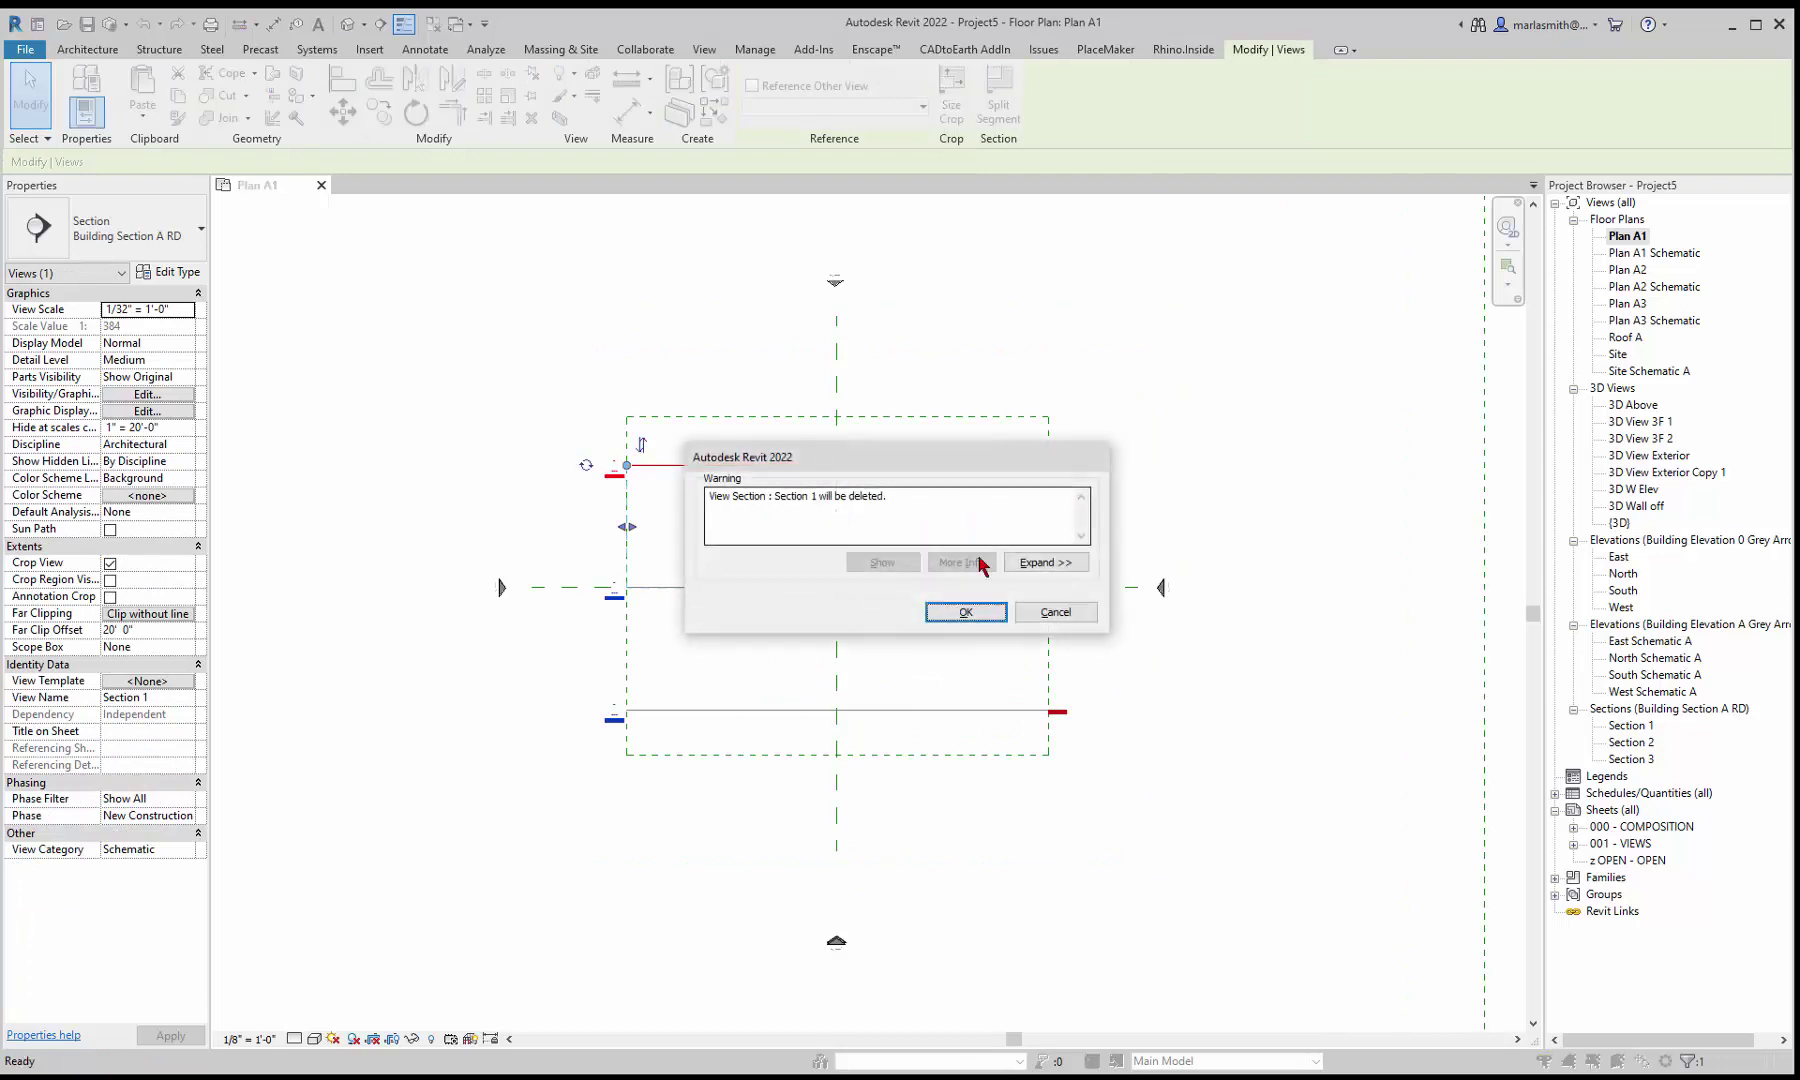
left_click(966, 612)
left_click(958, 712)
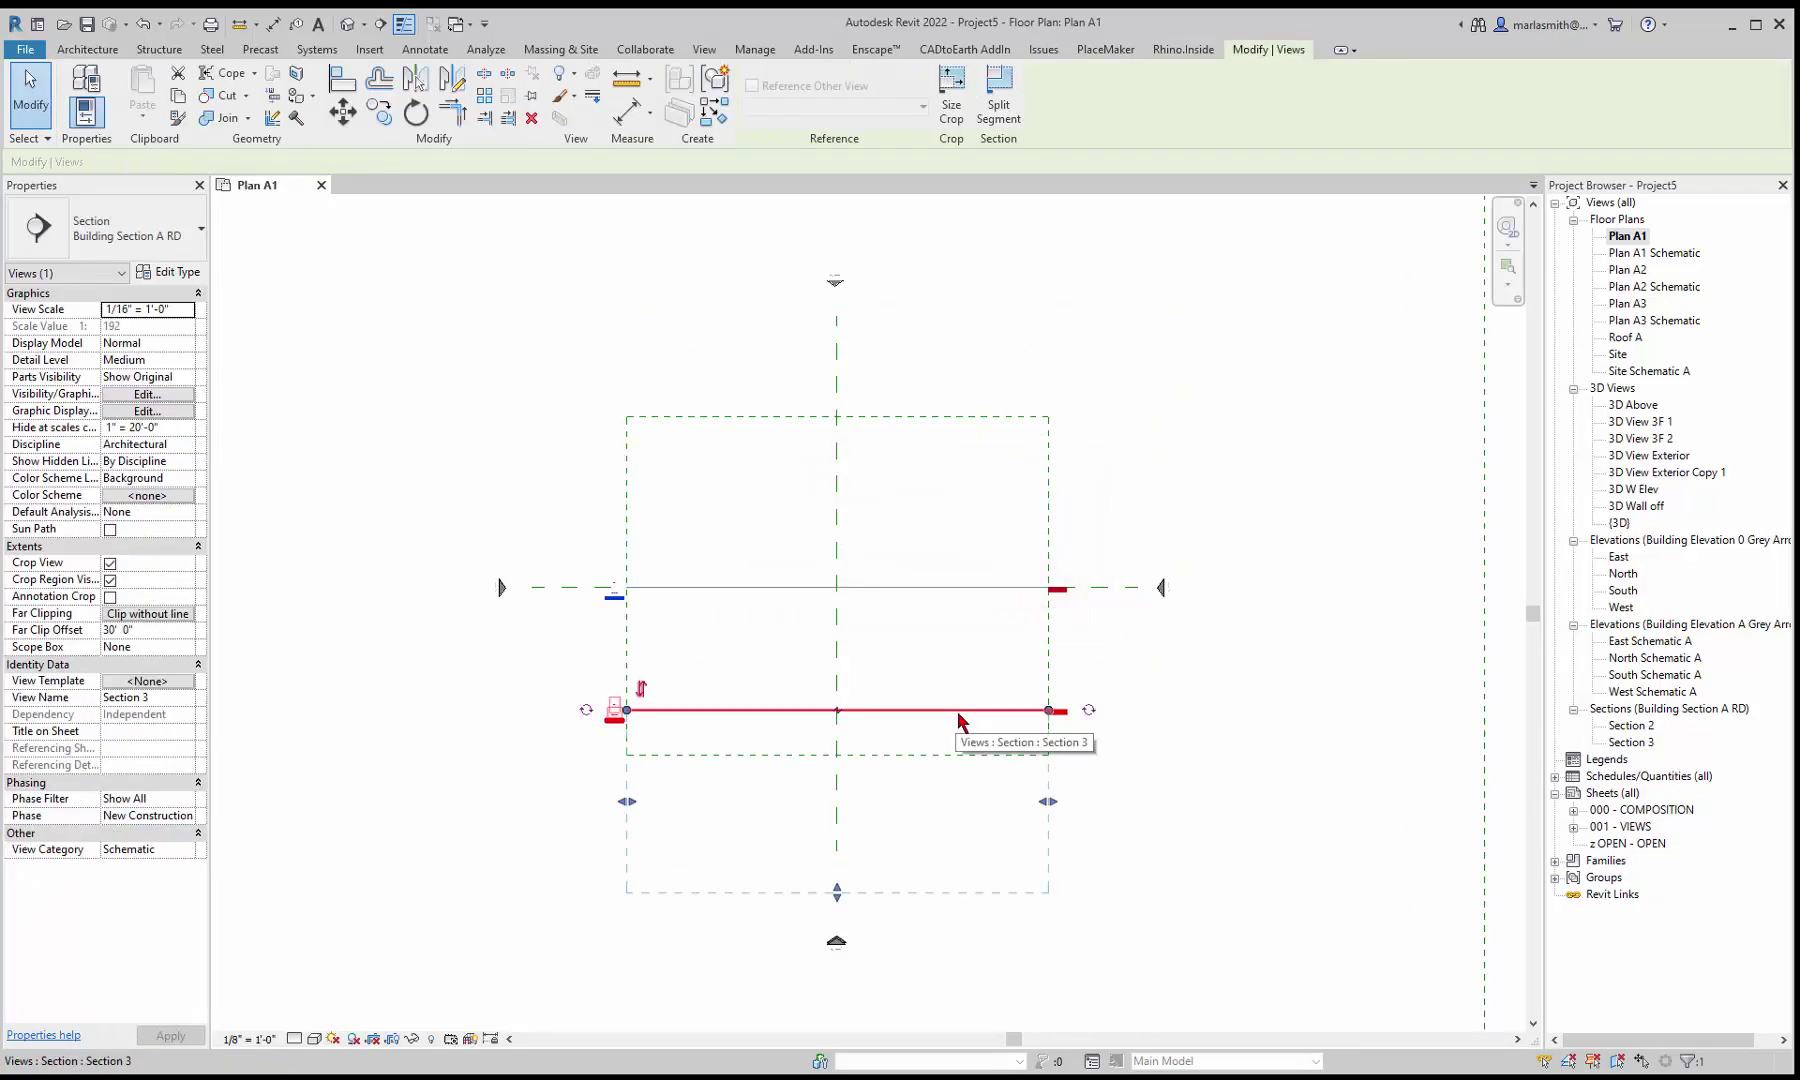
key("Delete")
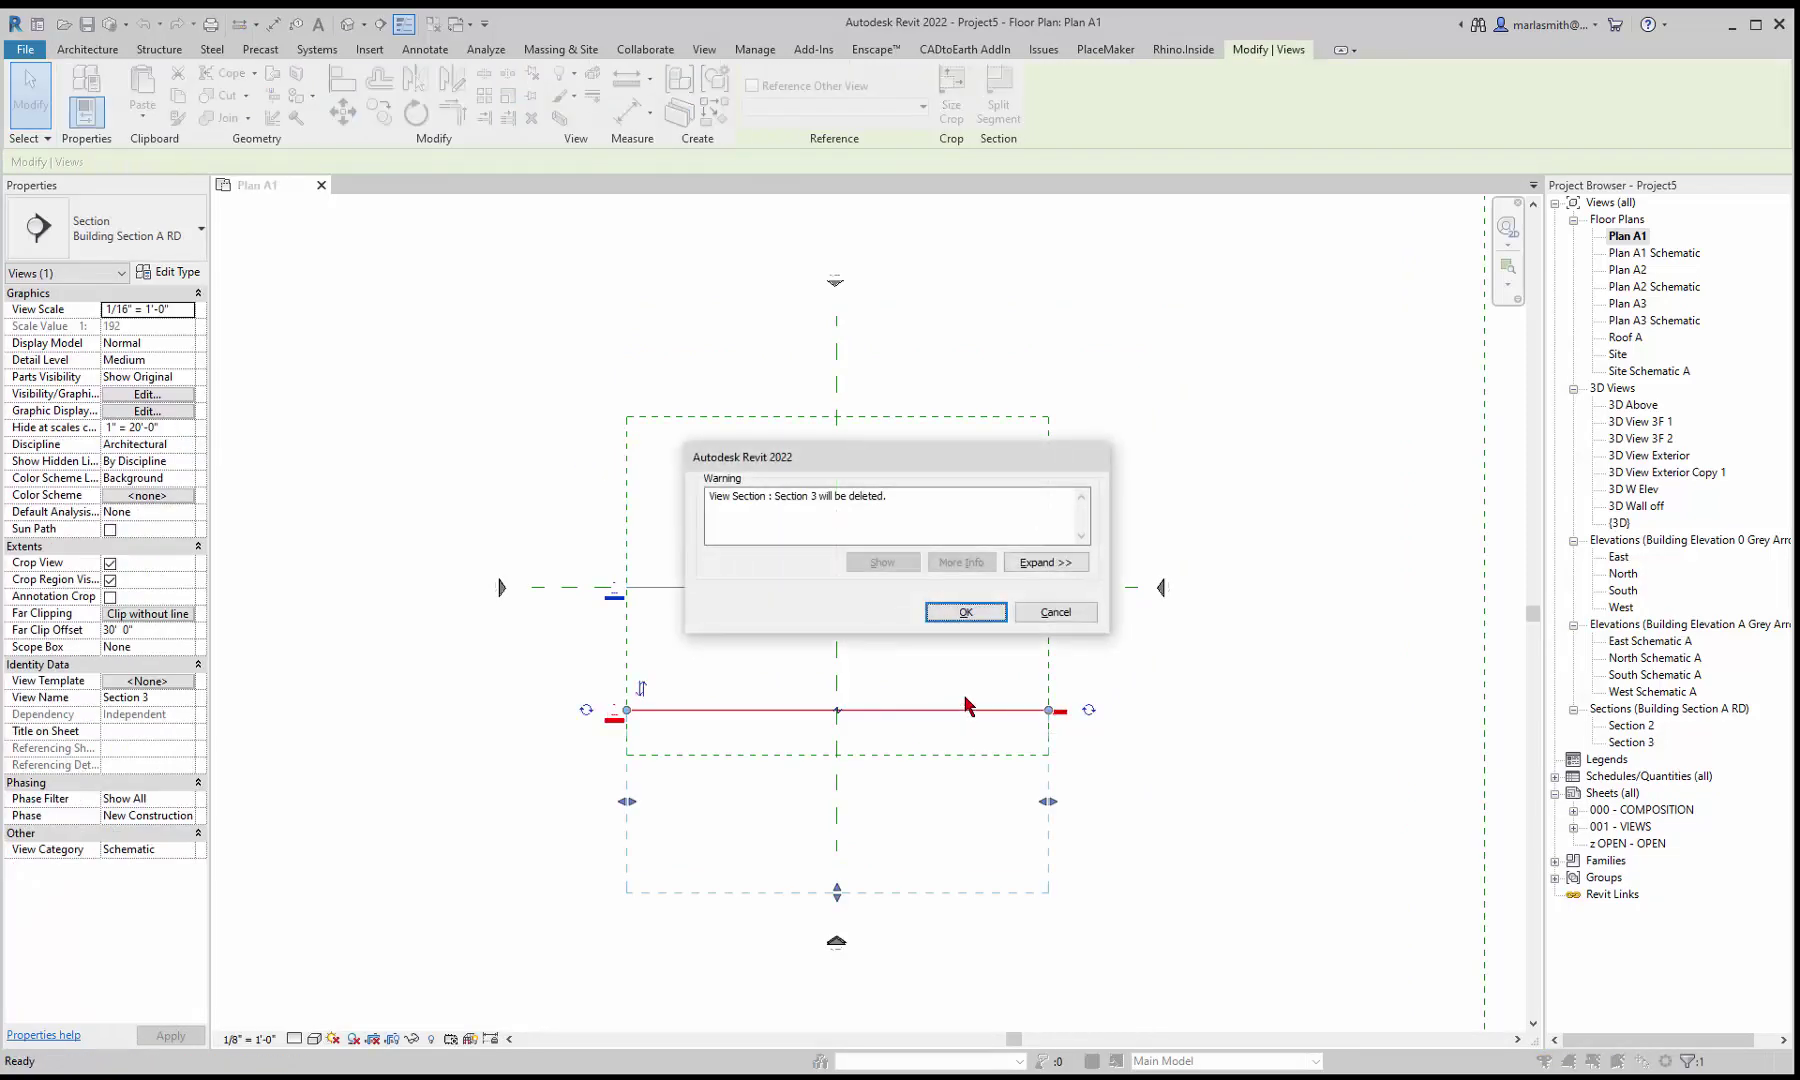
left_click(972, 630)
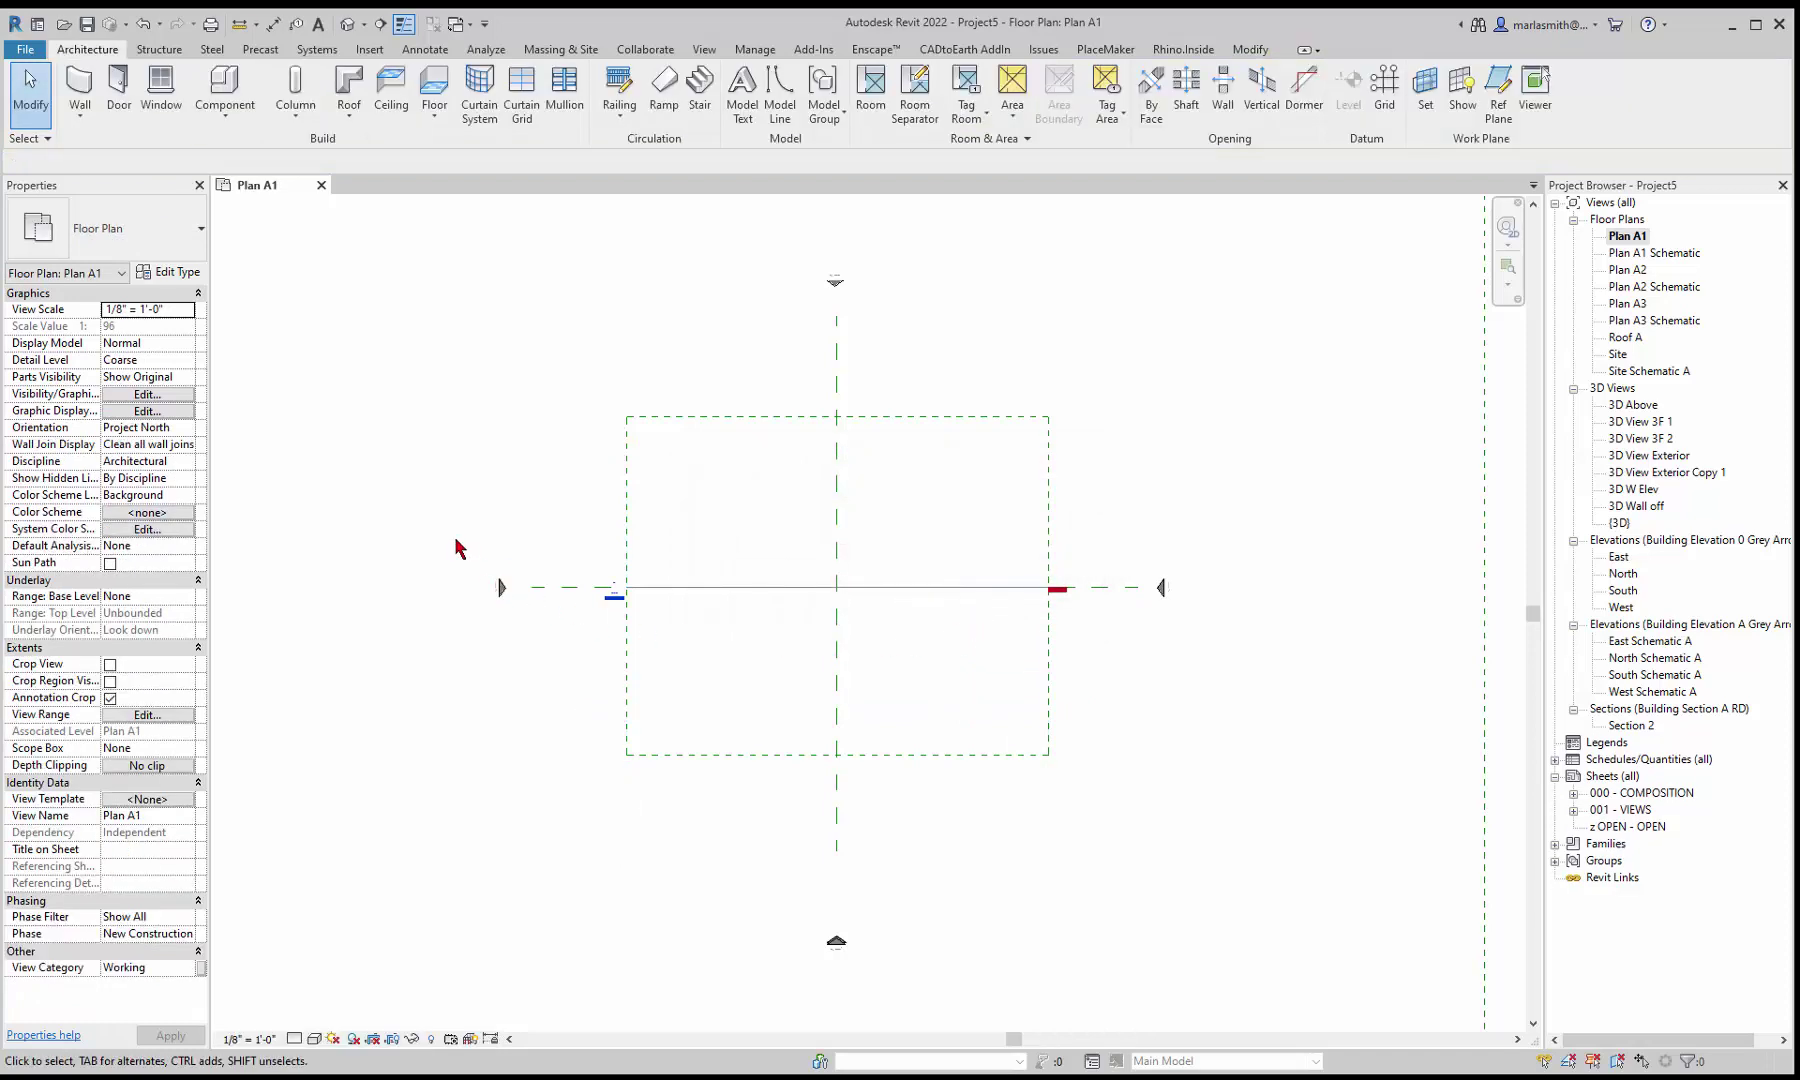
Step: Move the west elevation marker farther left and the east marker farther right
left_click_drag(454, 535, 565, 667)
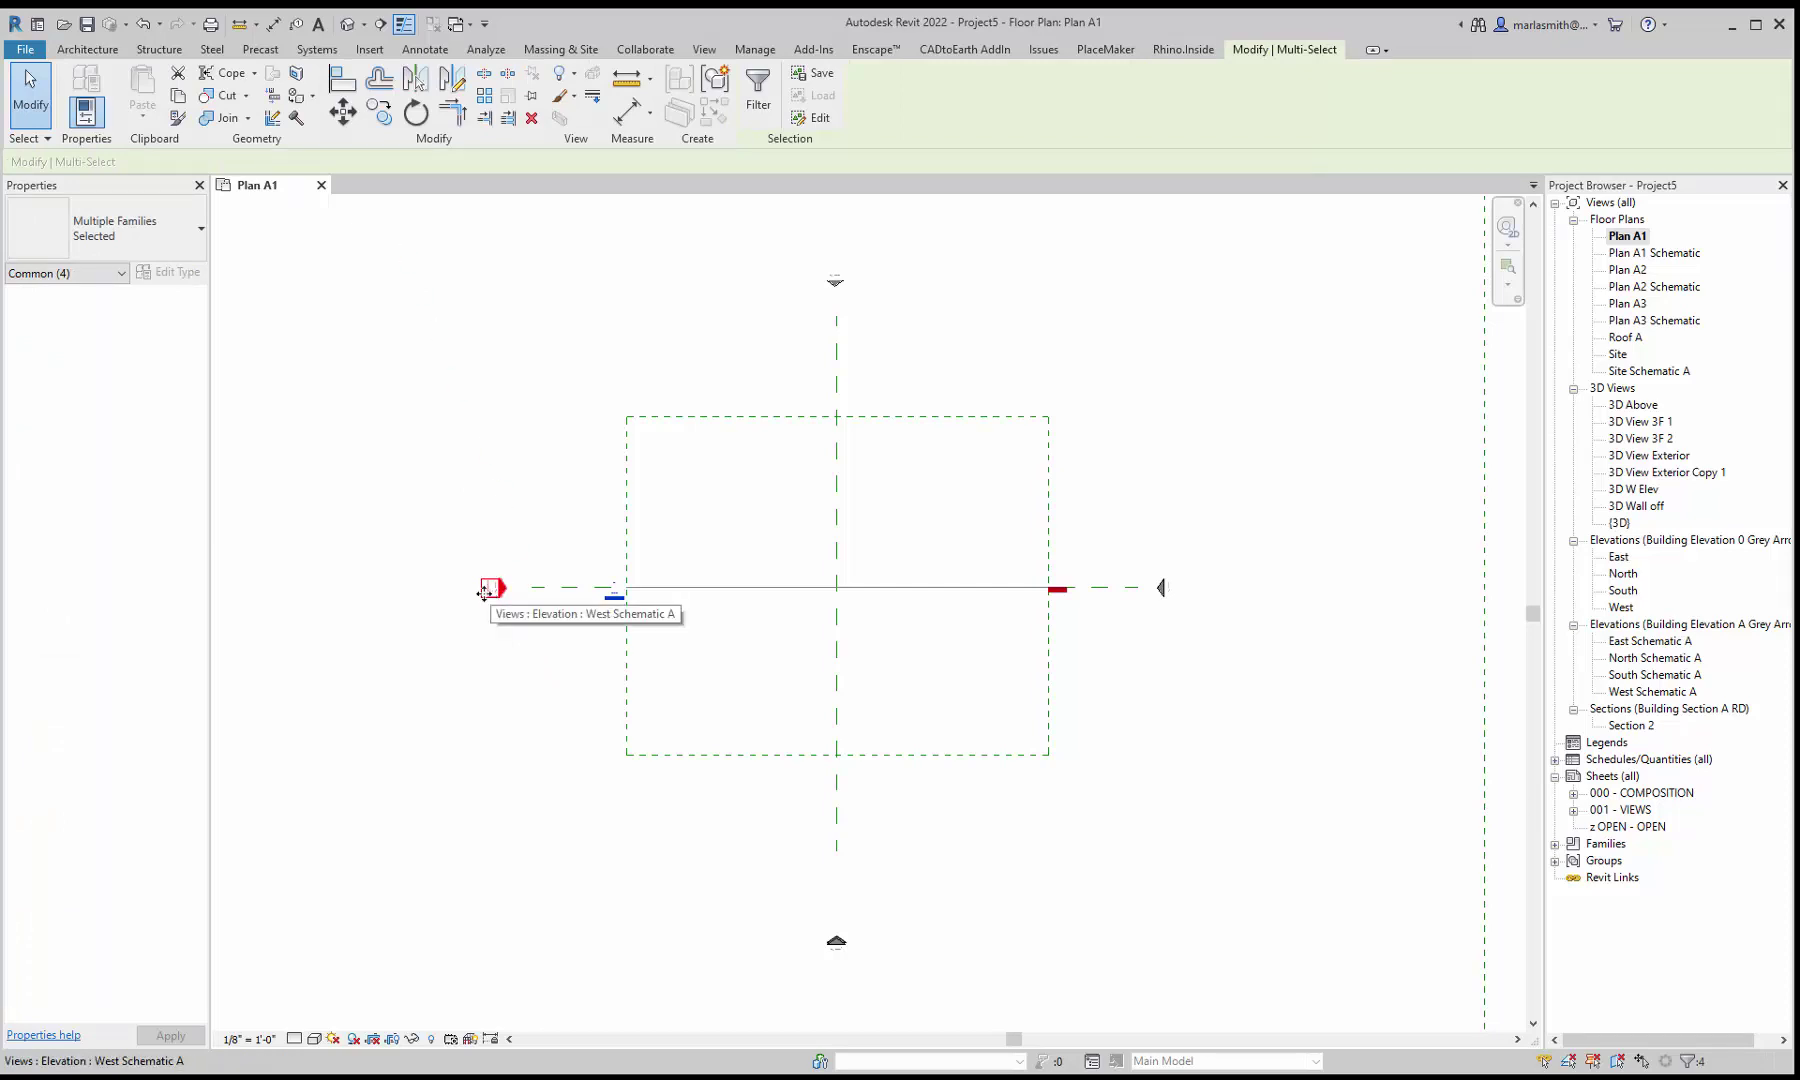
left_click_drag(490, 594, 435, 598)
left_click(1214, 575)
left_click_drag(1125, 515, 1278, 686)
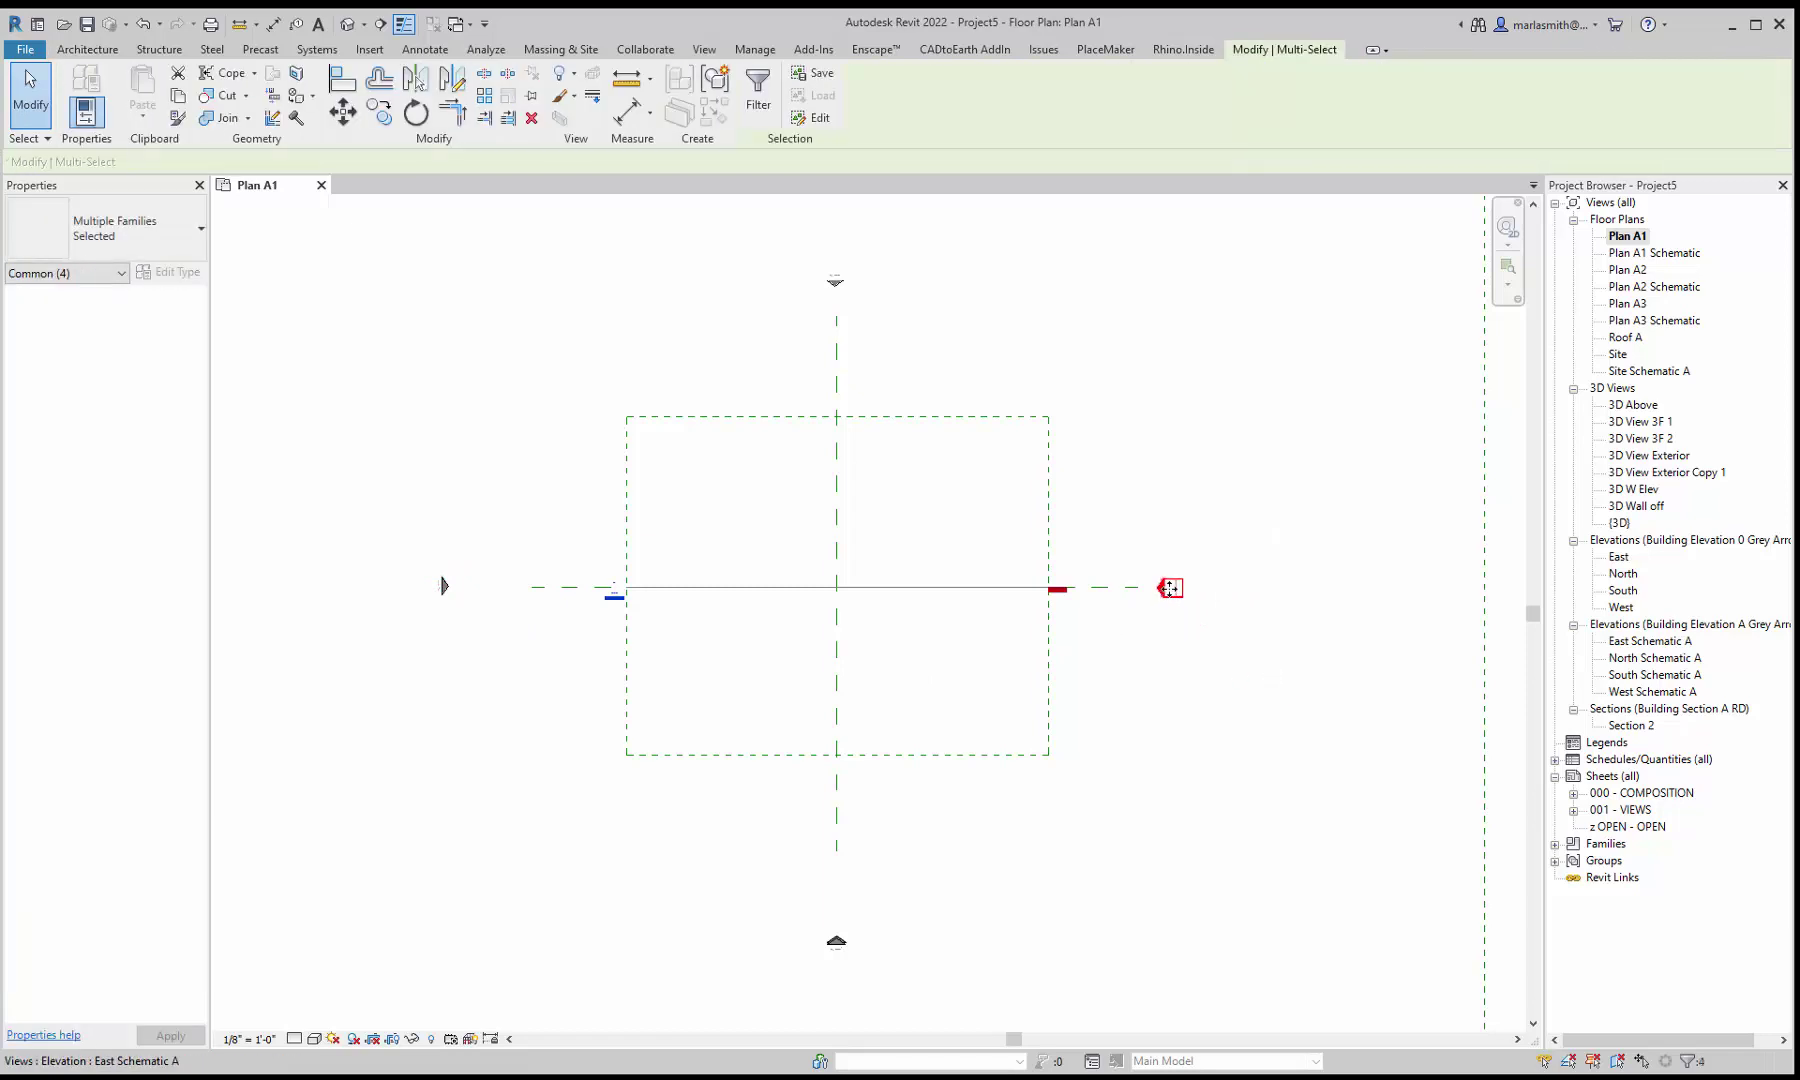
left_click_drag(1175, 605, 1221, 588)
left_click(1177, 650)
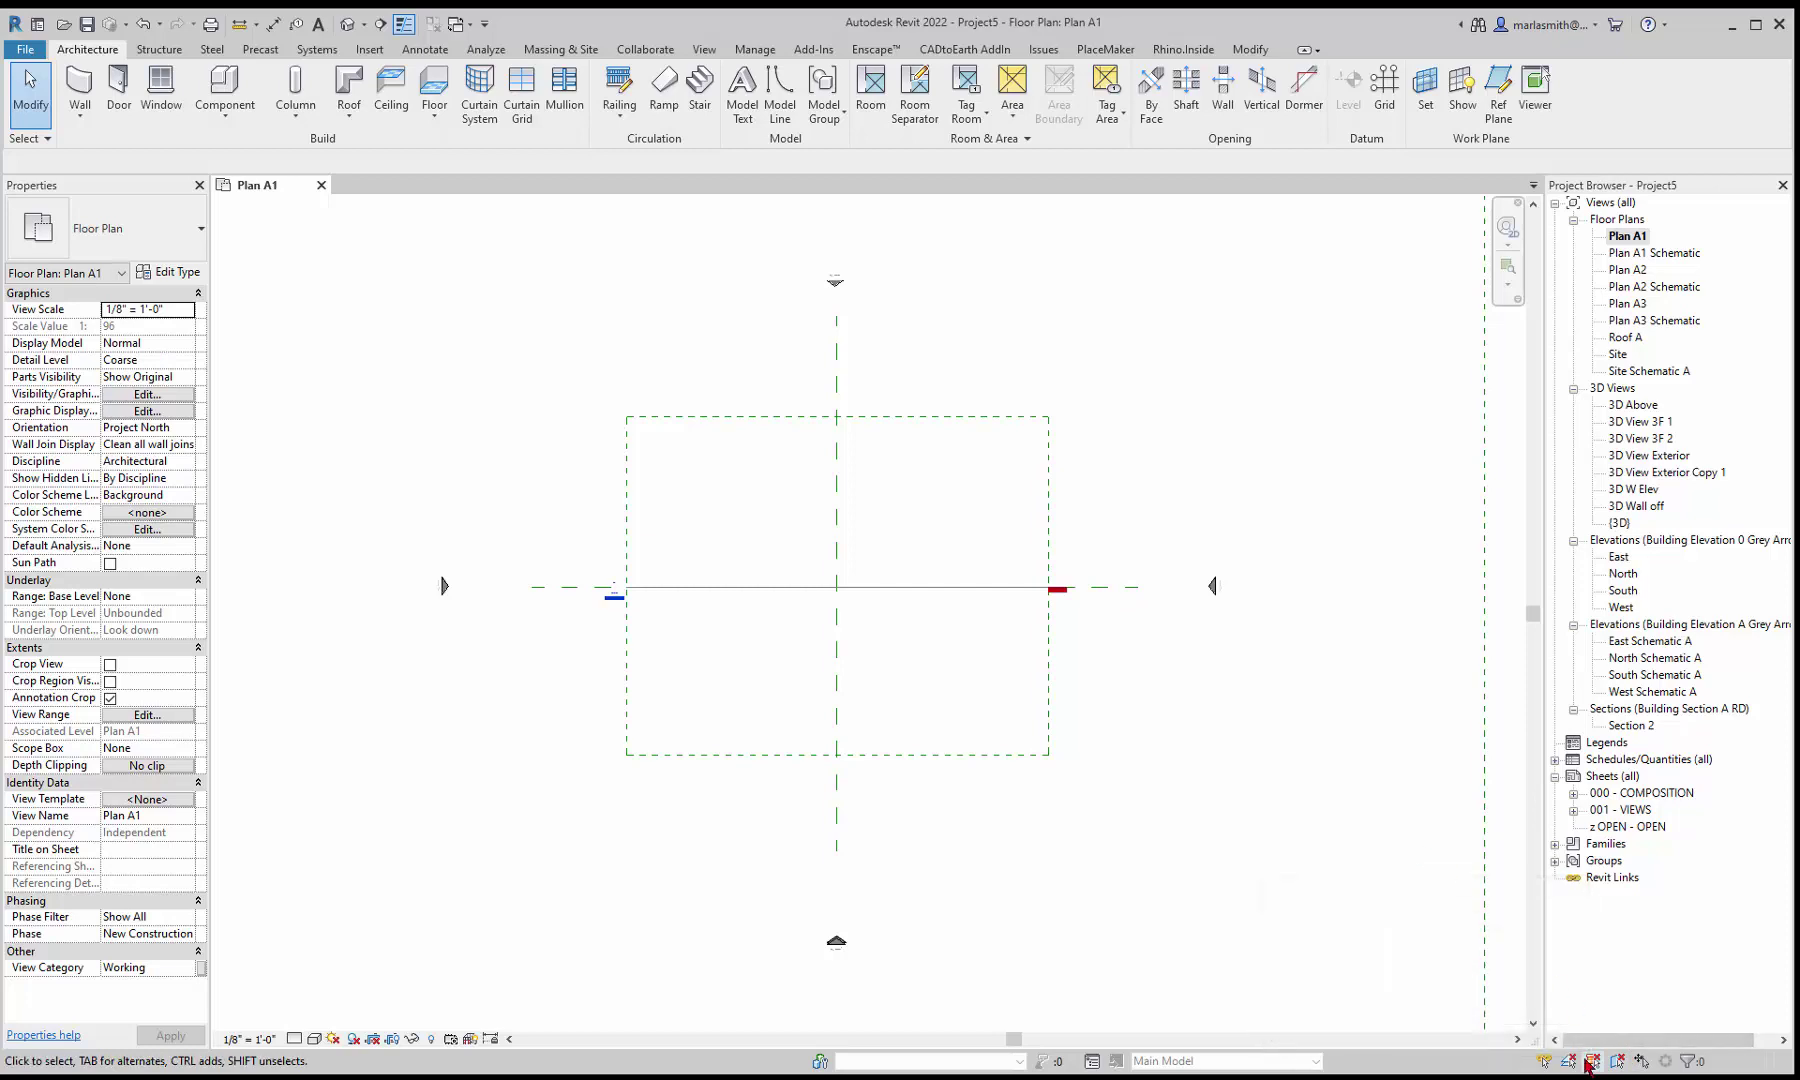
Step: Enable pinned-element selection and stretch both ends of the EW reference plane past the markers
left_click(1590, 1062)
left_click(1108, 592)
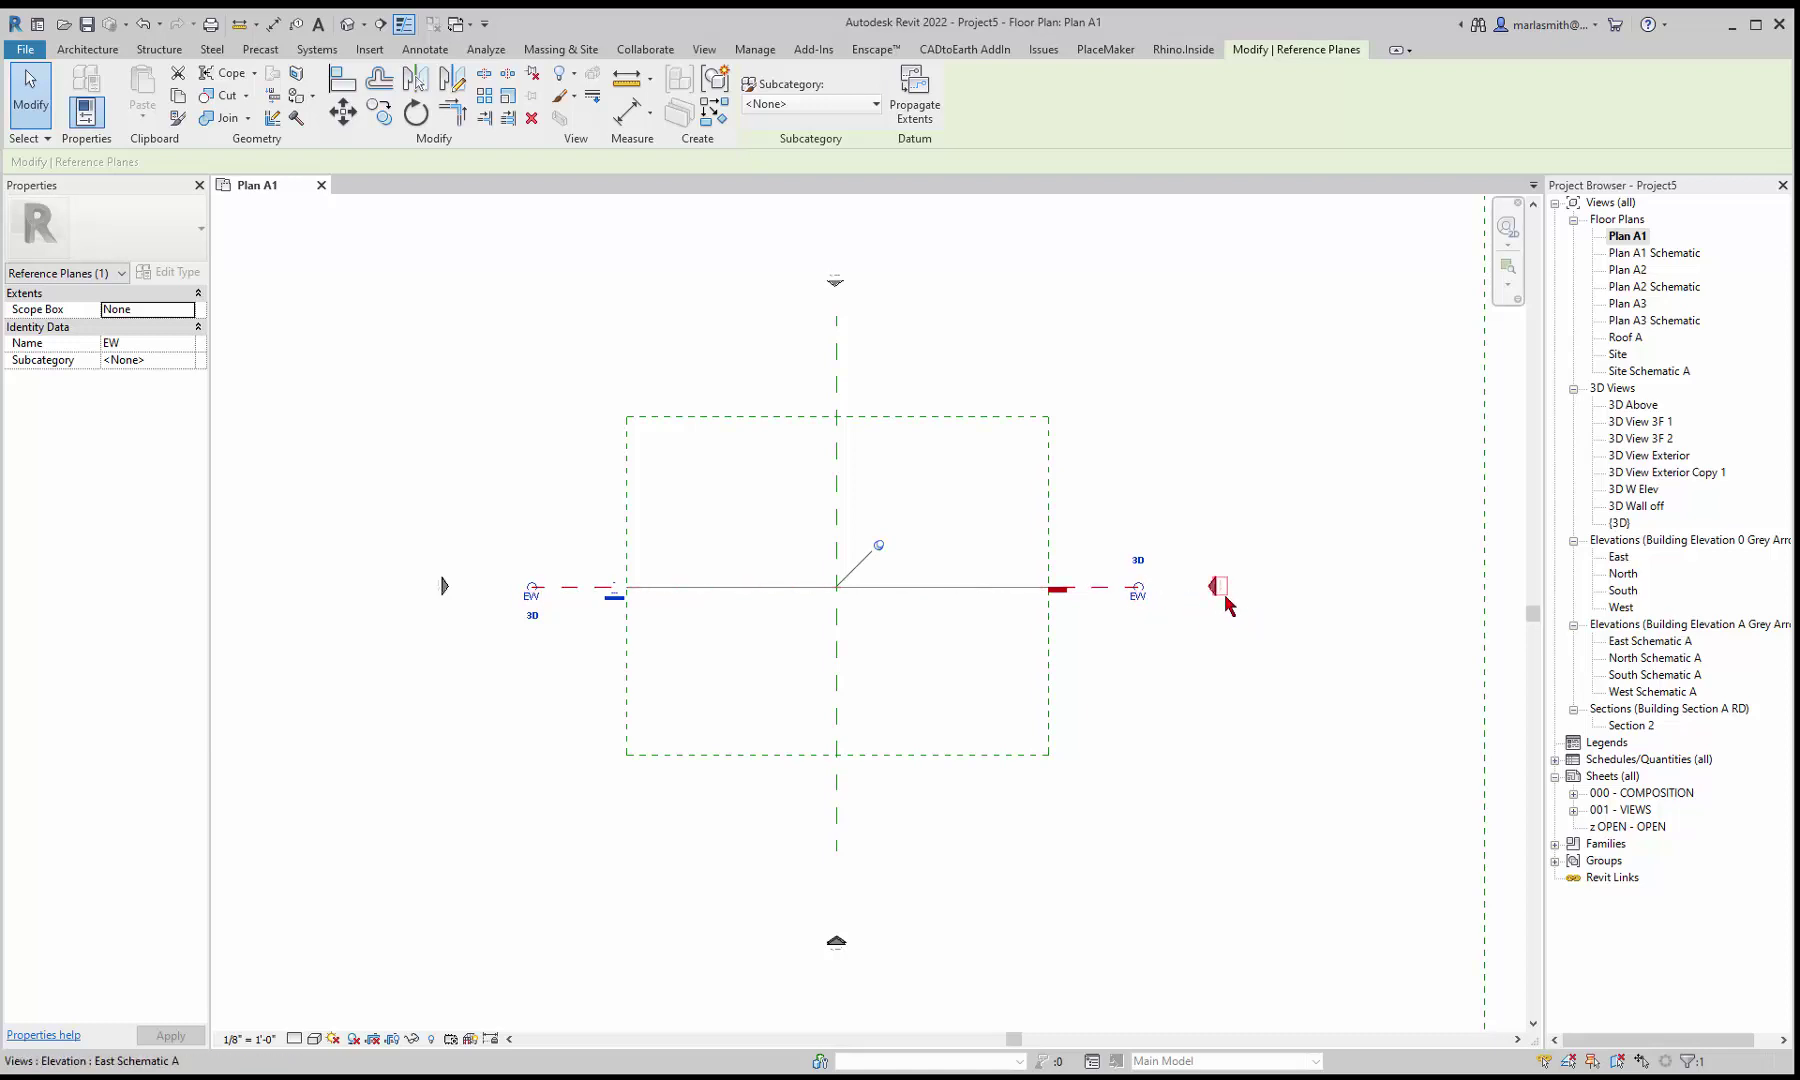
scroll(1148, 600, "up", 4)
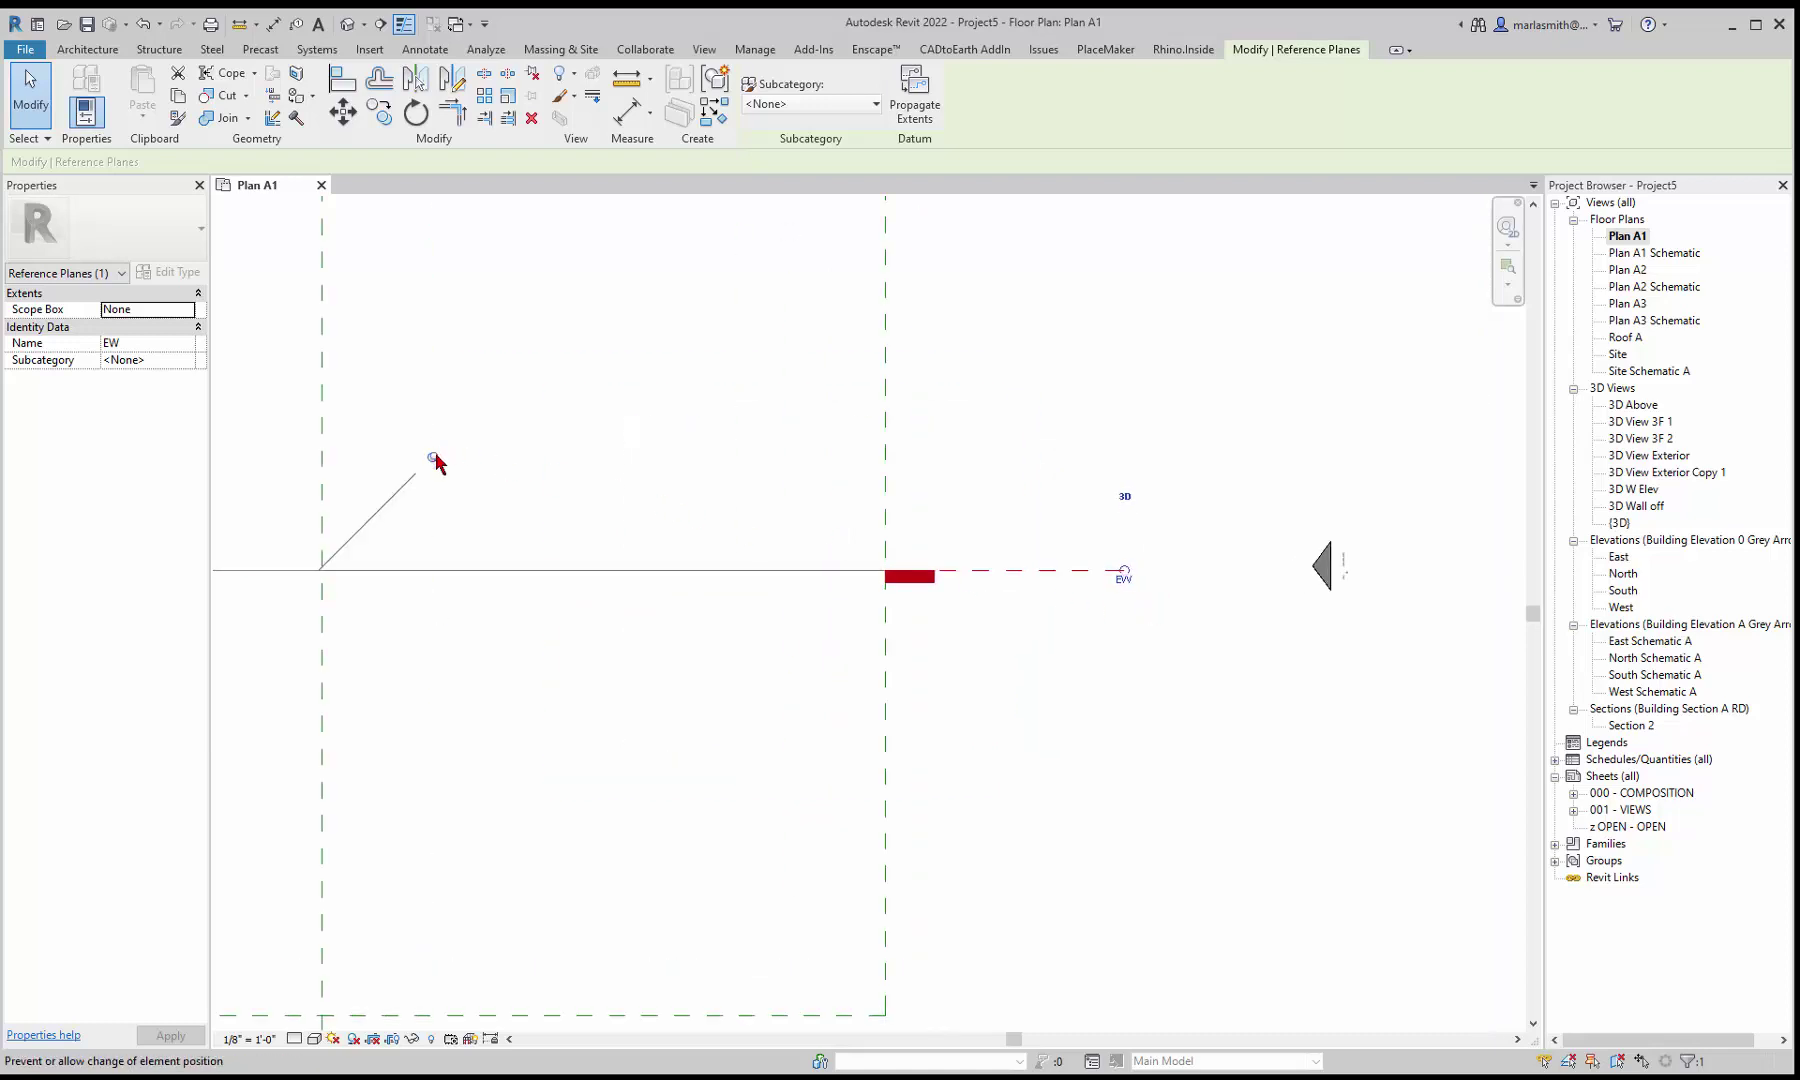
left_click_drag(1125, 574, 1380, 603)
scroll(1378, 605, "down", 2)
scroll(1378, 605, "down", 1)
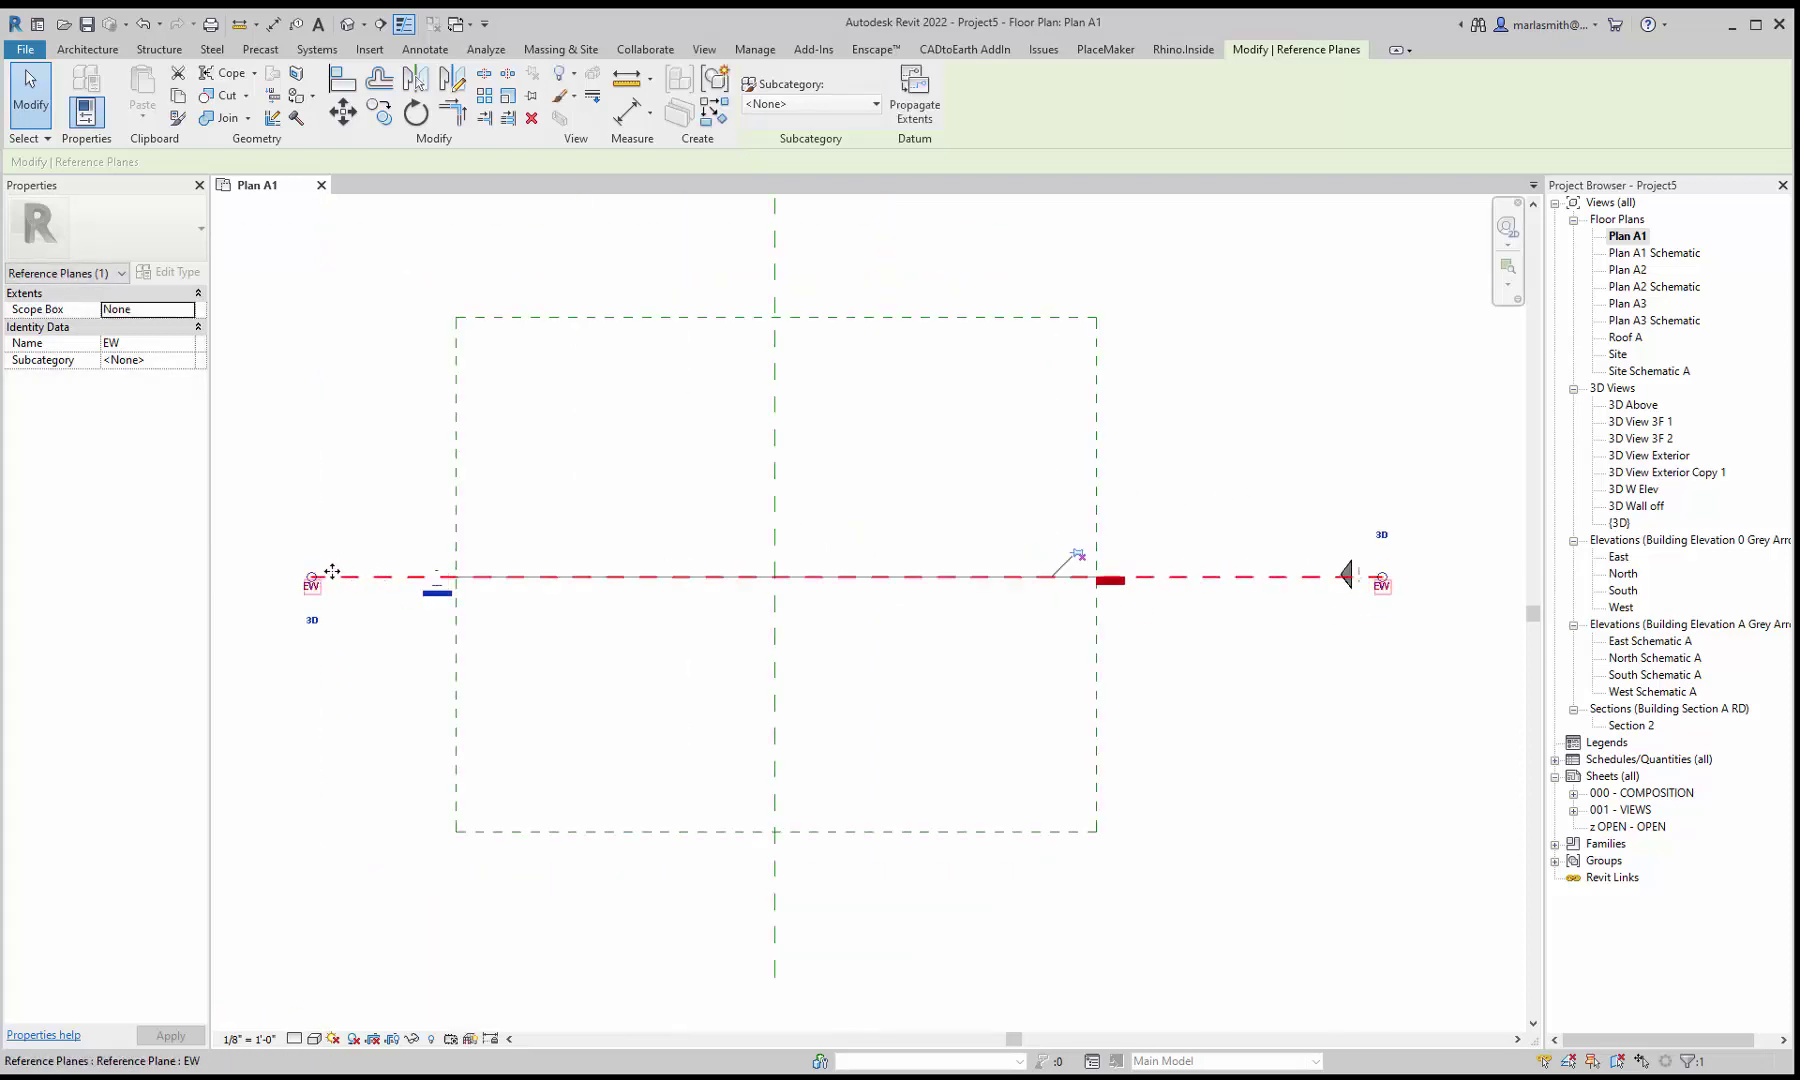
scroll(763, 620, "down", 2)
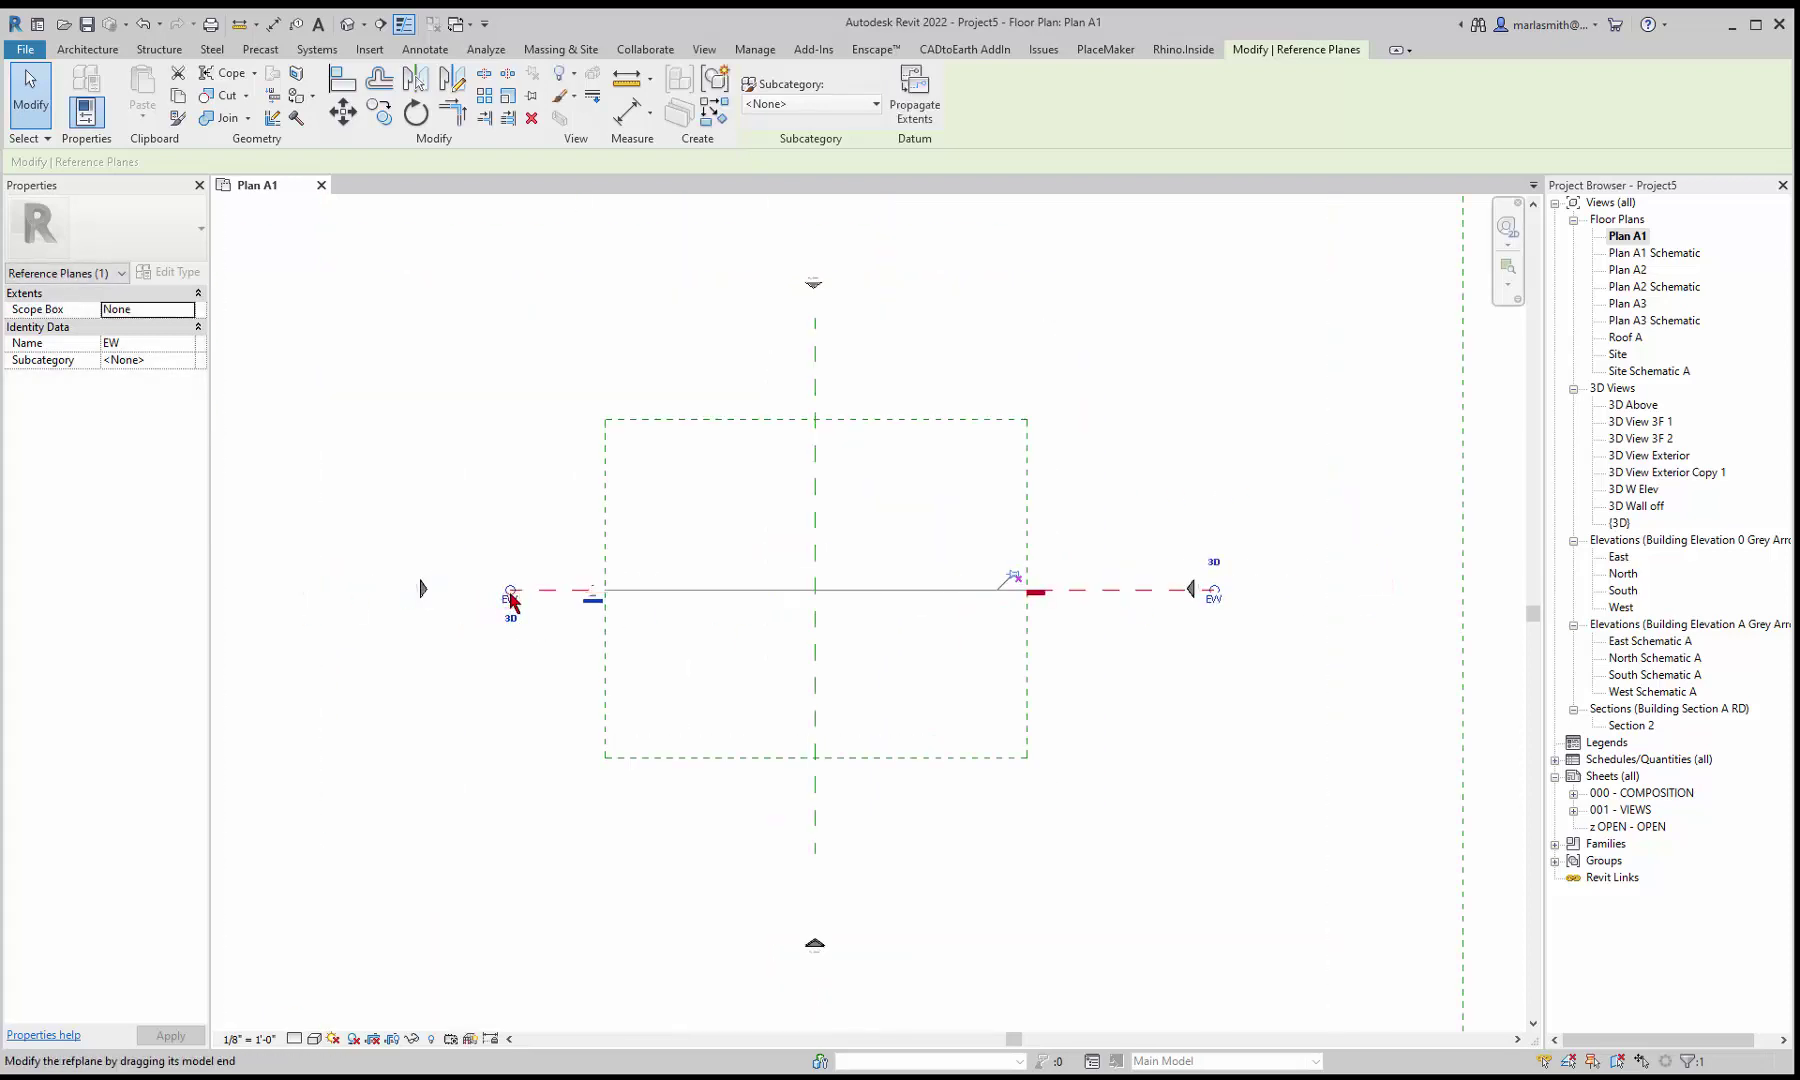
scroll(462, 591, "up", 1)
left_click_drag(505, 604, 367, 590)
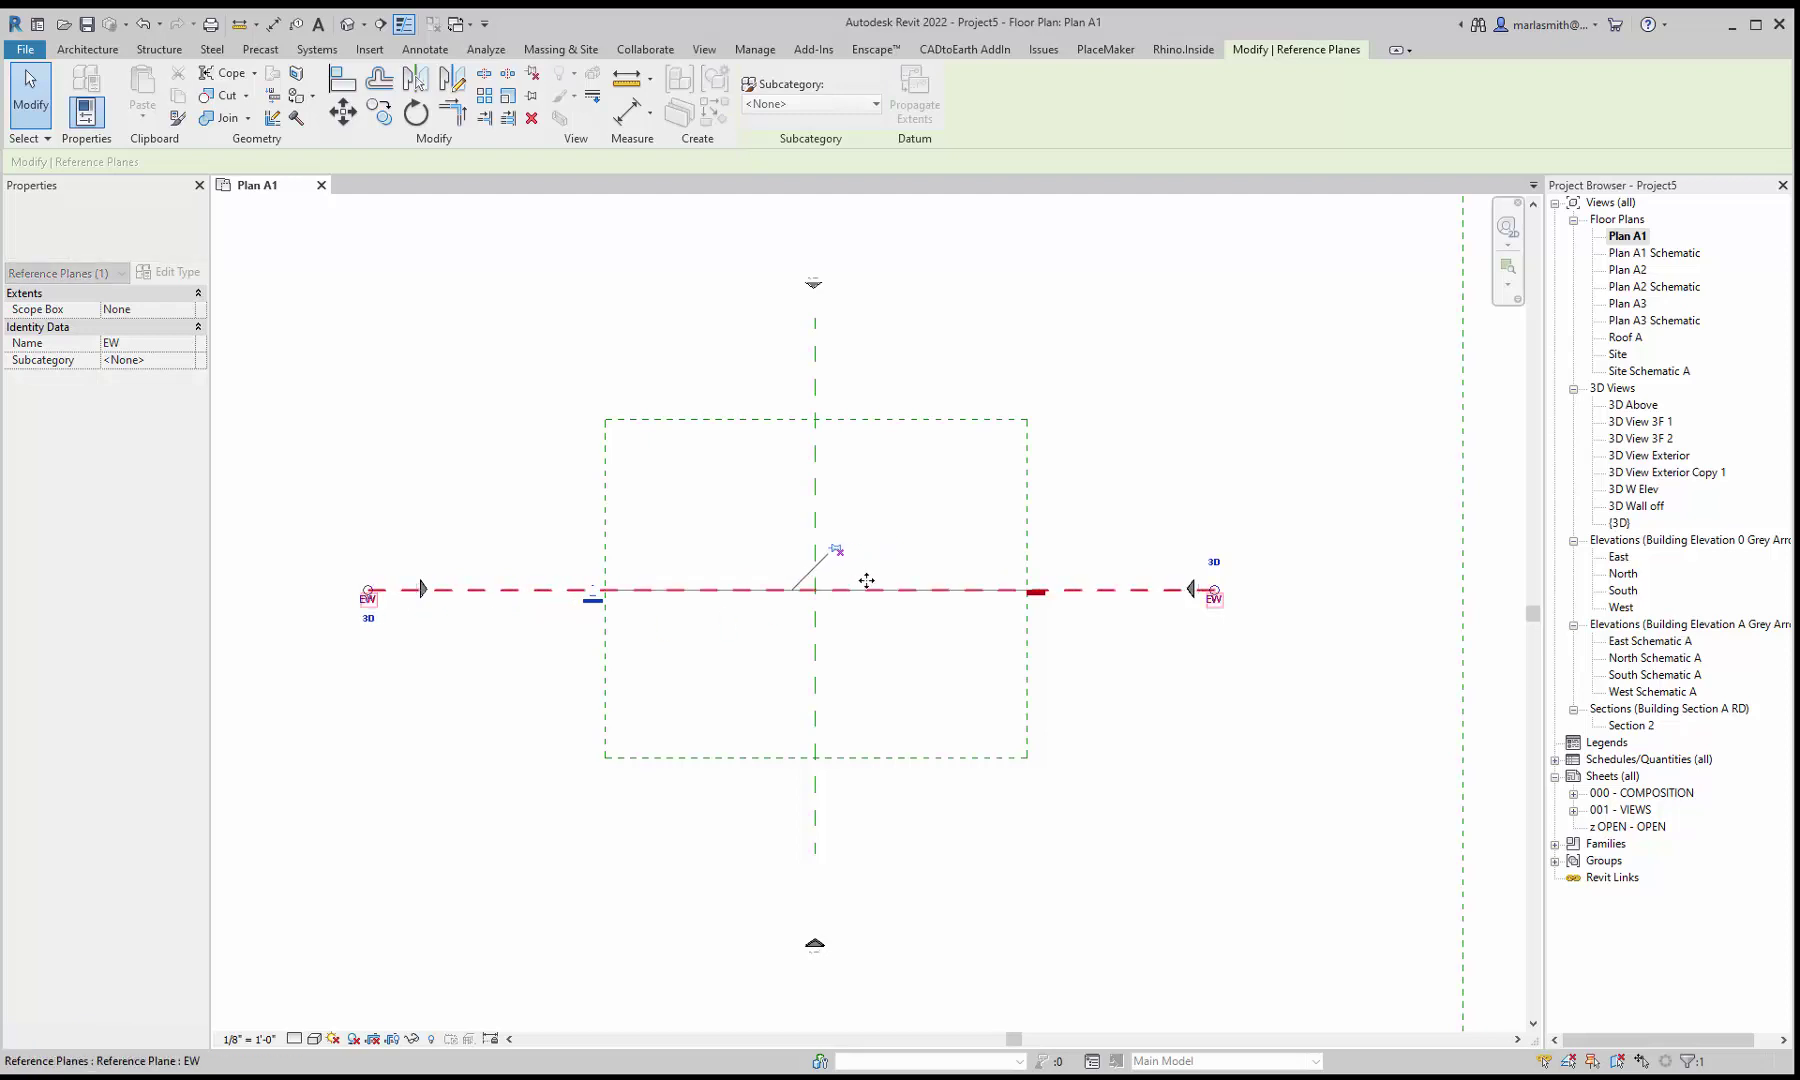
left_click(1153, 474)
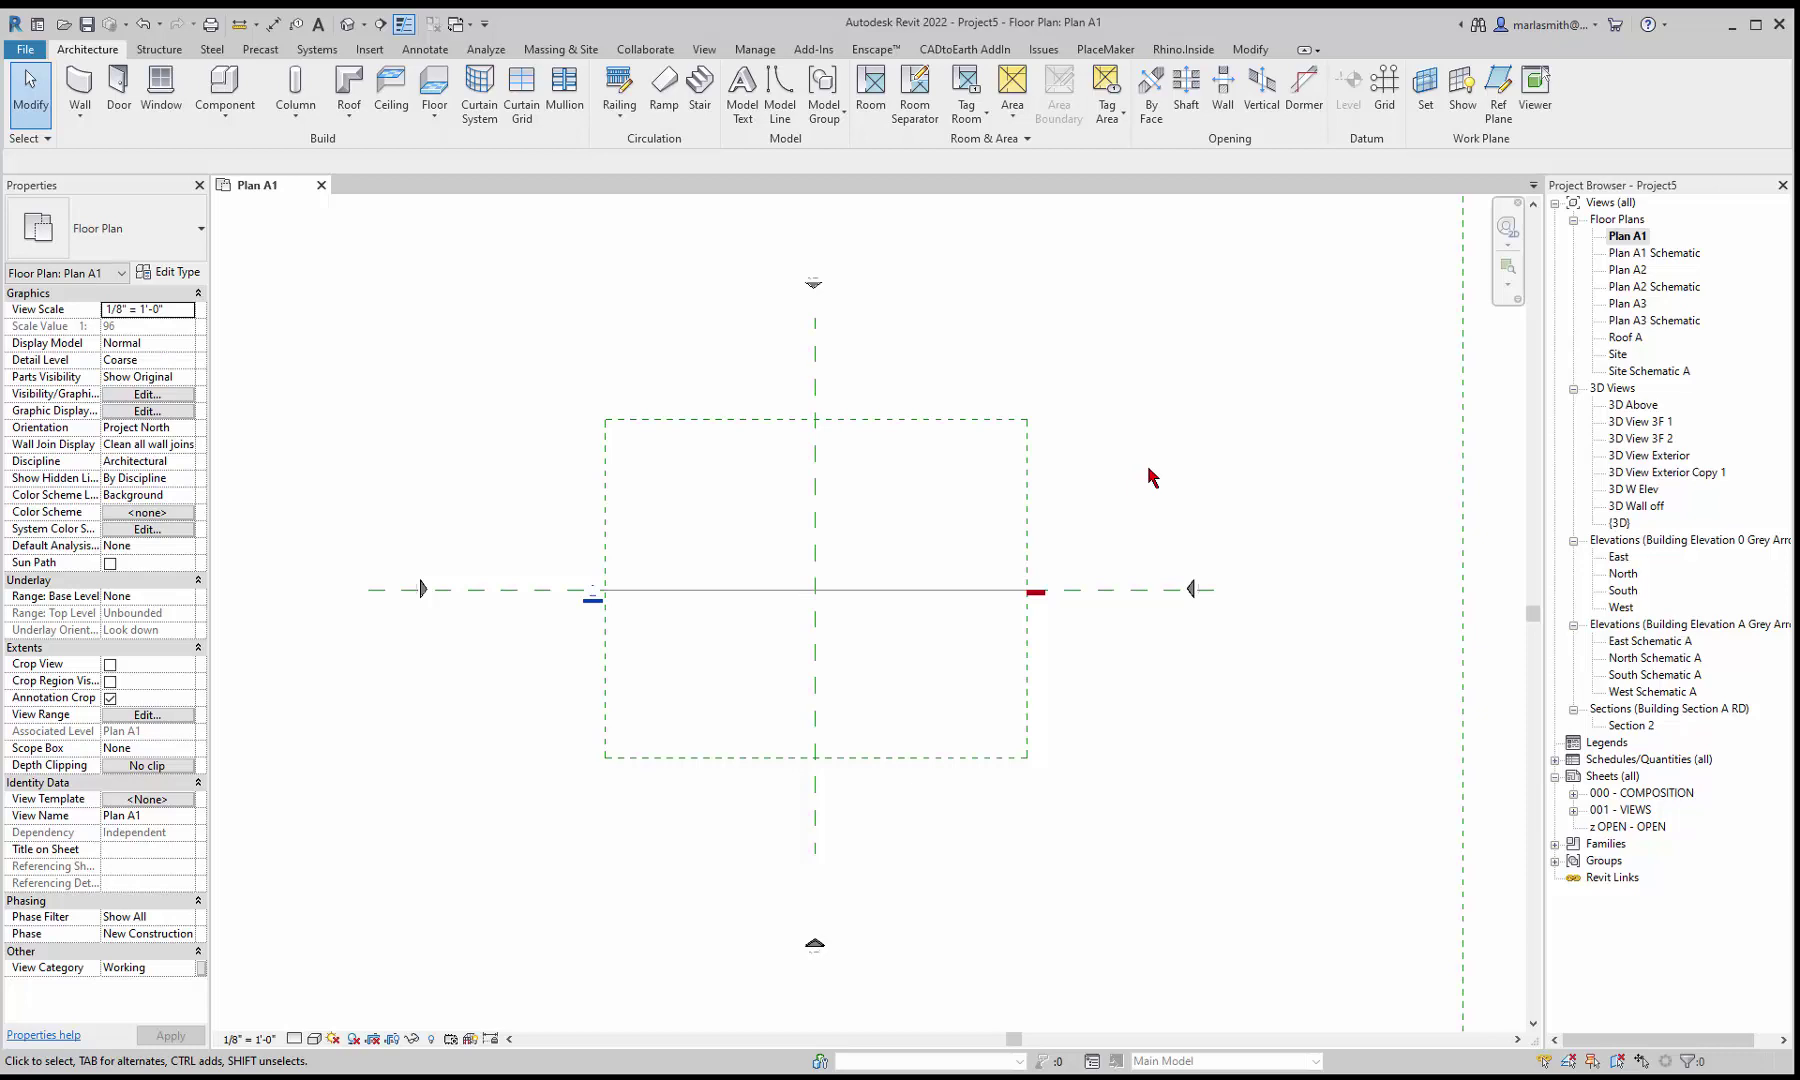
Step: Import r1.png from Lectures > Week 1 Intro > 03 Space Playing at the plan centre
left_click(369, 50)
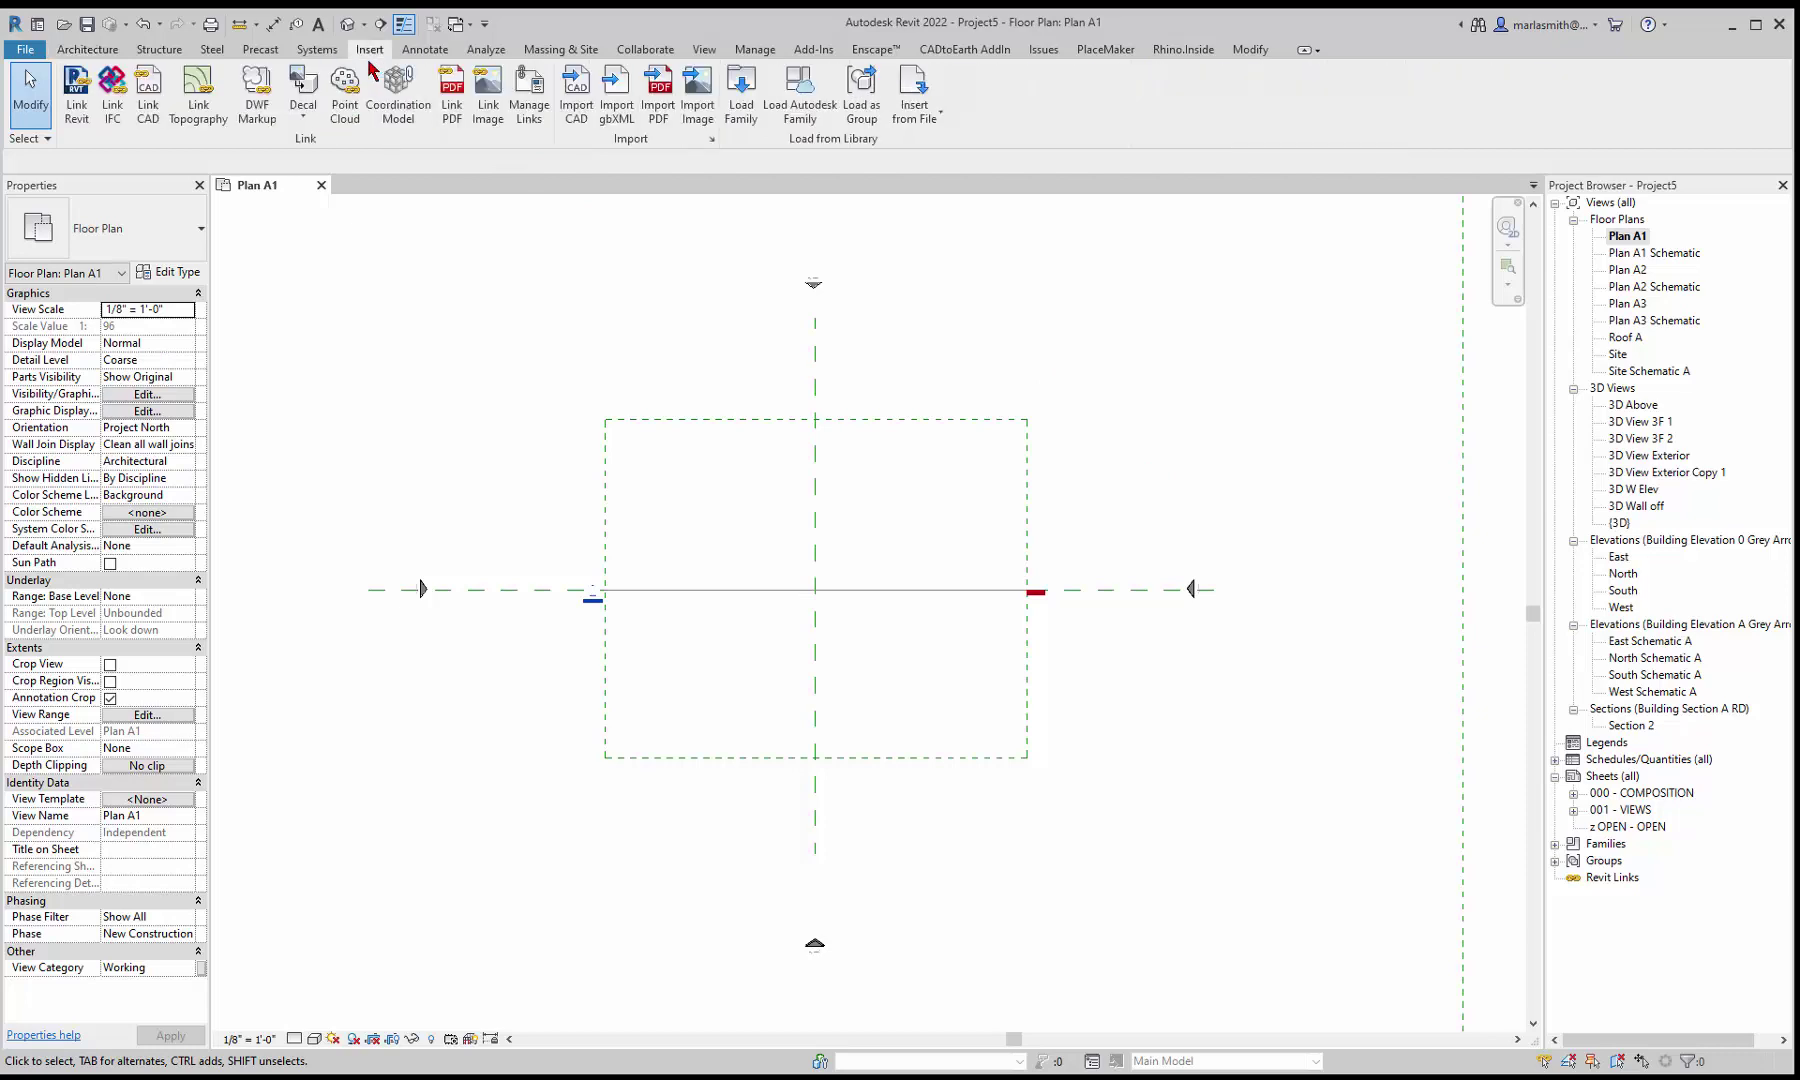
left_click(695, 129)
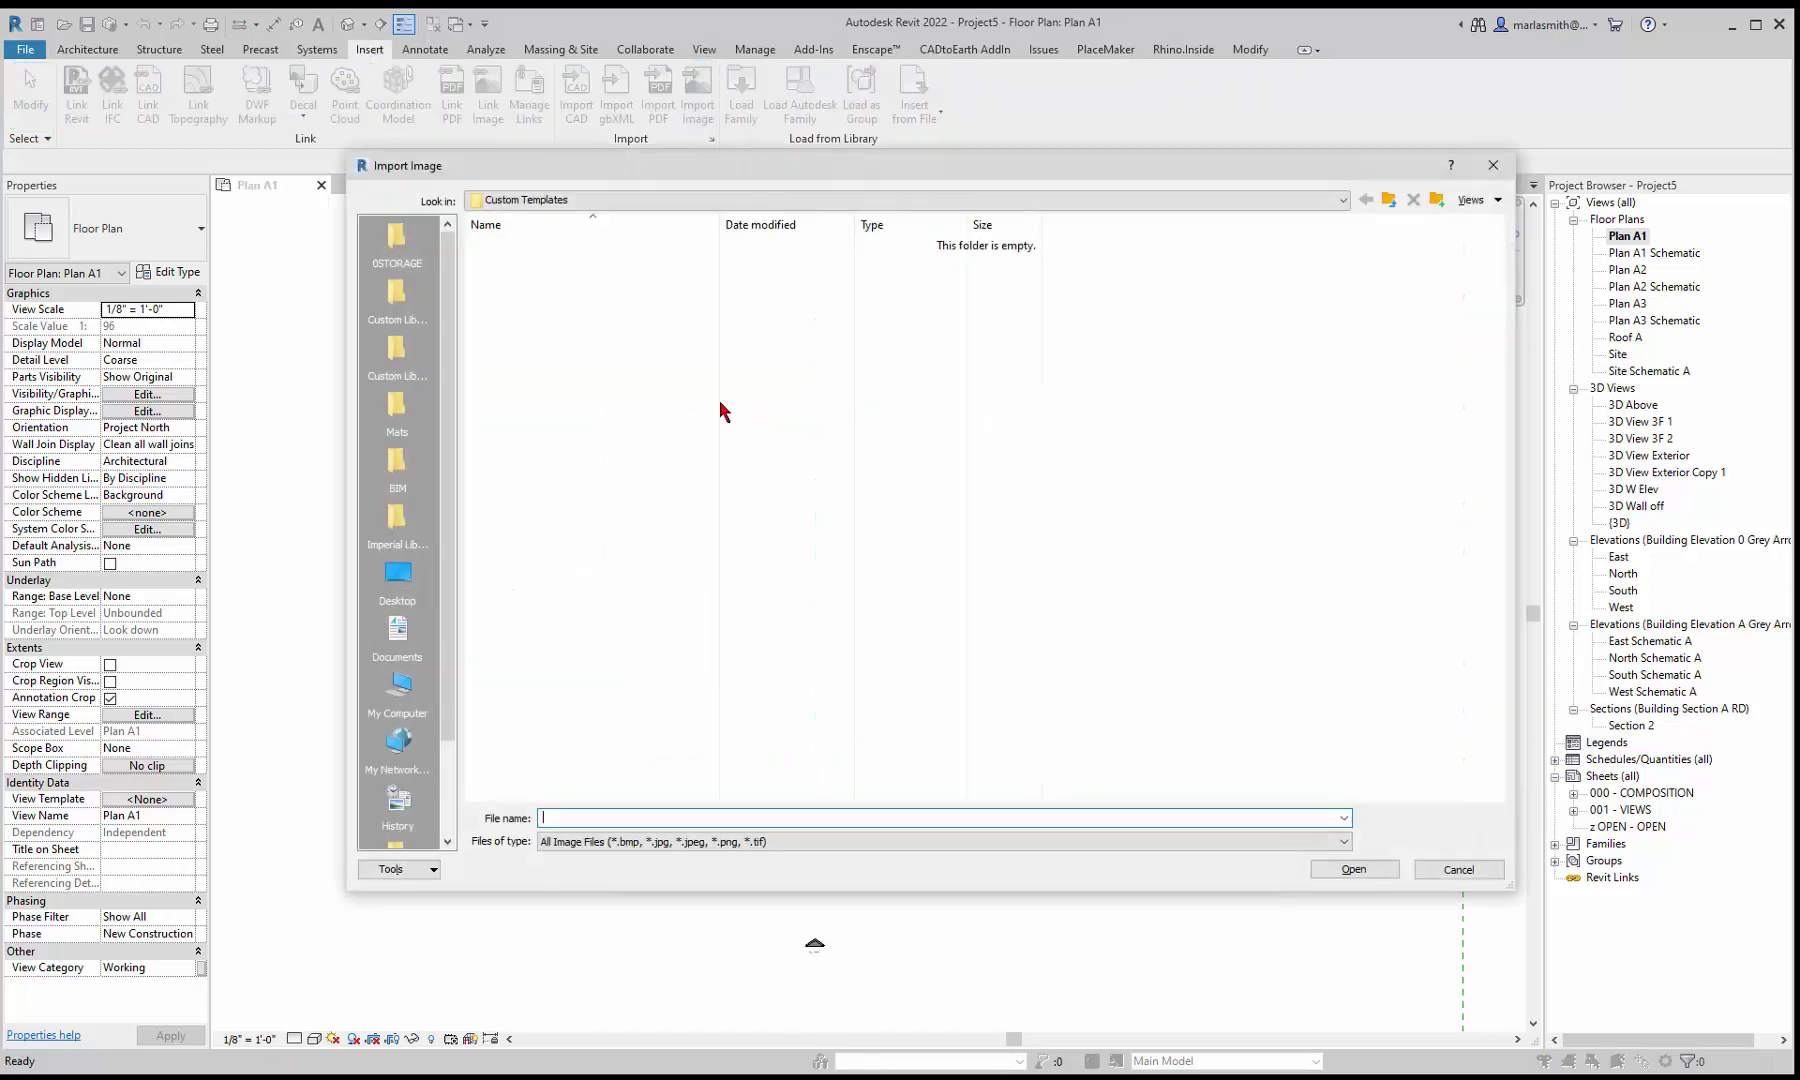
left_click(398, 288)
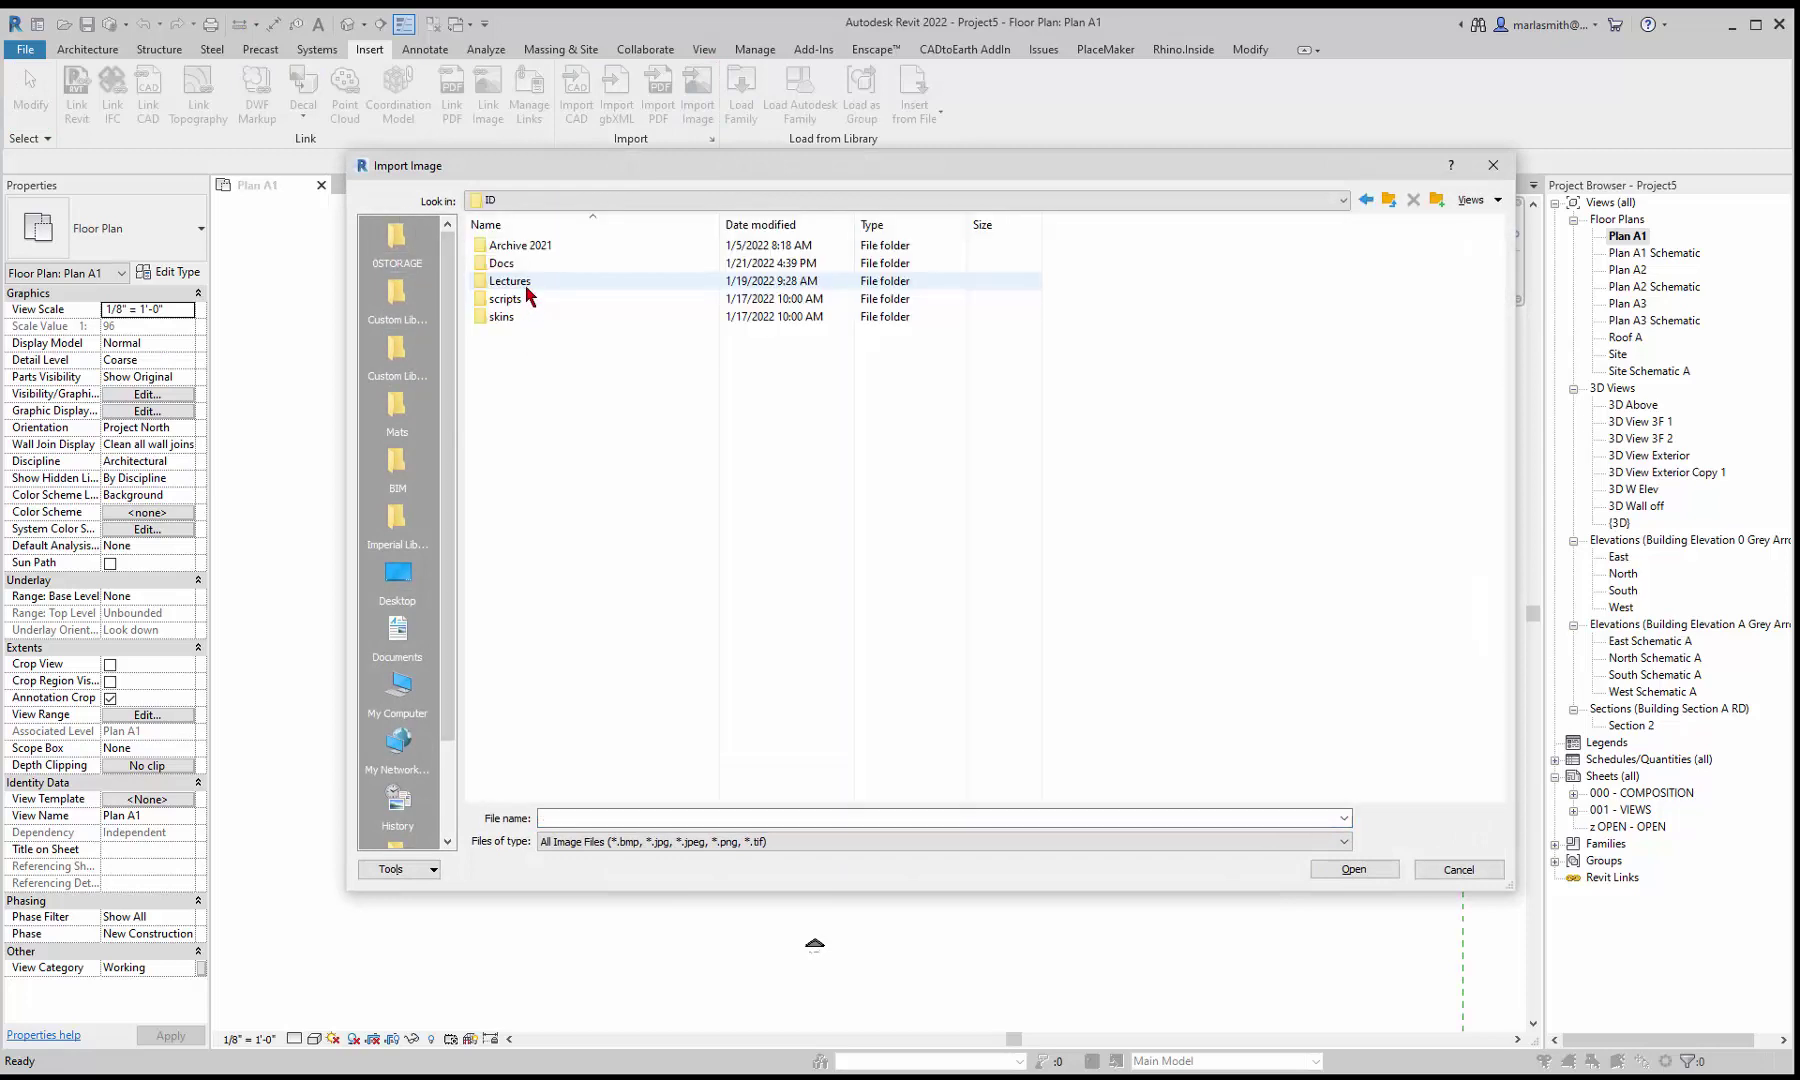
double_click(526, 286)
left_click(521, 248)
double_click(521, 248)
double_click(540, 301)
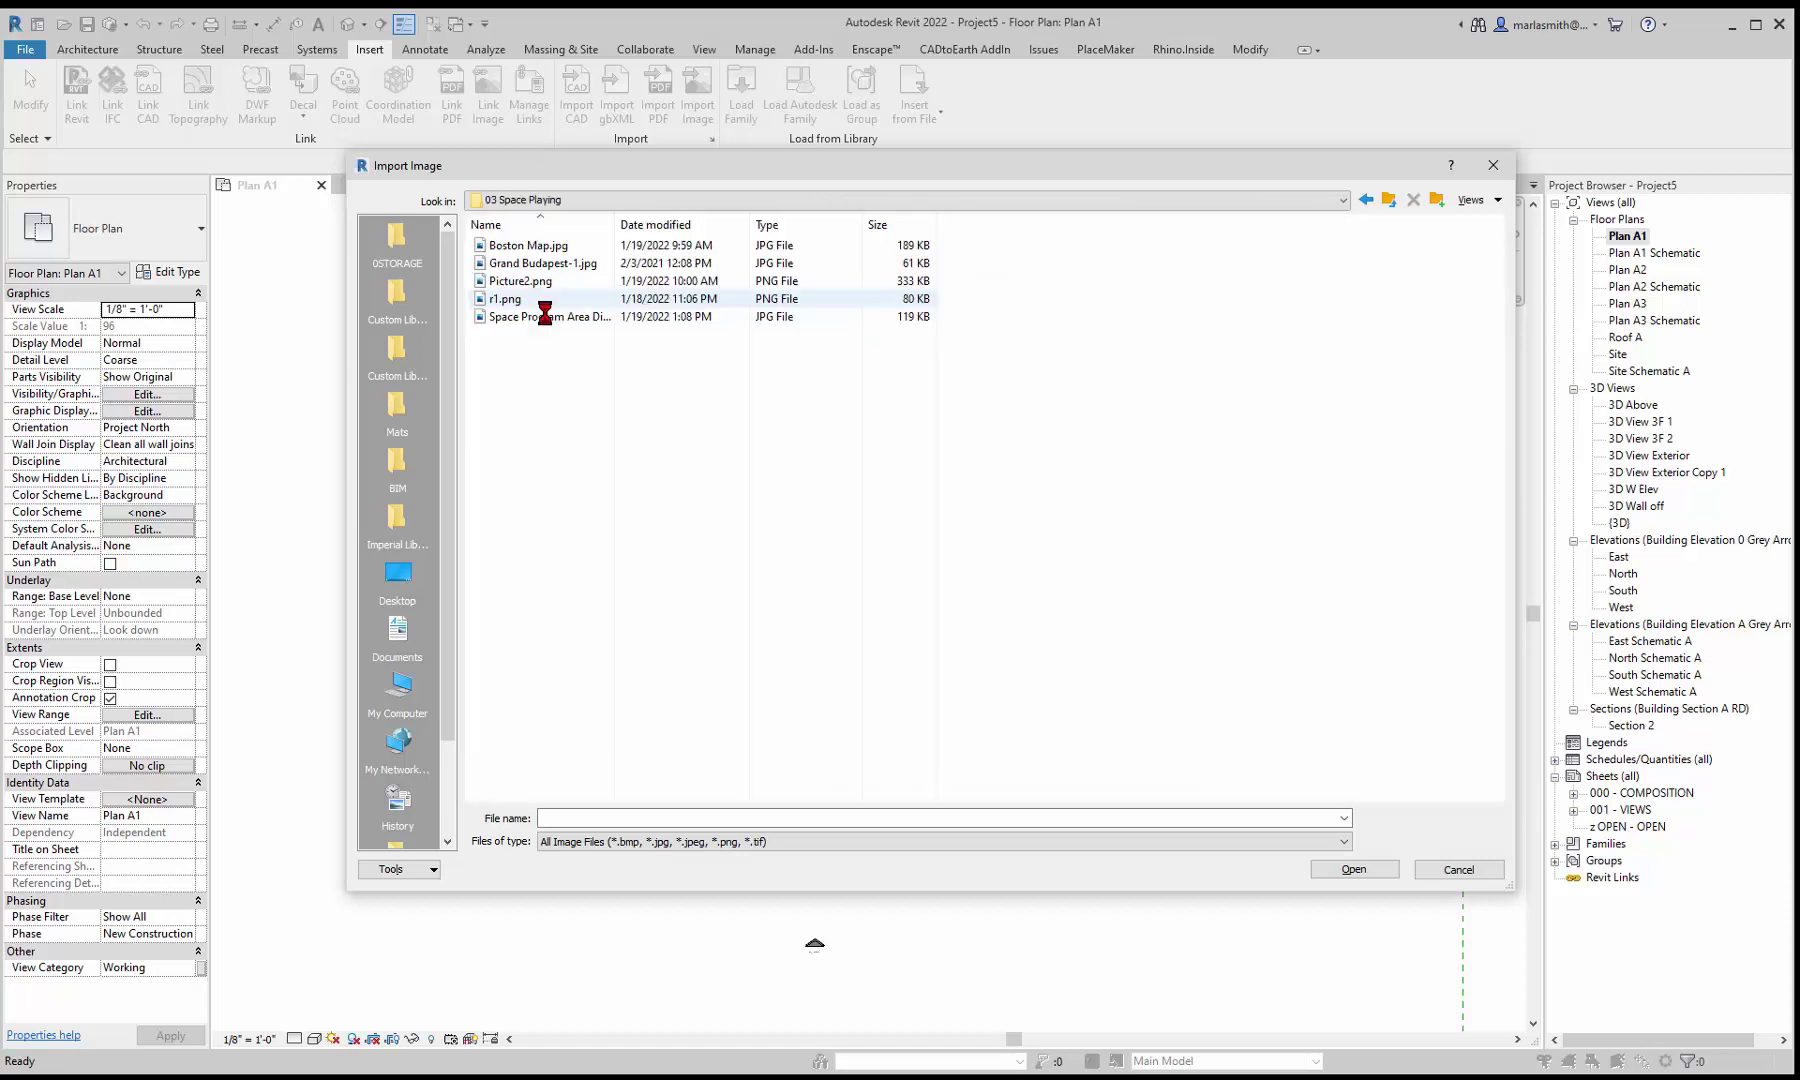
left_click(503, 299)
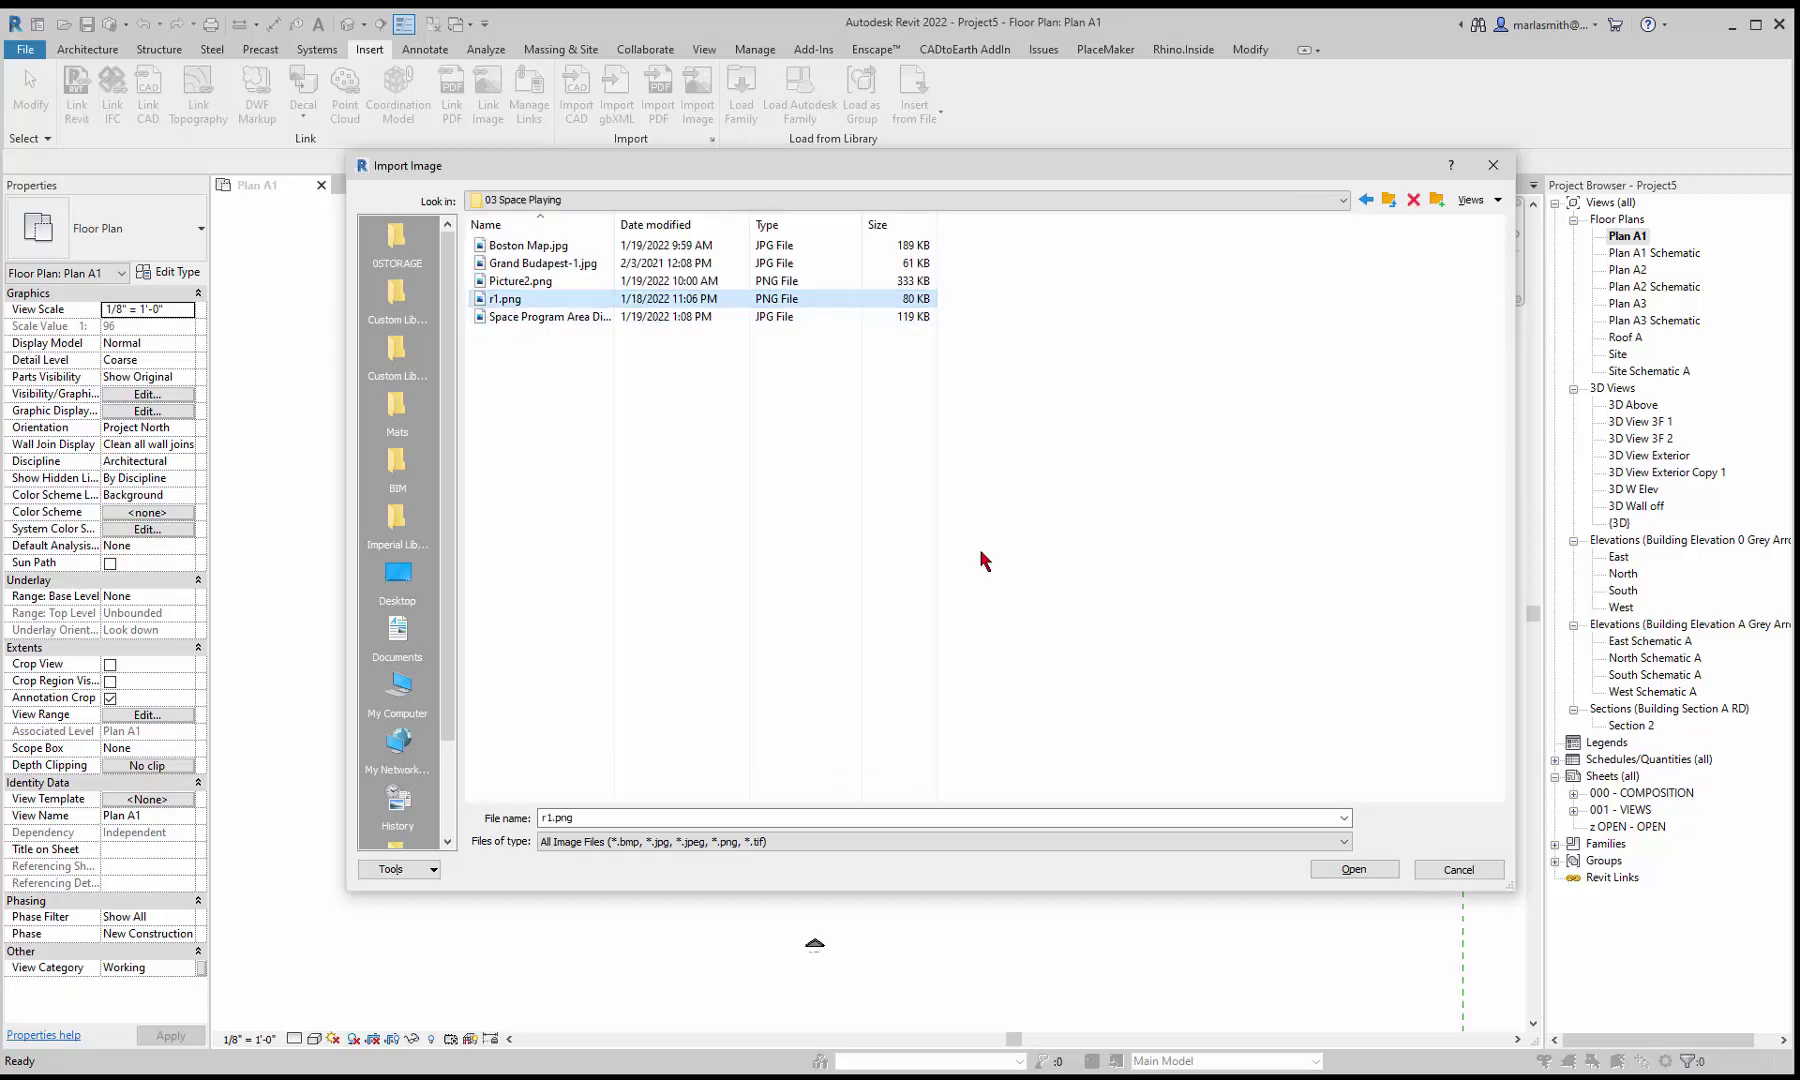
left_click(1385, 872)
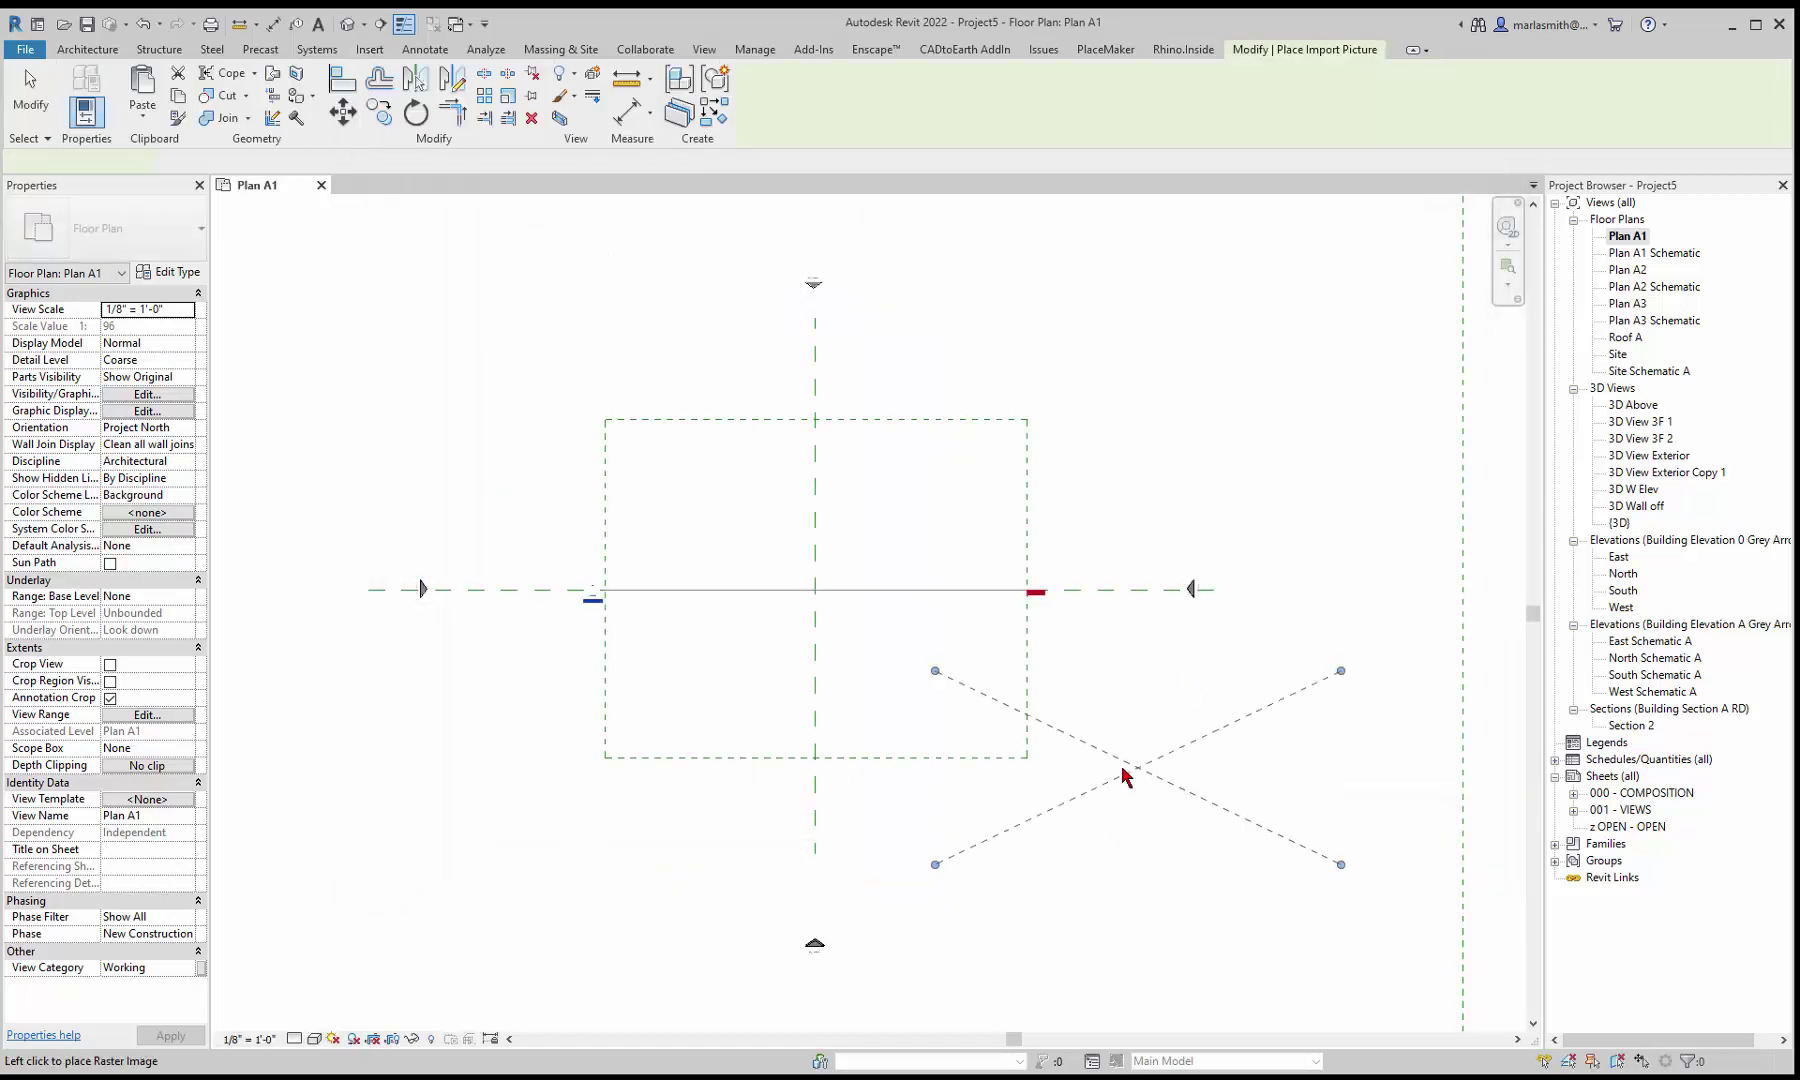
left_click(820, 602)
left_click(1225, 792)
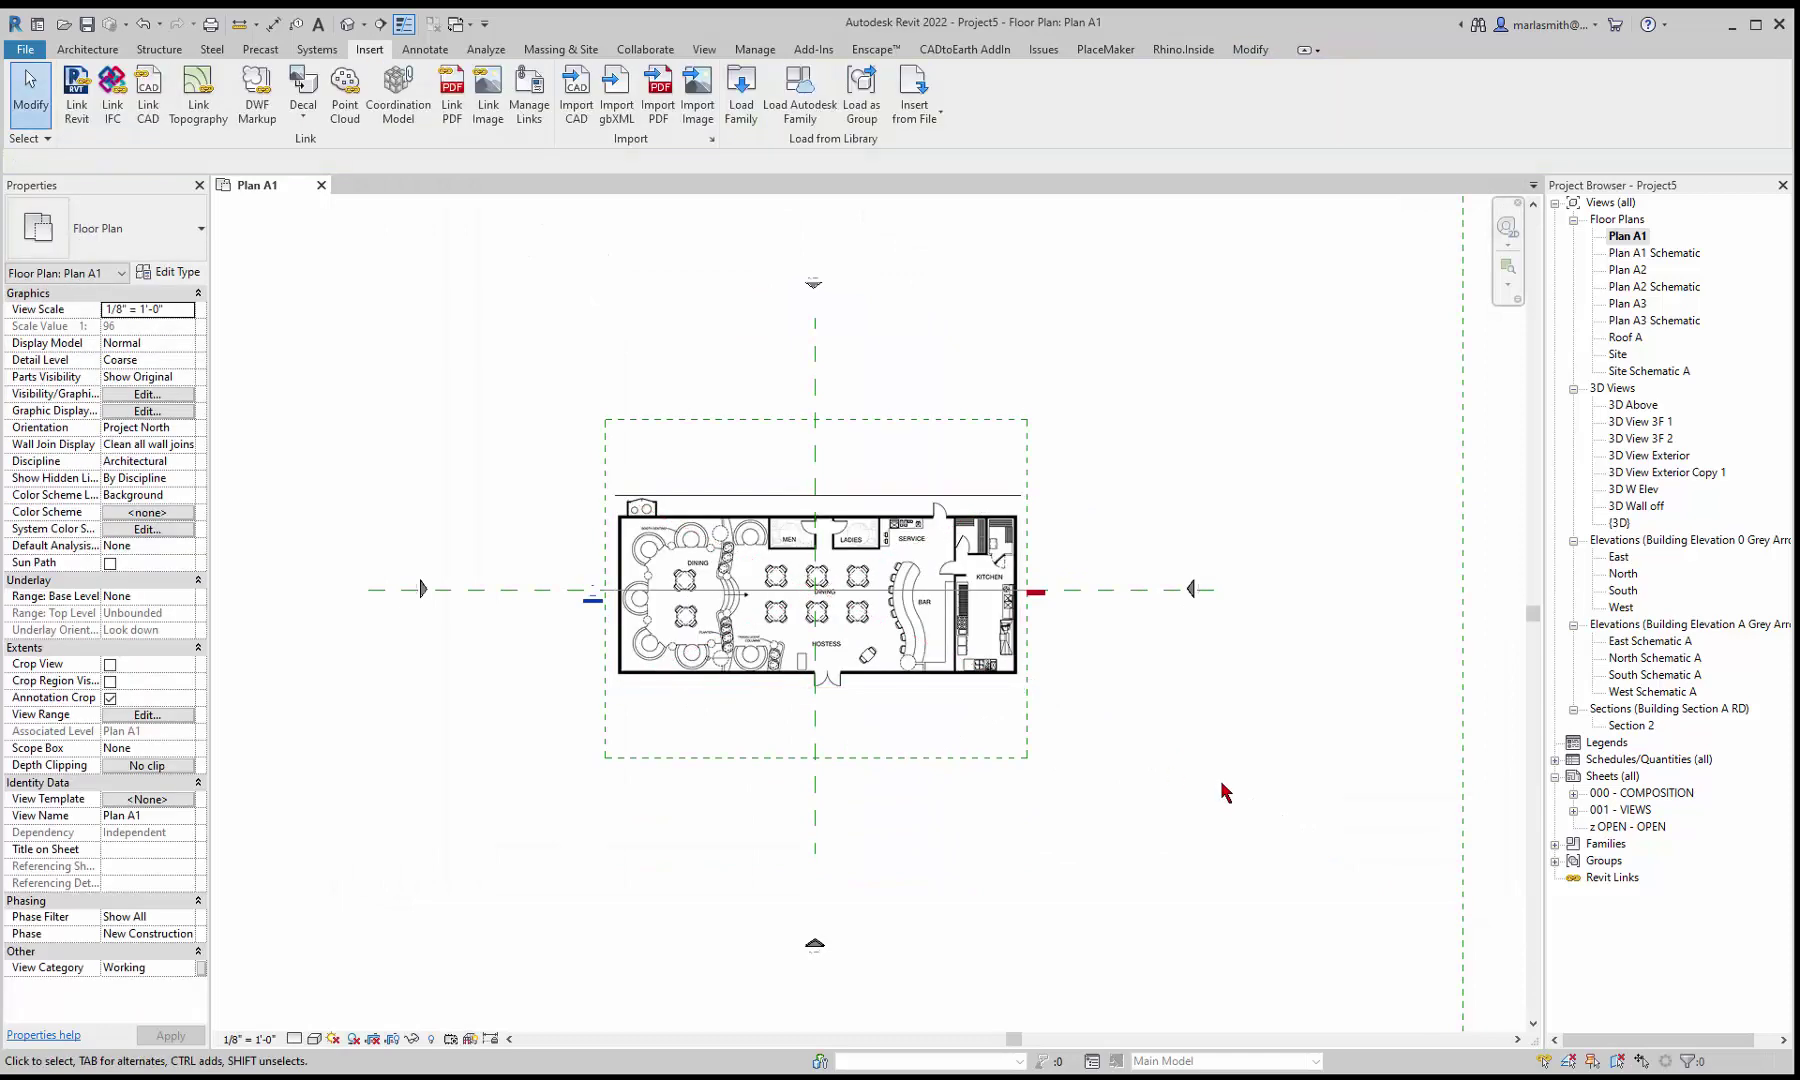
Step: Scale the image so the restroom door opening measures 3 feet
left_click(916, 680)
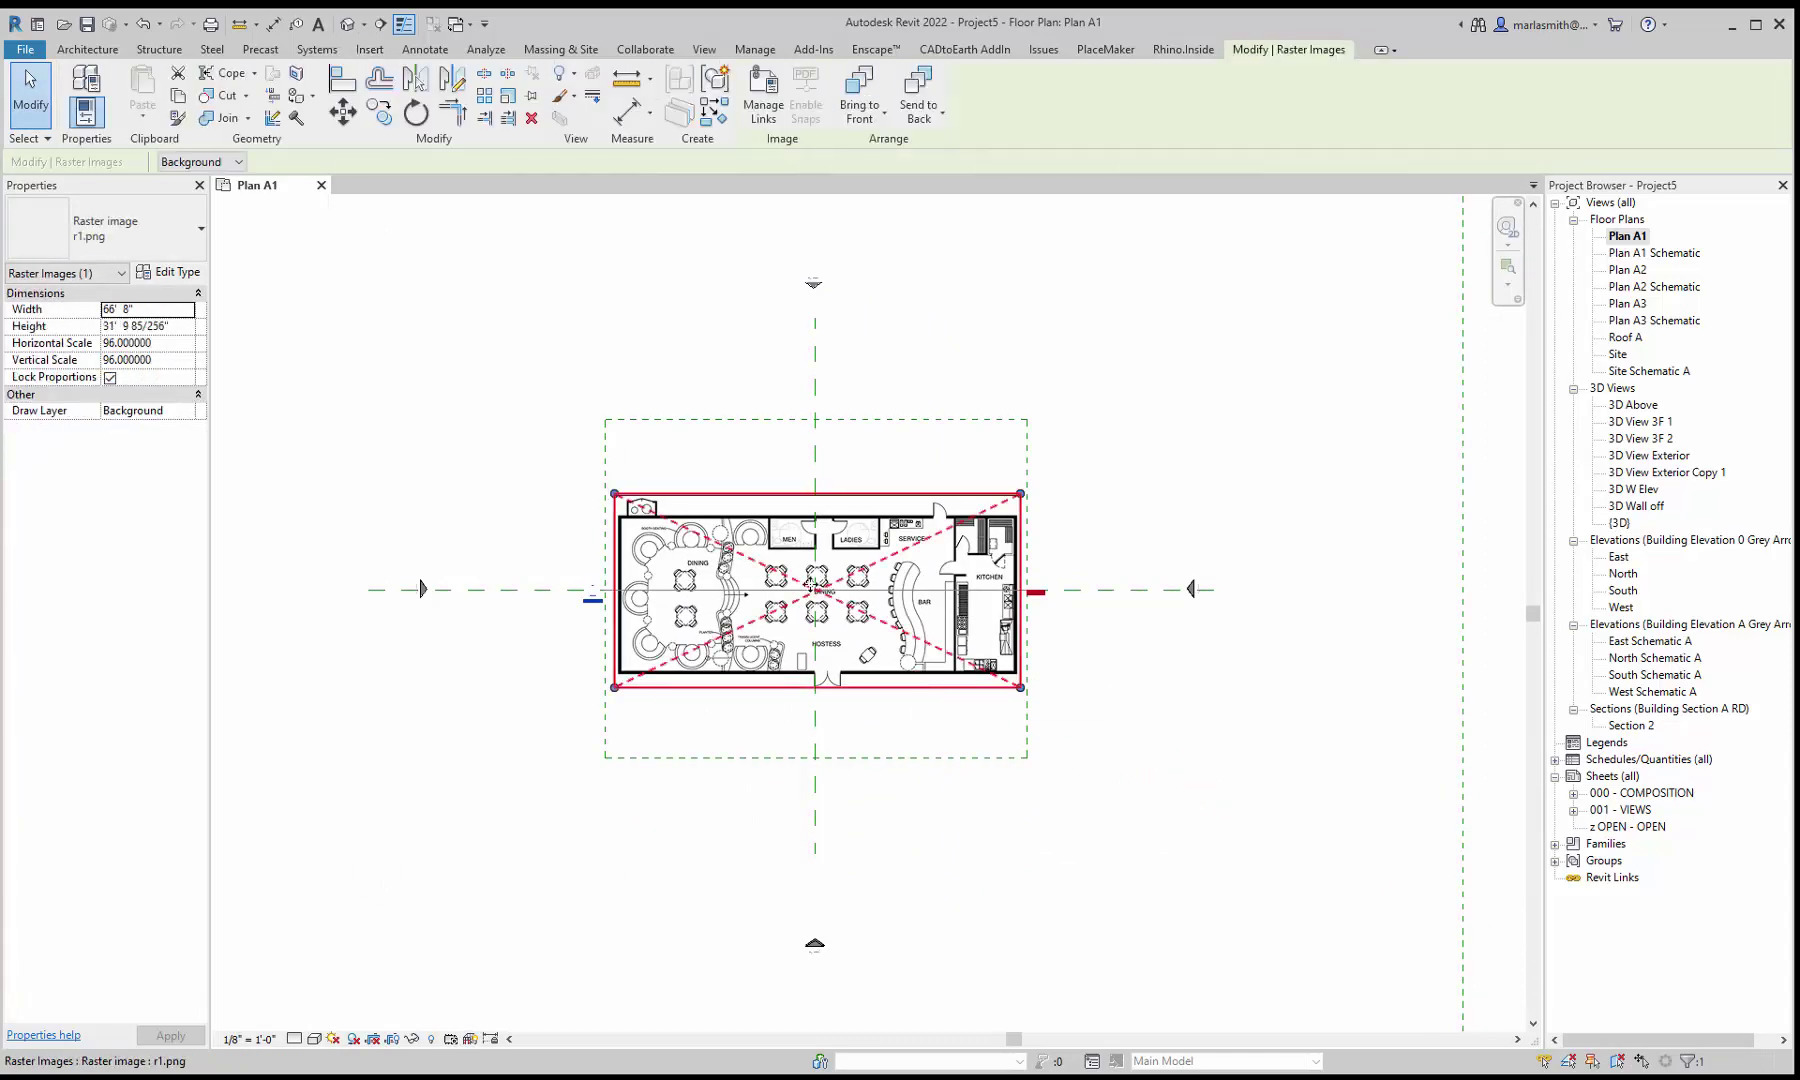
scroll(808, 580, "up", 4)
scroll(857, 566, "up", 3)
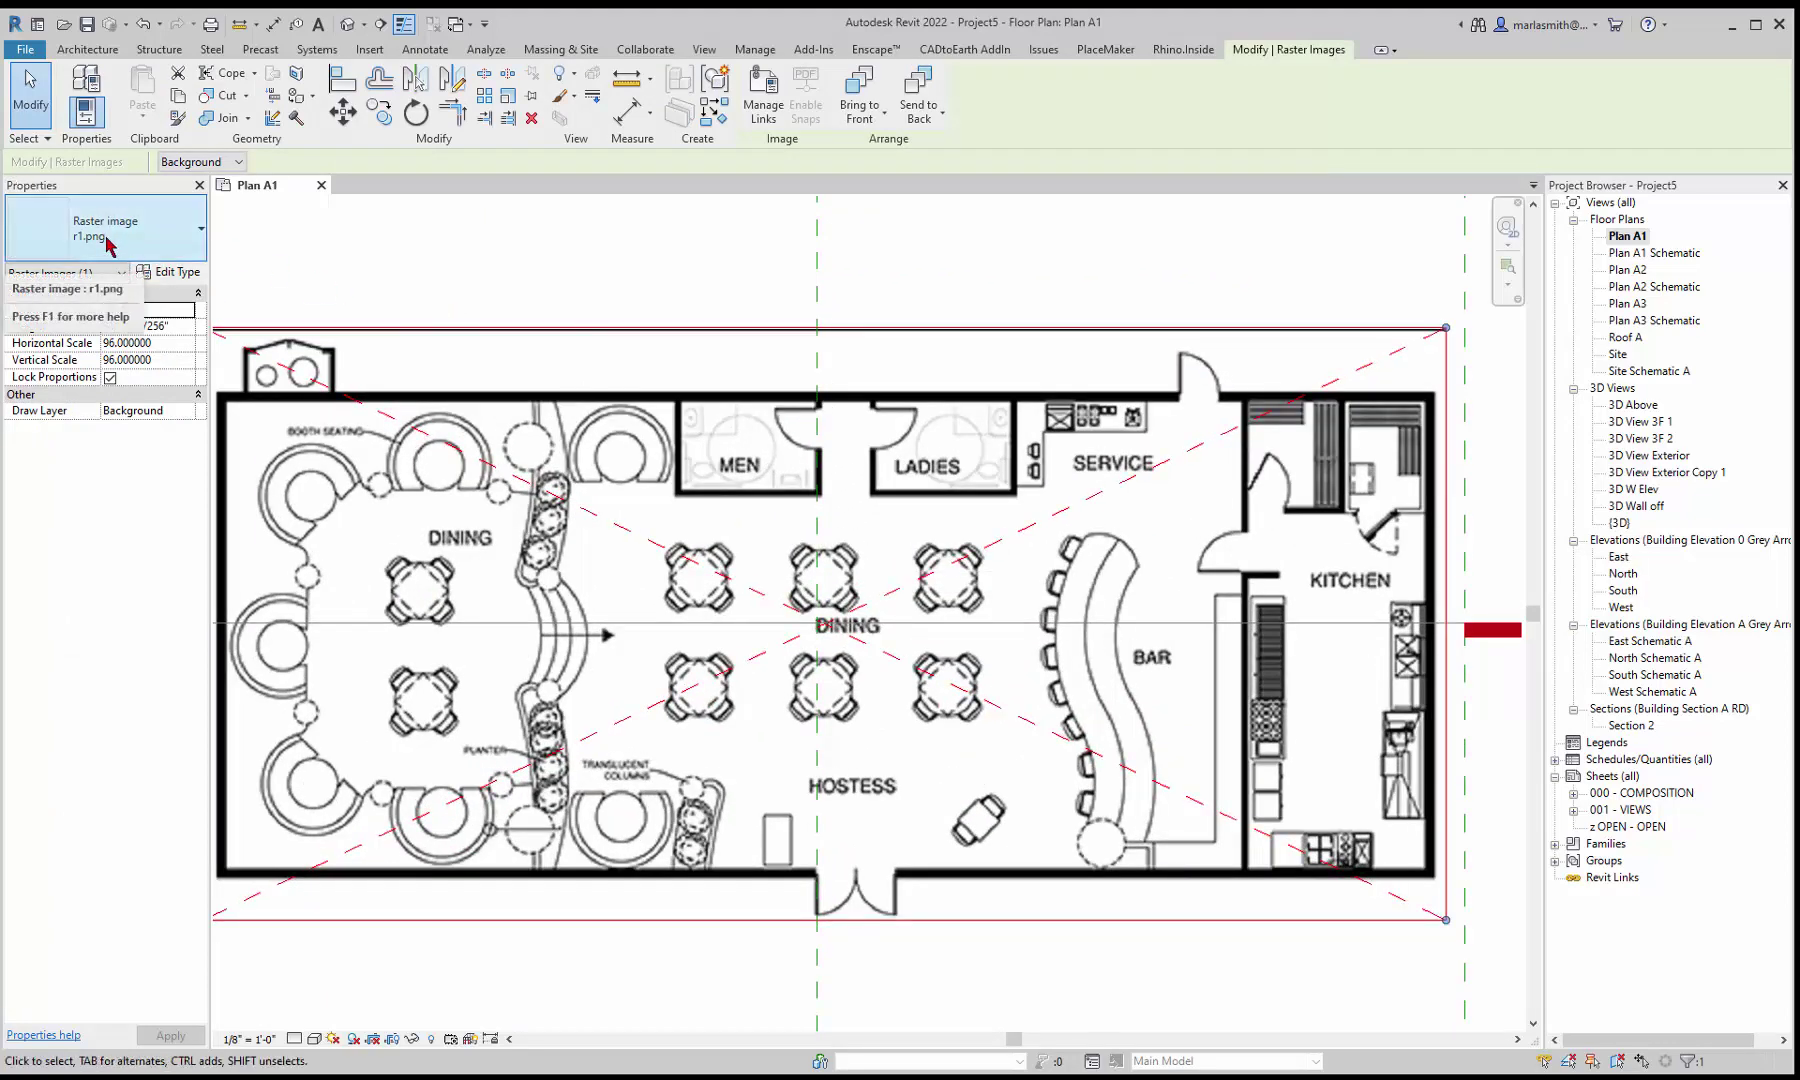
left_click(507, 118)
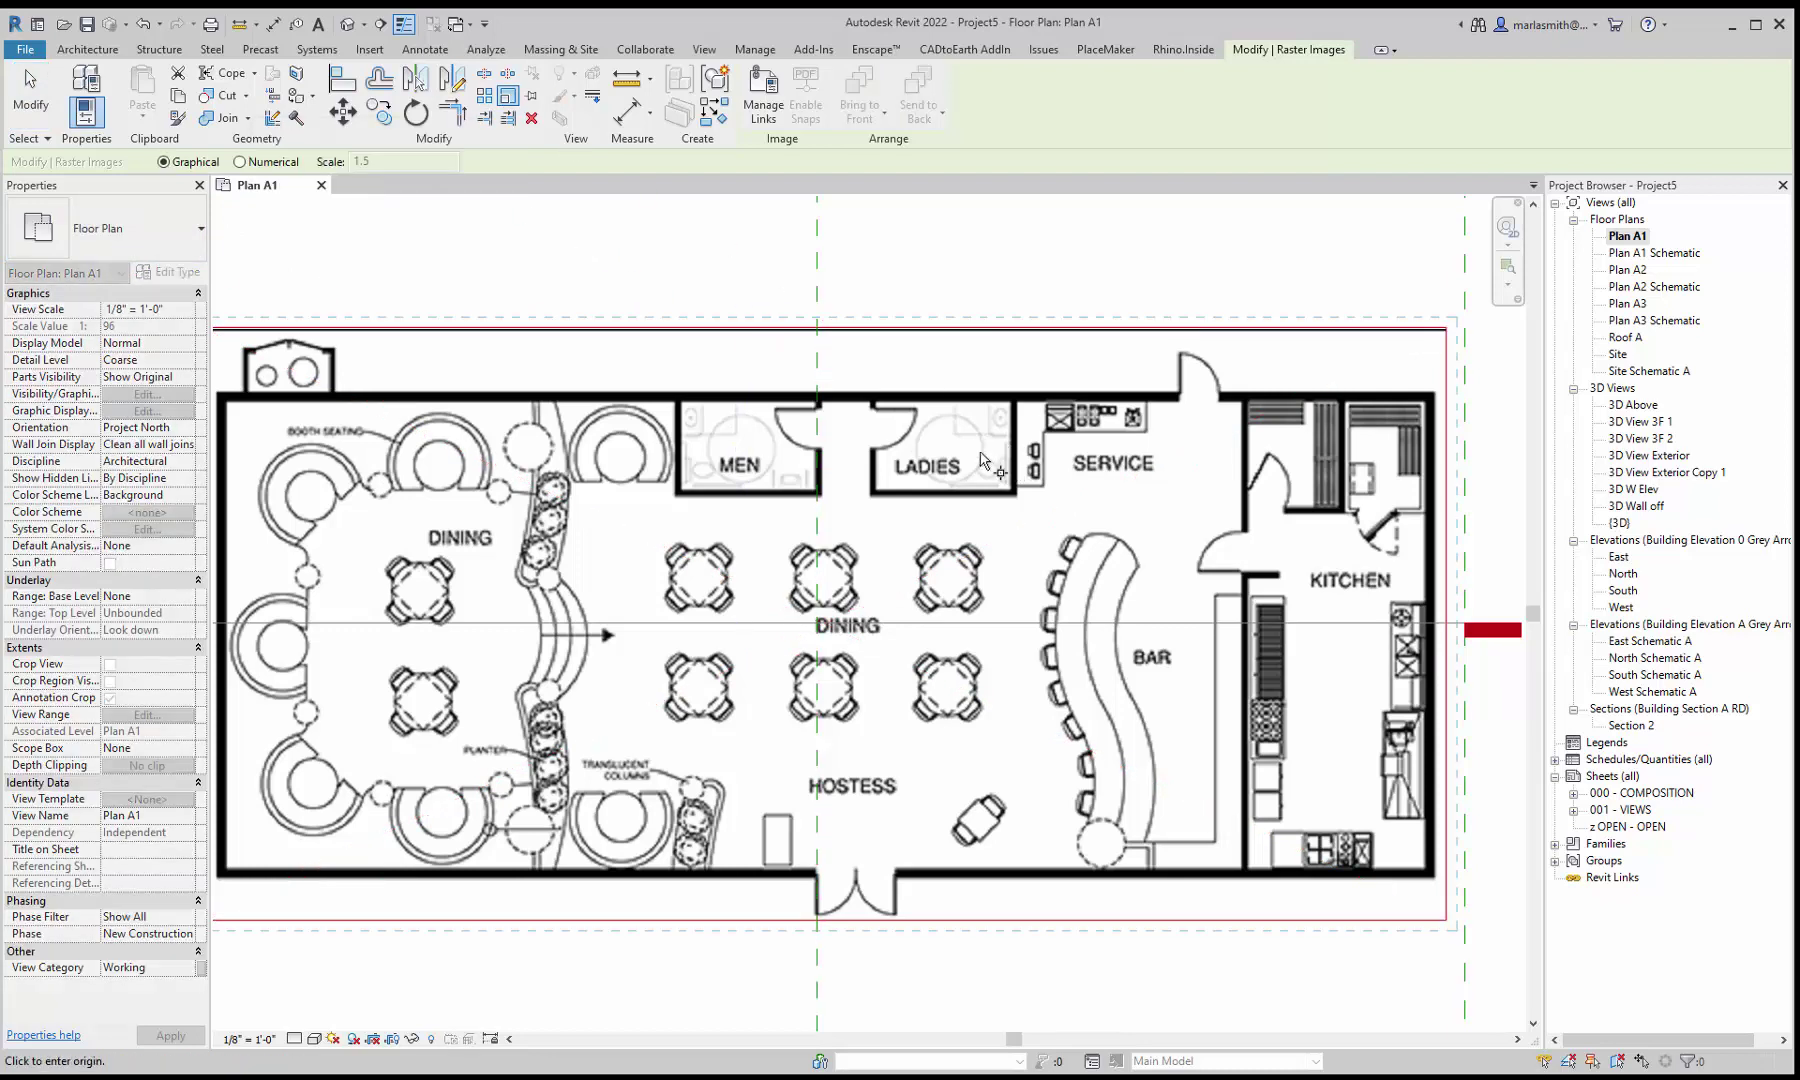
scroll(866, 408, "up", 5)
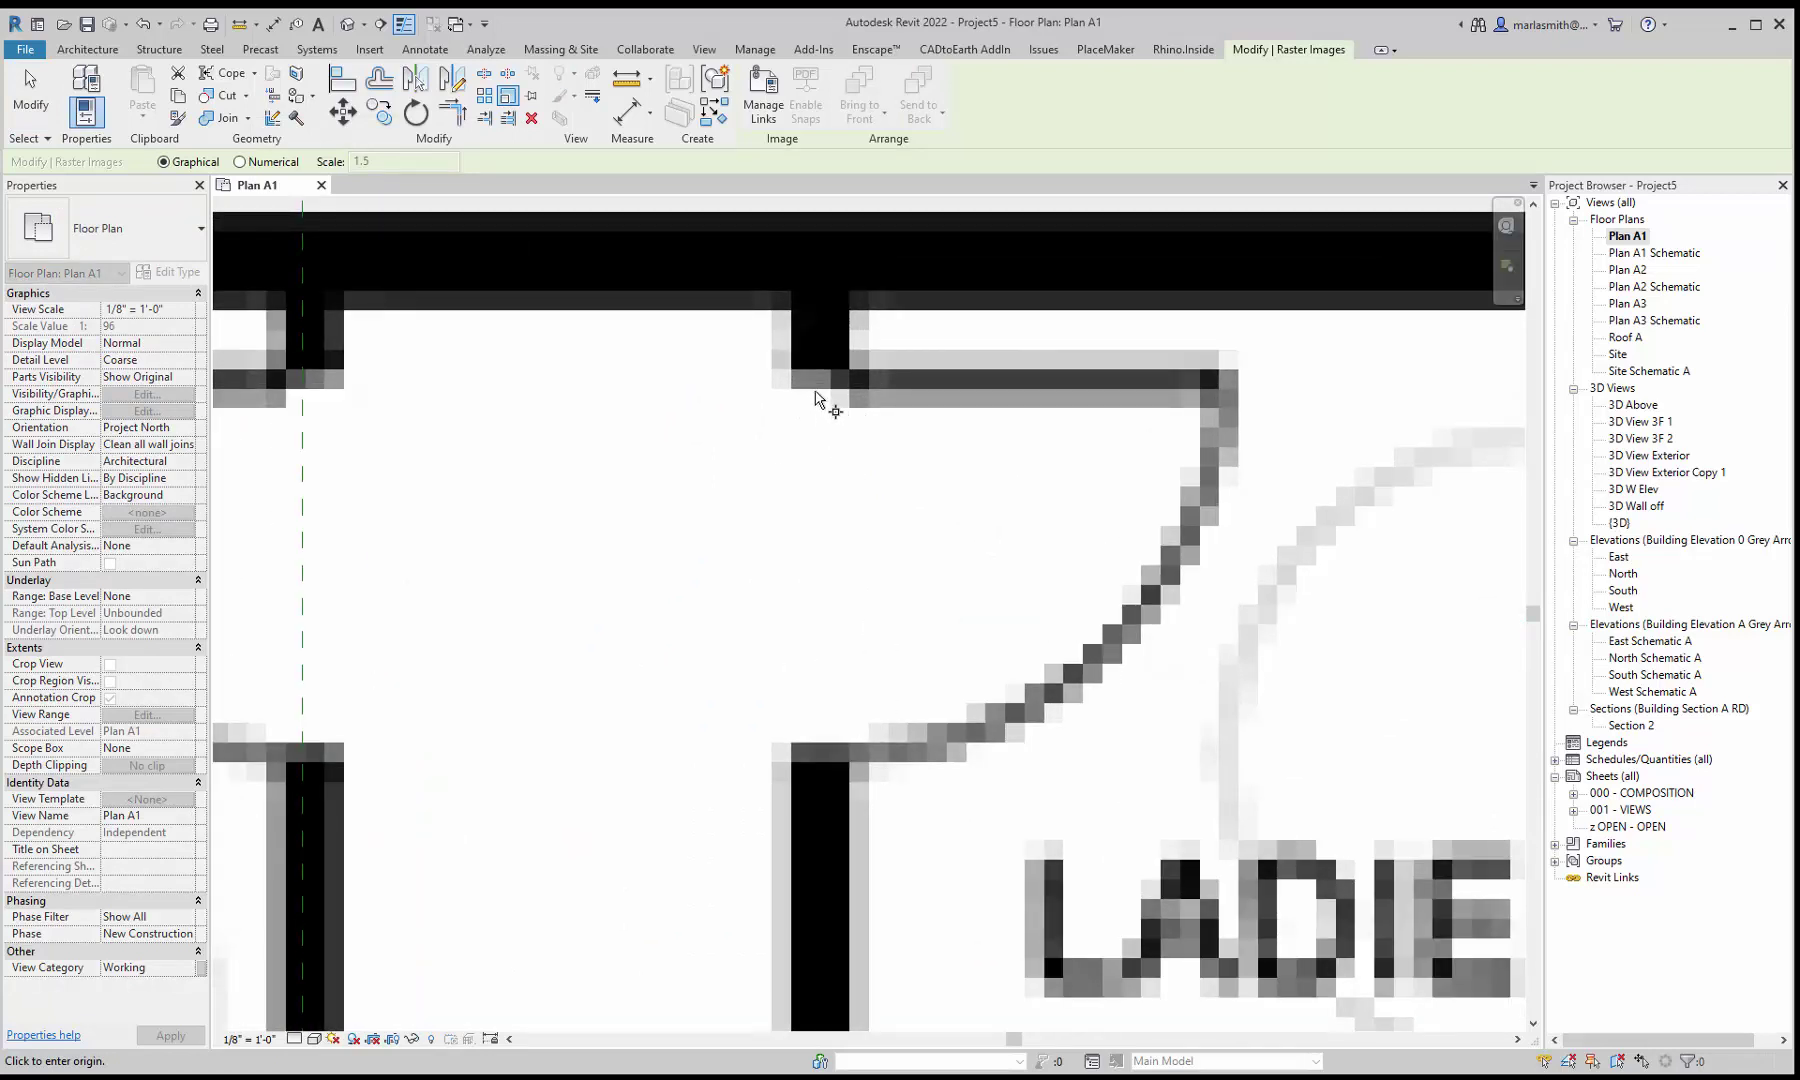
left_click(815, 395)
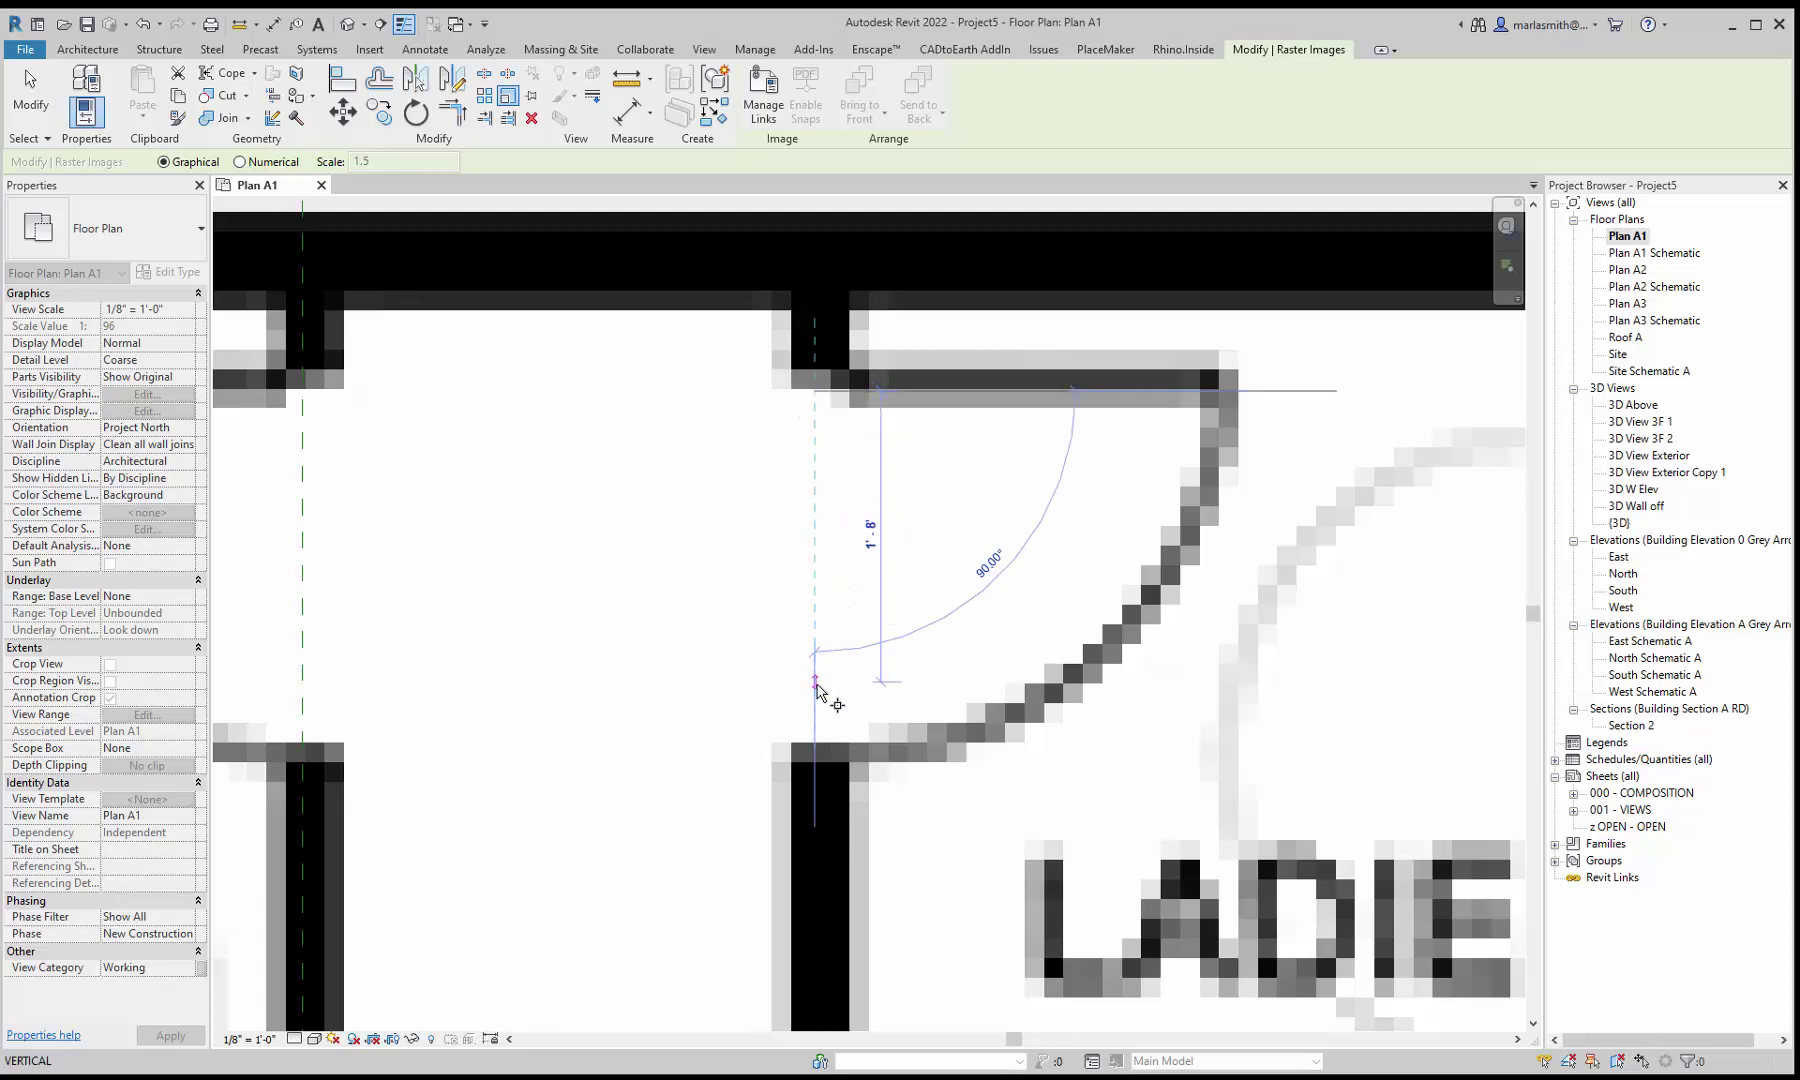
left_click(815, 745)
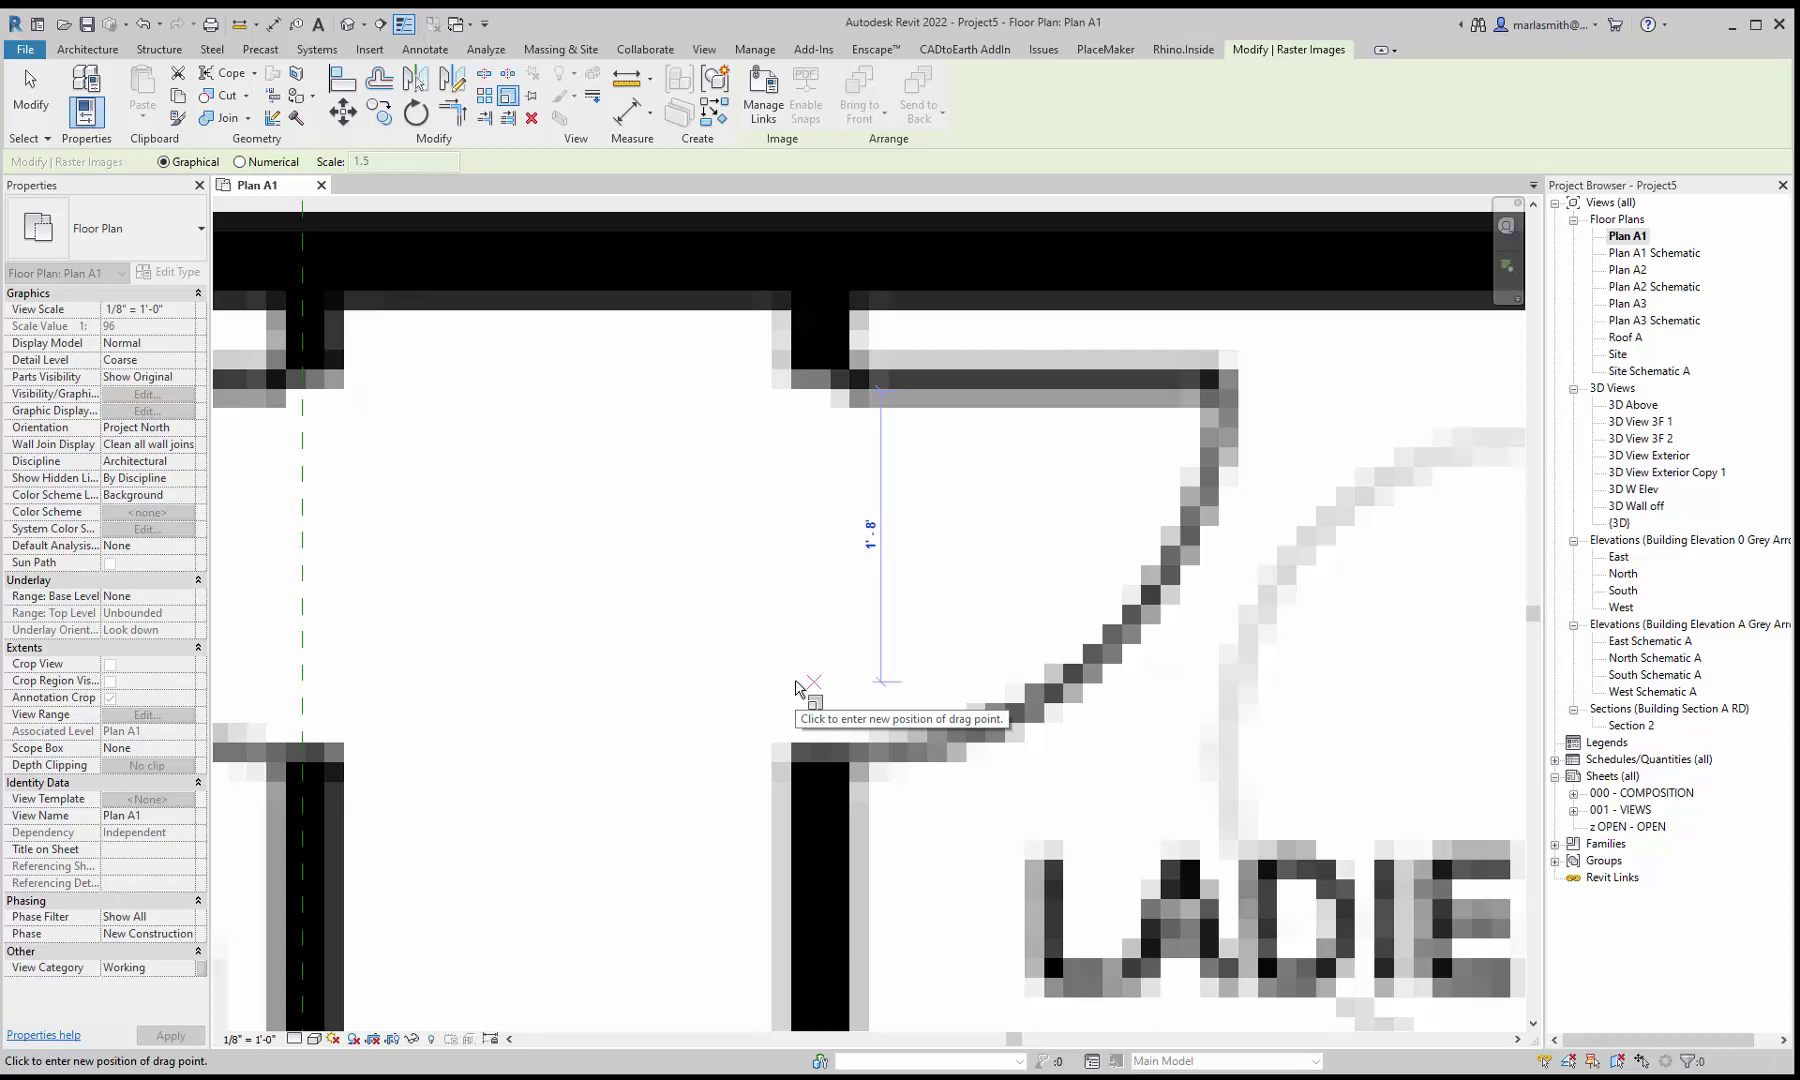
type("3")
key("Return")
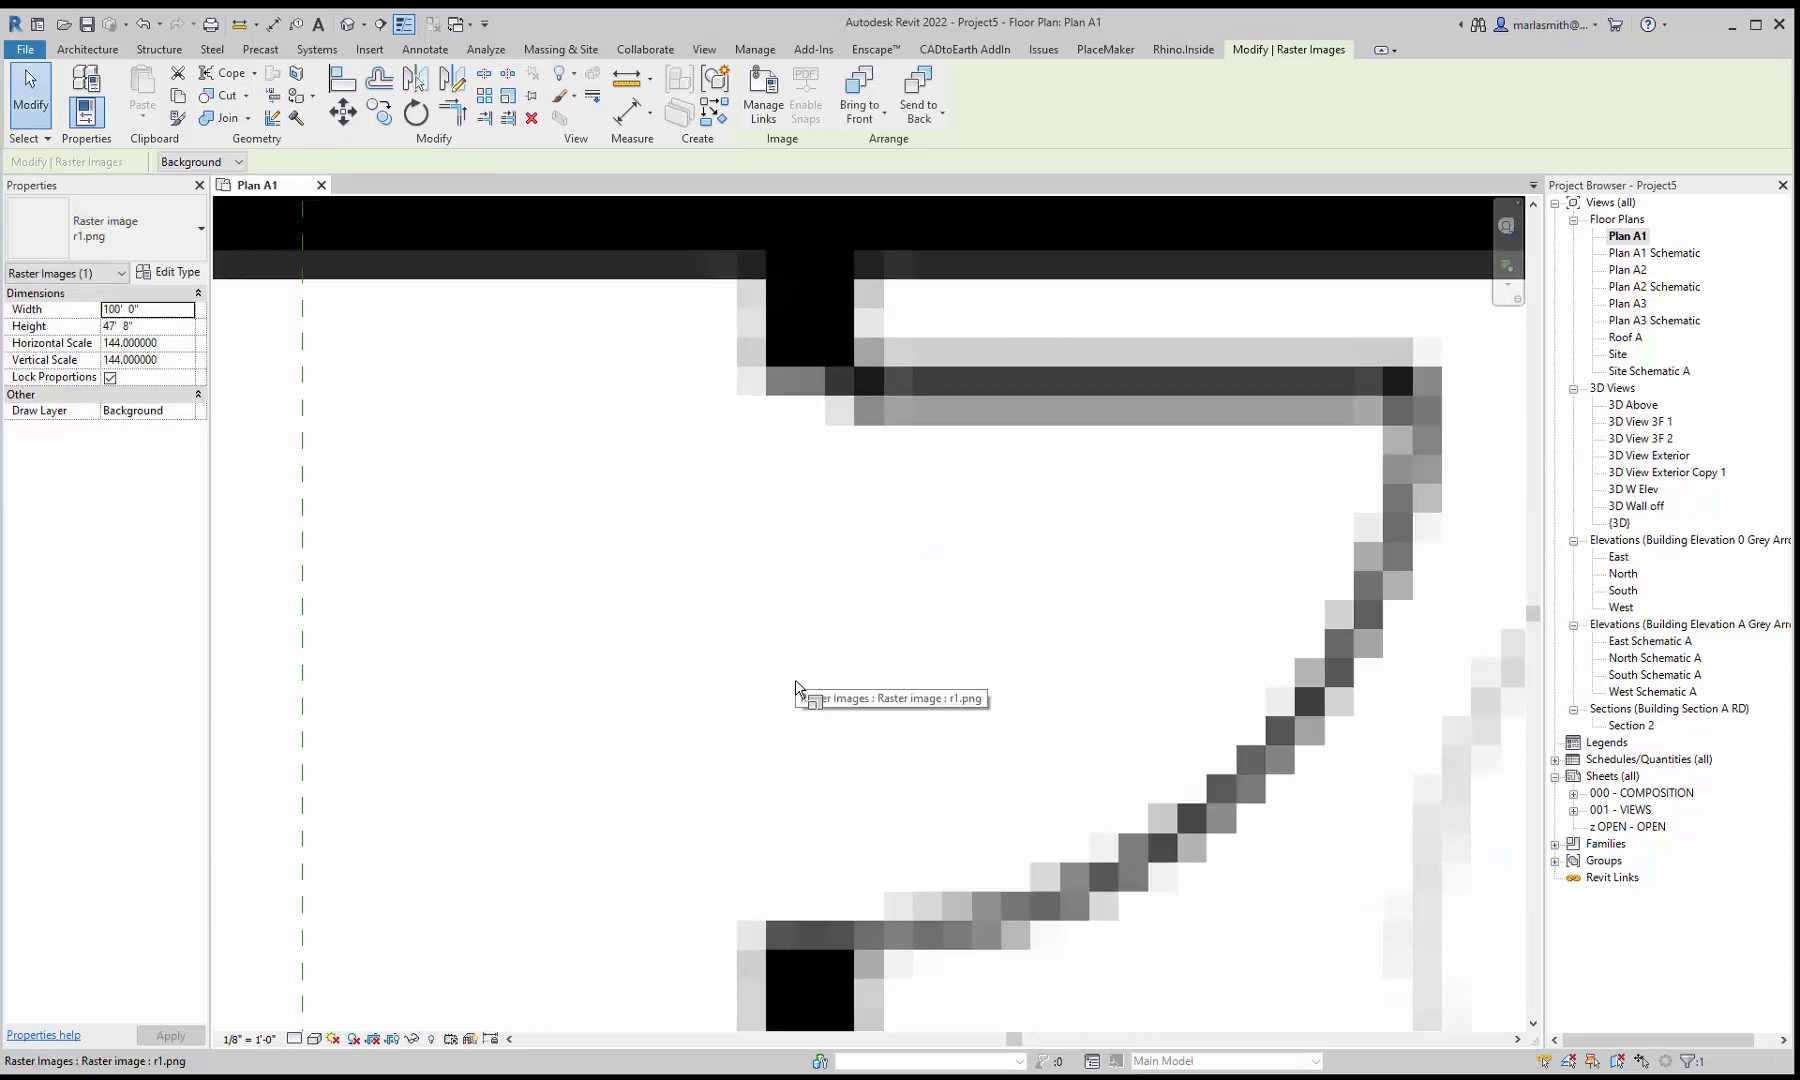
Step: Move the rescaled image upward to centre it on the plan
scroll(857, 398, "down", 3)
scroll(857, 398, "down", 3)
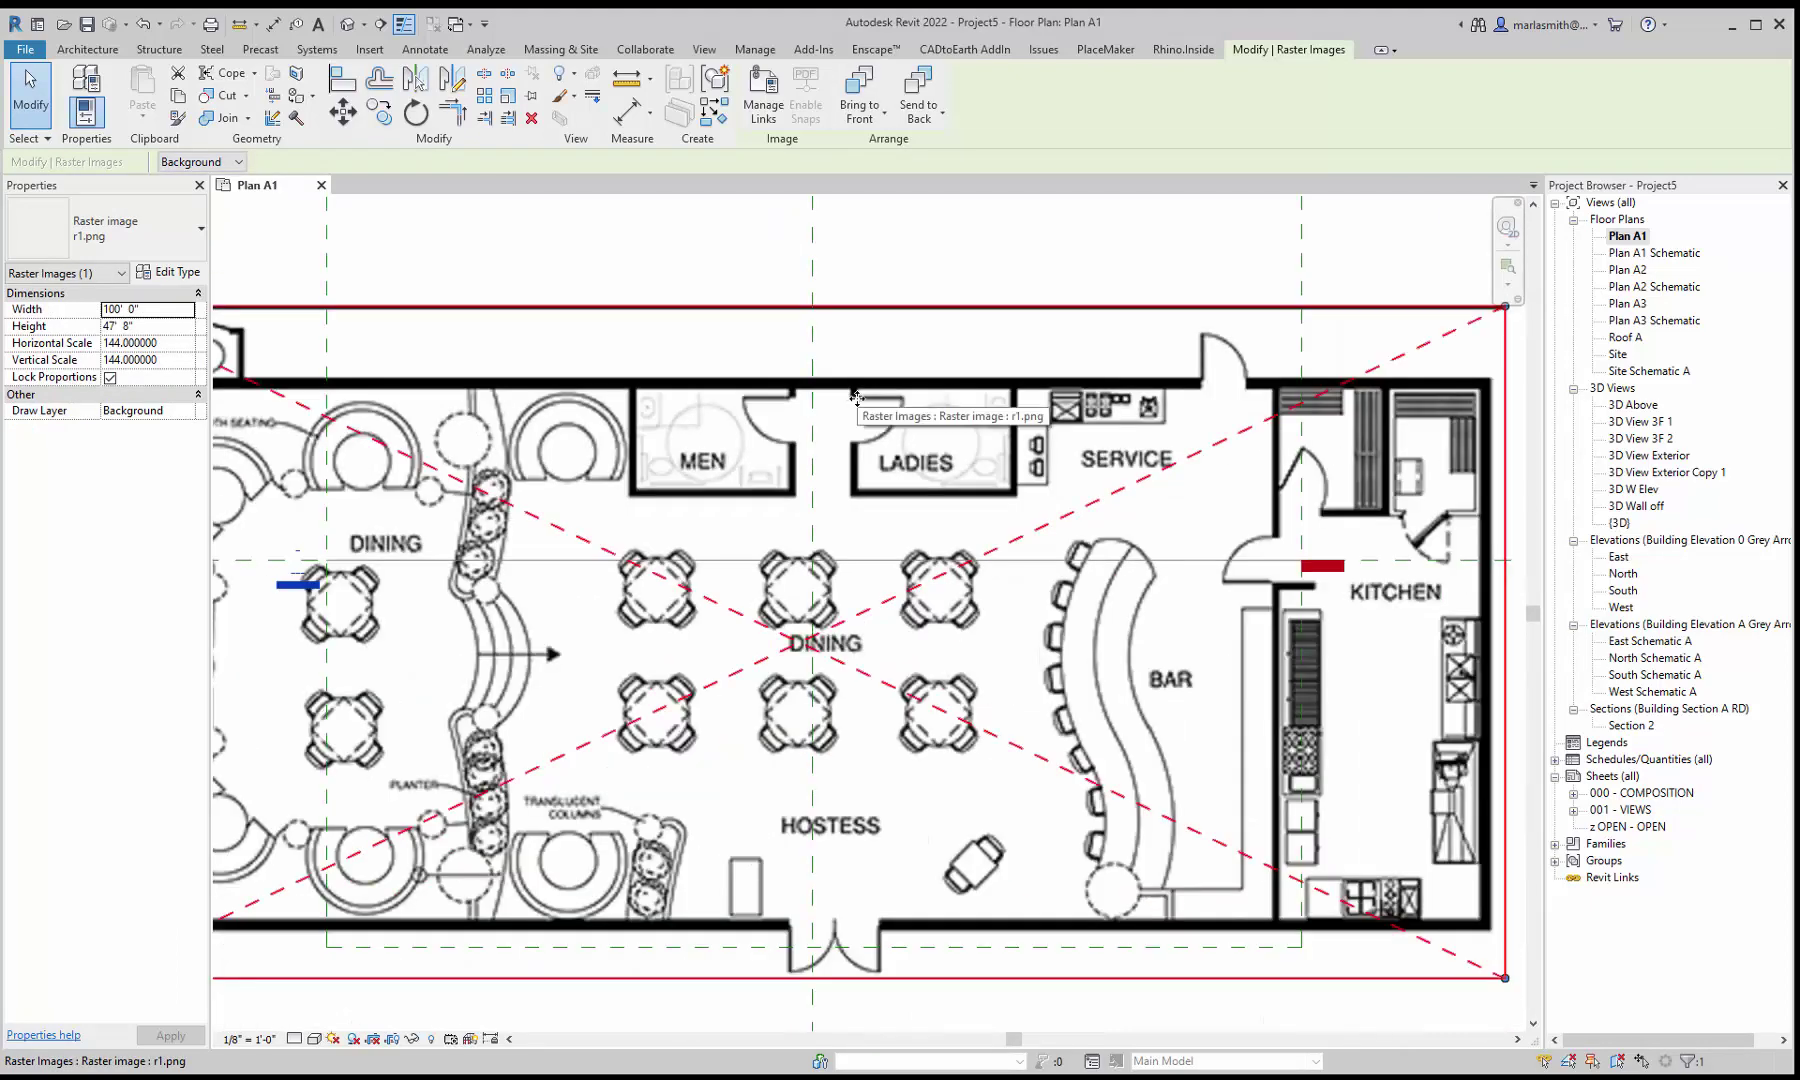
scroll(1018, 642, "down", 1)
scroll(845, 549, "up", 3)
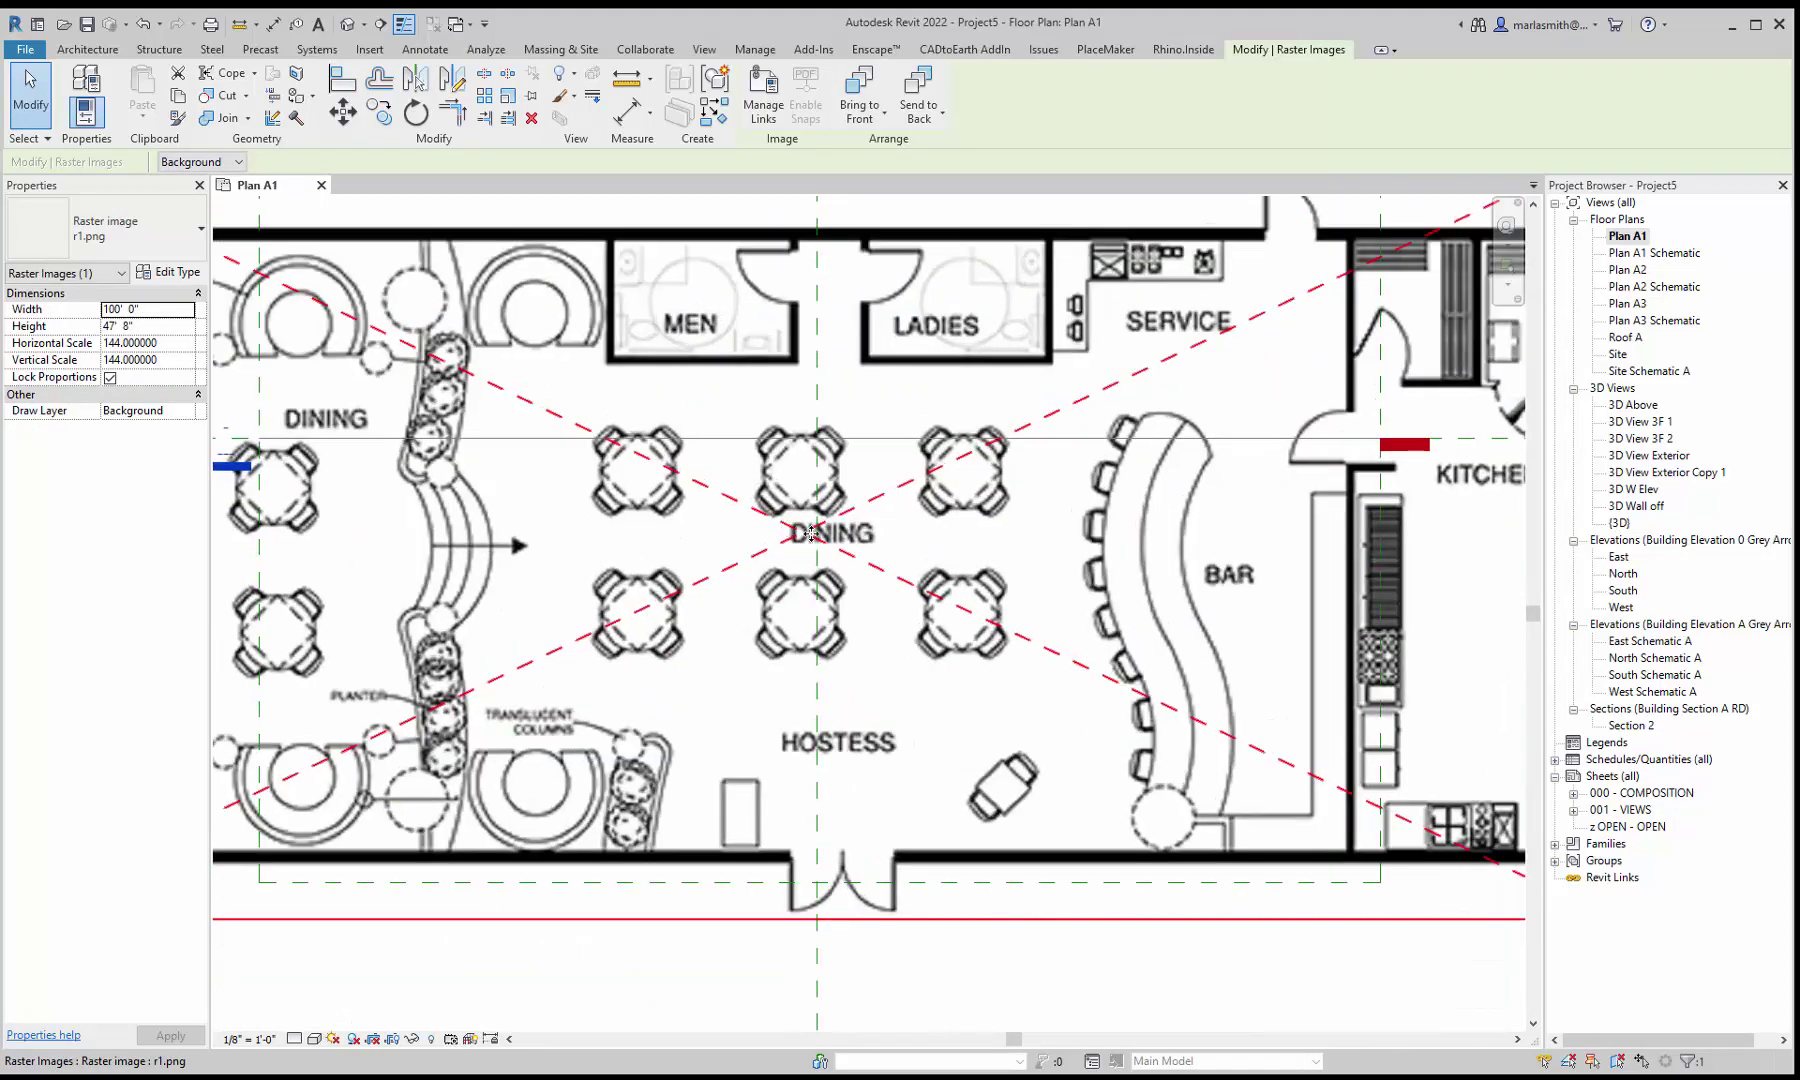
left_click_drag(806, 535, 820, 448)
scroll(830, 520, "down", 3)
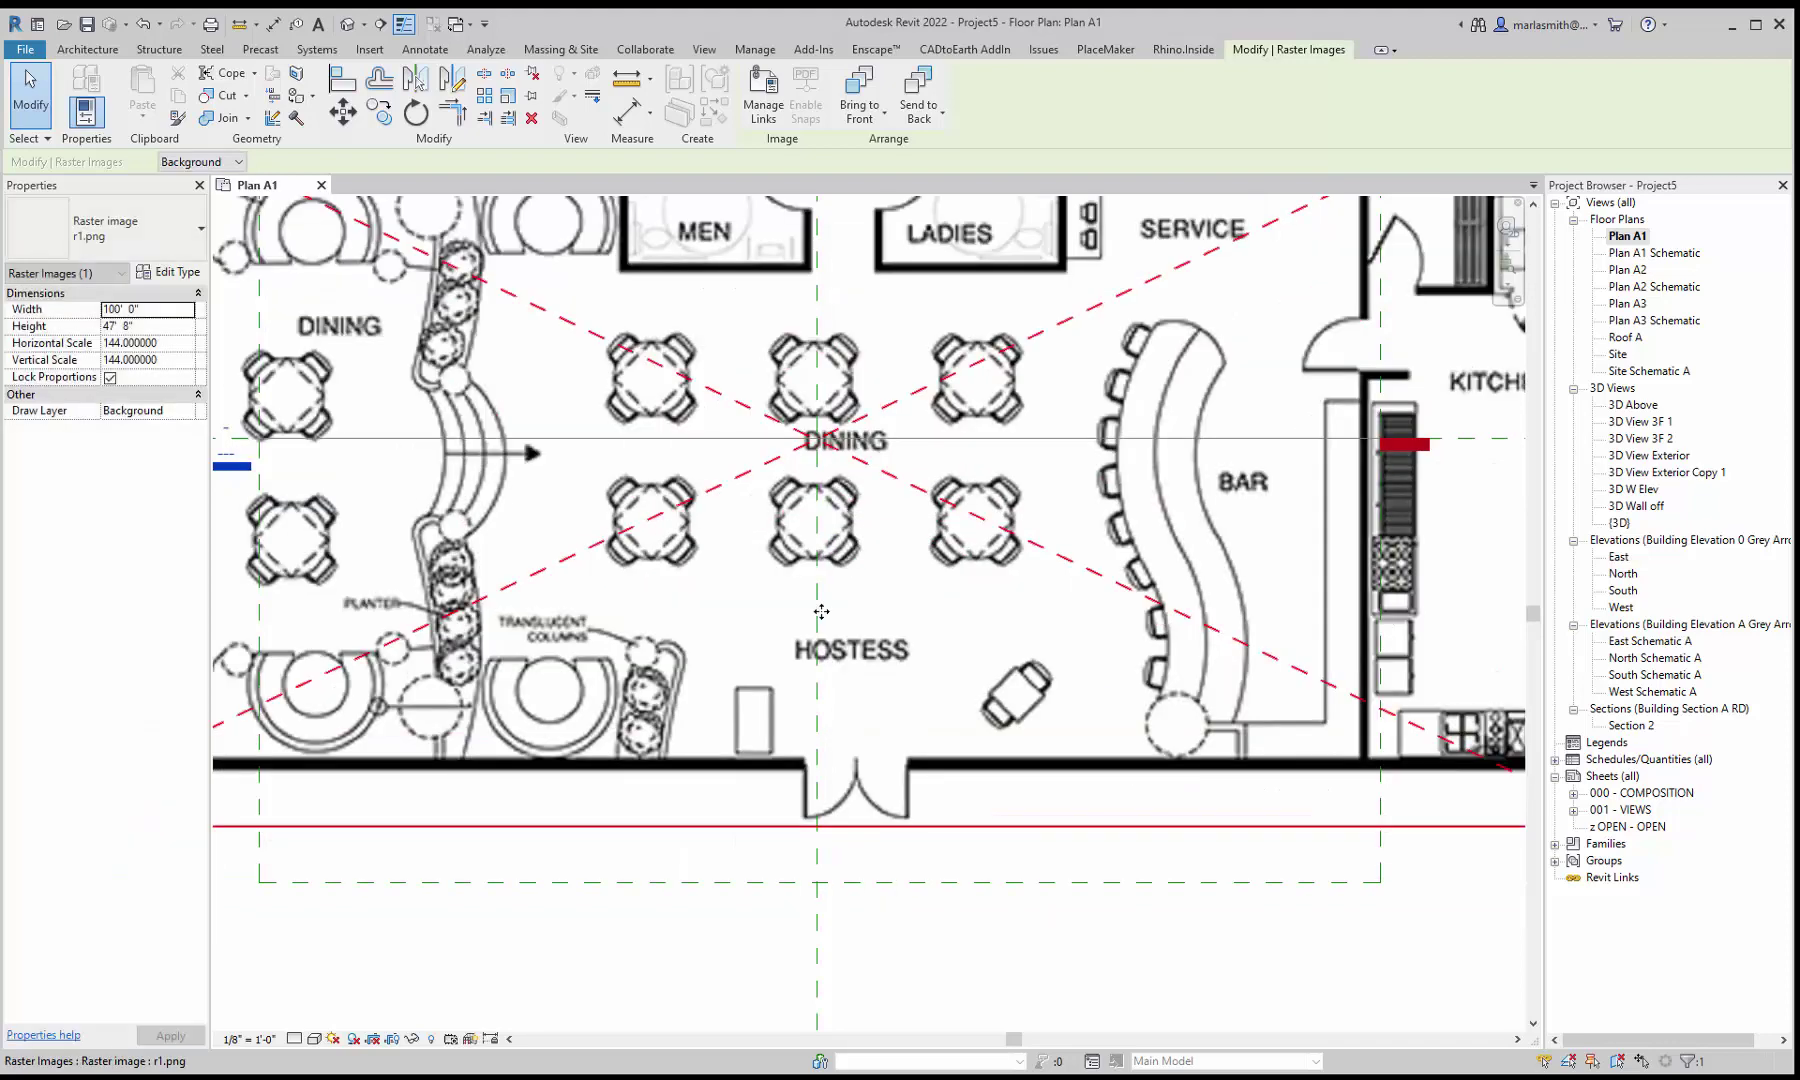
Step: Stretch Scope Box A right past the kitchen and left past the dining booths
left_click(1352, 391)
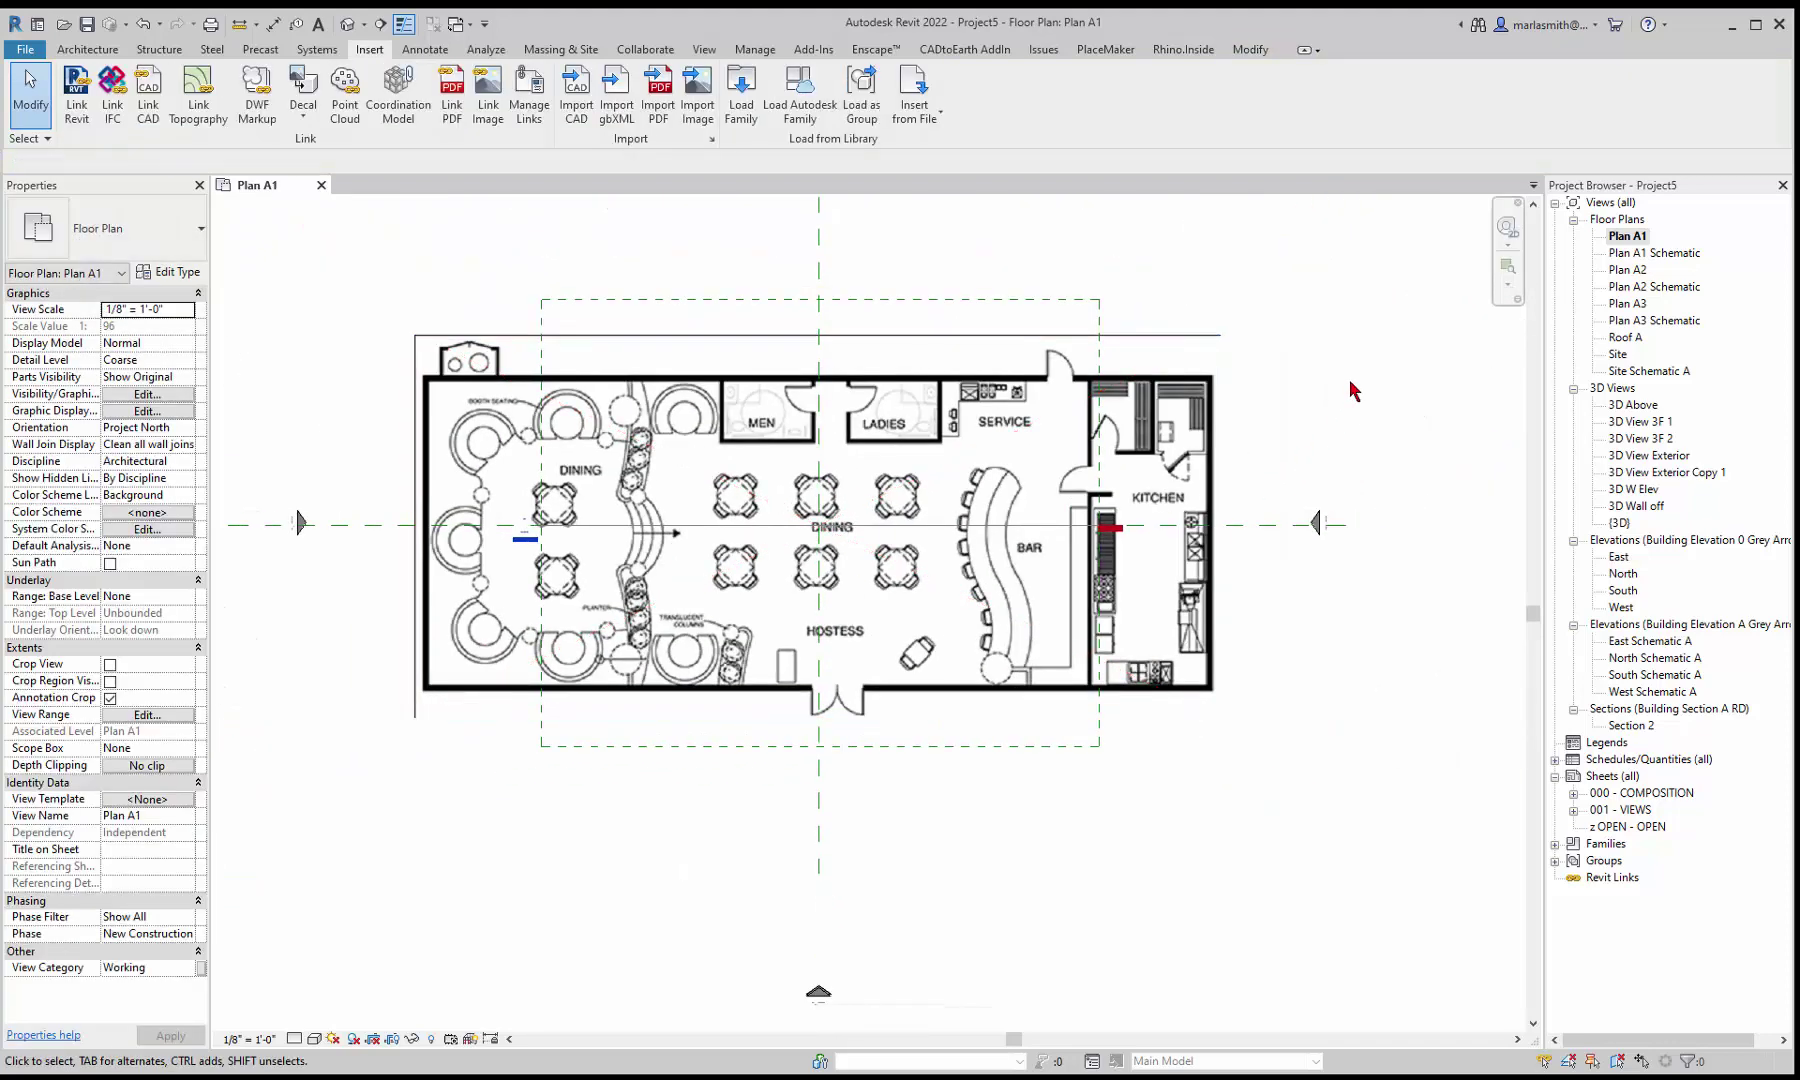
left_click(1075, 300)
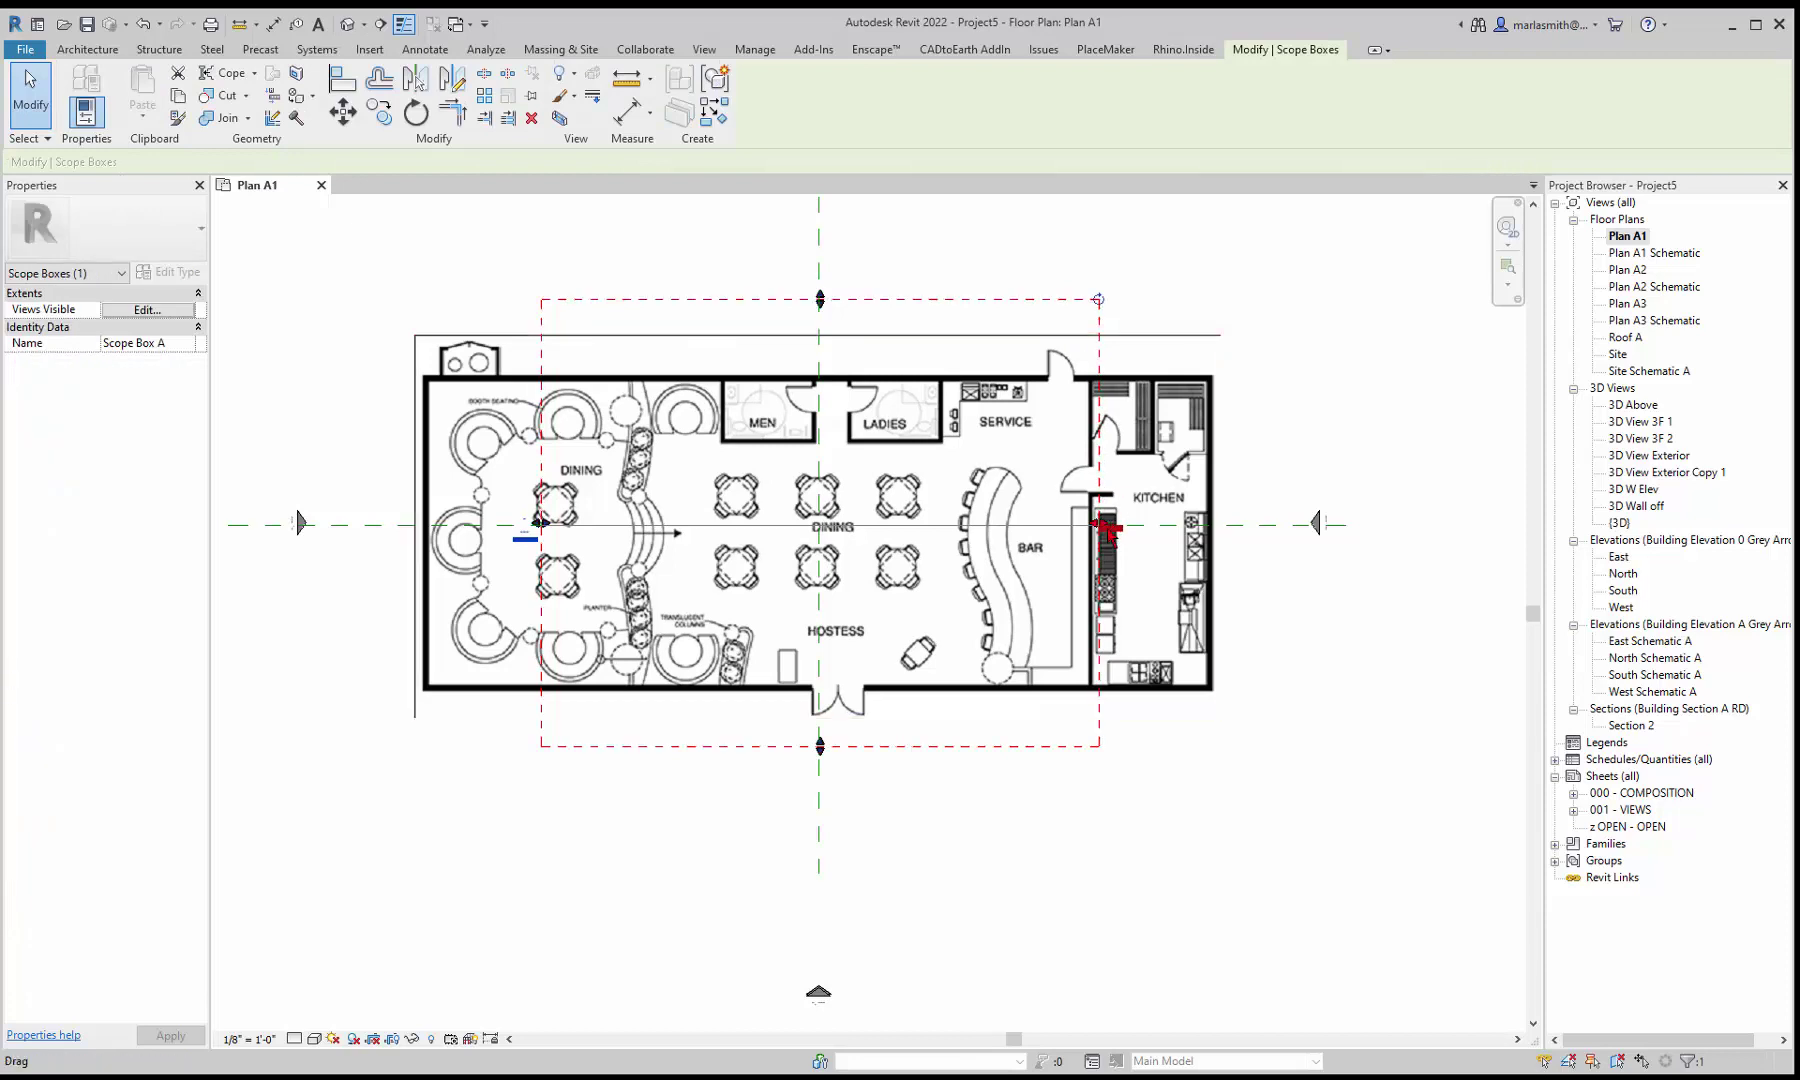
left_click_drag(1104, 524, 1265, 545)
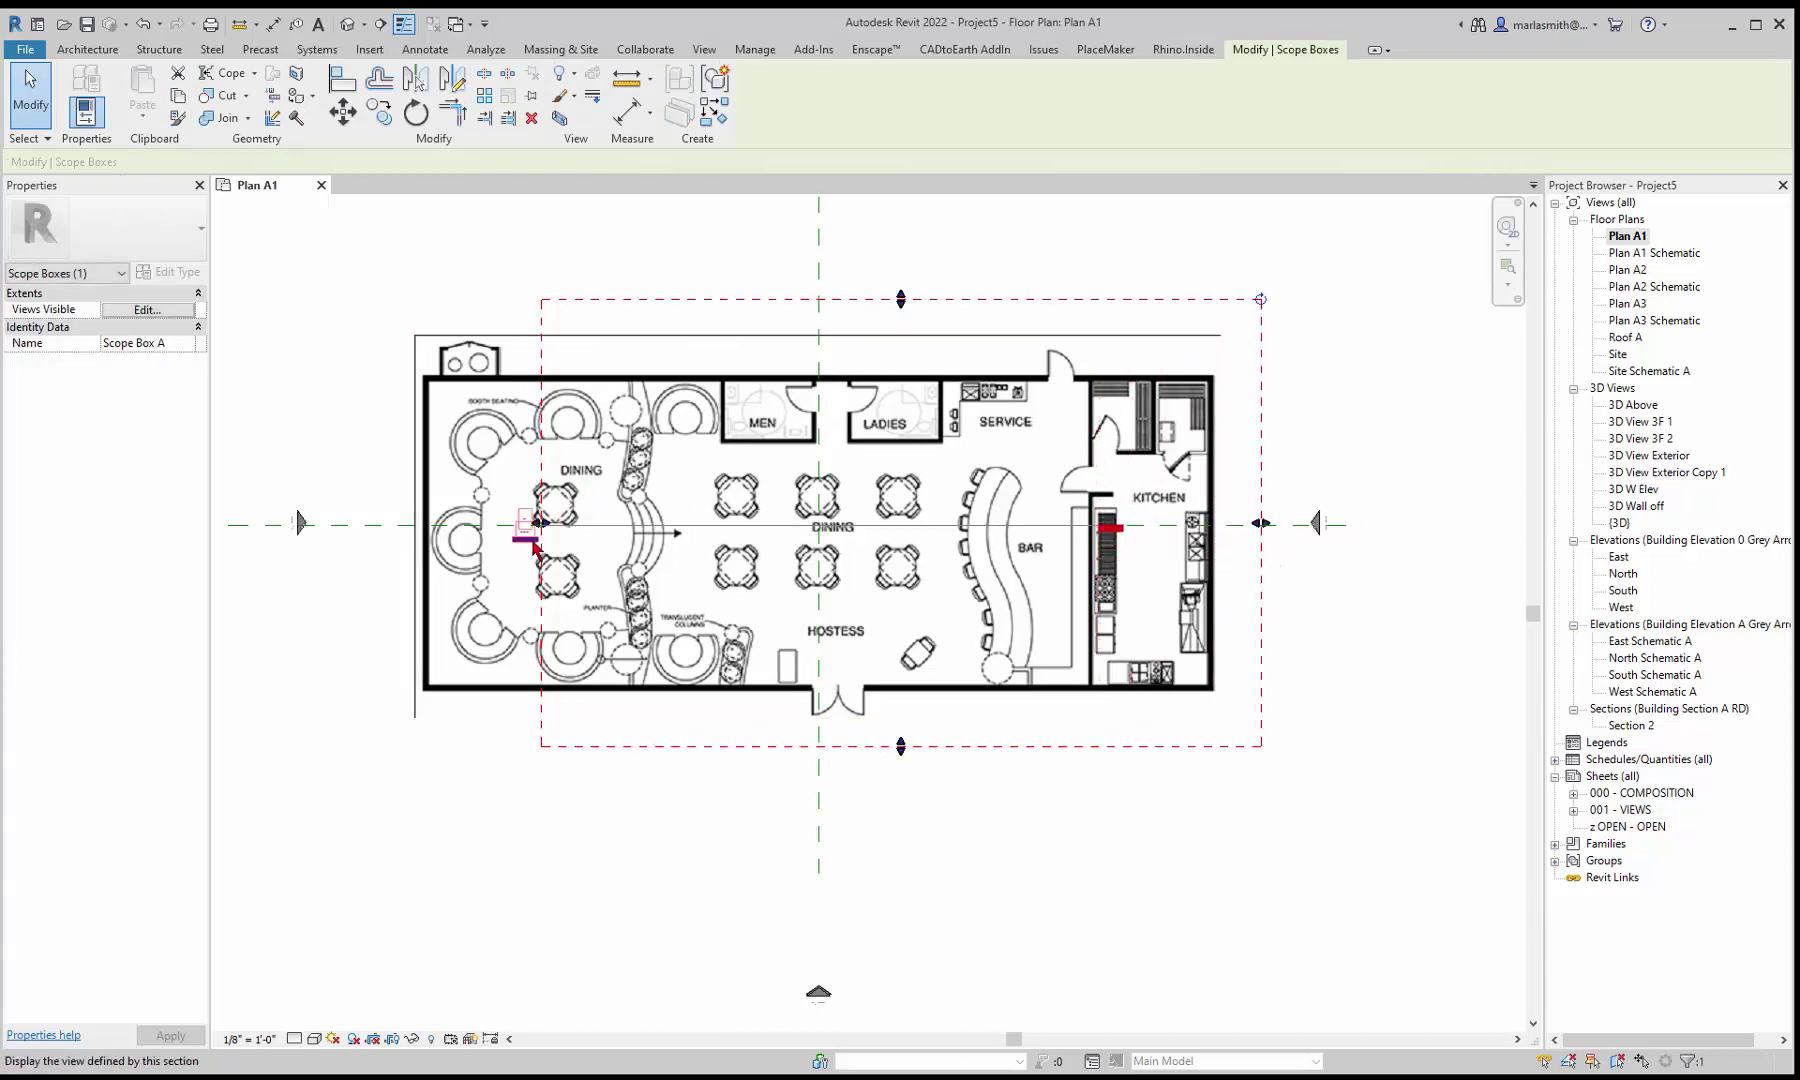
left_click_drag(541, 527, 343, 524)
left_click(1000, 231)
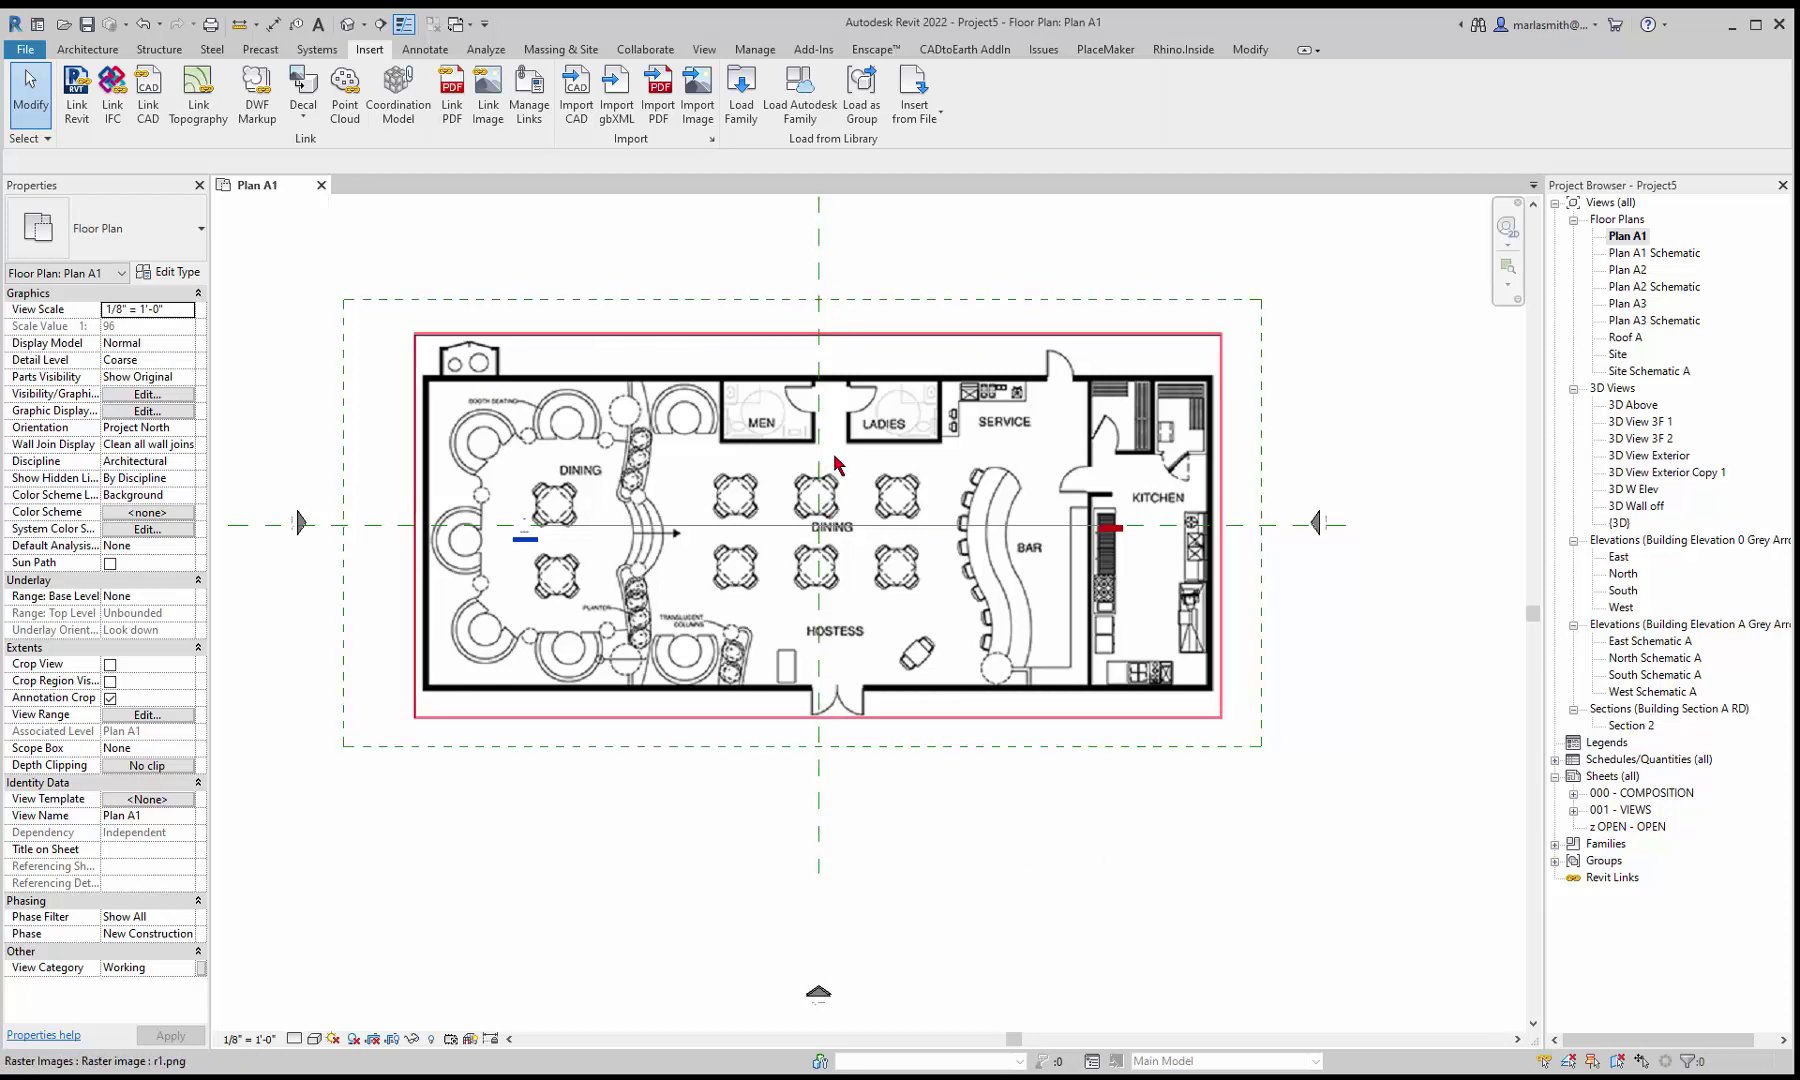
Step: Extend Section 2's end past the kitchen wall
left_click(754, 533)
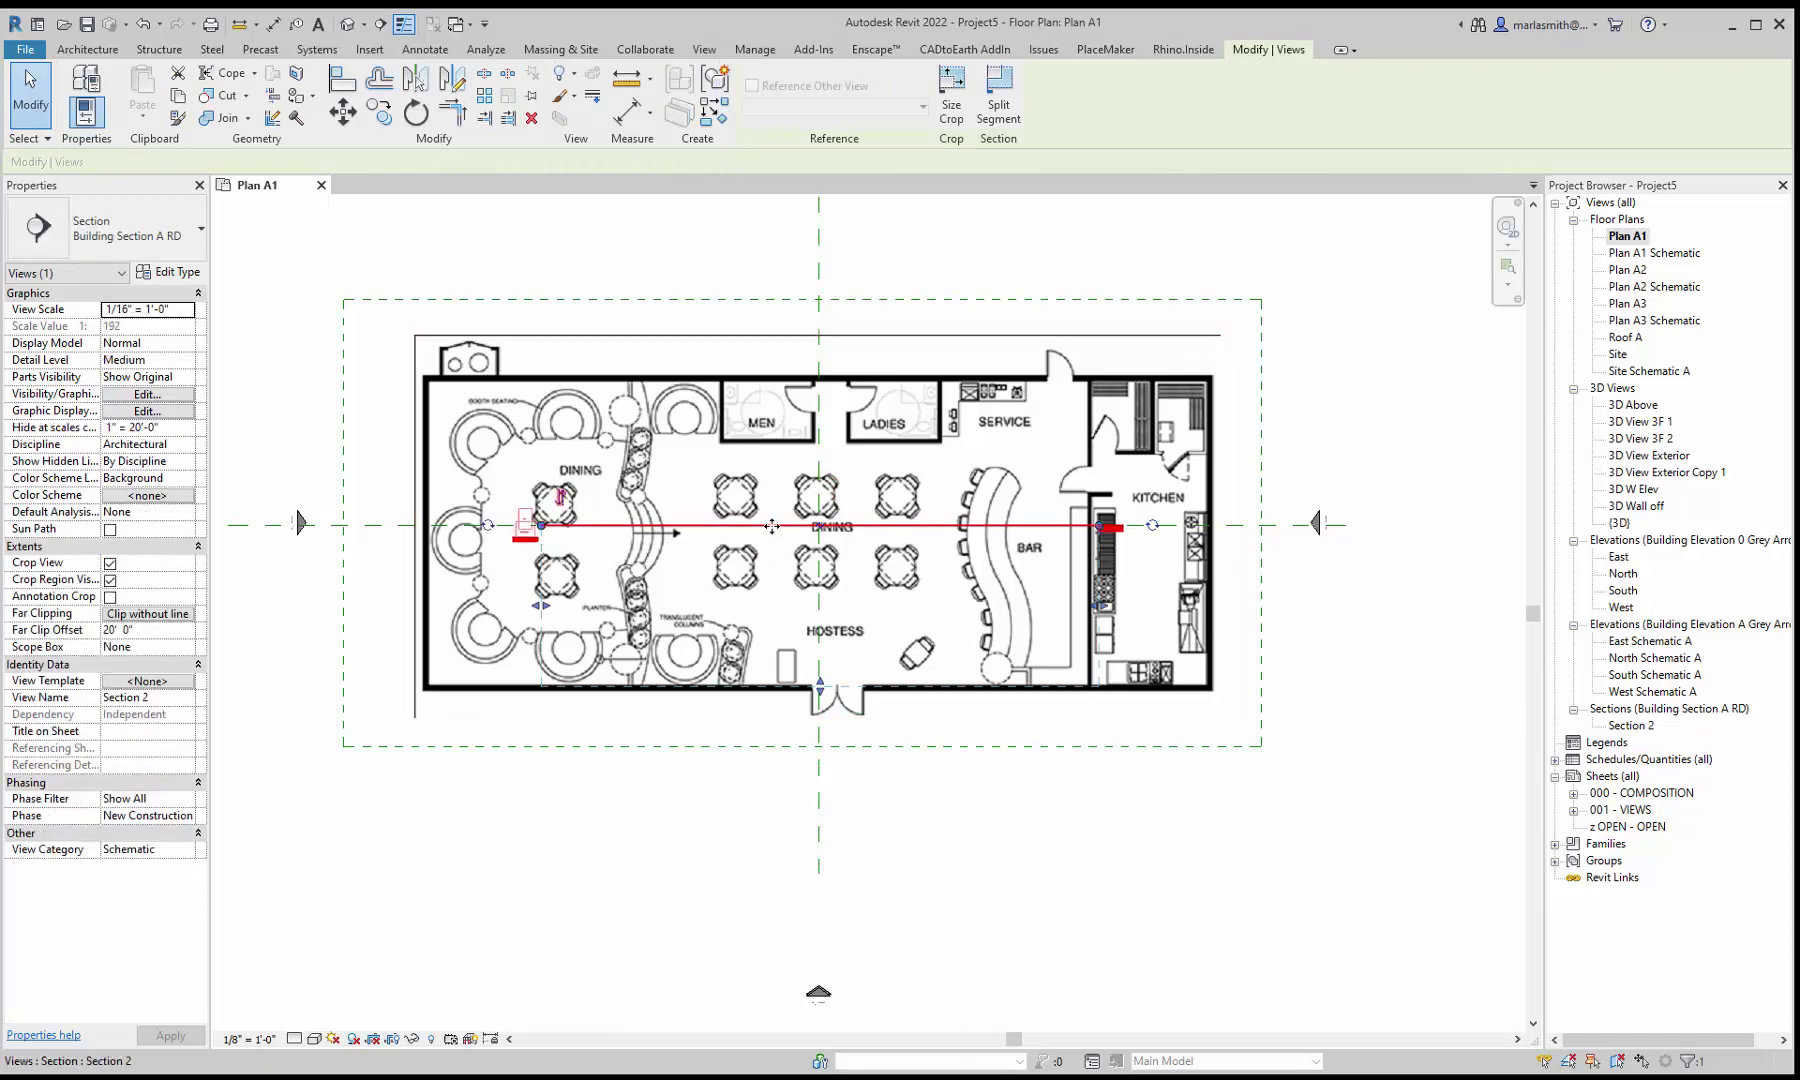
left_click(545, 541)
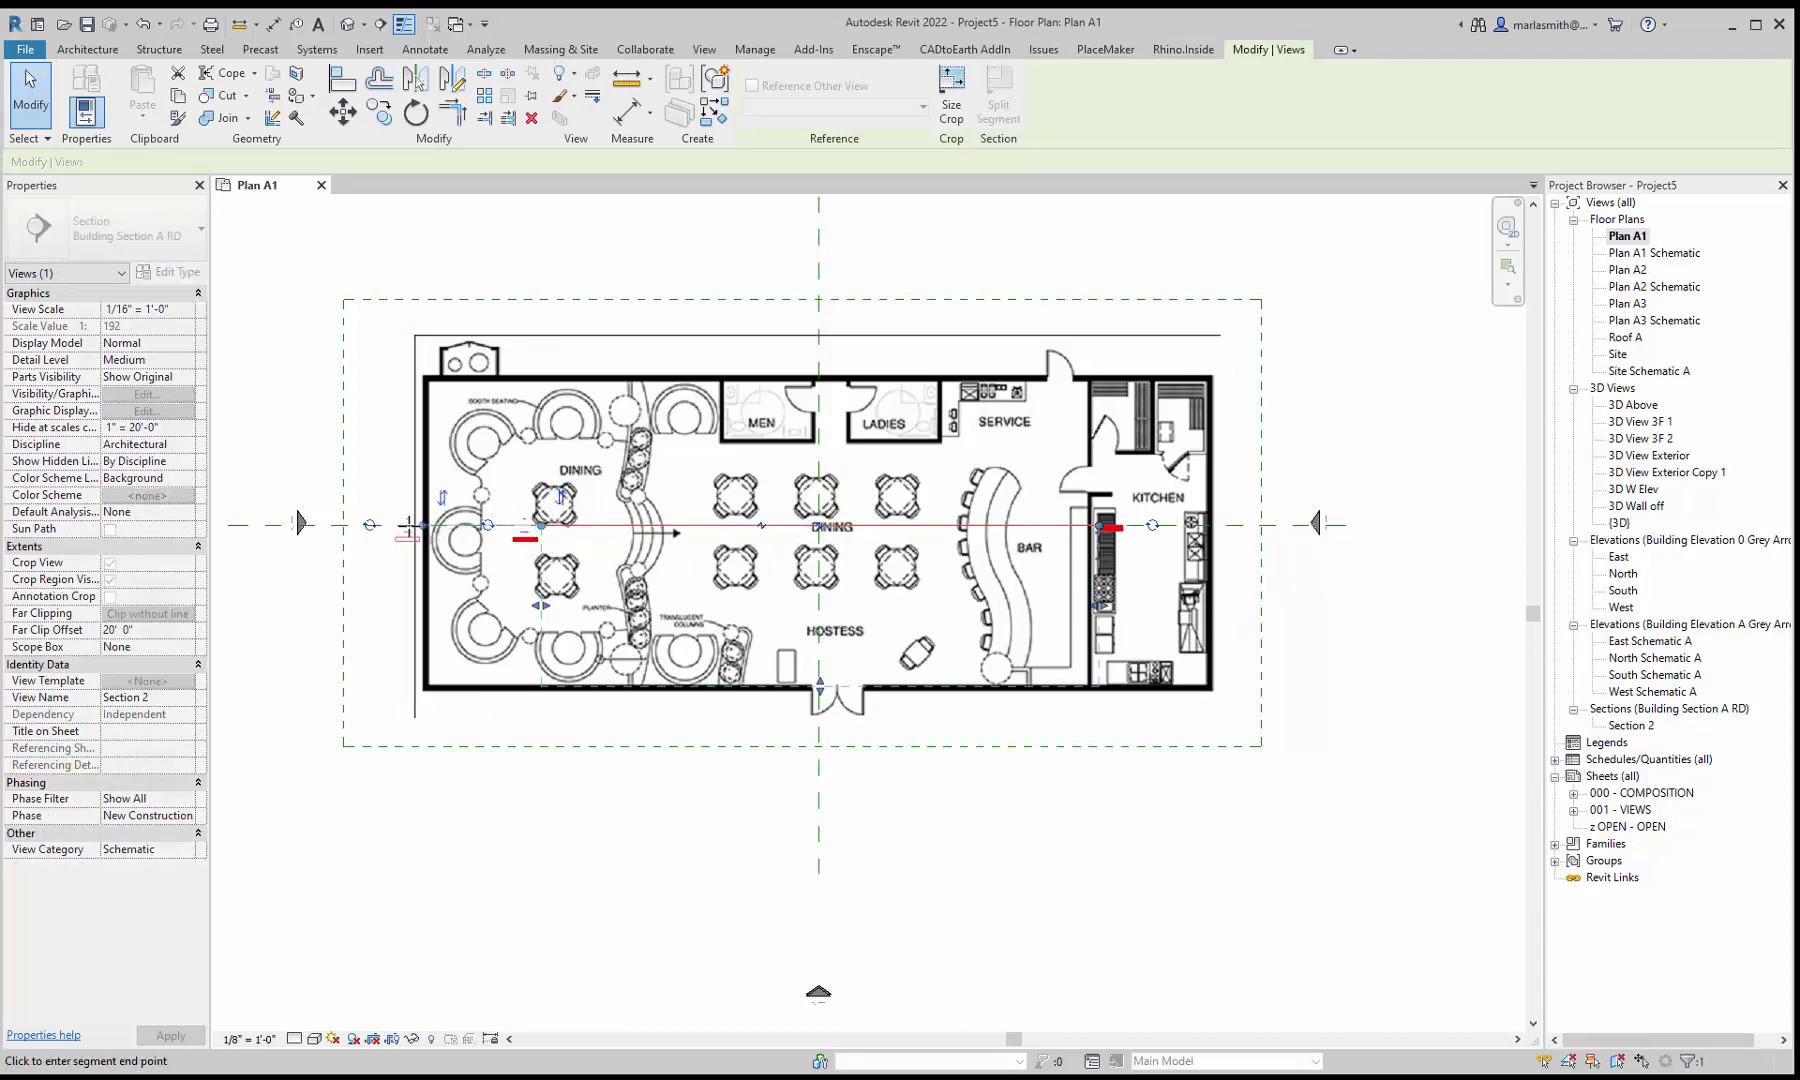
key("Escape")
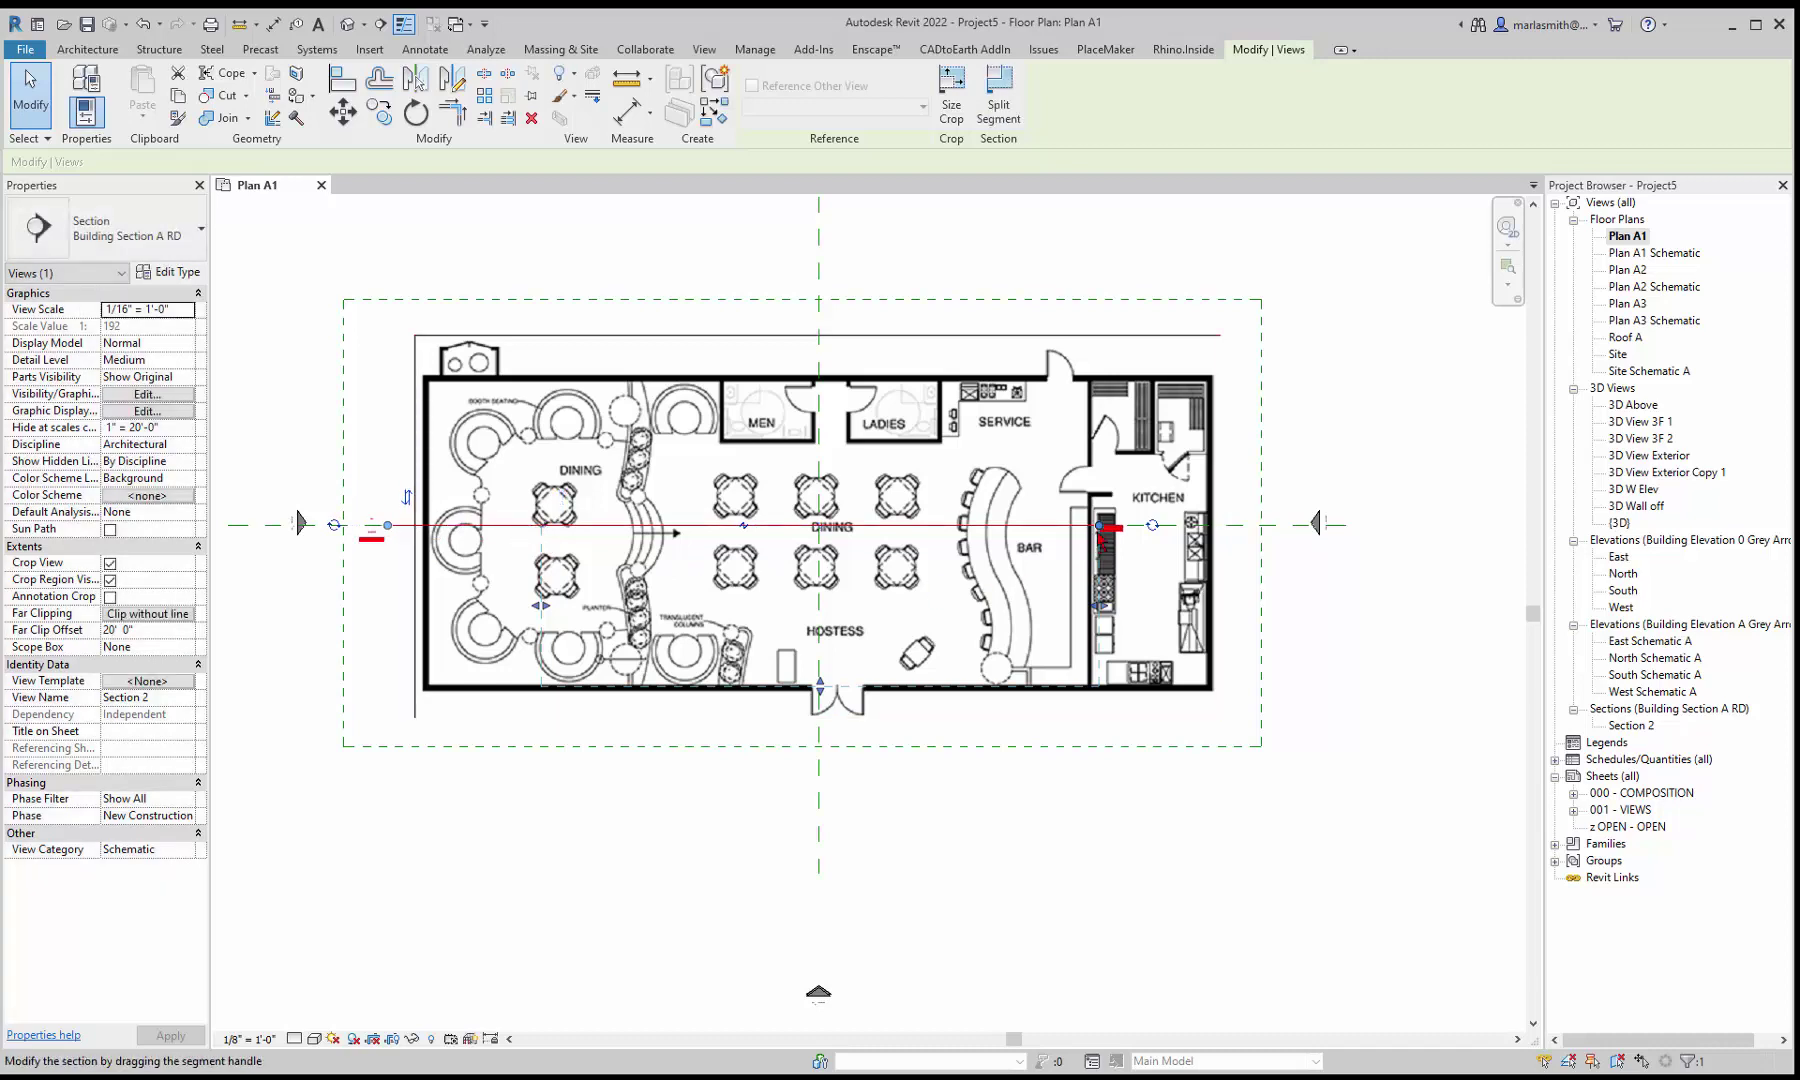
left_click(1106, 530)
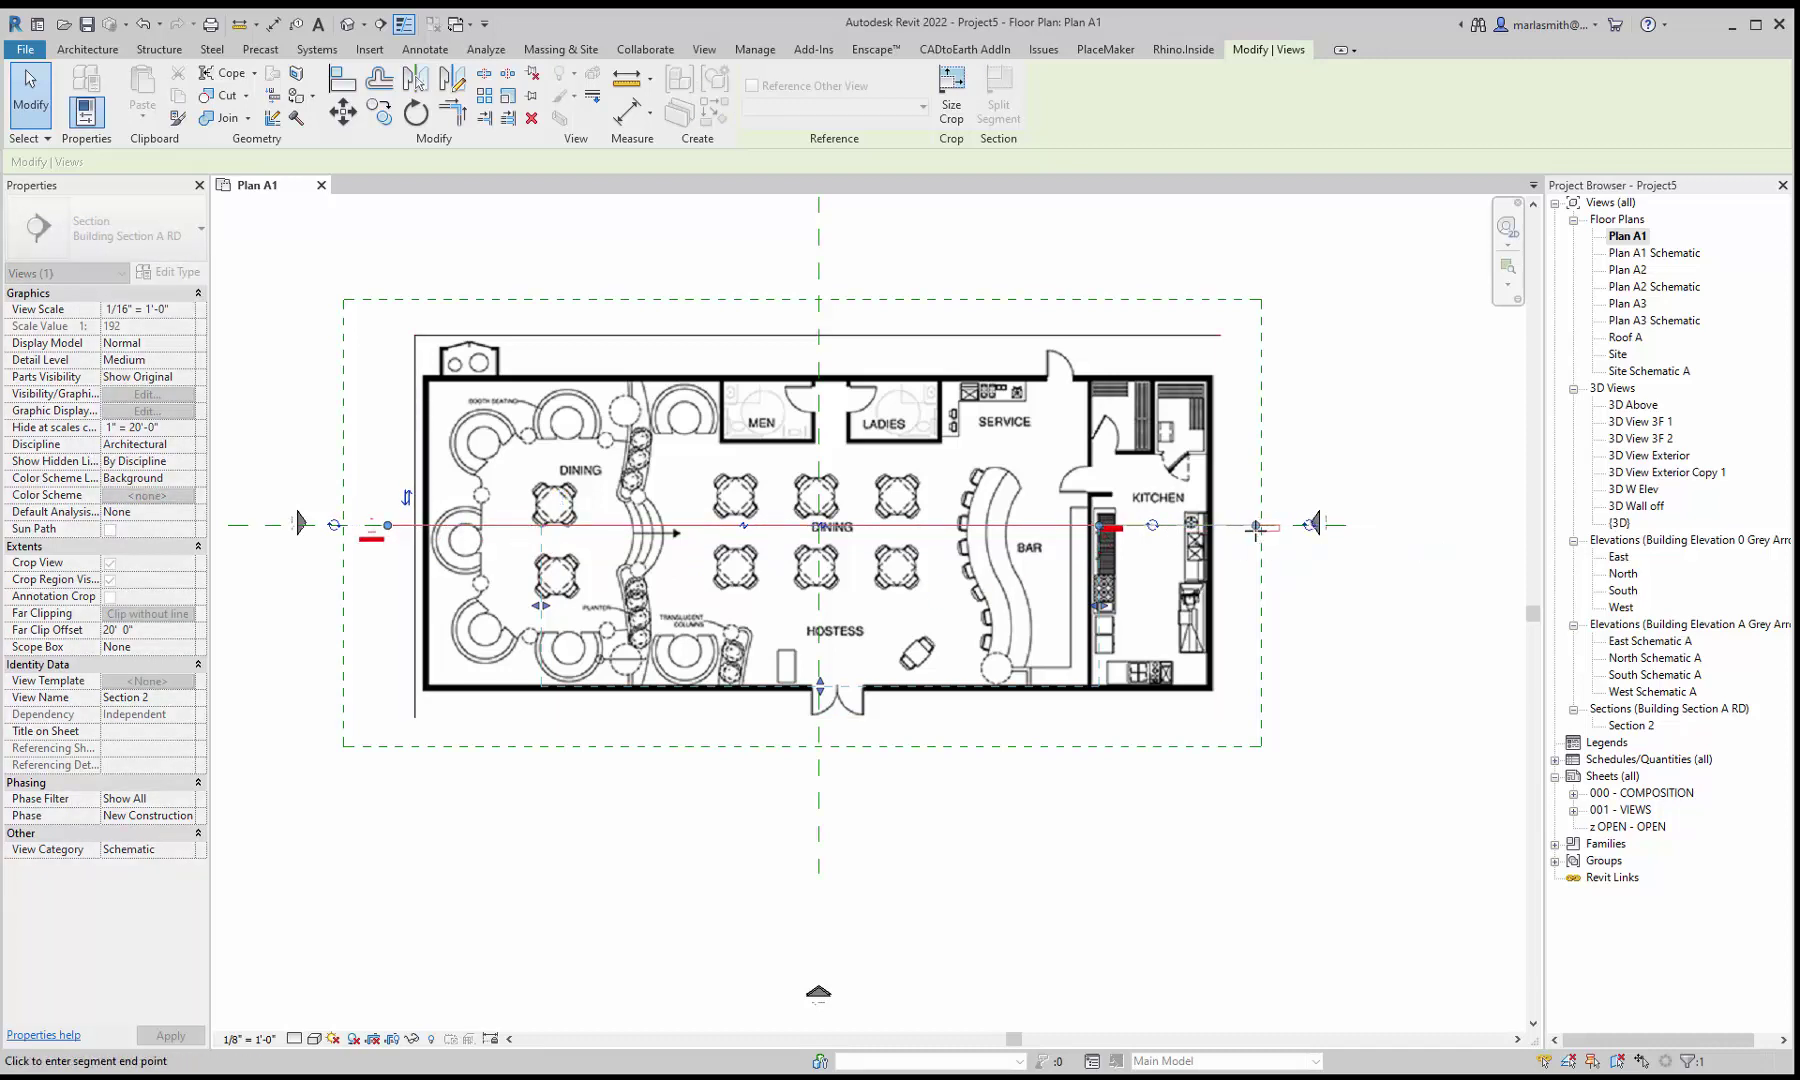
left_click(1256, 530)
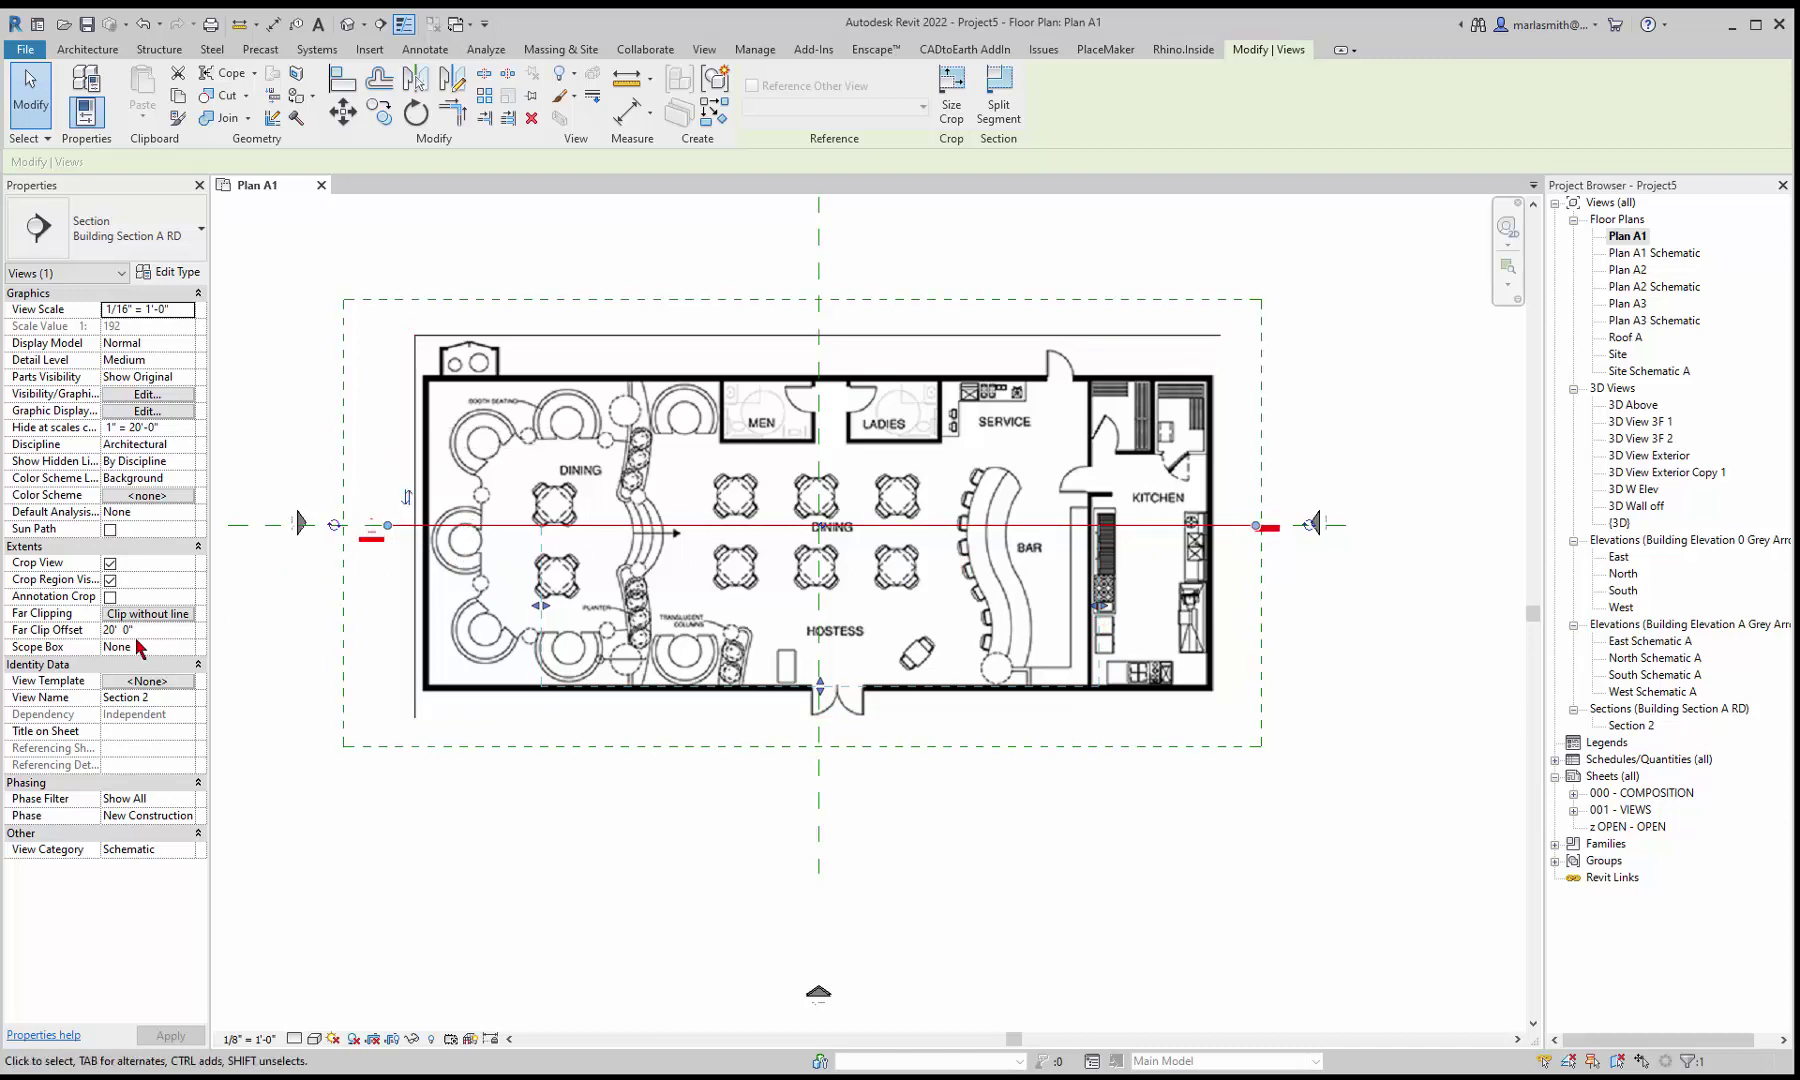
Step: Assign Section 2 to Scope Box A in its properties
left_click(189, 648)
left_click(176, 688)
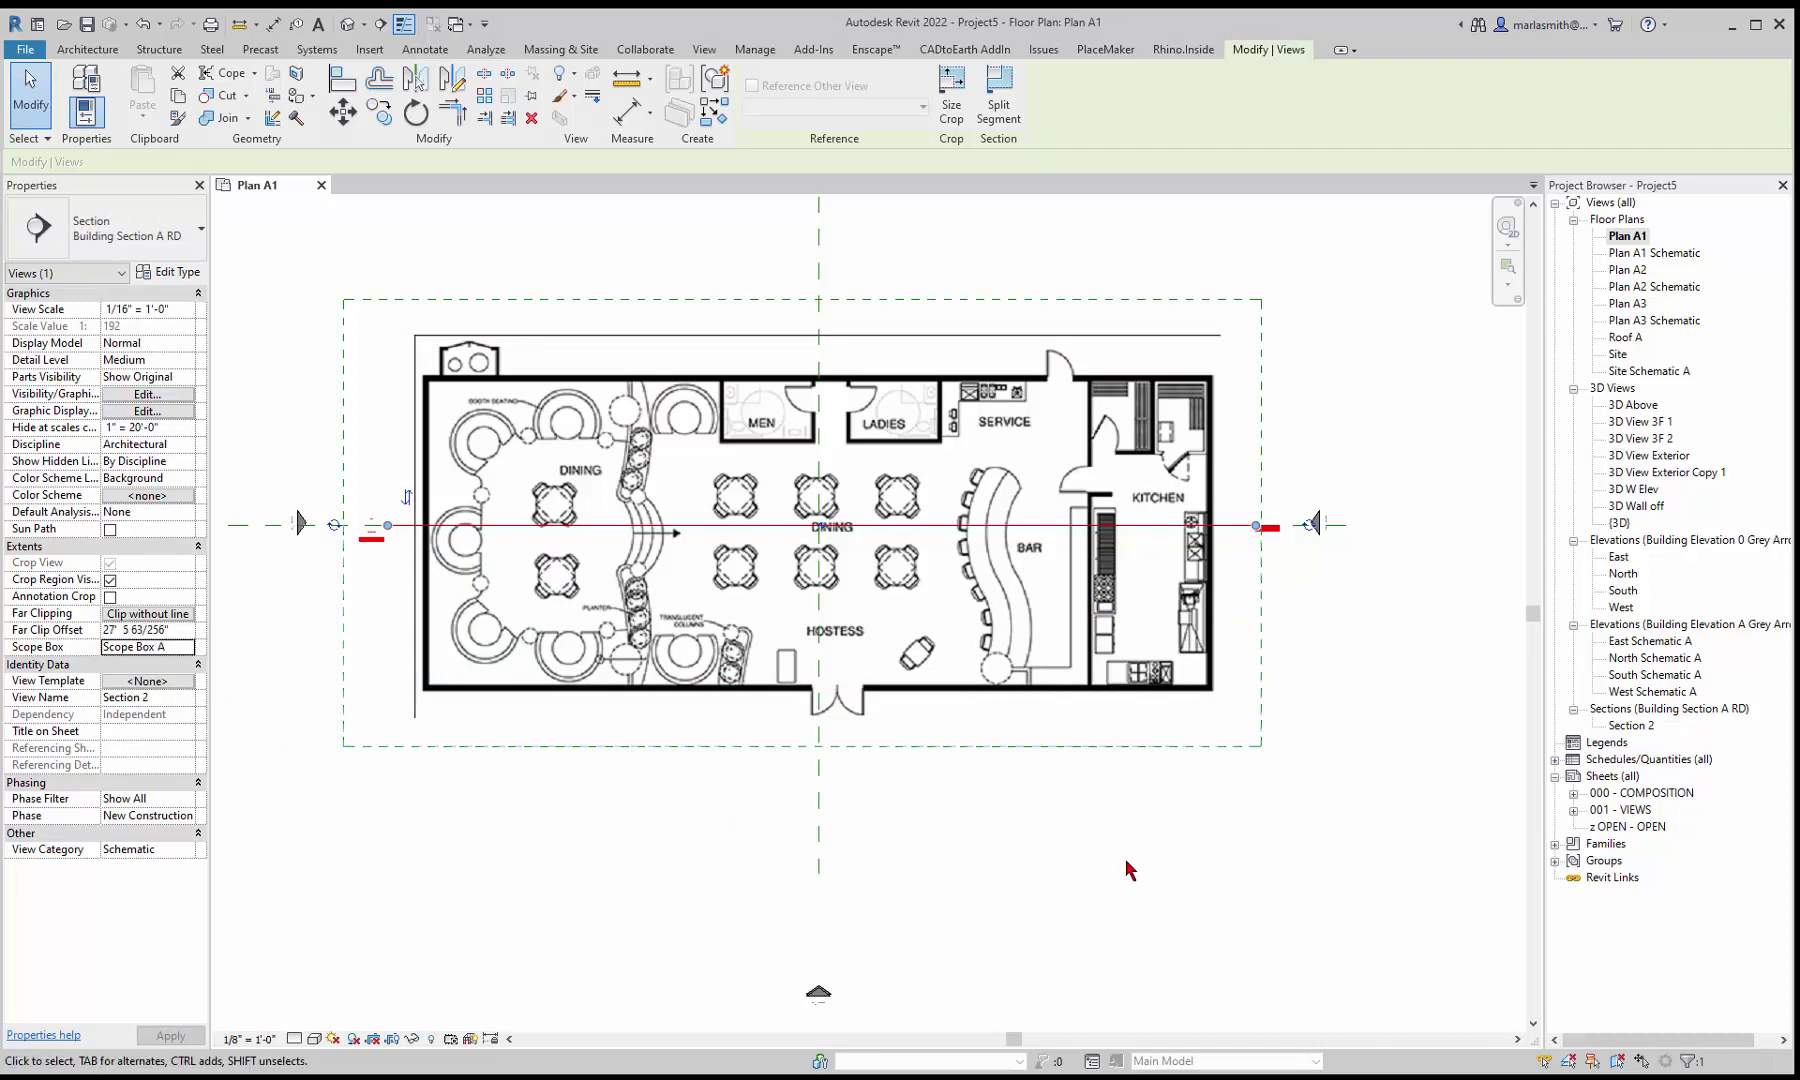
left_click(535, 866)
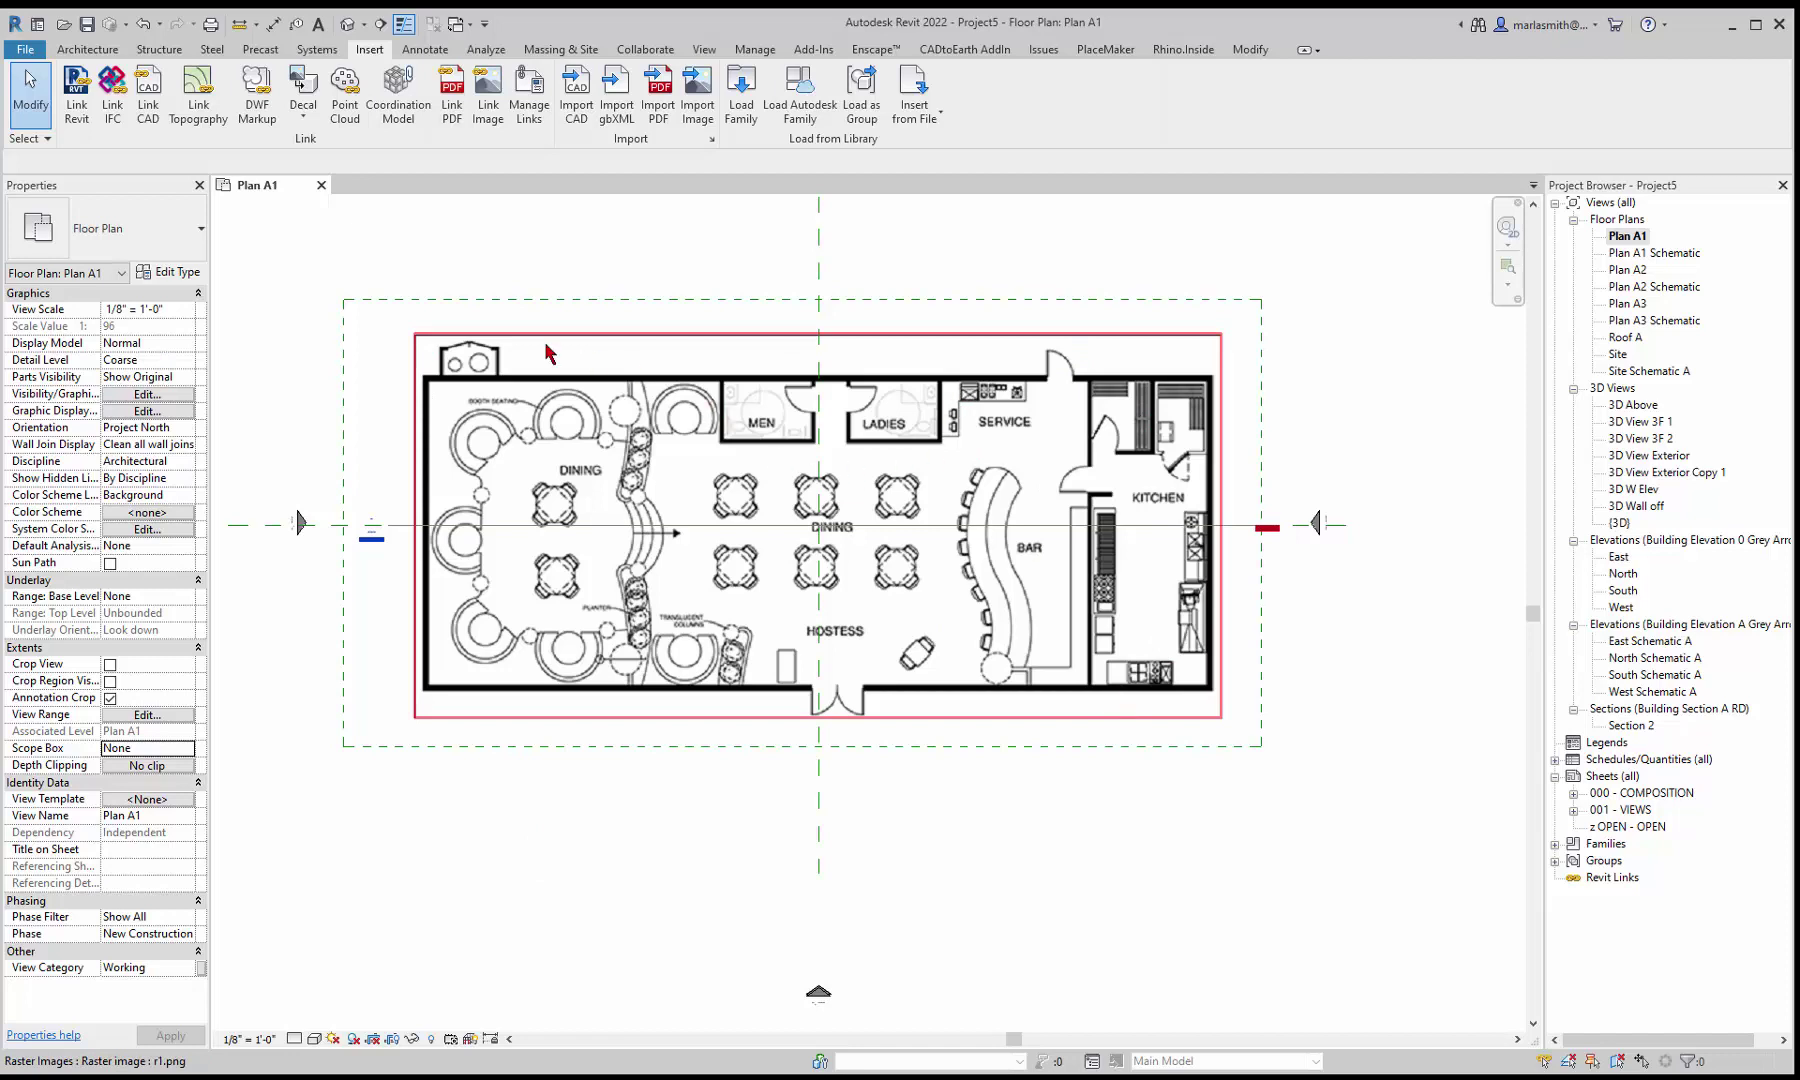
Step: Start an architectural wall using the 0 Generic - Exterior 9" type
left_click(88, 52)
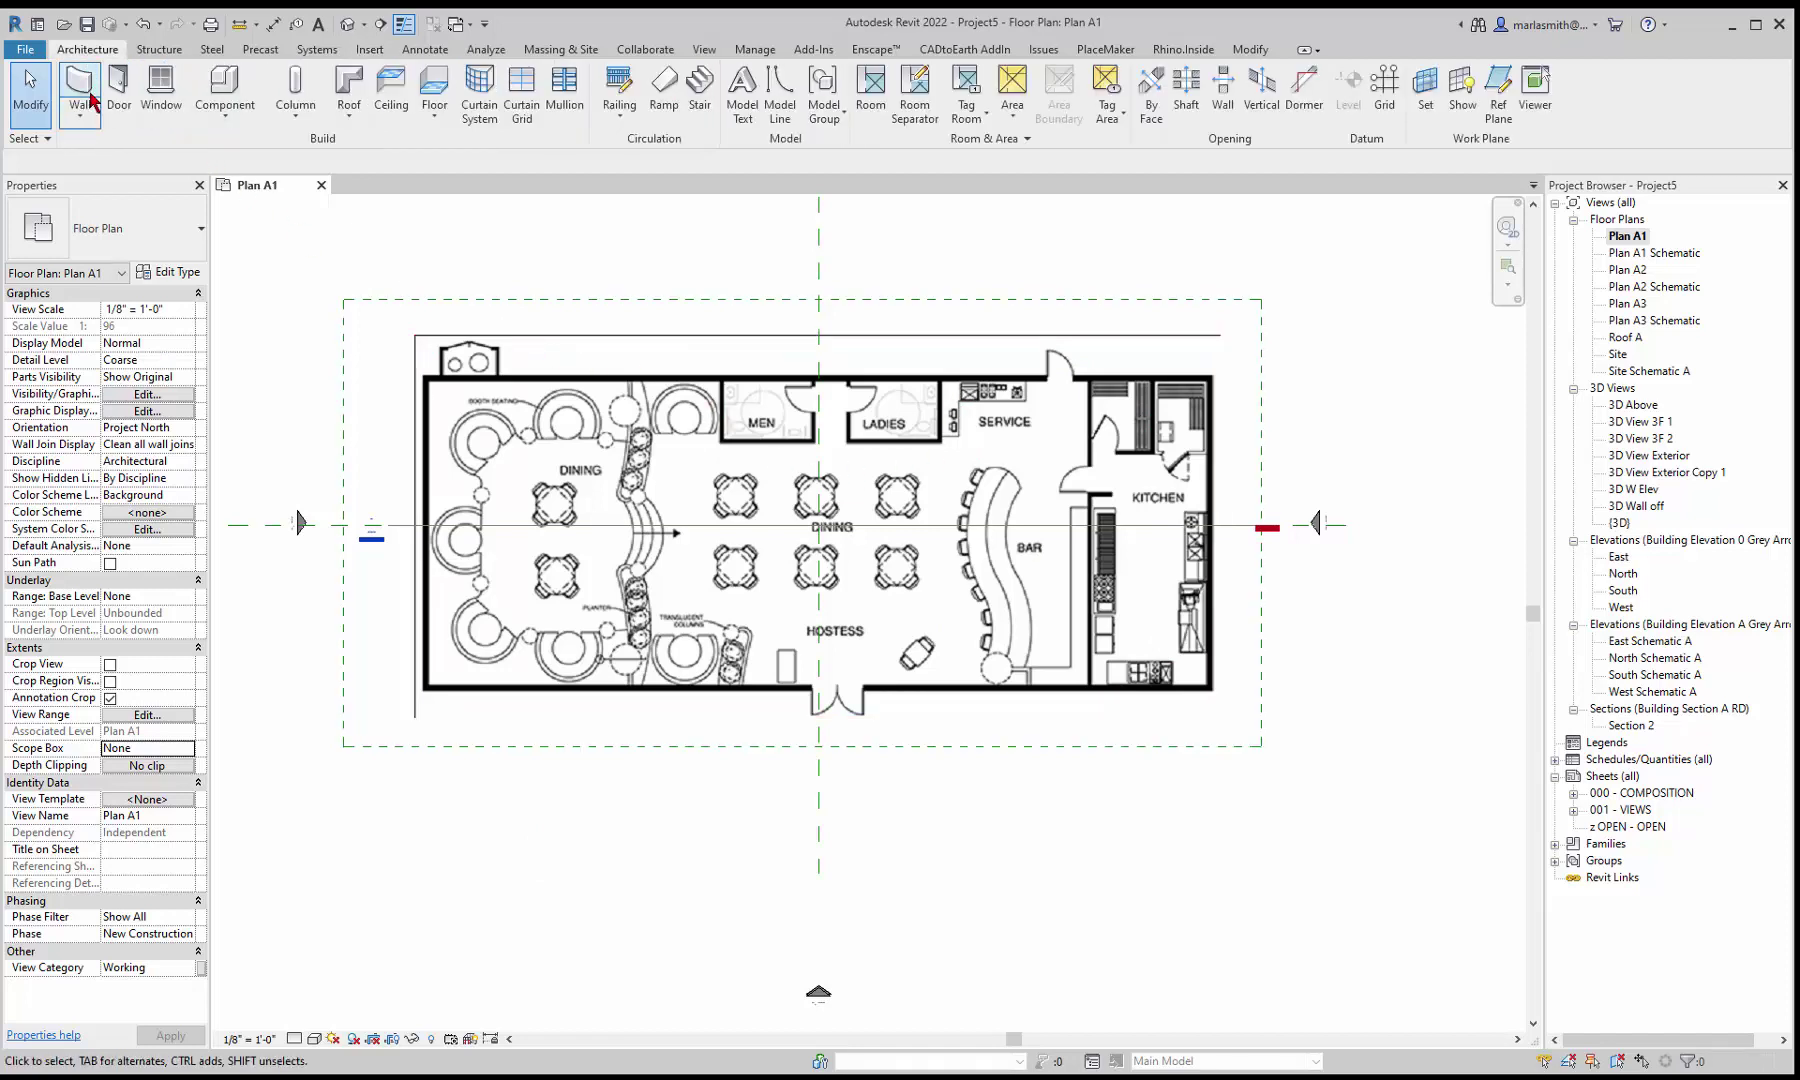
left_click(82, 125)
left_click(88, 148)
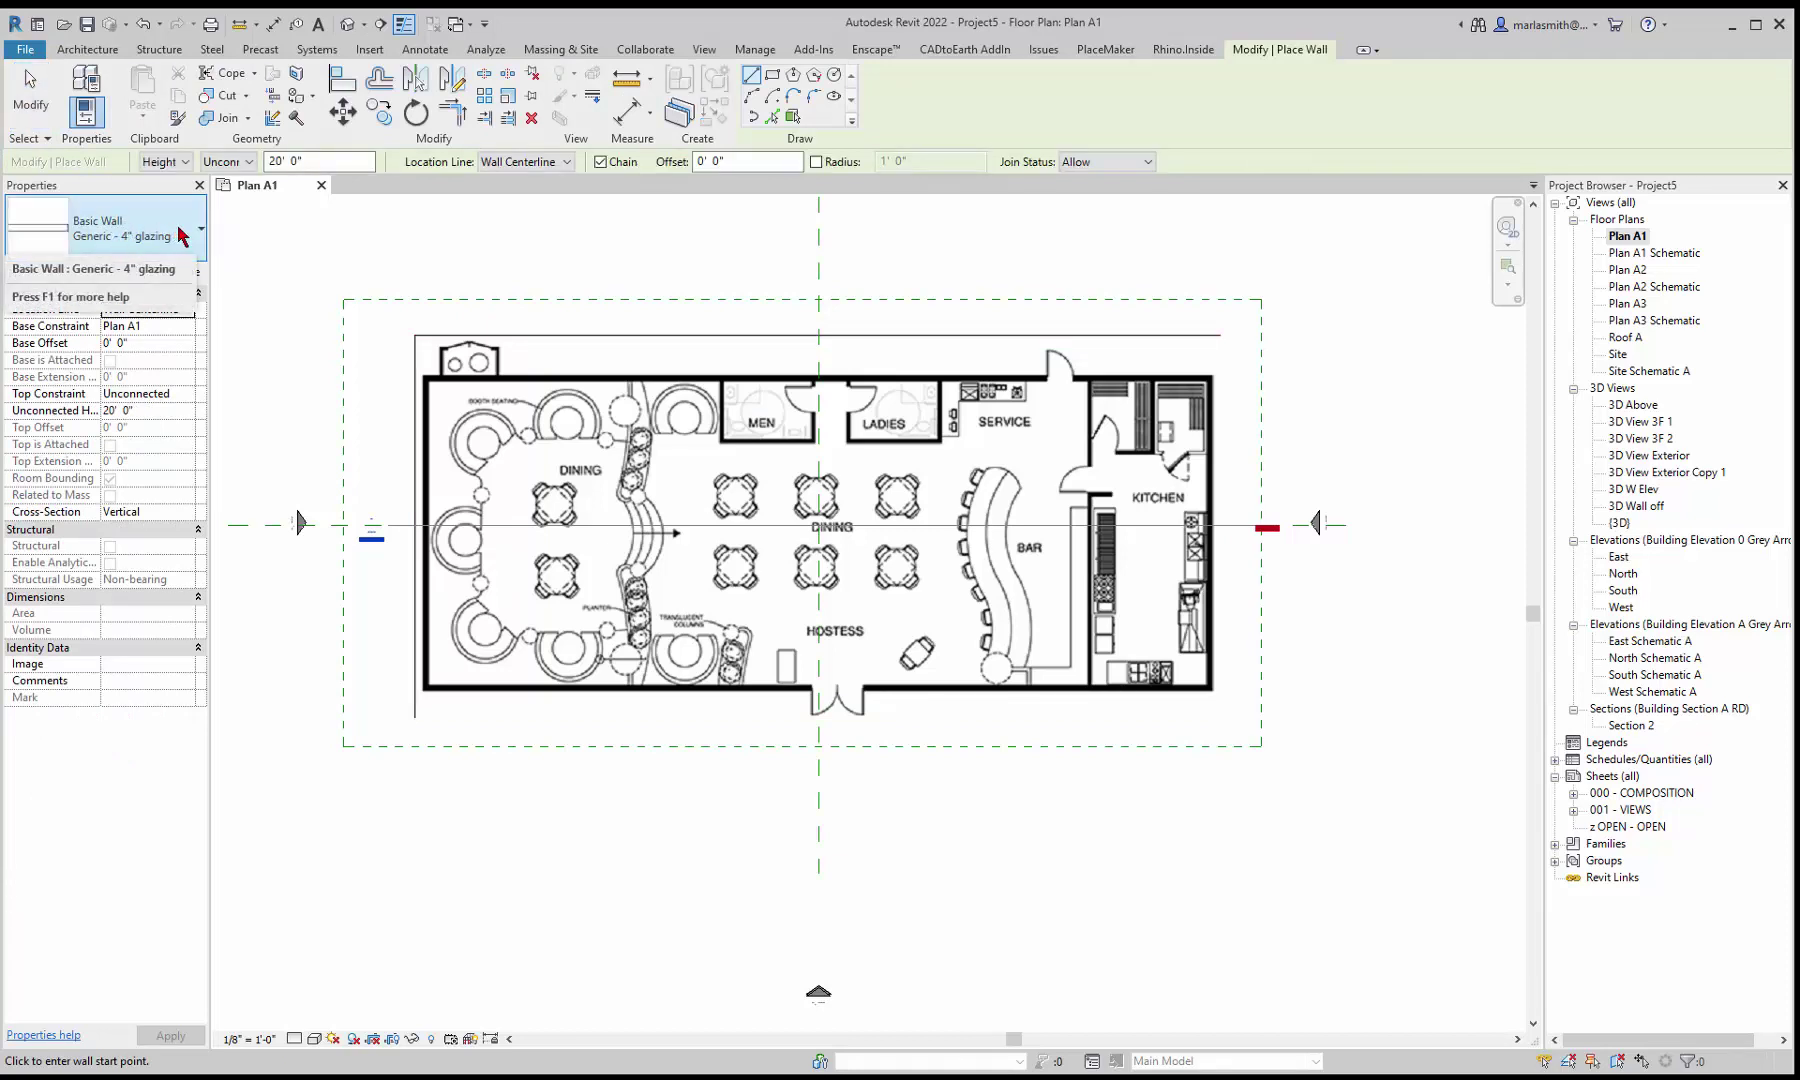
left_click(183, 236)
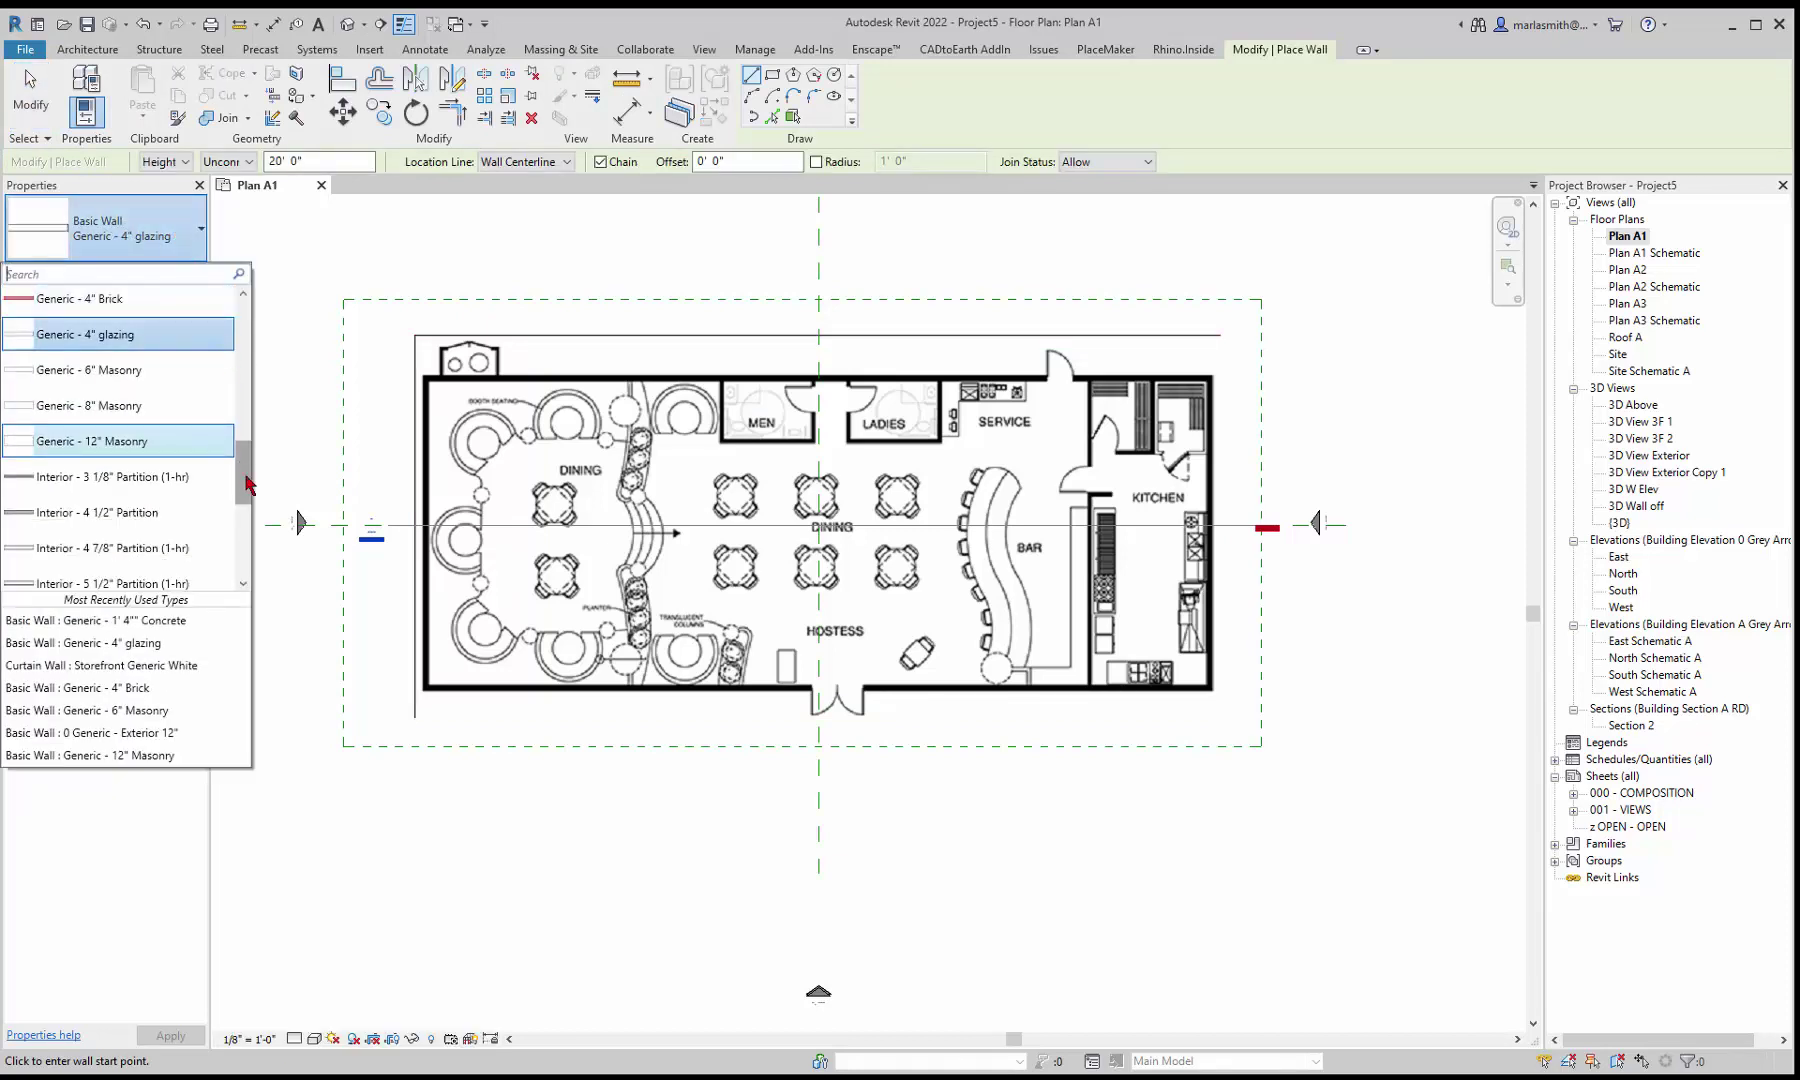
left_click_drag(248, 495, 243, 380)
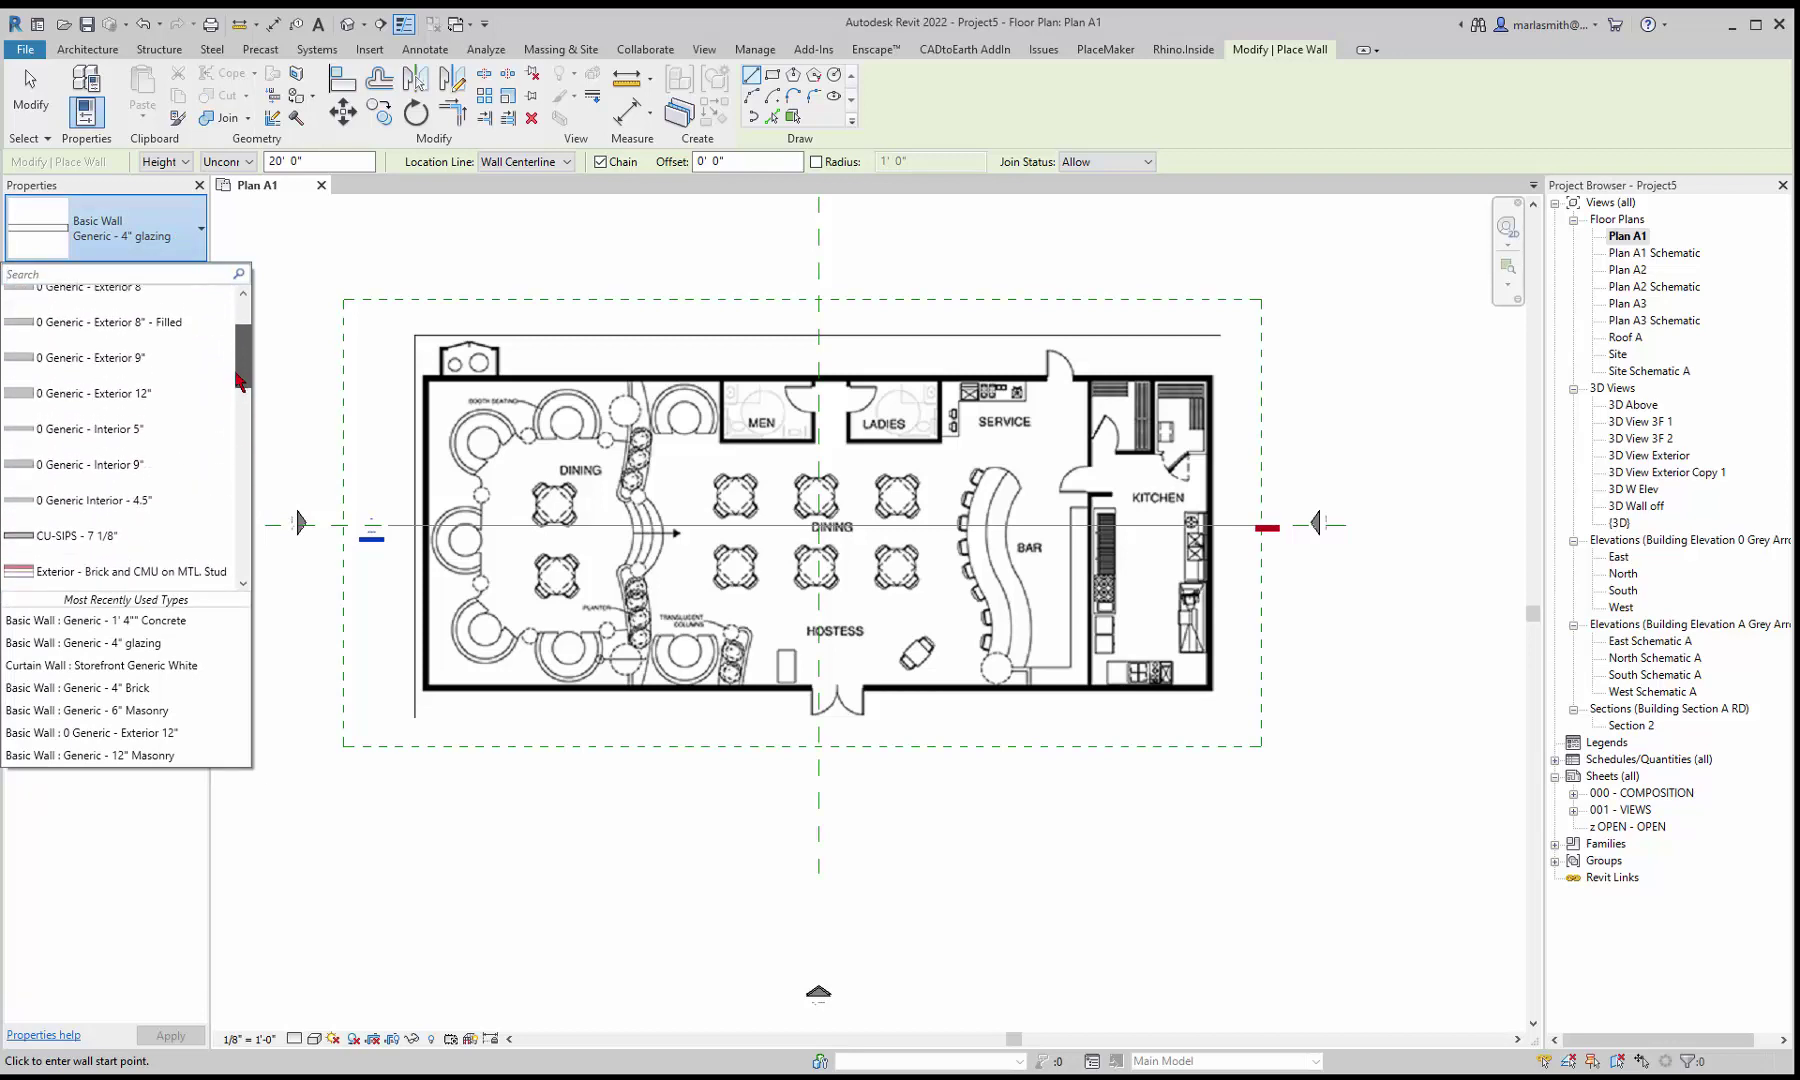
left_click(147, 365)
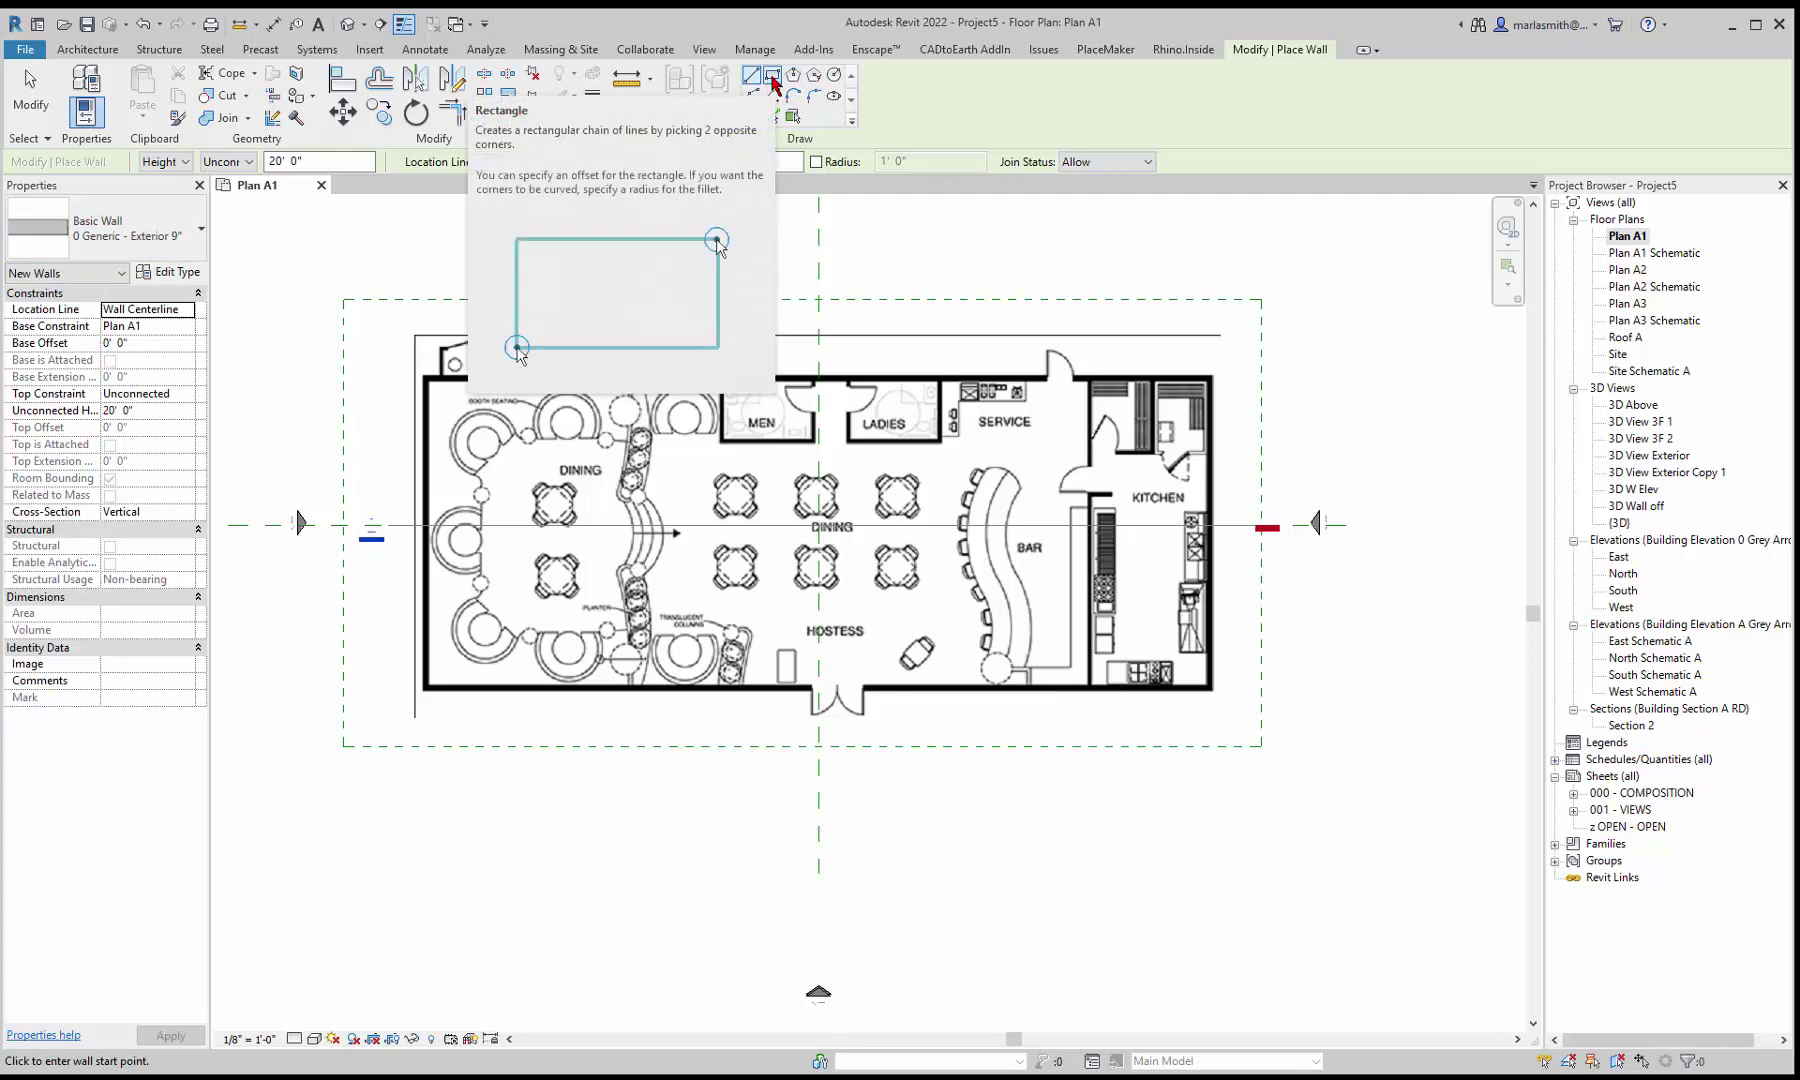
Step: Draw a rectangle of exterior walls around the restaurant's outer wall corners
left_click(773, 80)
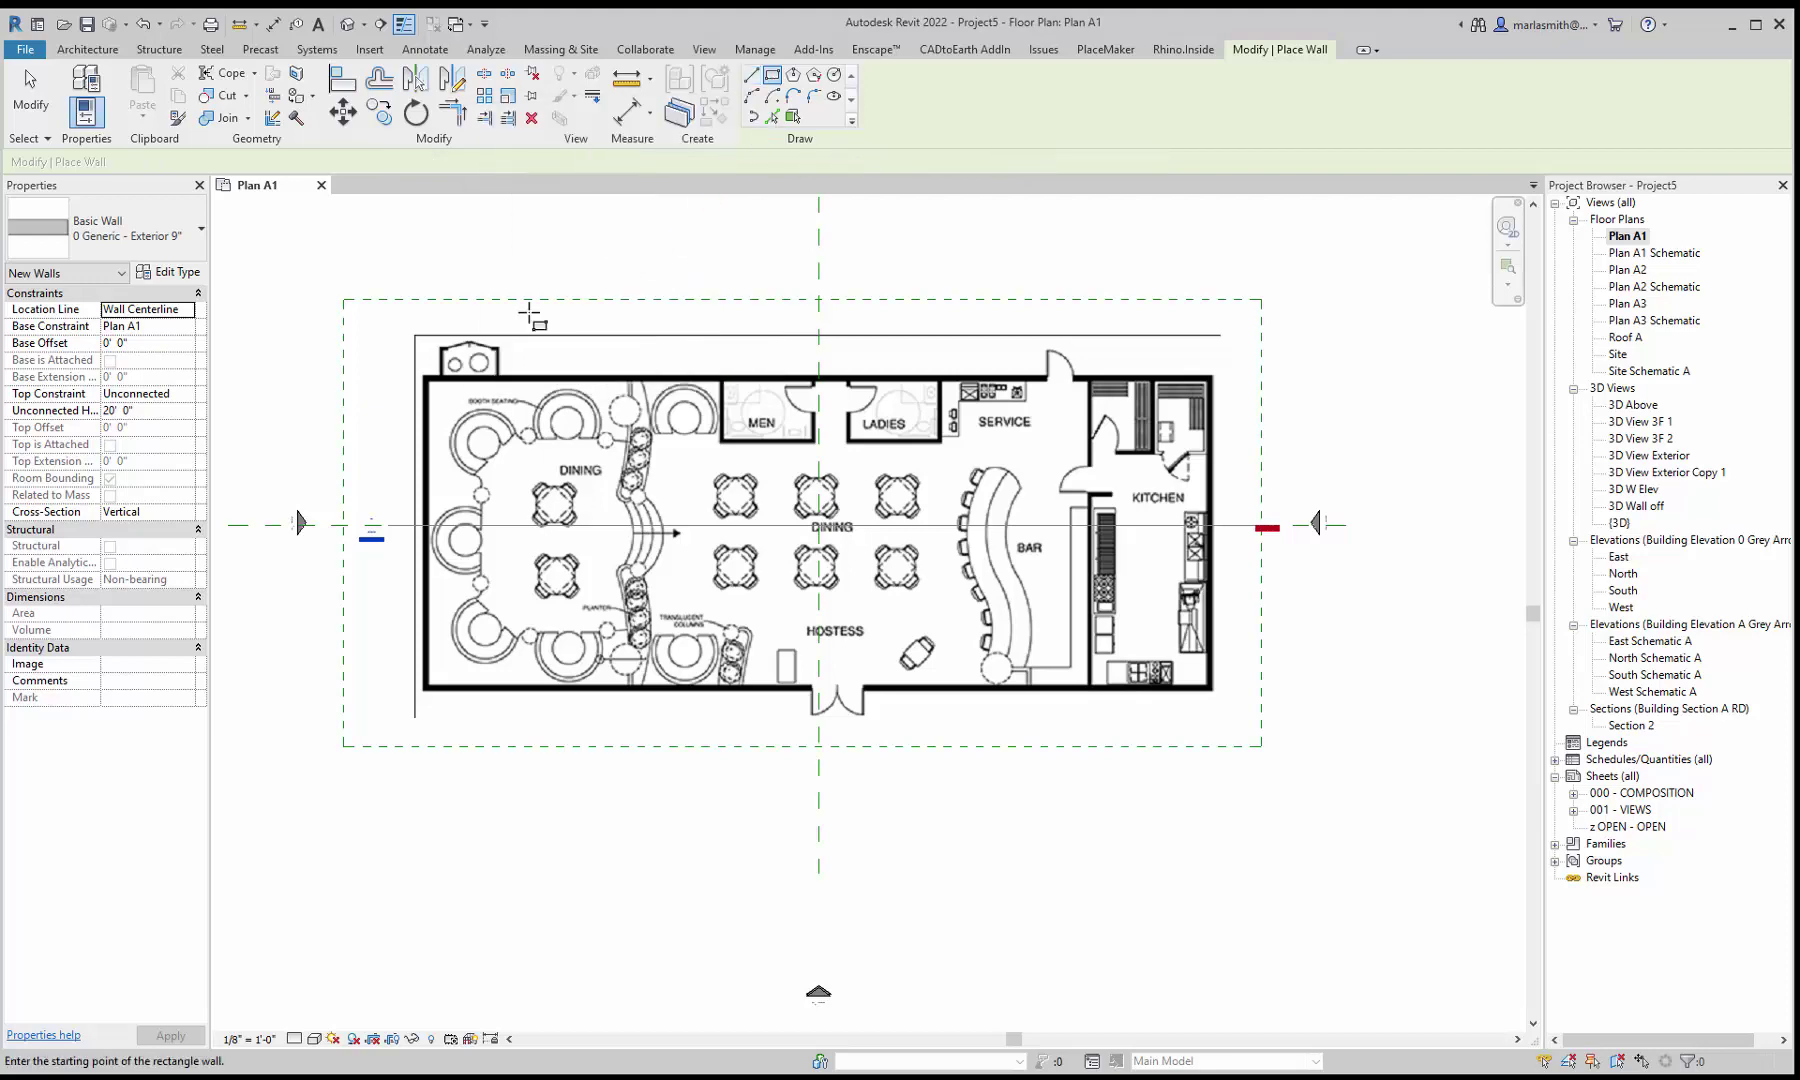
scroll(425, 370, "up", 5)
scroll(425, 355, "up", 3)
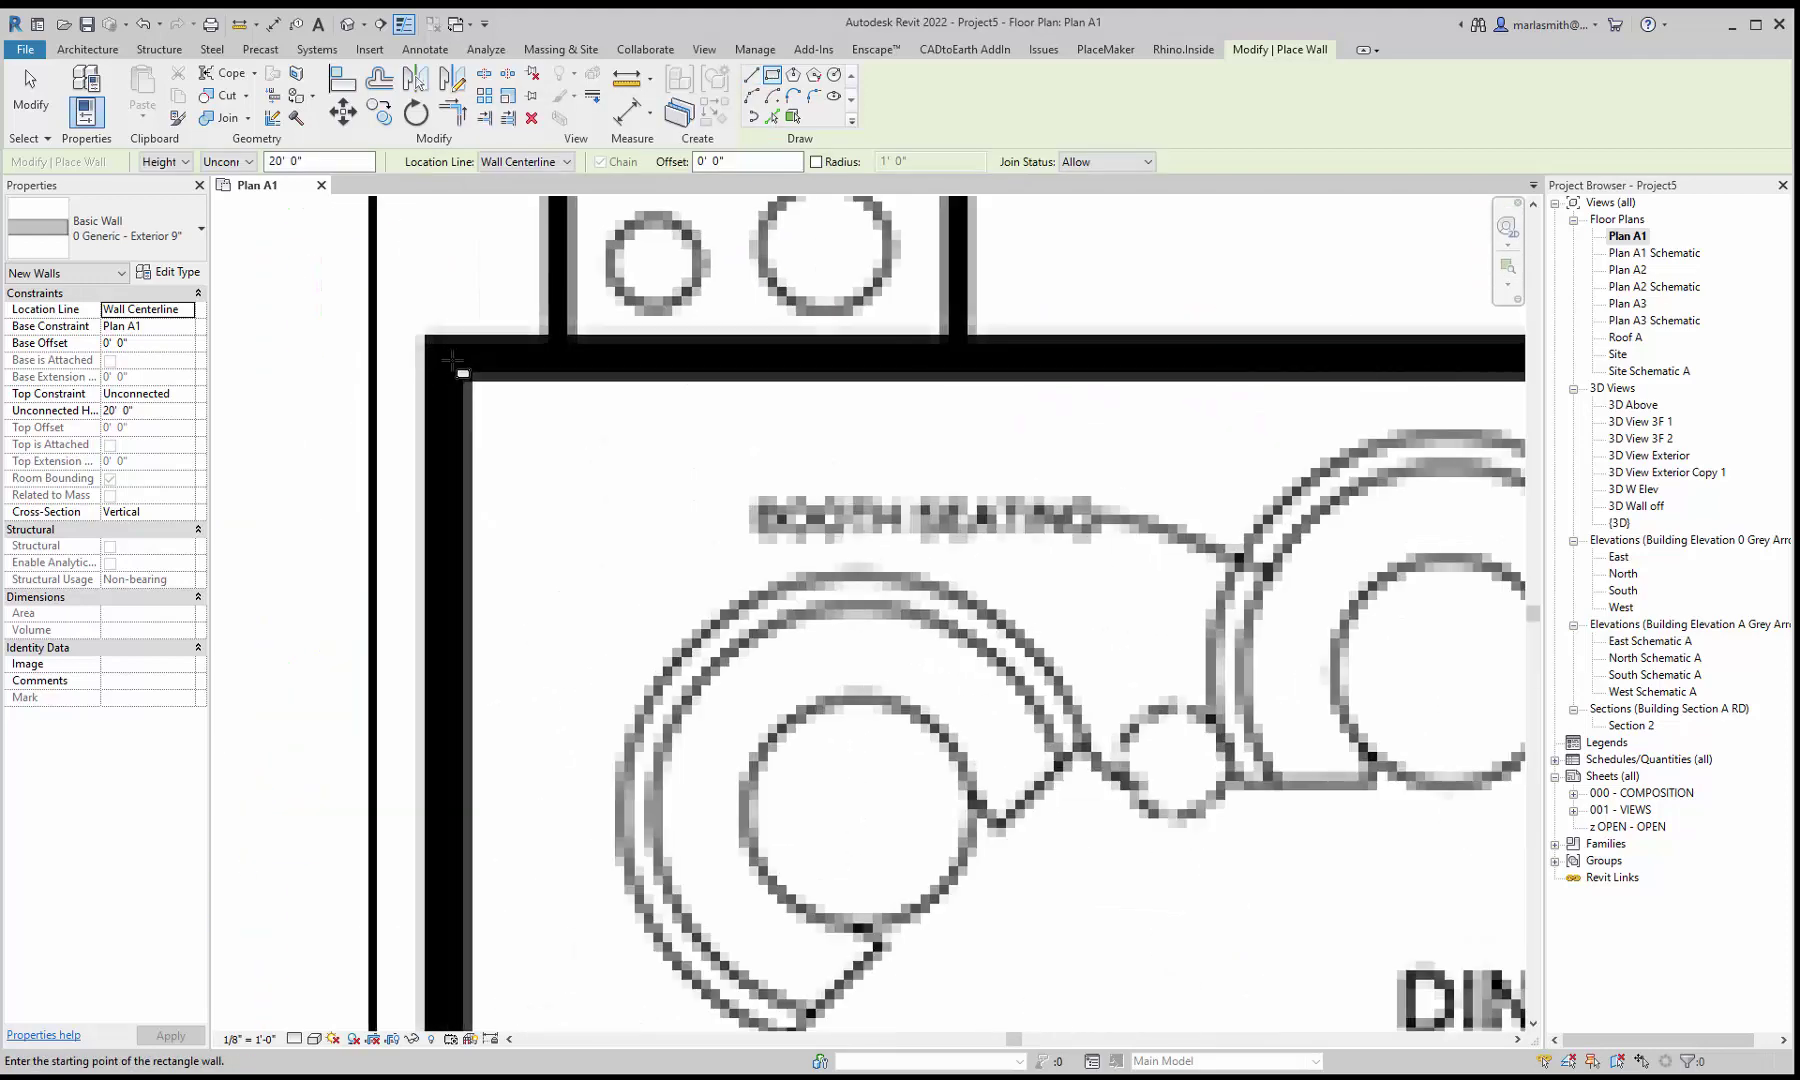
left_click(450, 362)
scroll(450, 362, "down", 8)
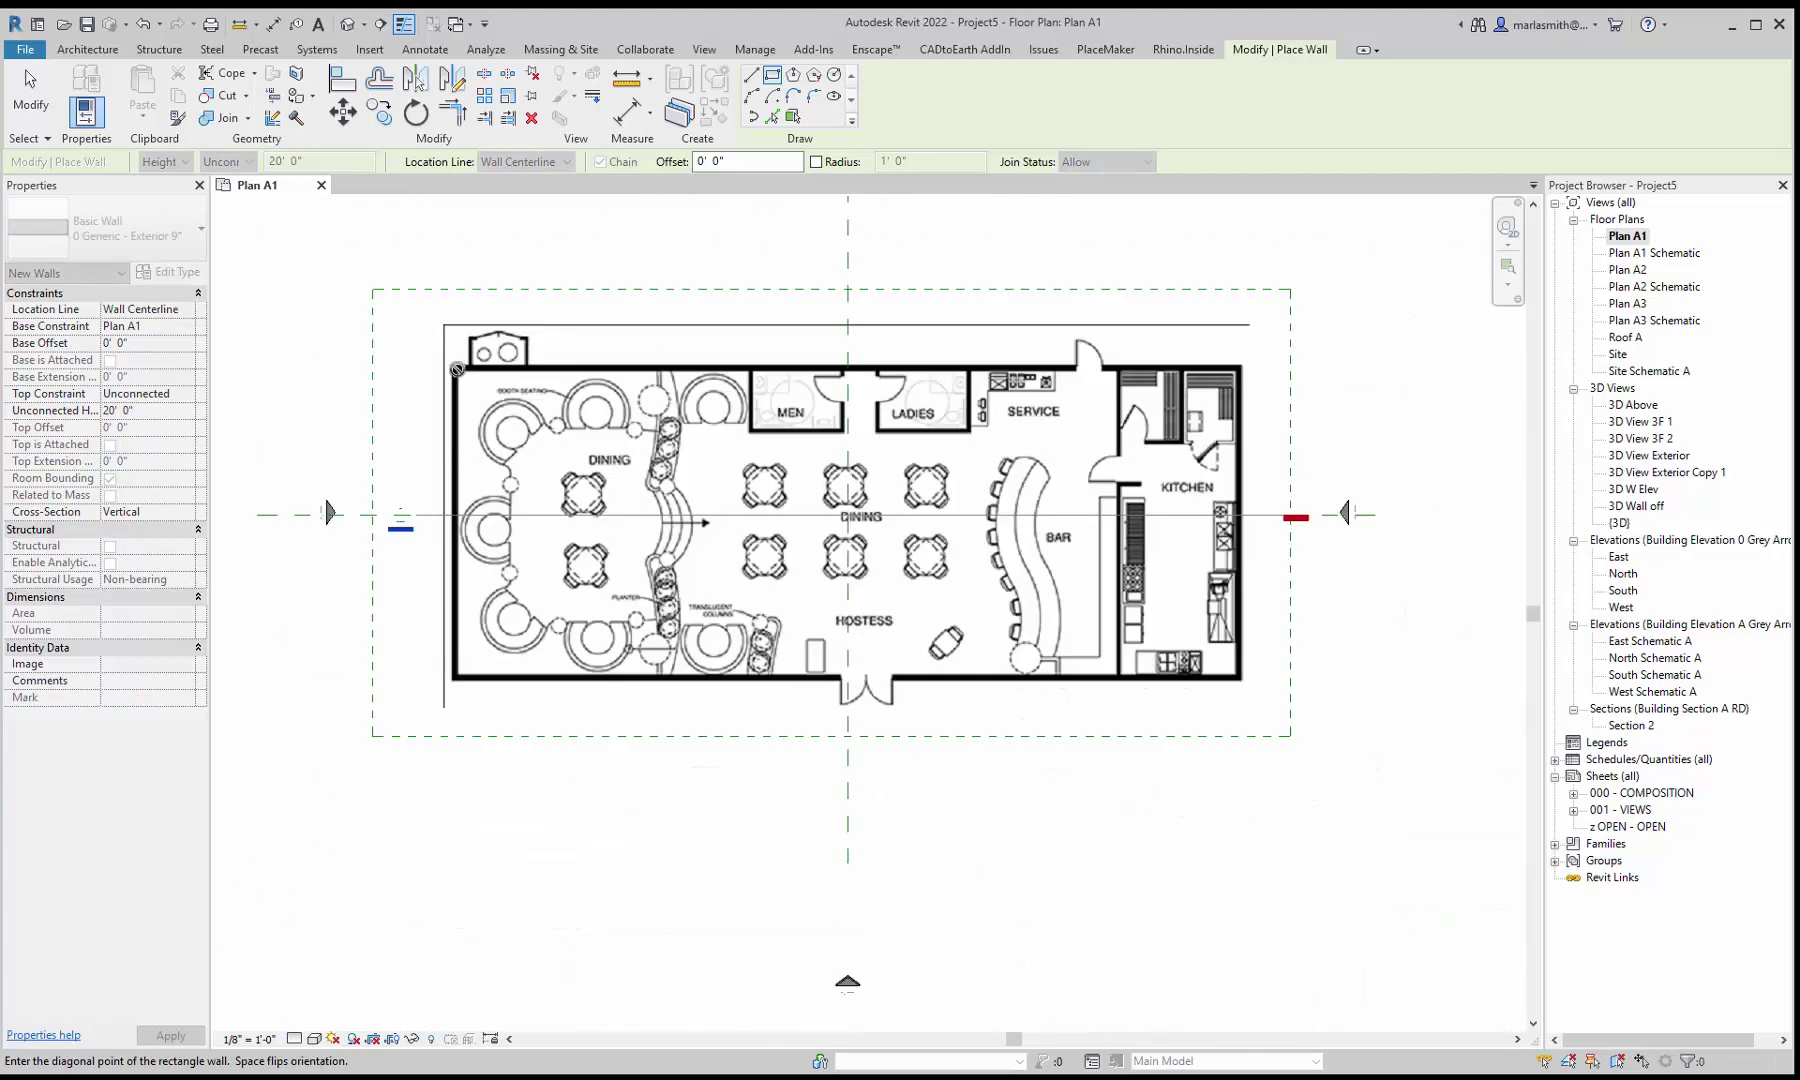
scroll(1220, 725, "up", 8)
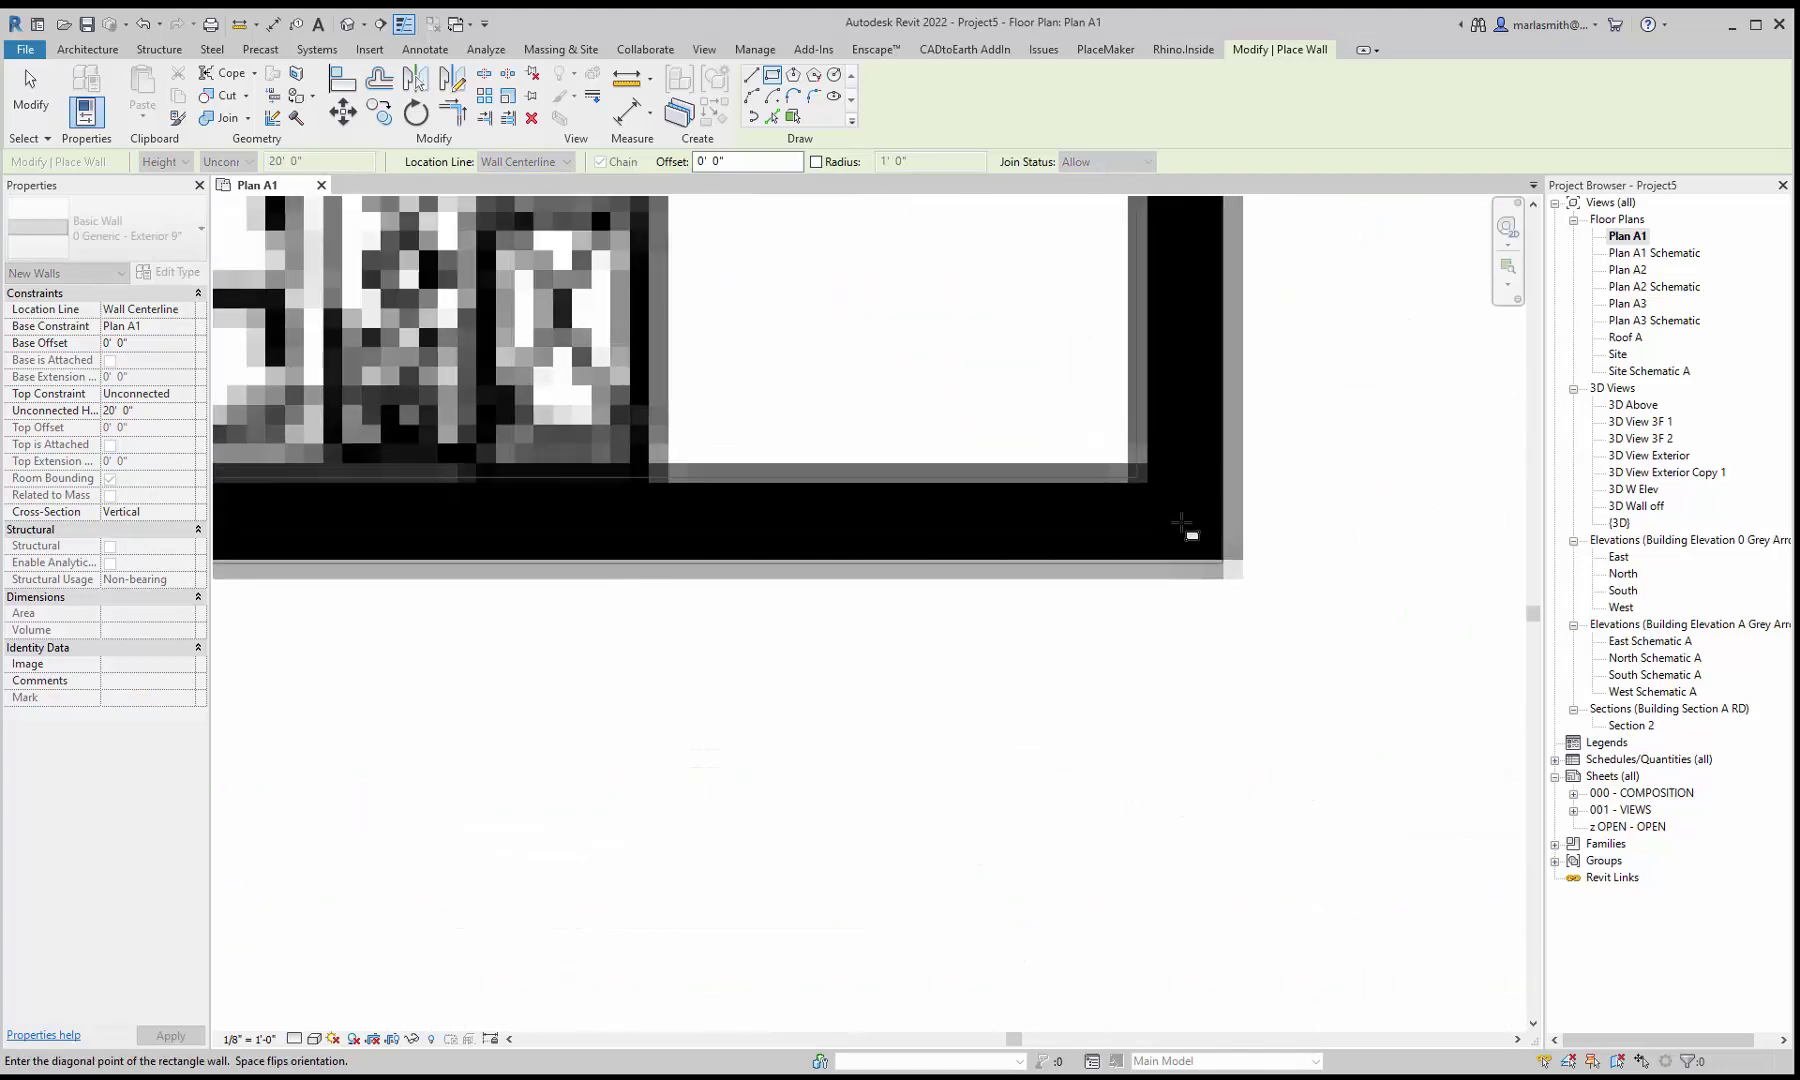
scroll(1184, 527, "down", 5)
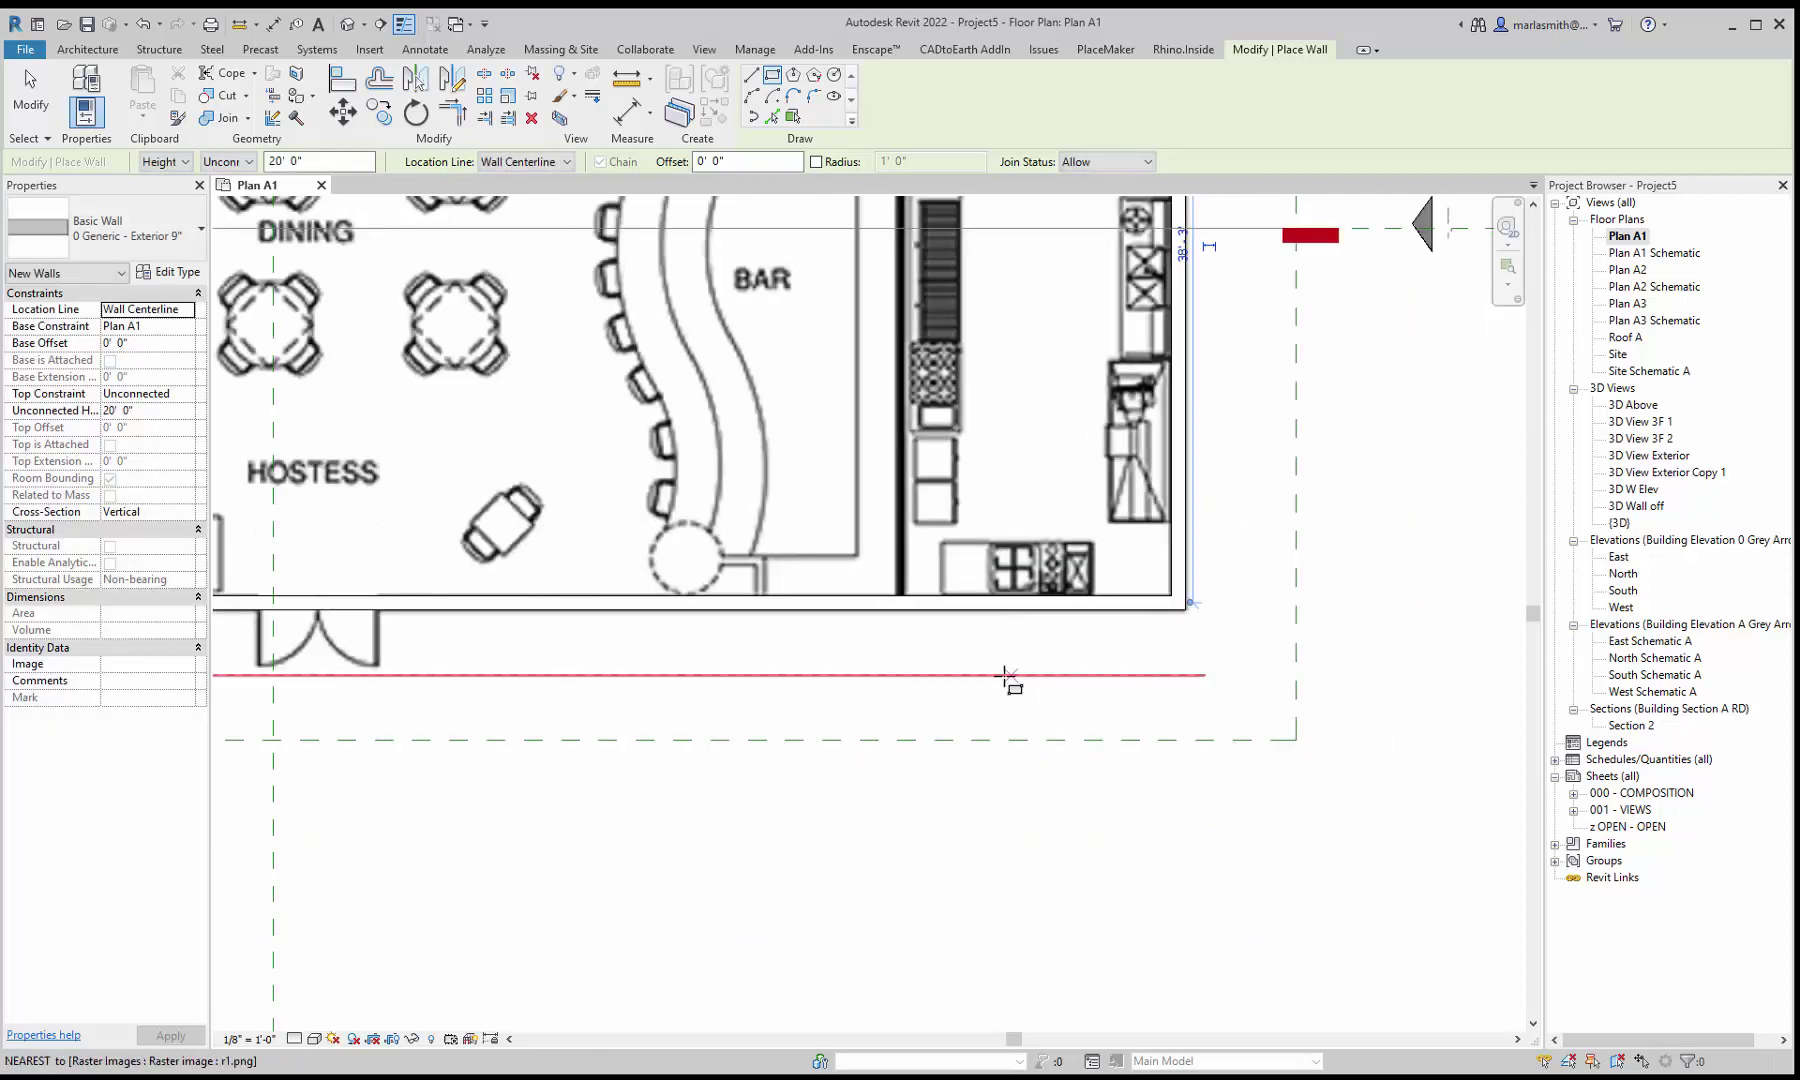
scroll(985, 685, "down", 3)
scroll(928, 759, "down", 2)
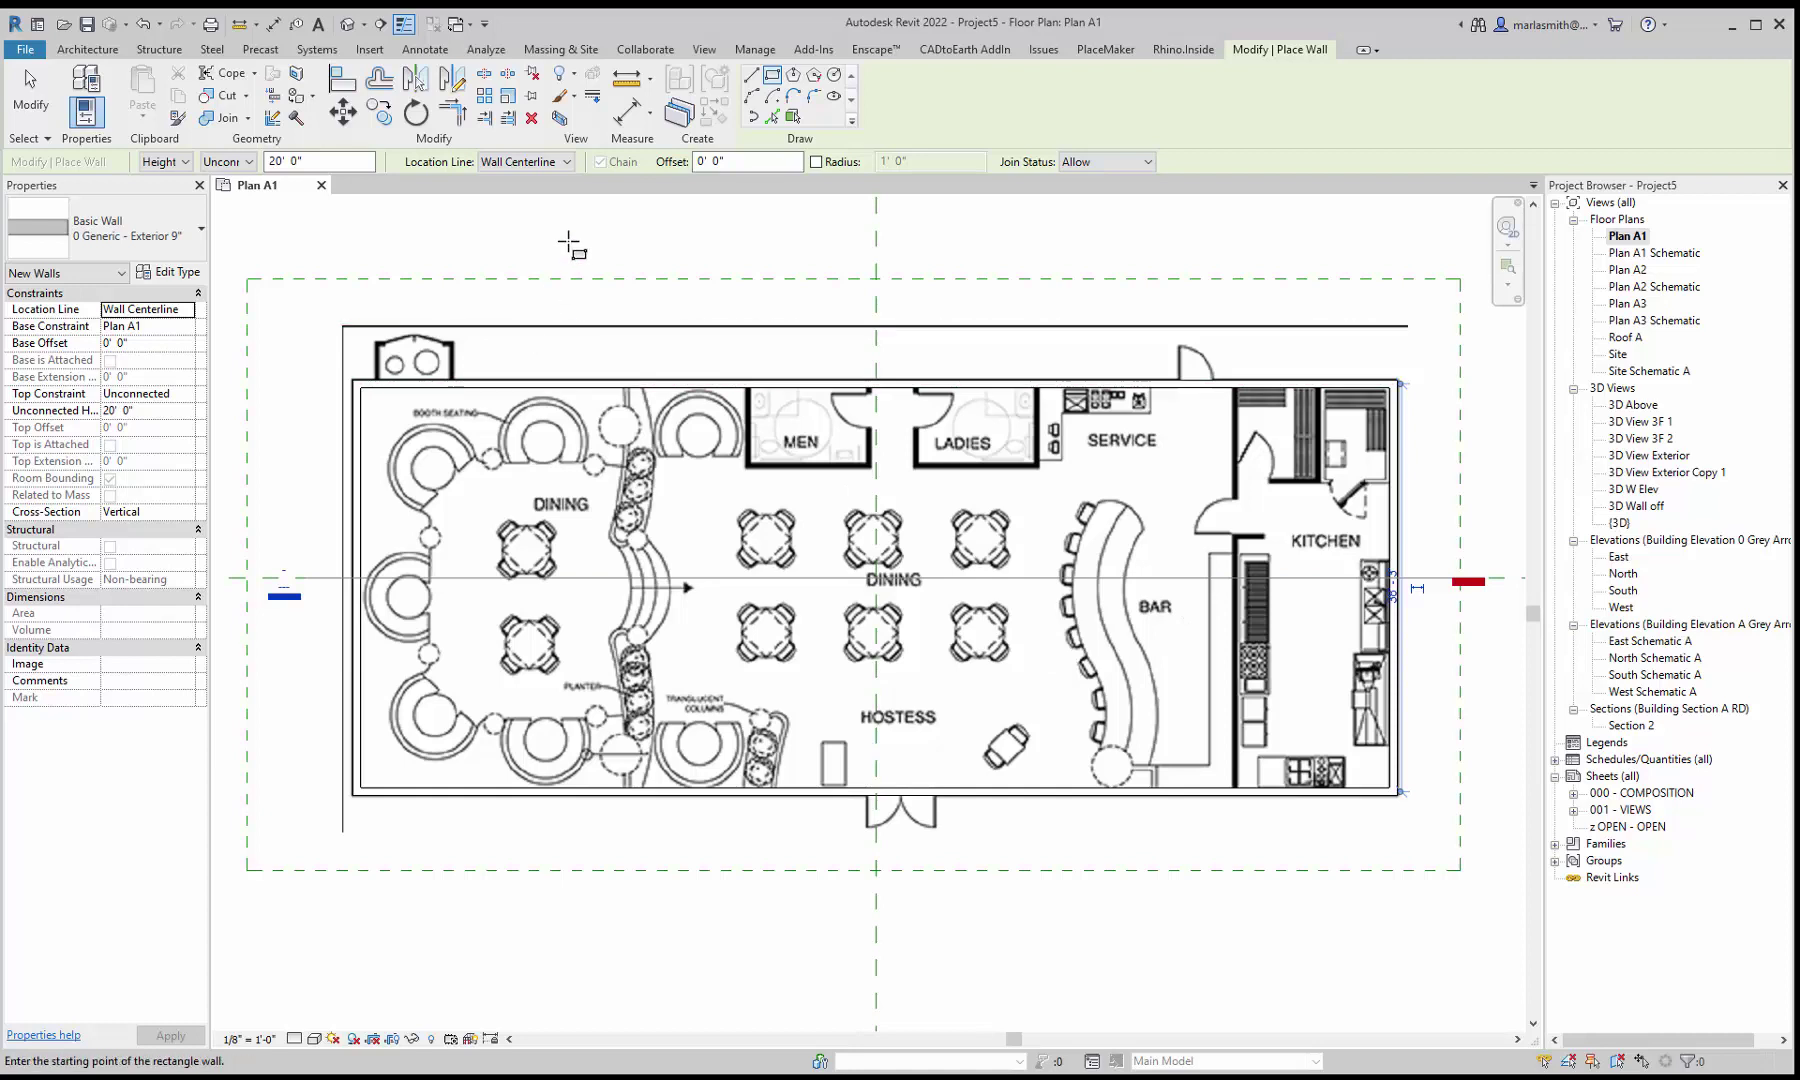
key("Escape")
key("Escape")
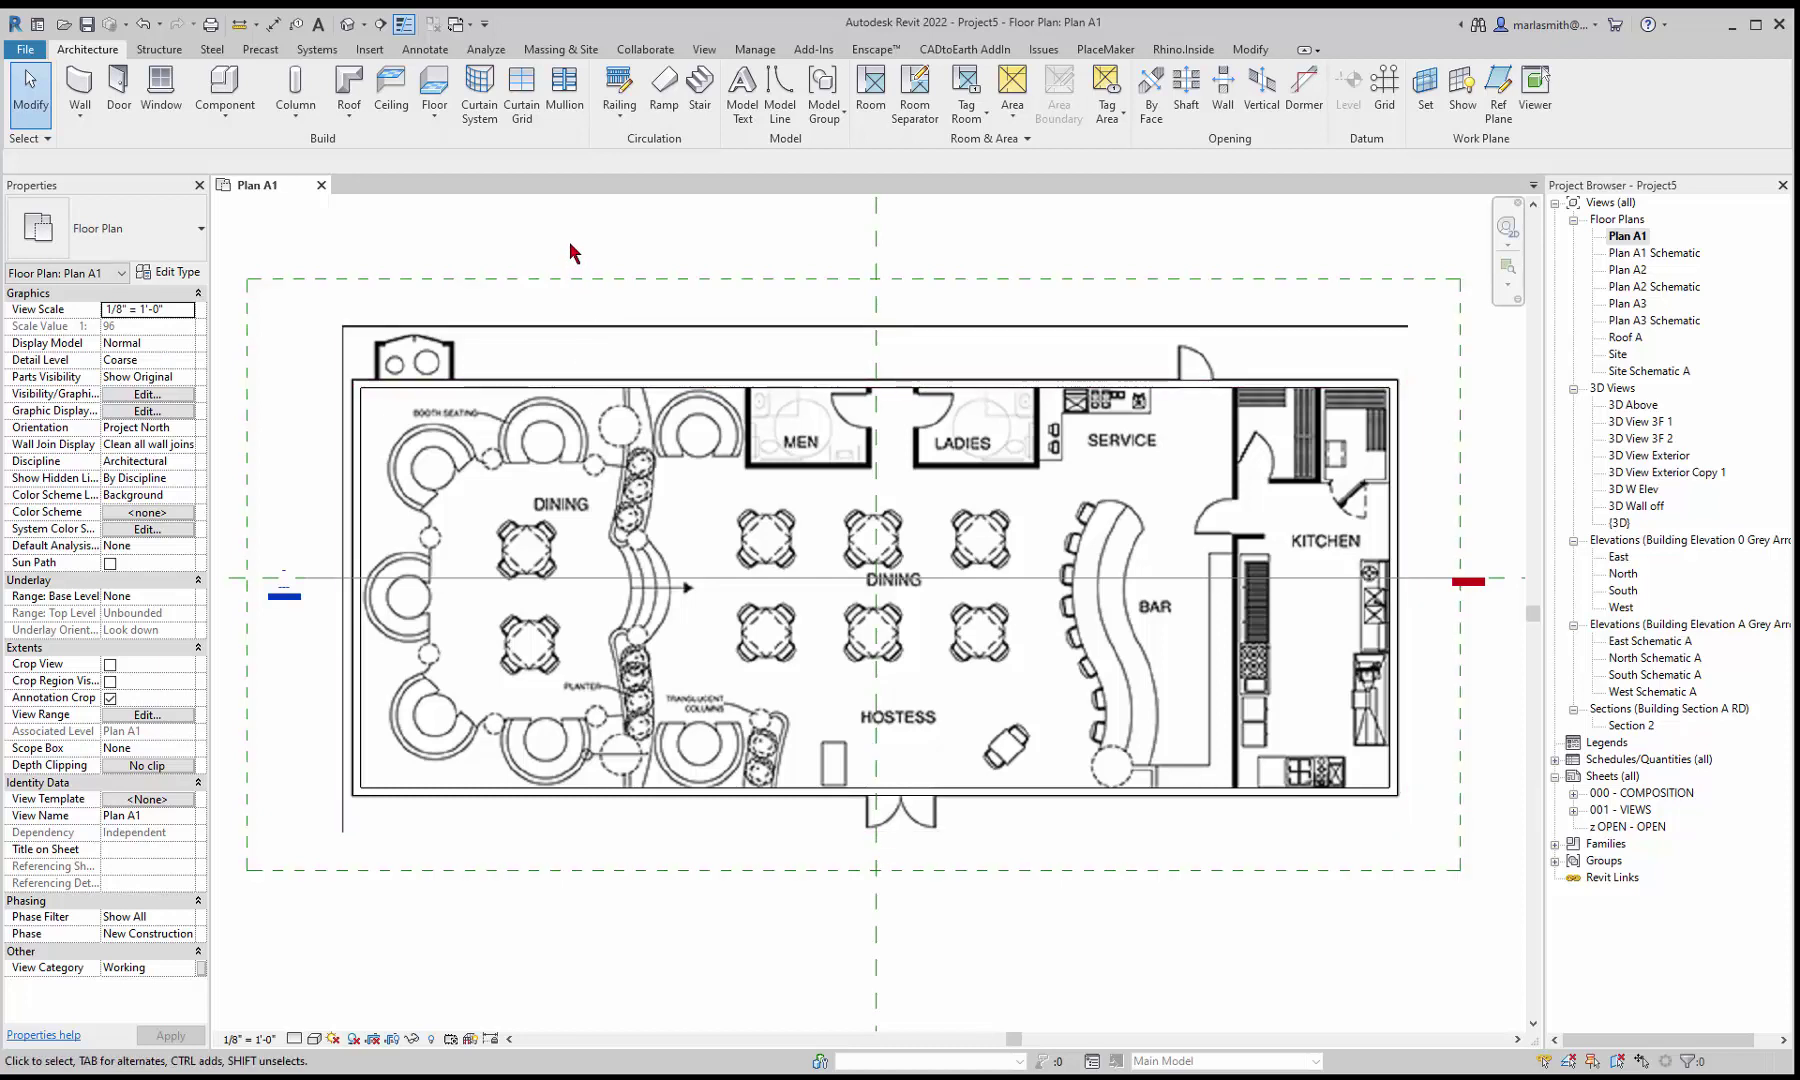
Step: Override the Walls cut pattern via VG to solid fill in pink RGB 255-128-128
key("v")
key("g")
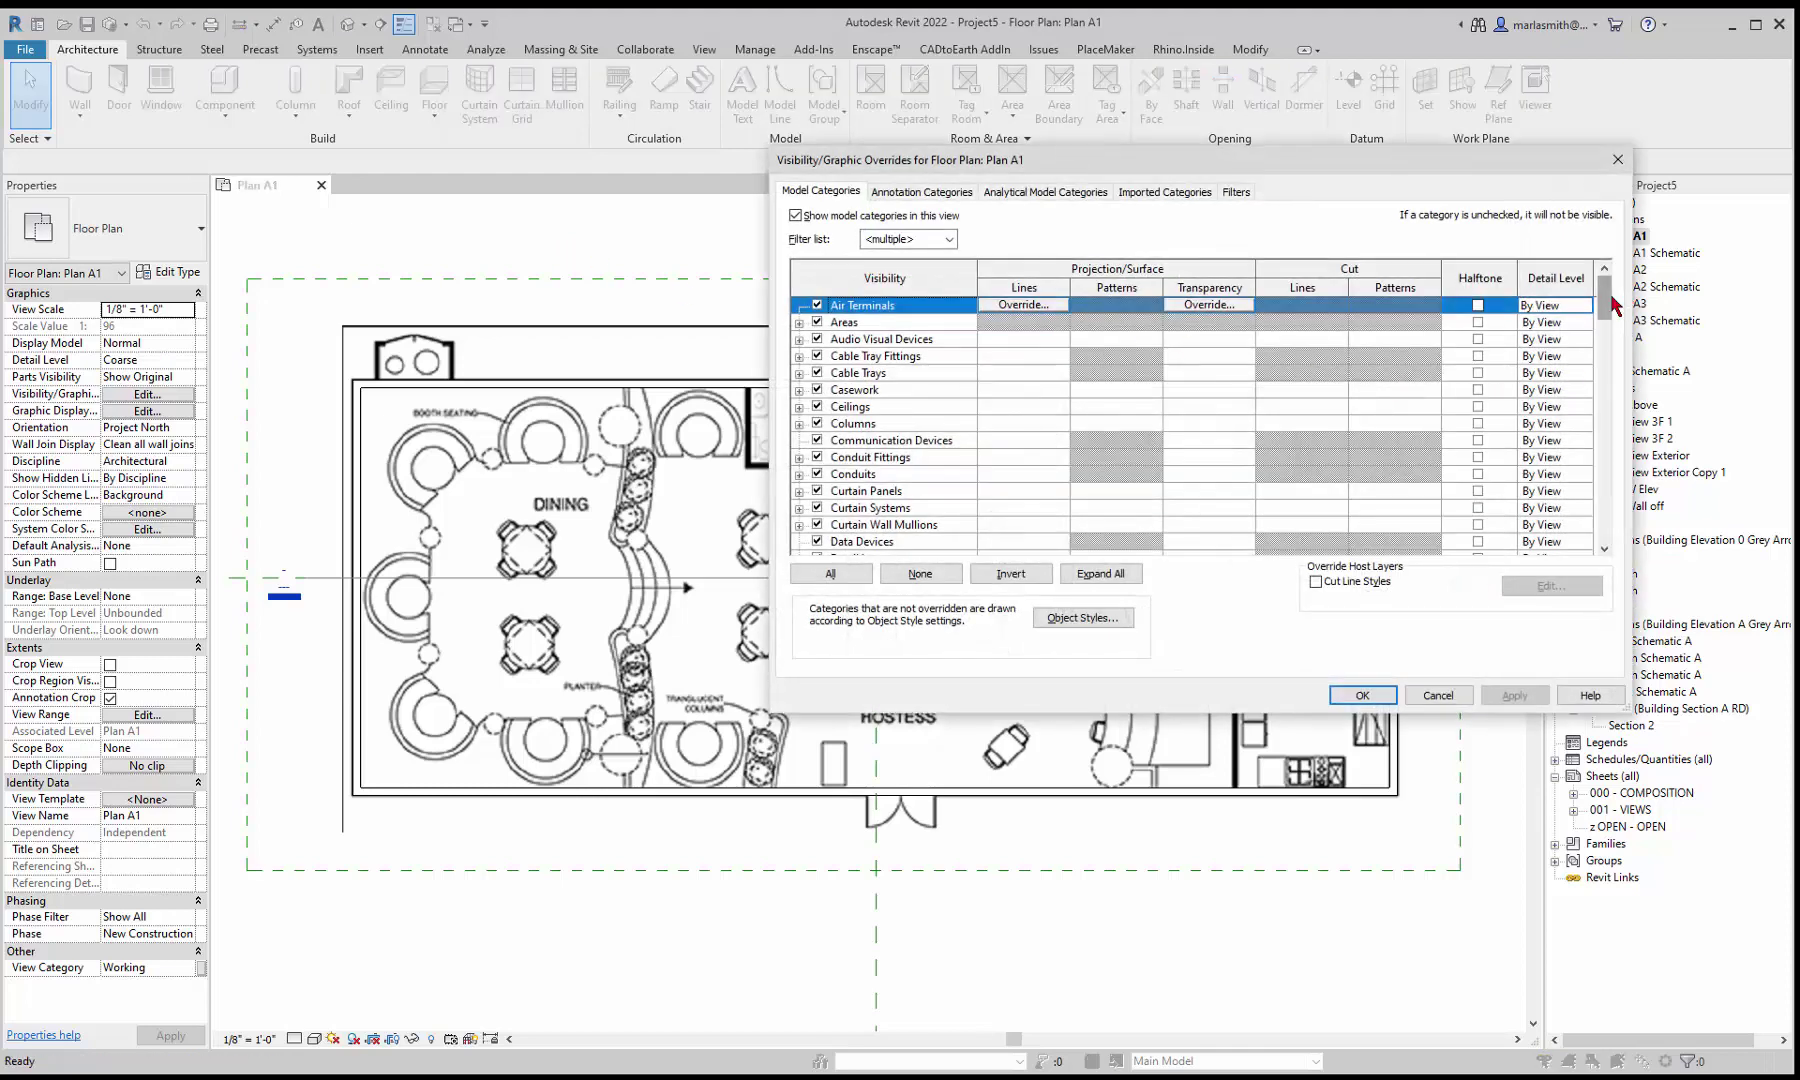
left_click_drag(1605, 305, 1607, 537)
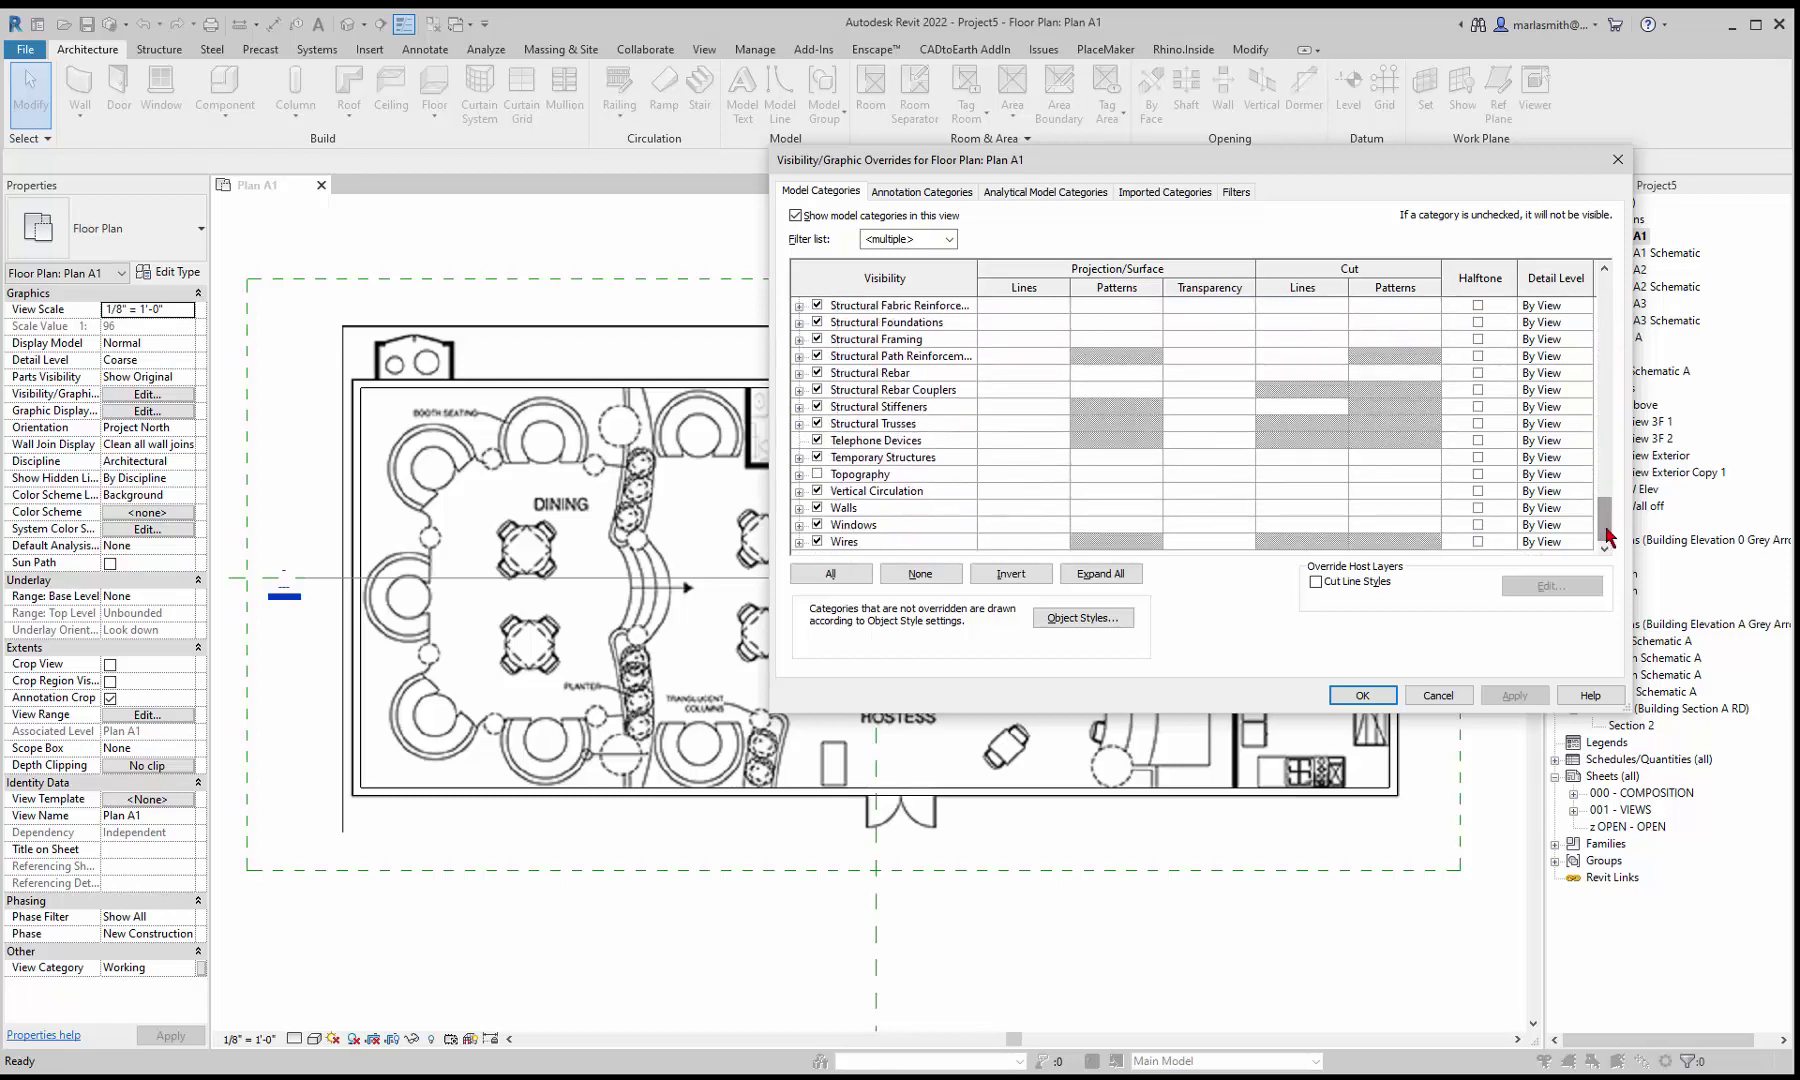
left_click(1404, 517)
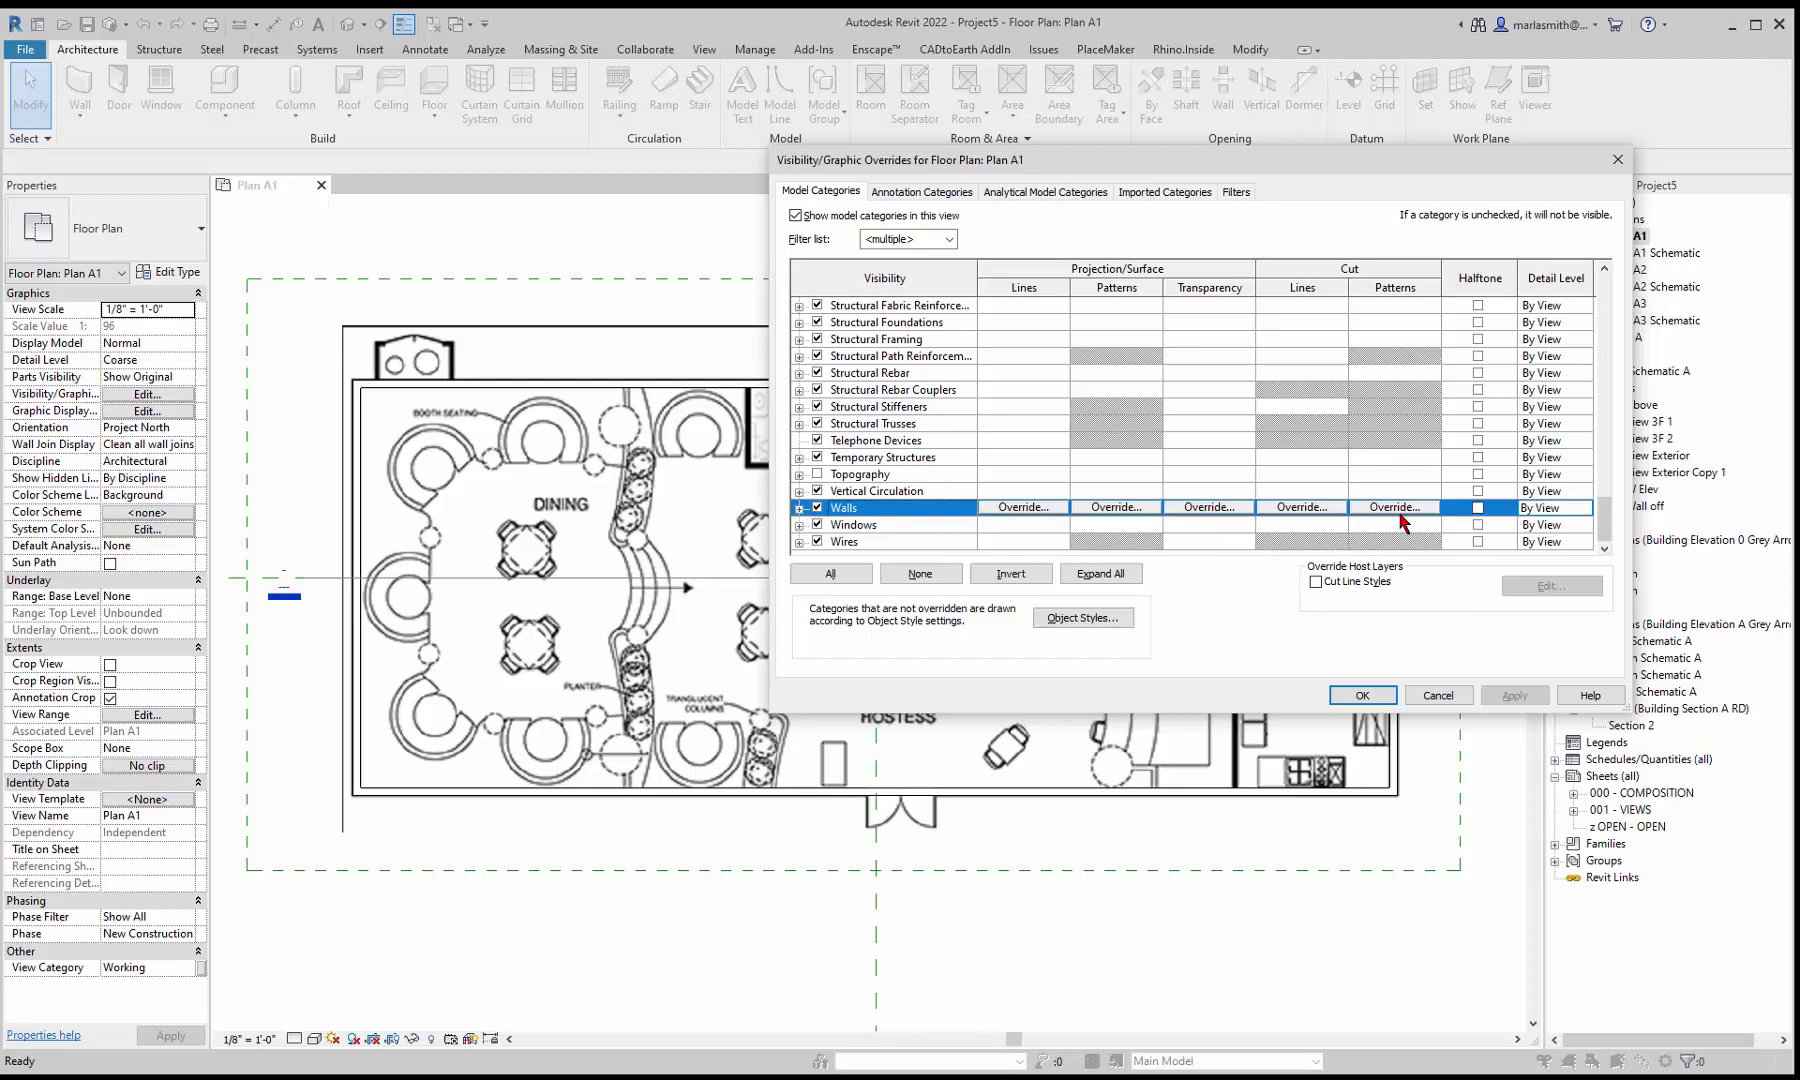
left_click(1404, 510)
left_click(1380, 316)
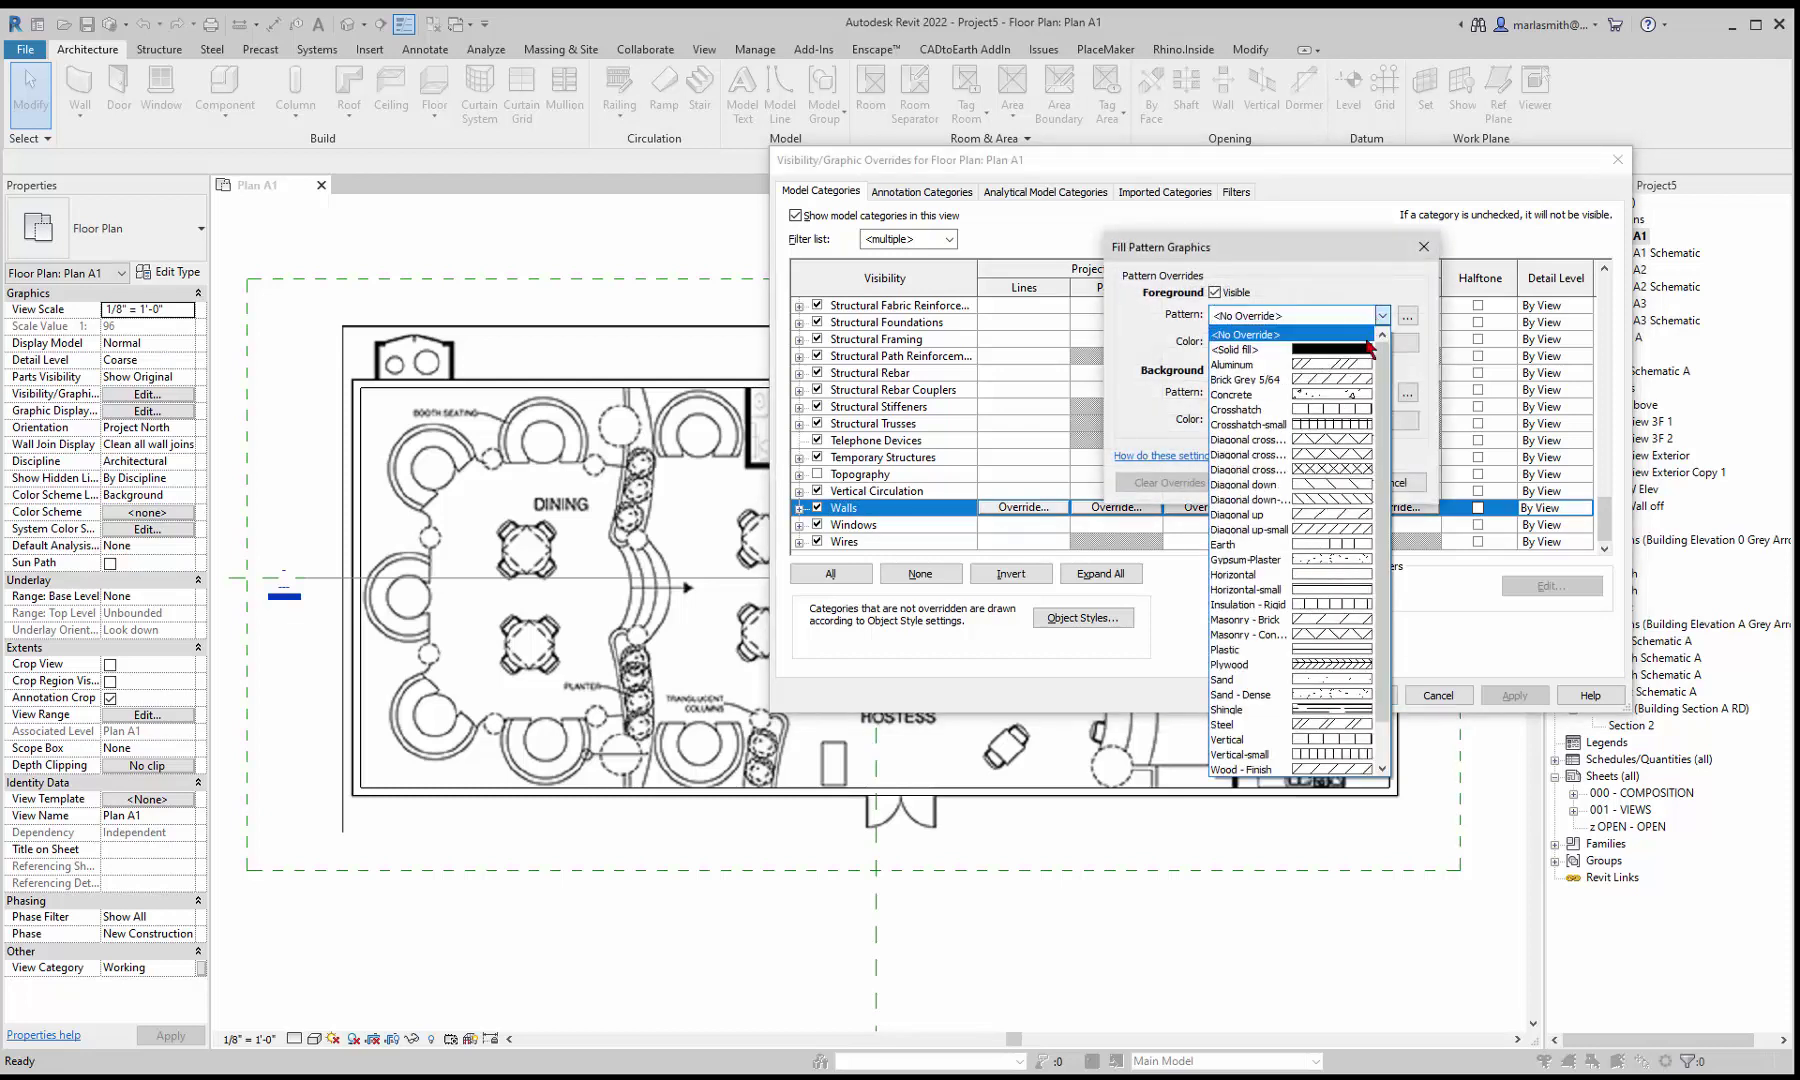
left_click(1366, 338)
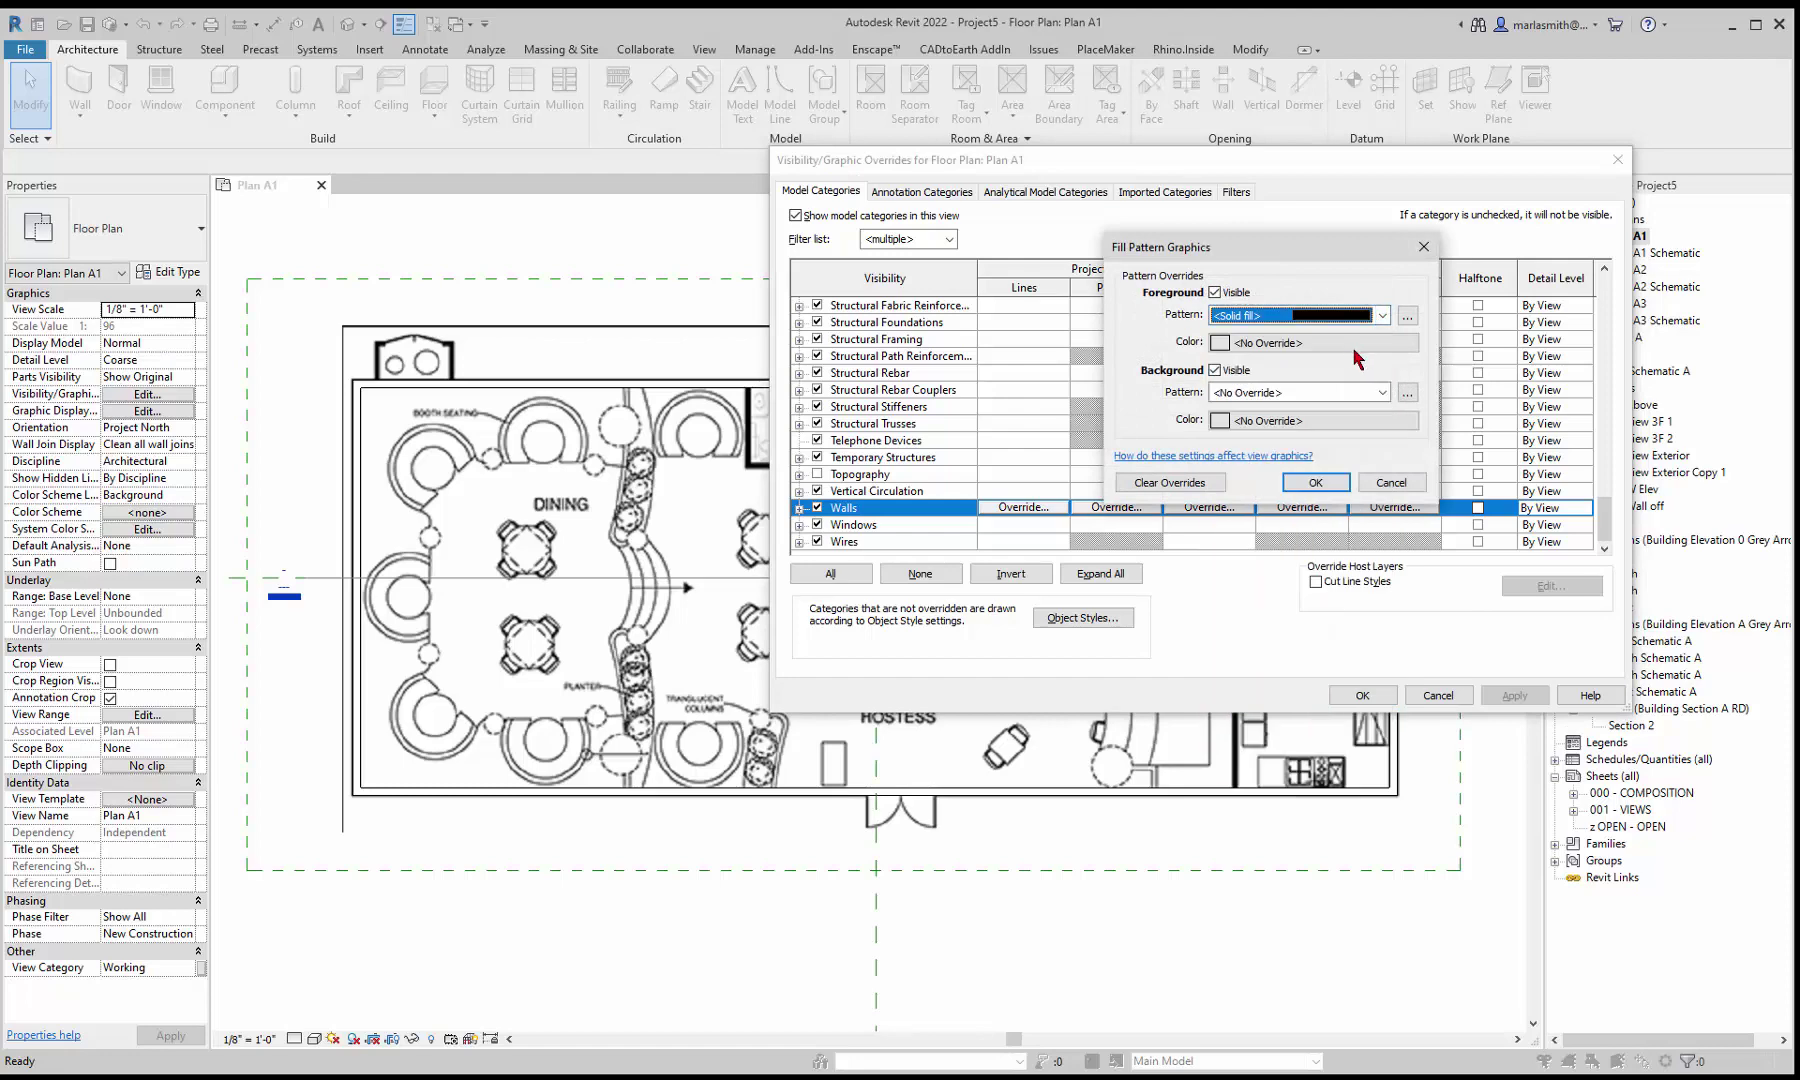
left_click(1355, 343)
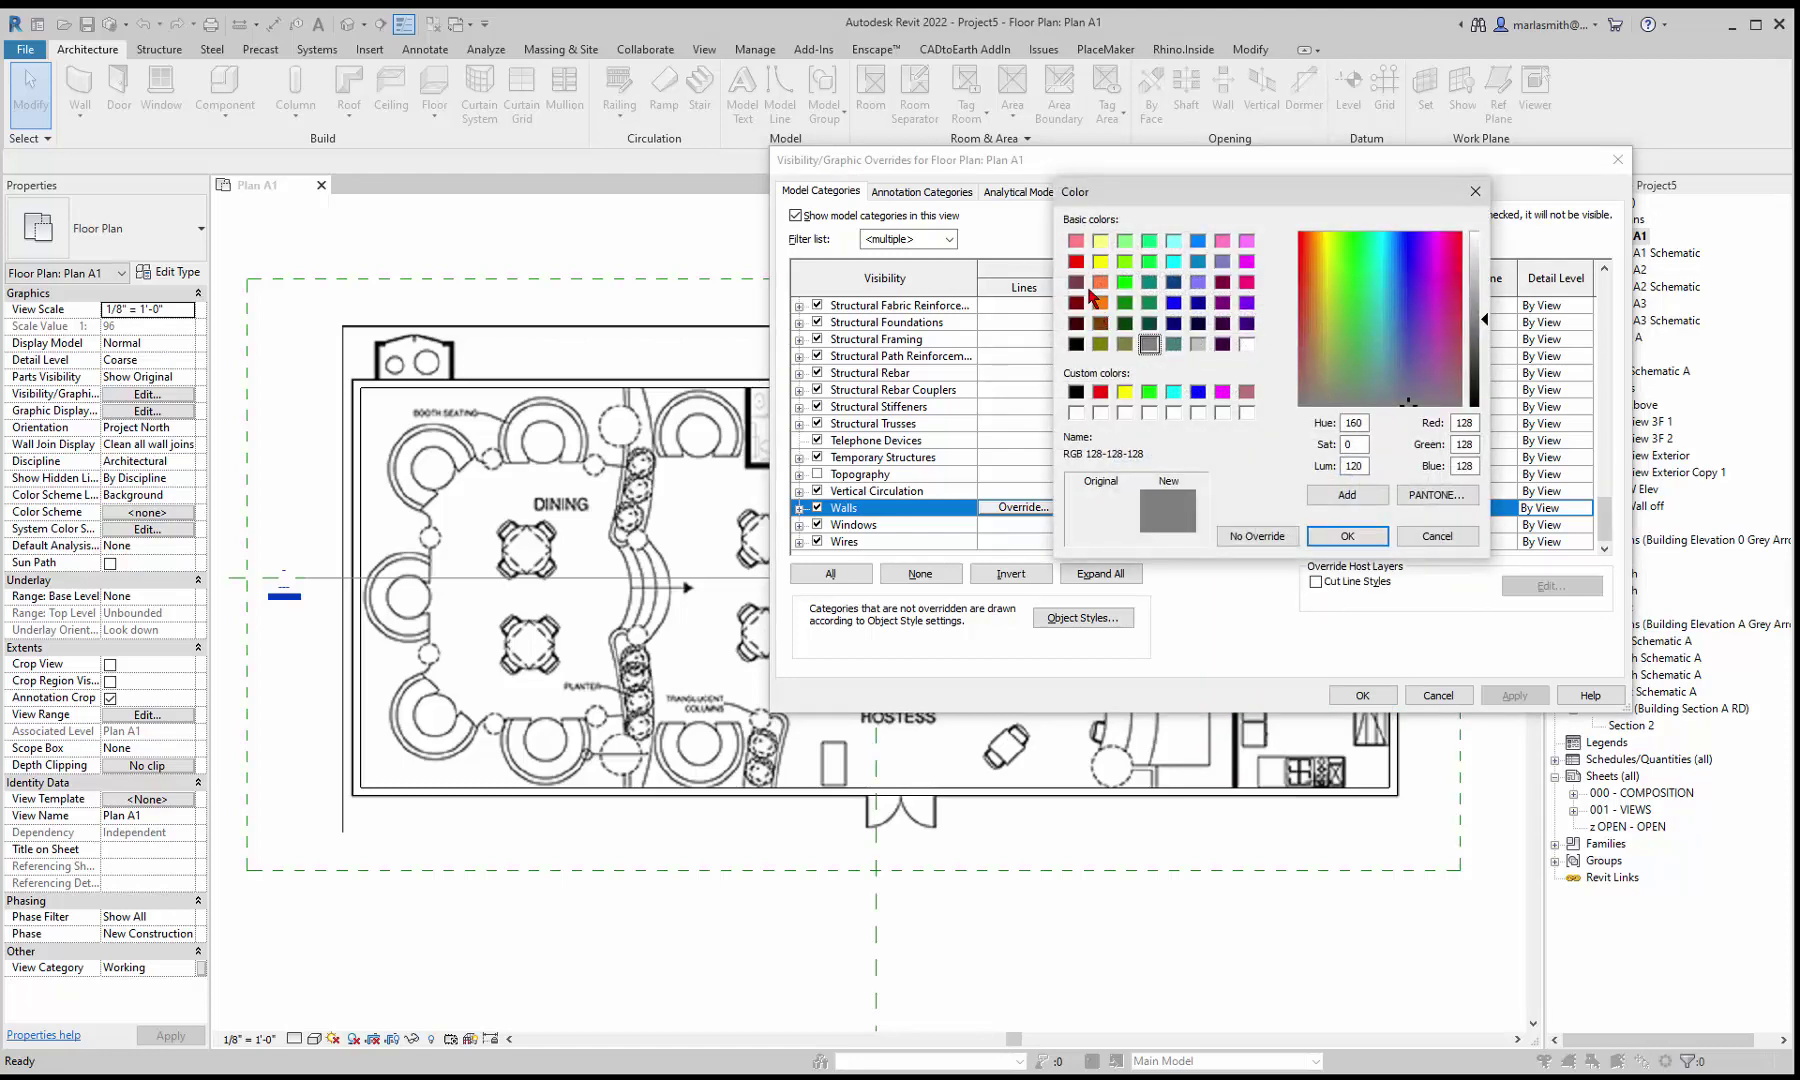
left_click(1075, 242)
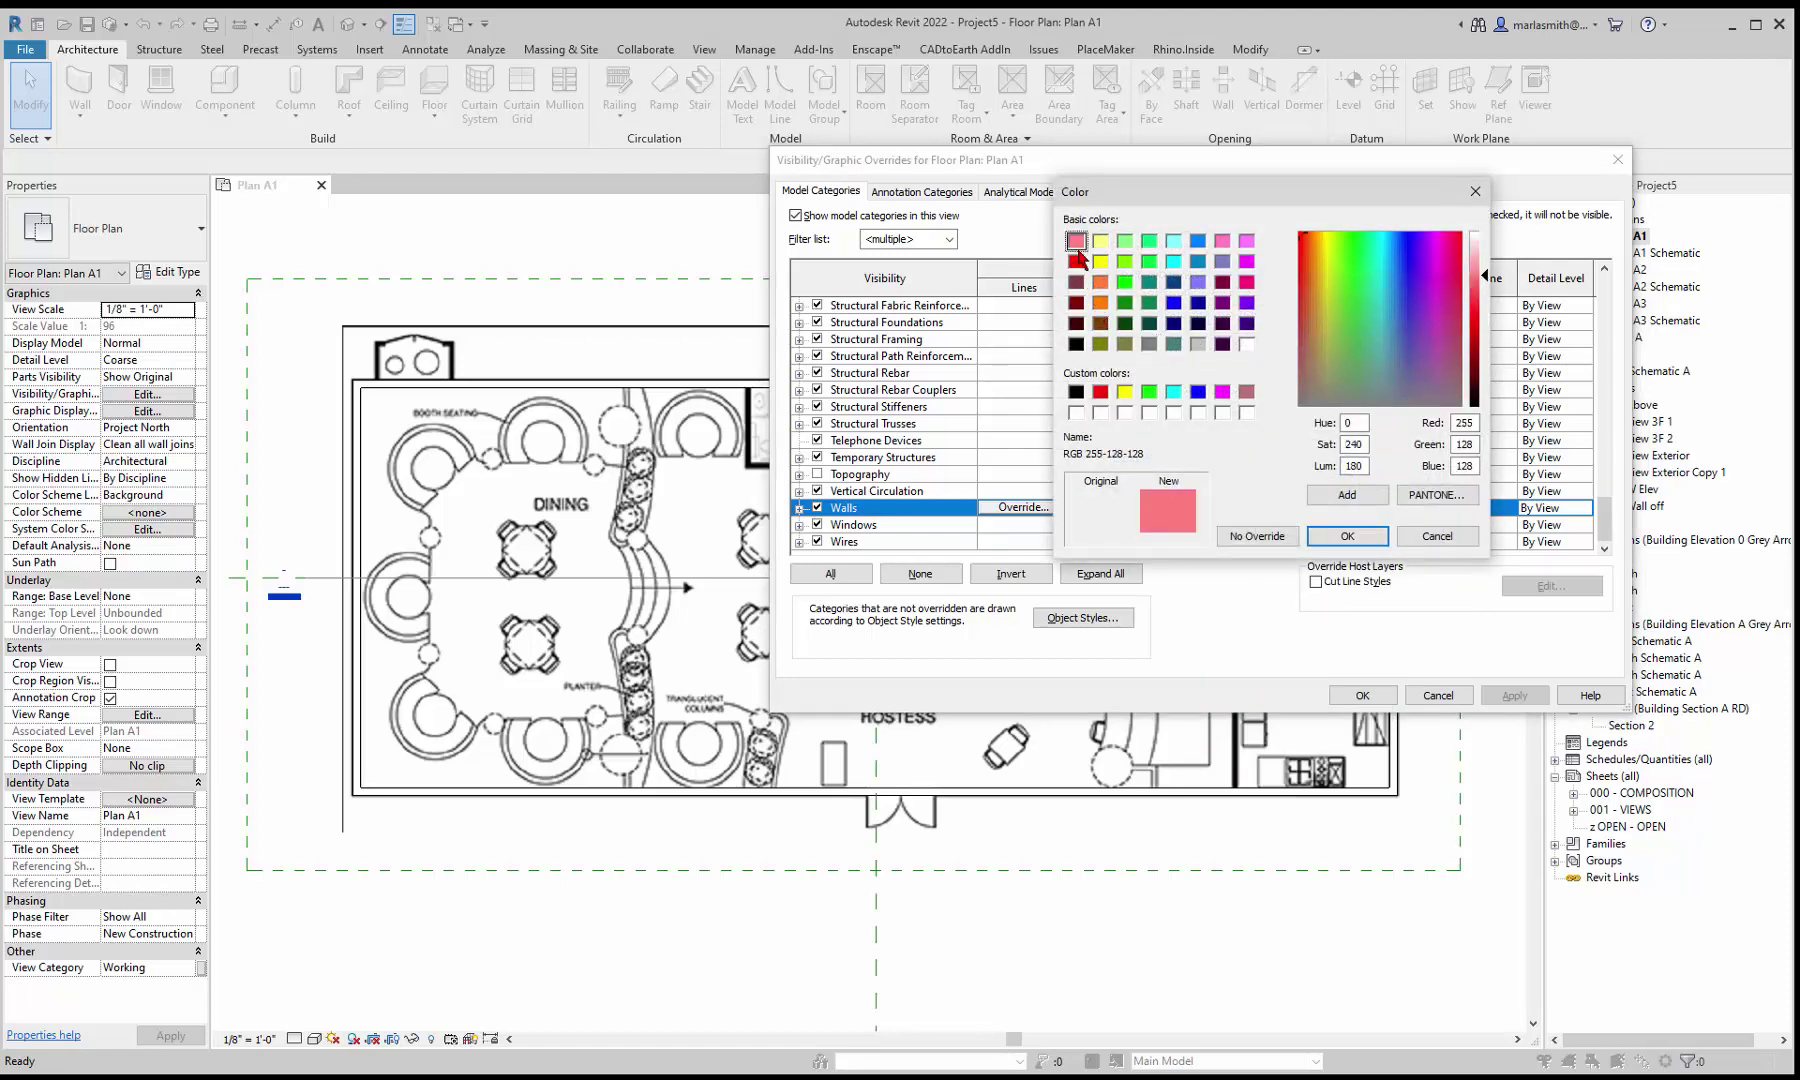
left_click(1350, 536)
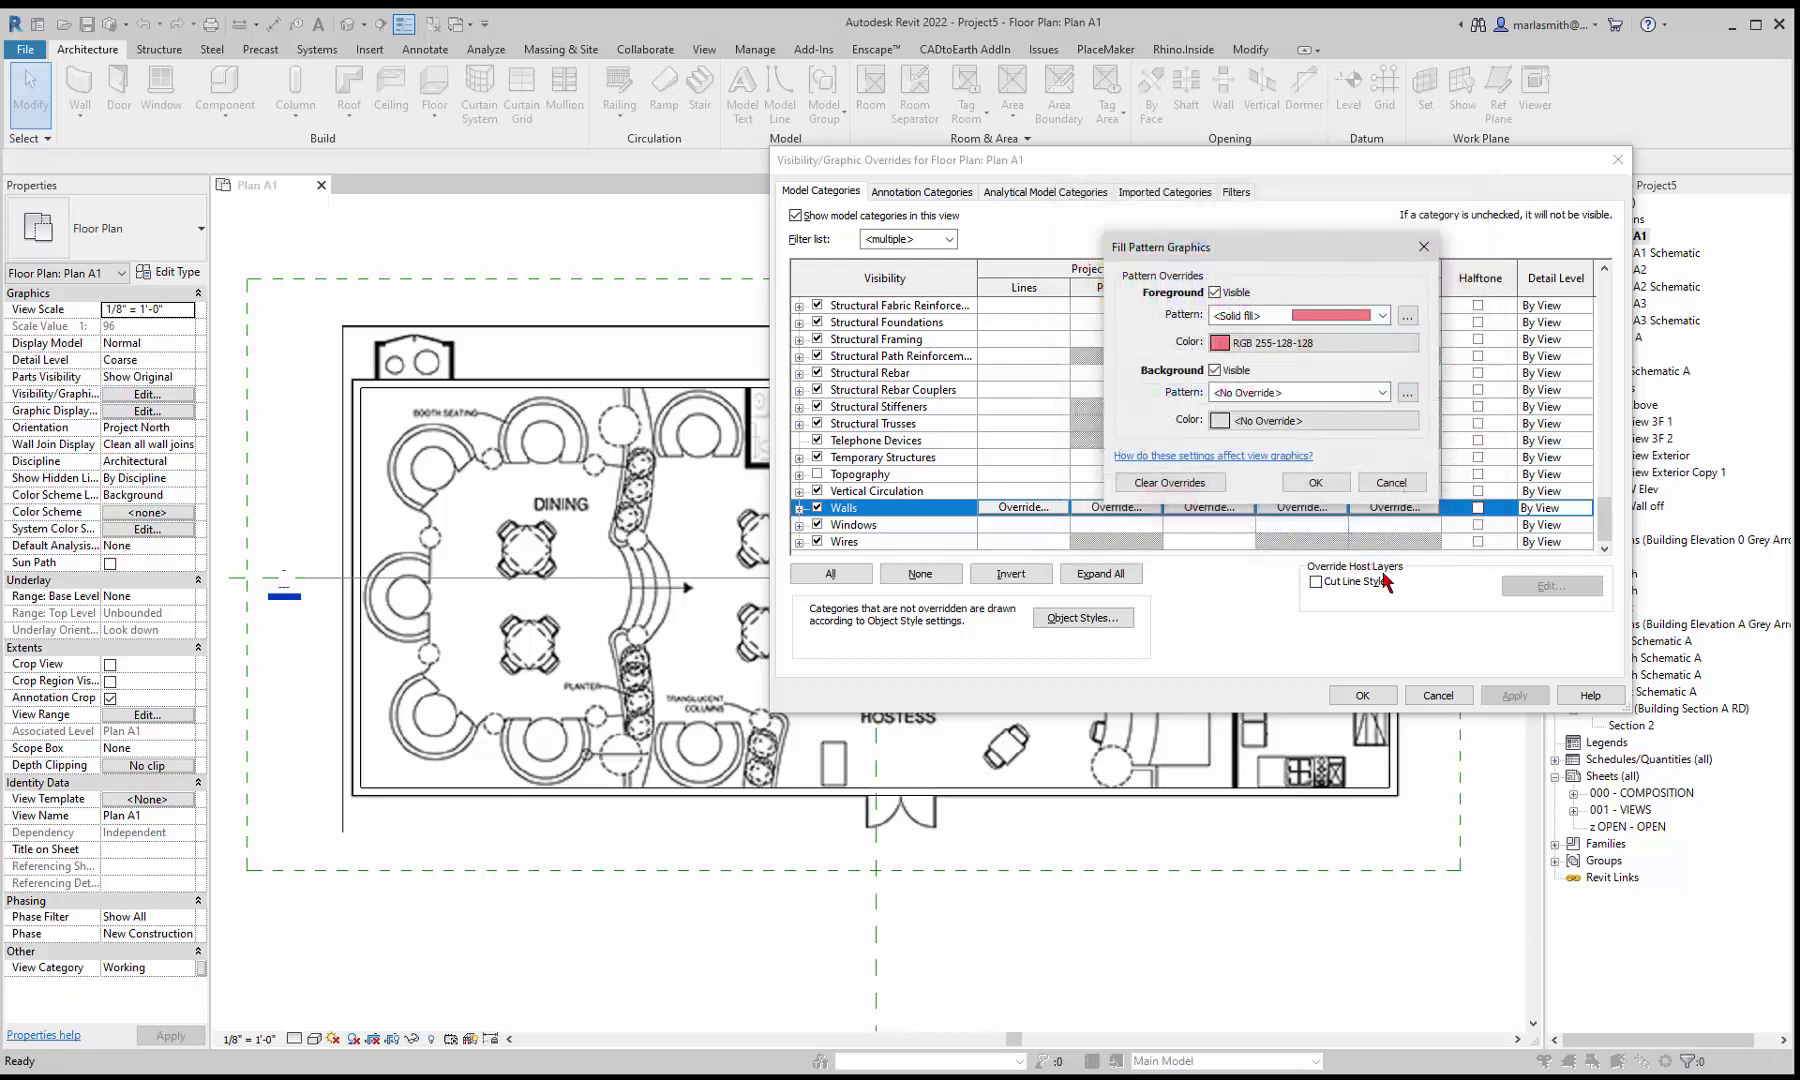
left_click(1318, 484)
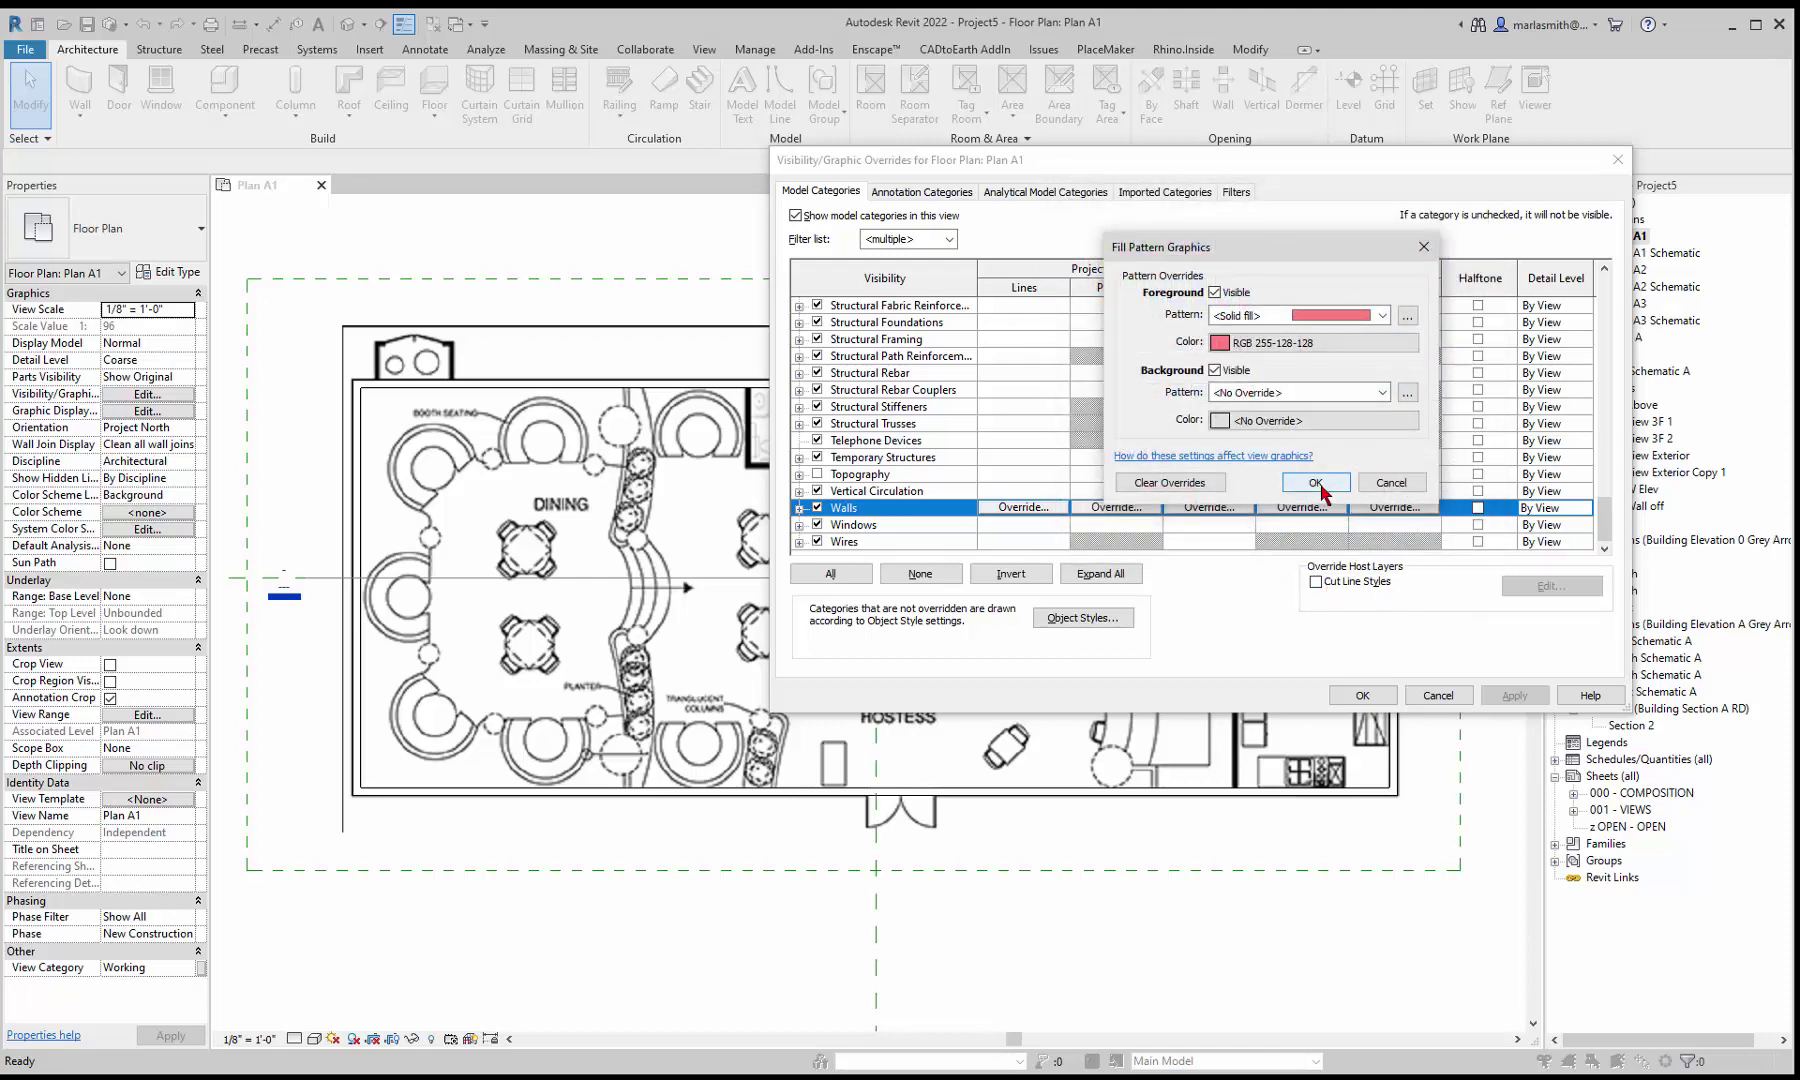
left_click(1391, 704)
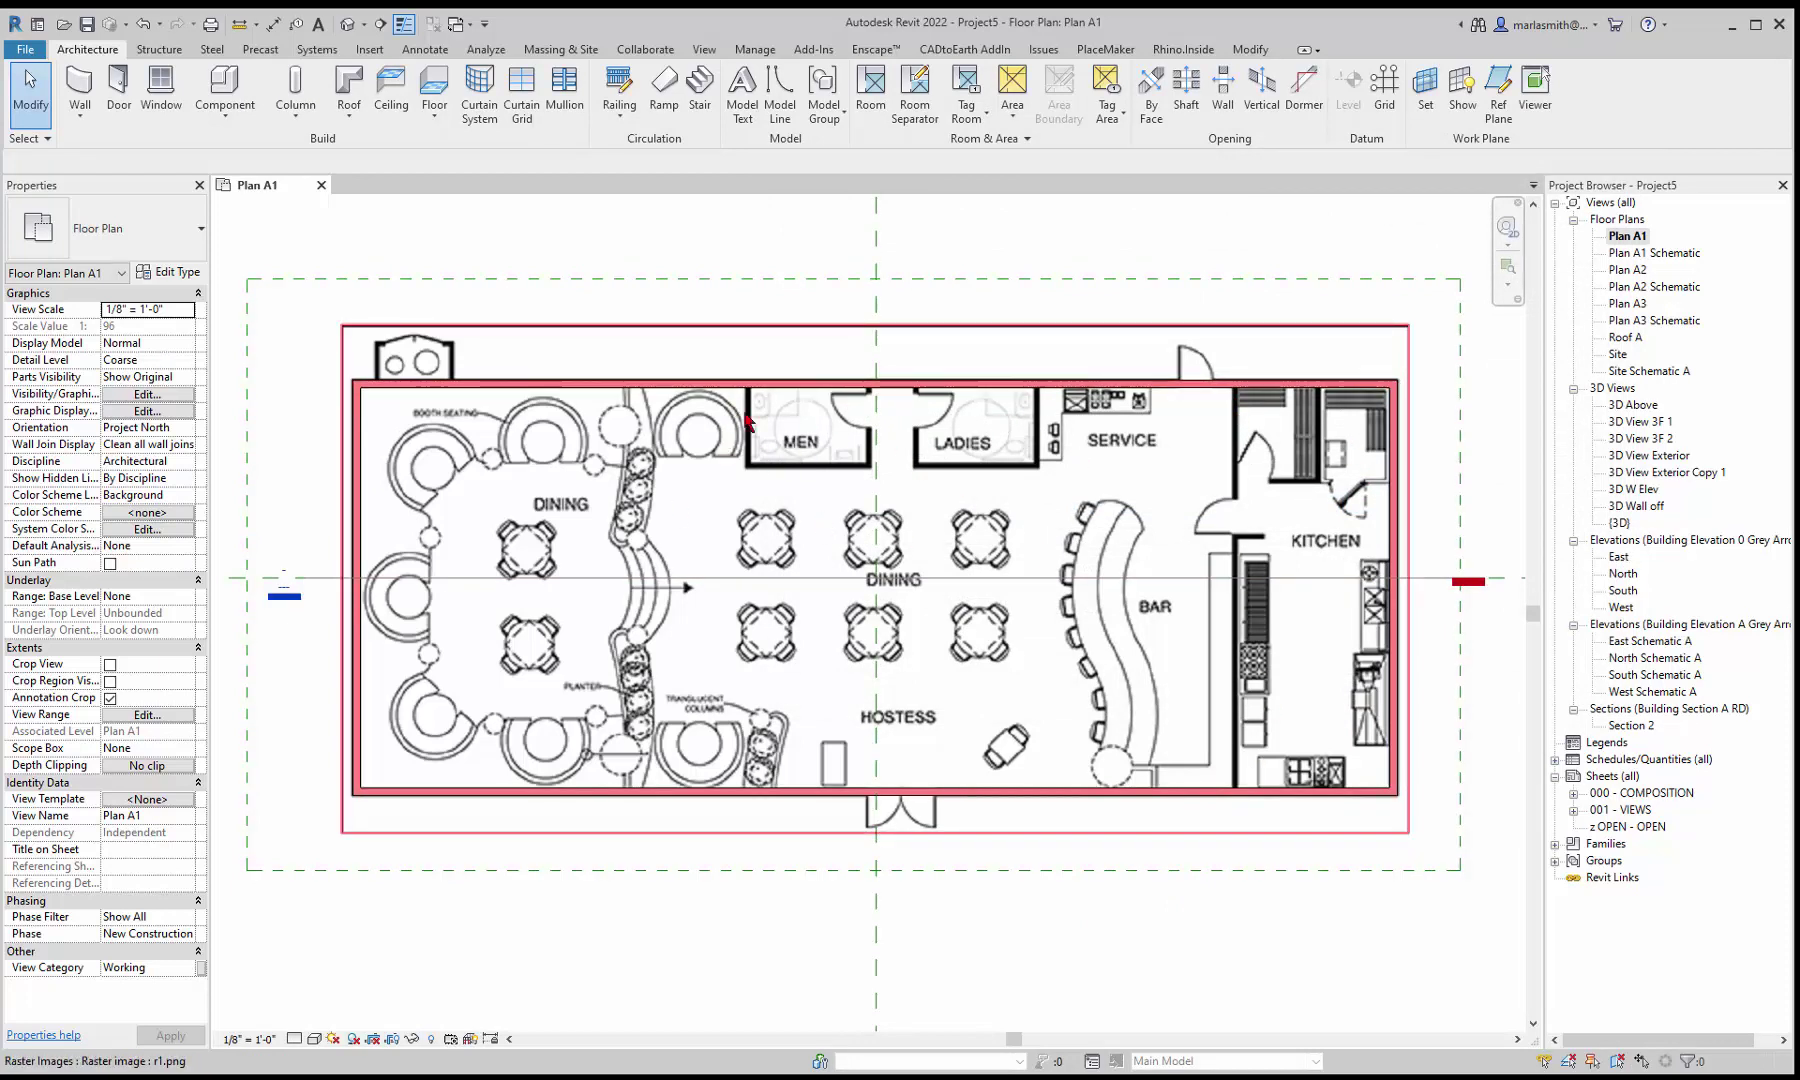
Step: Draw a 0 Generic - Interior 5" wall from top to bottom outer wall, dividing kitchen from bar
left_click(82, 116)
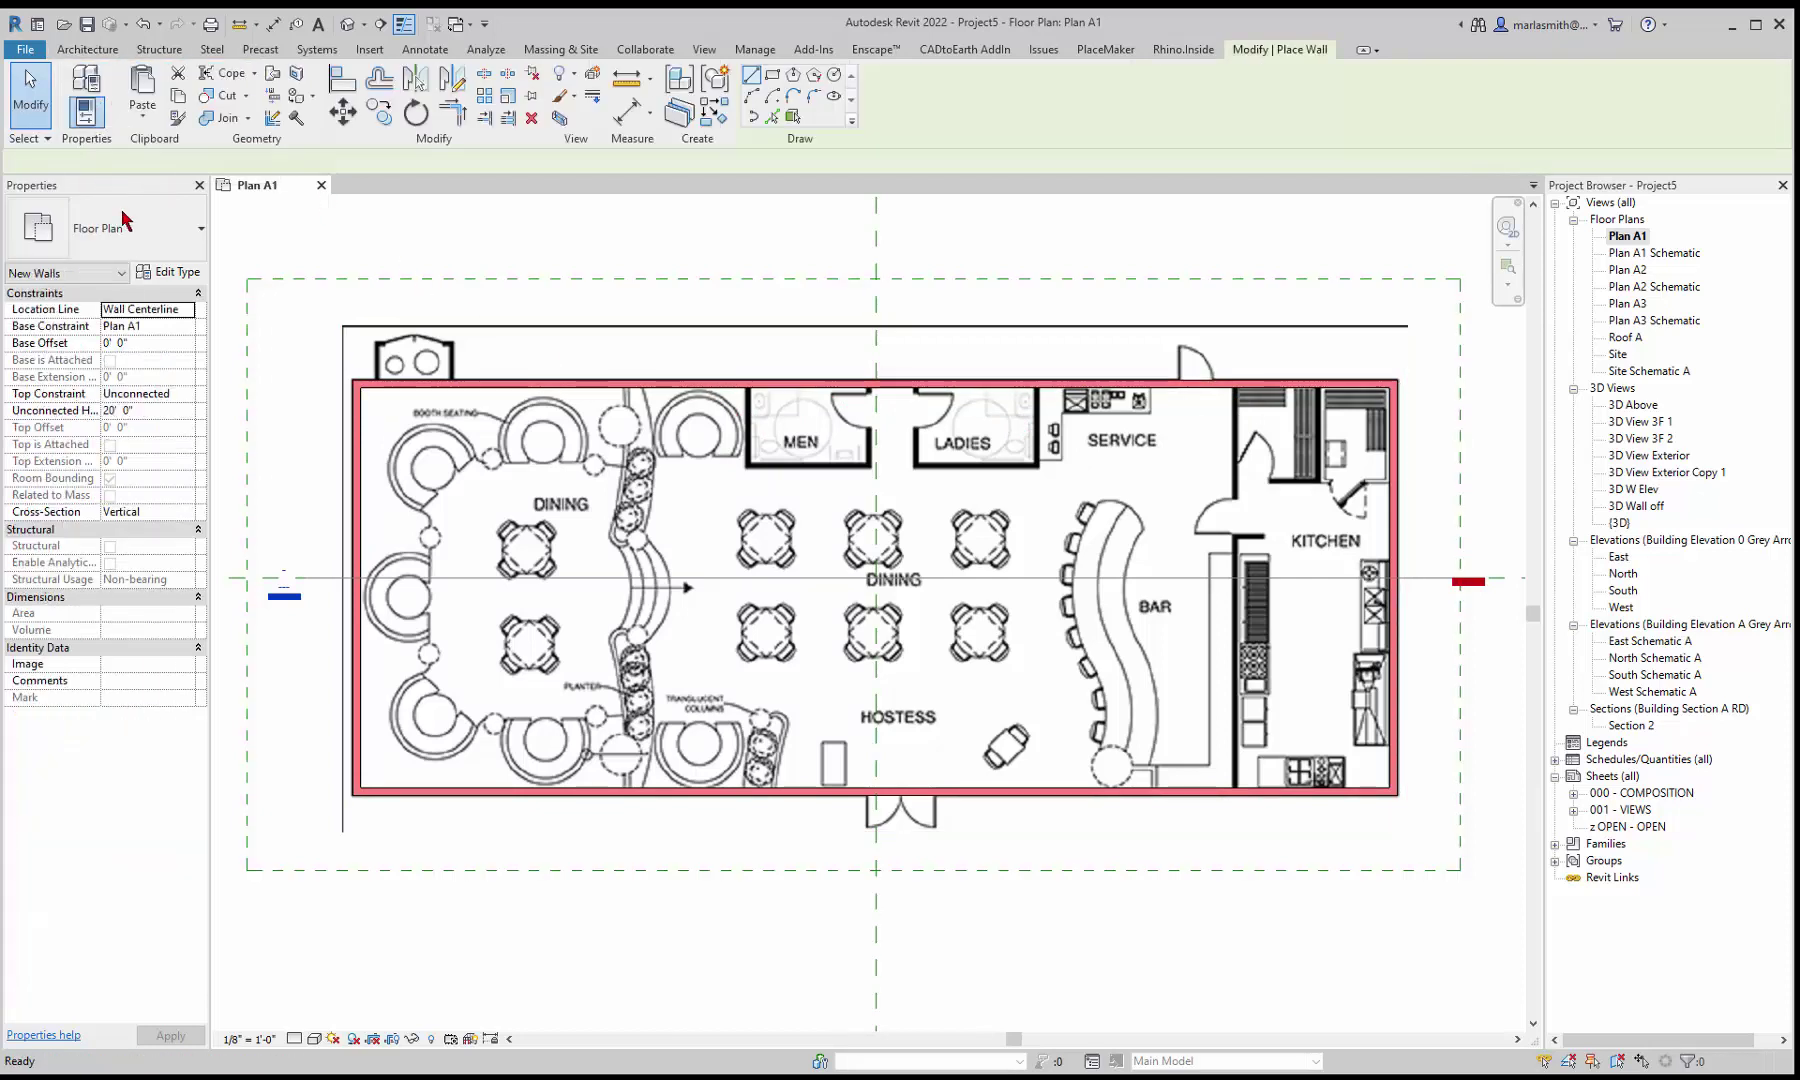
left_click(176, 240)
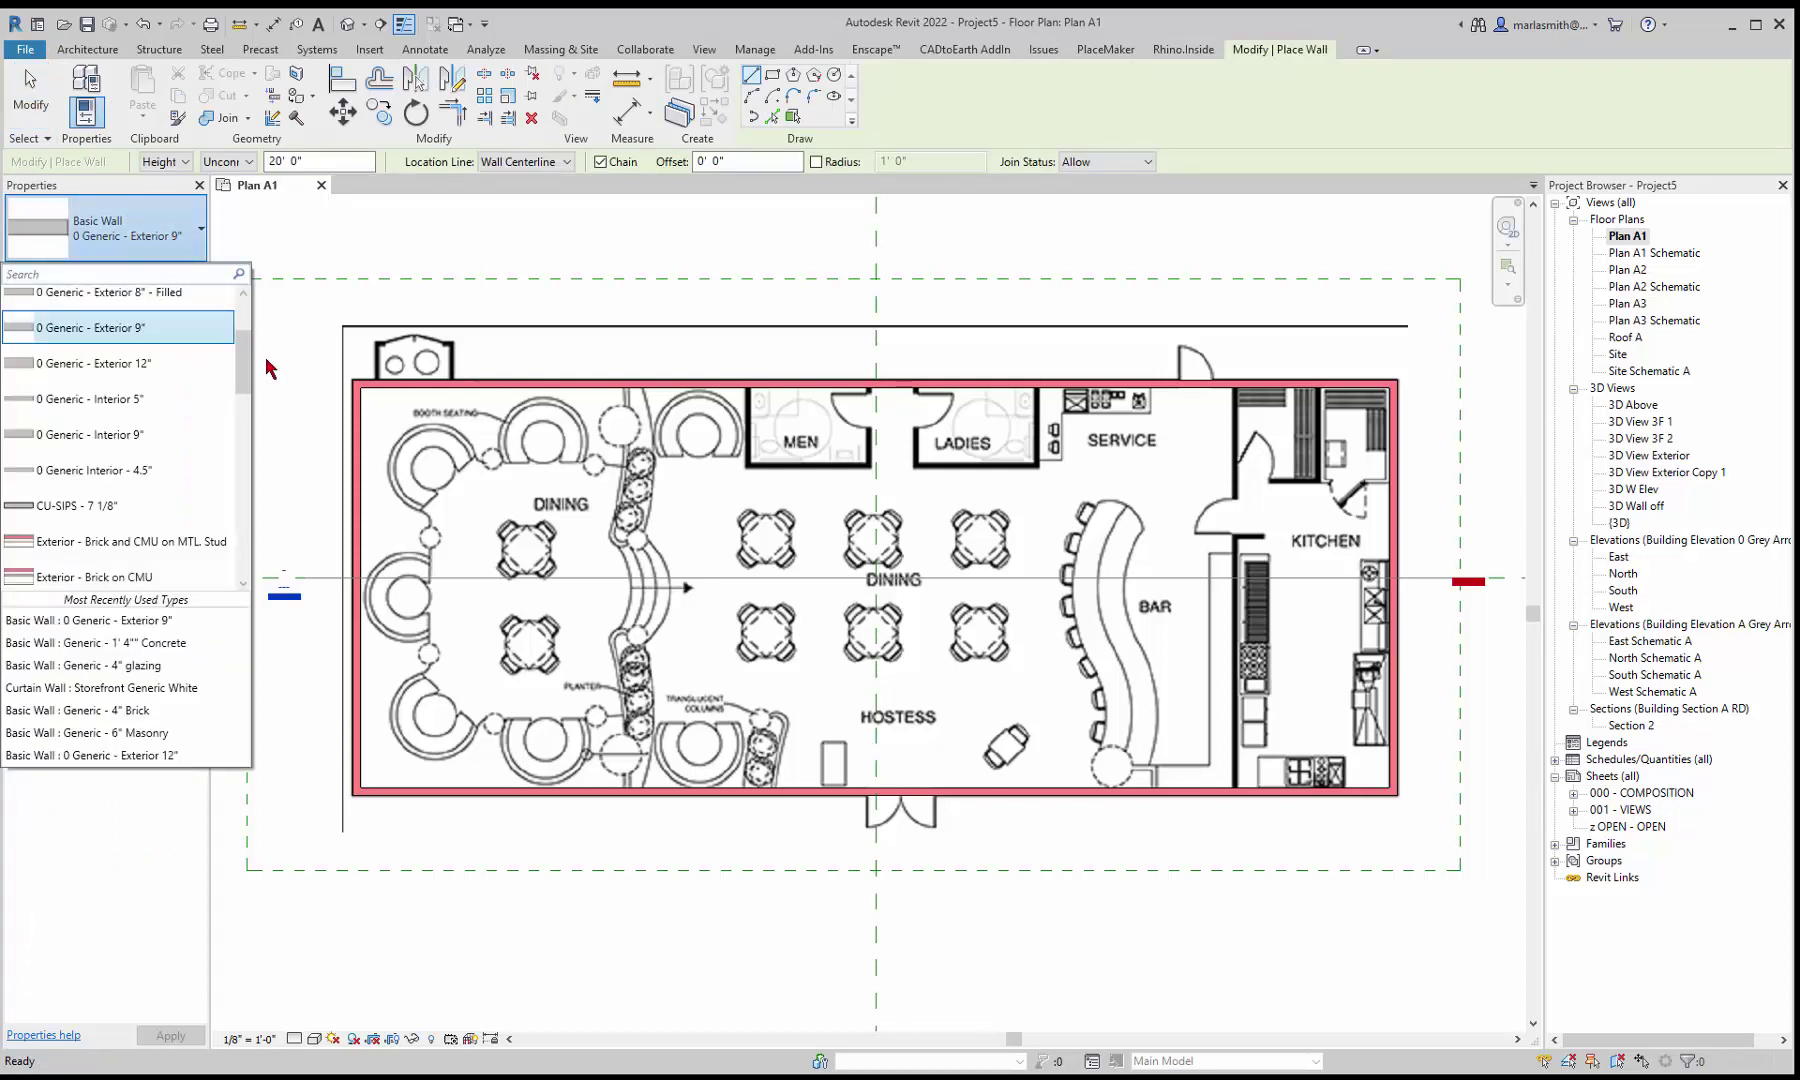
mouse_move(245, 372)
left_mouse_down()
mouse_move(256, 430)
mouse_move(250, 355)
mouse_move(250, 382)
left_mouse_up()
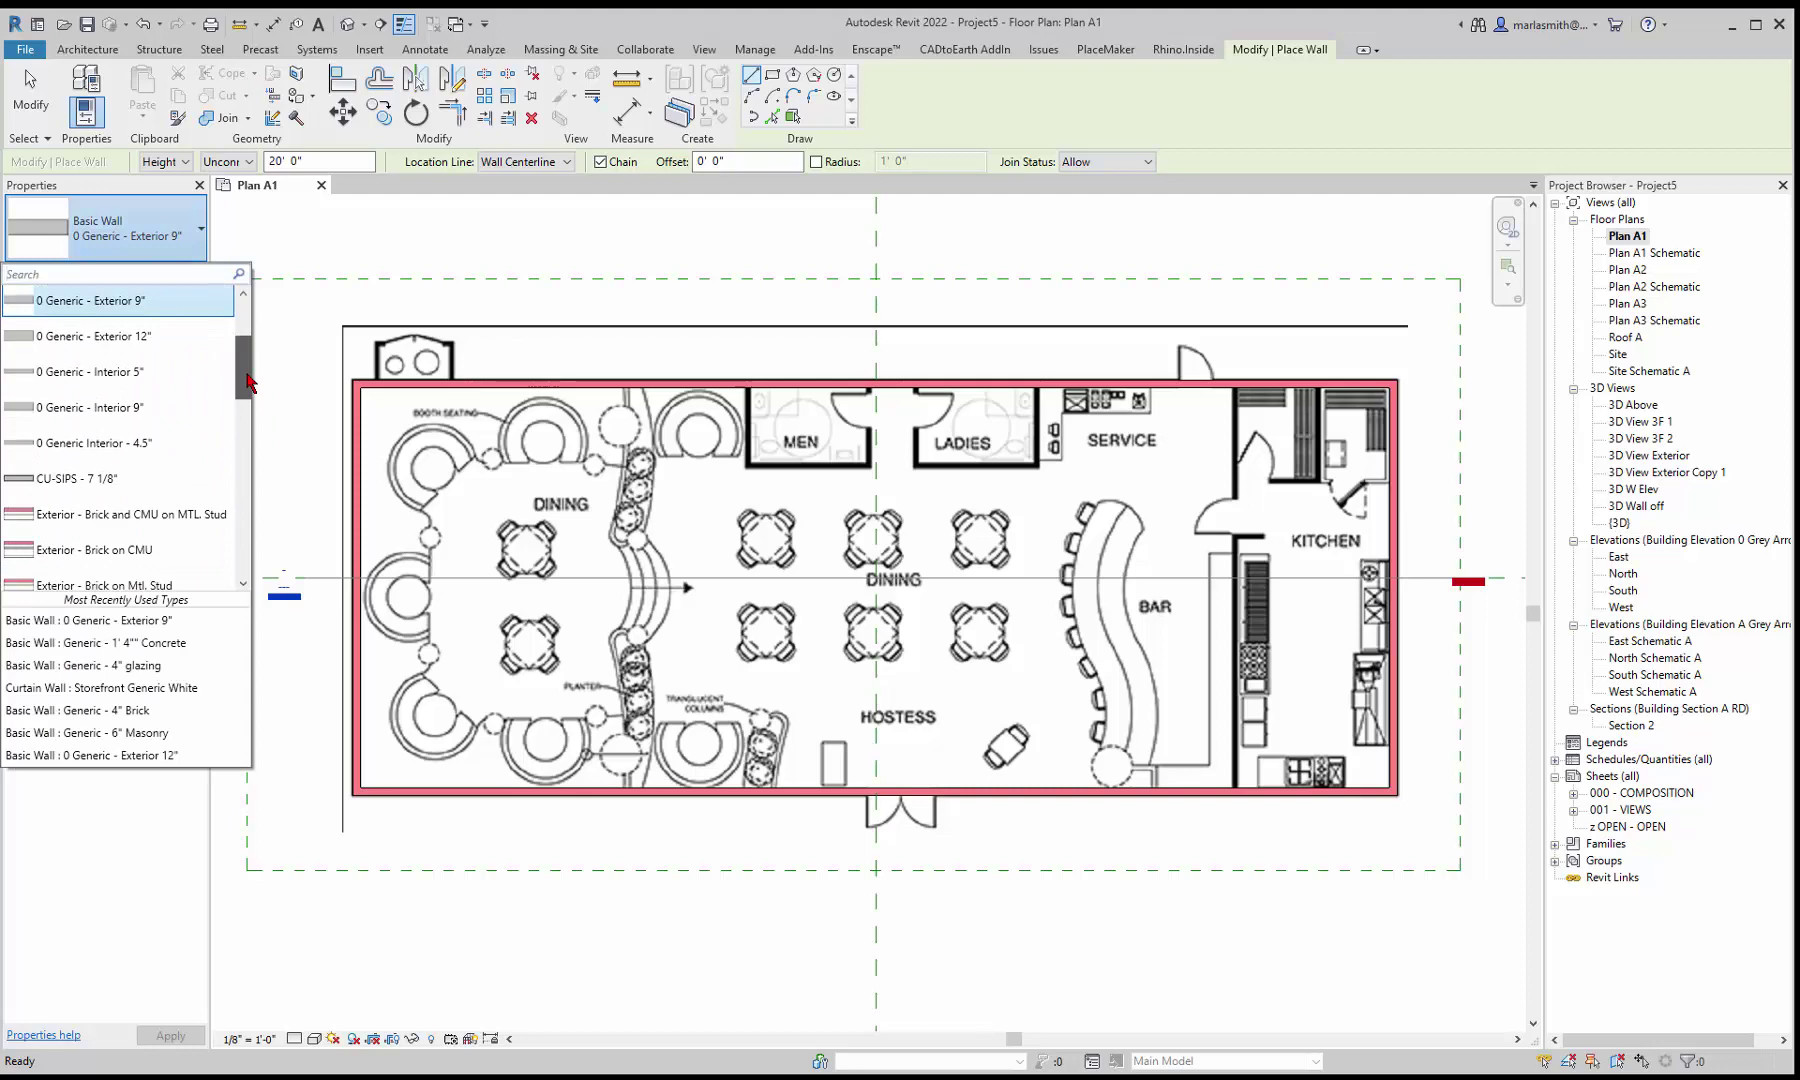
left_click(600, 407)
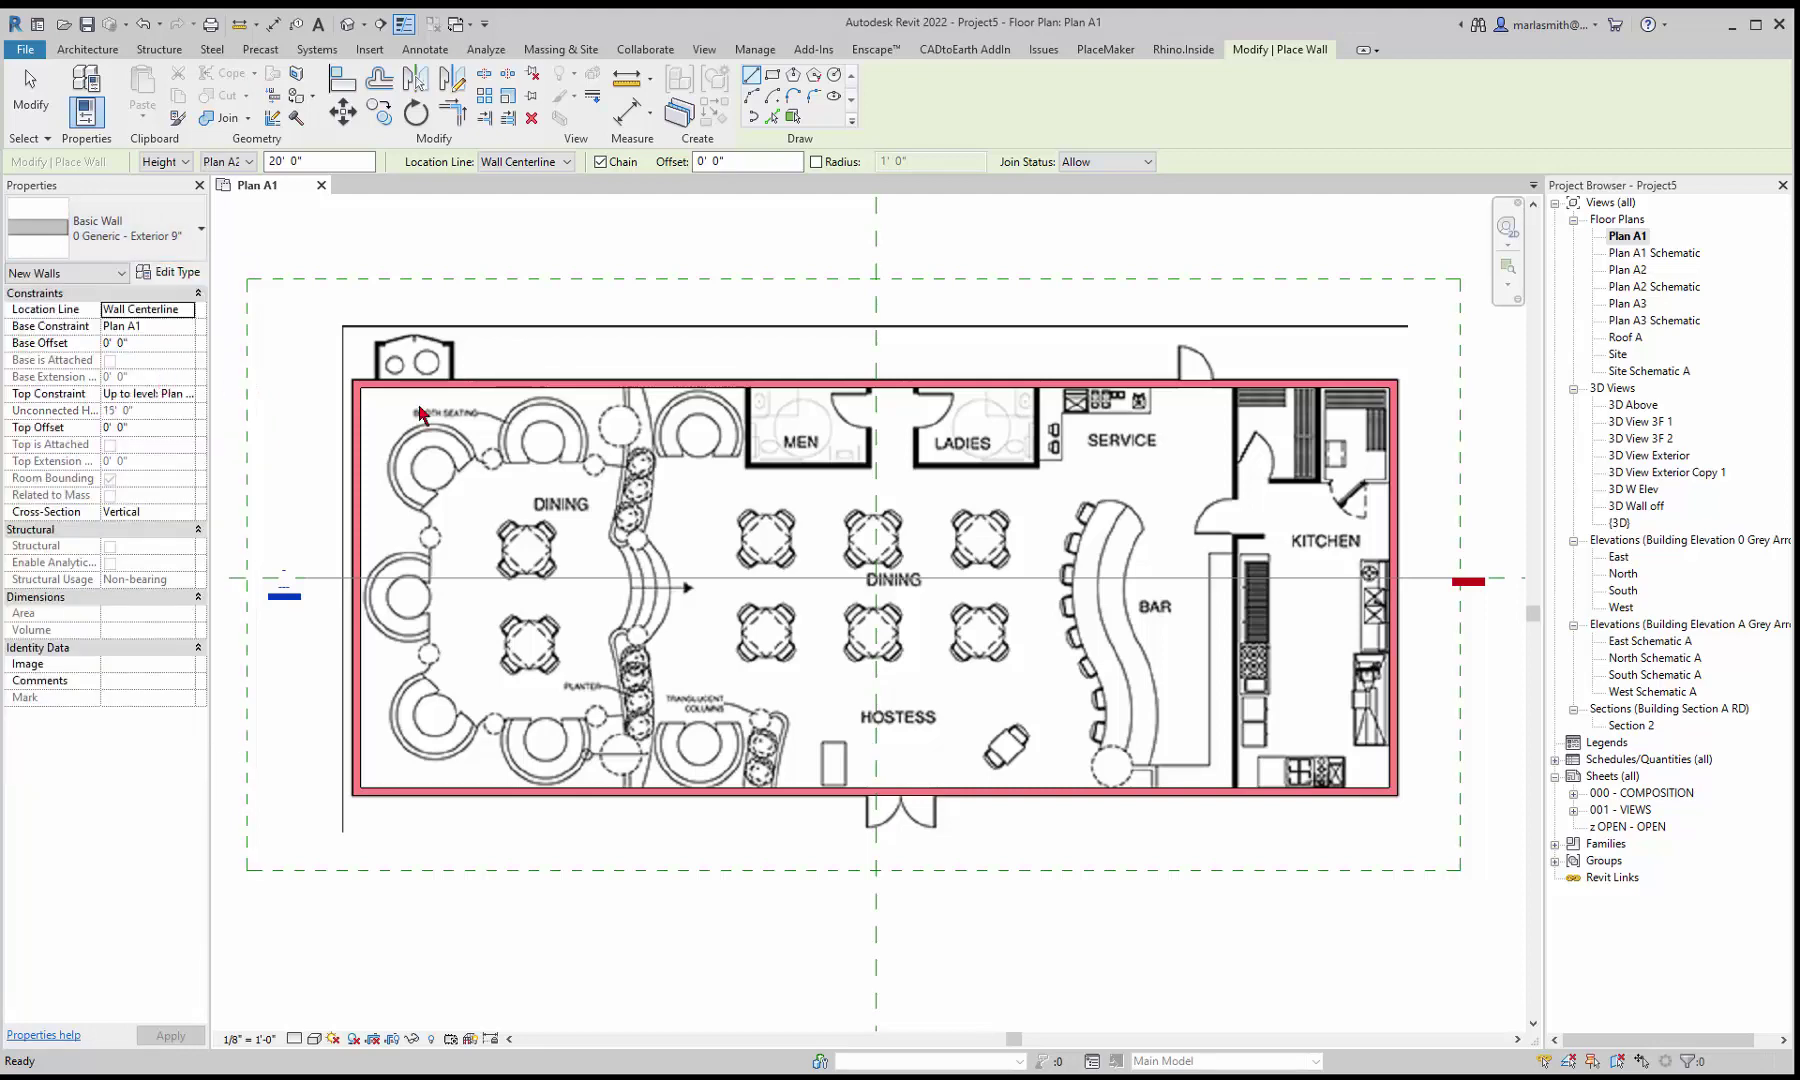
scroll(1188, 335, "up", 10)
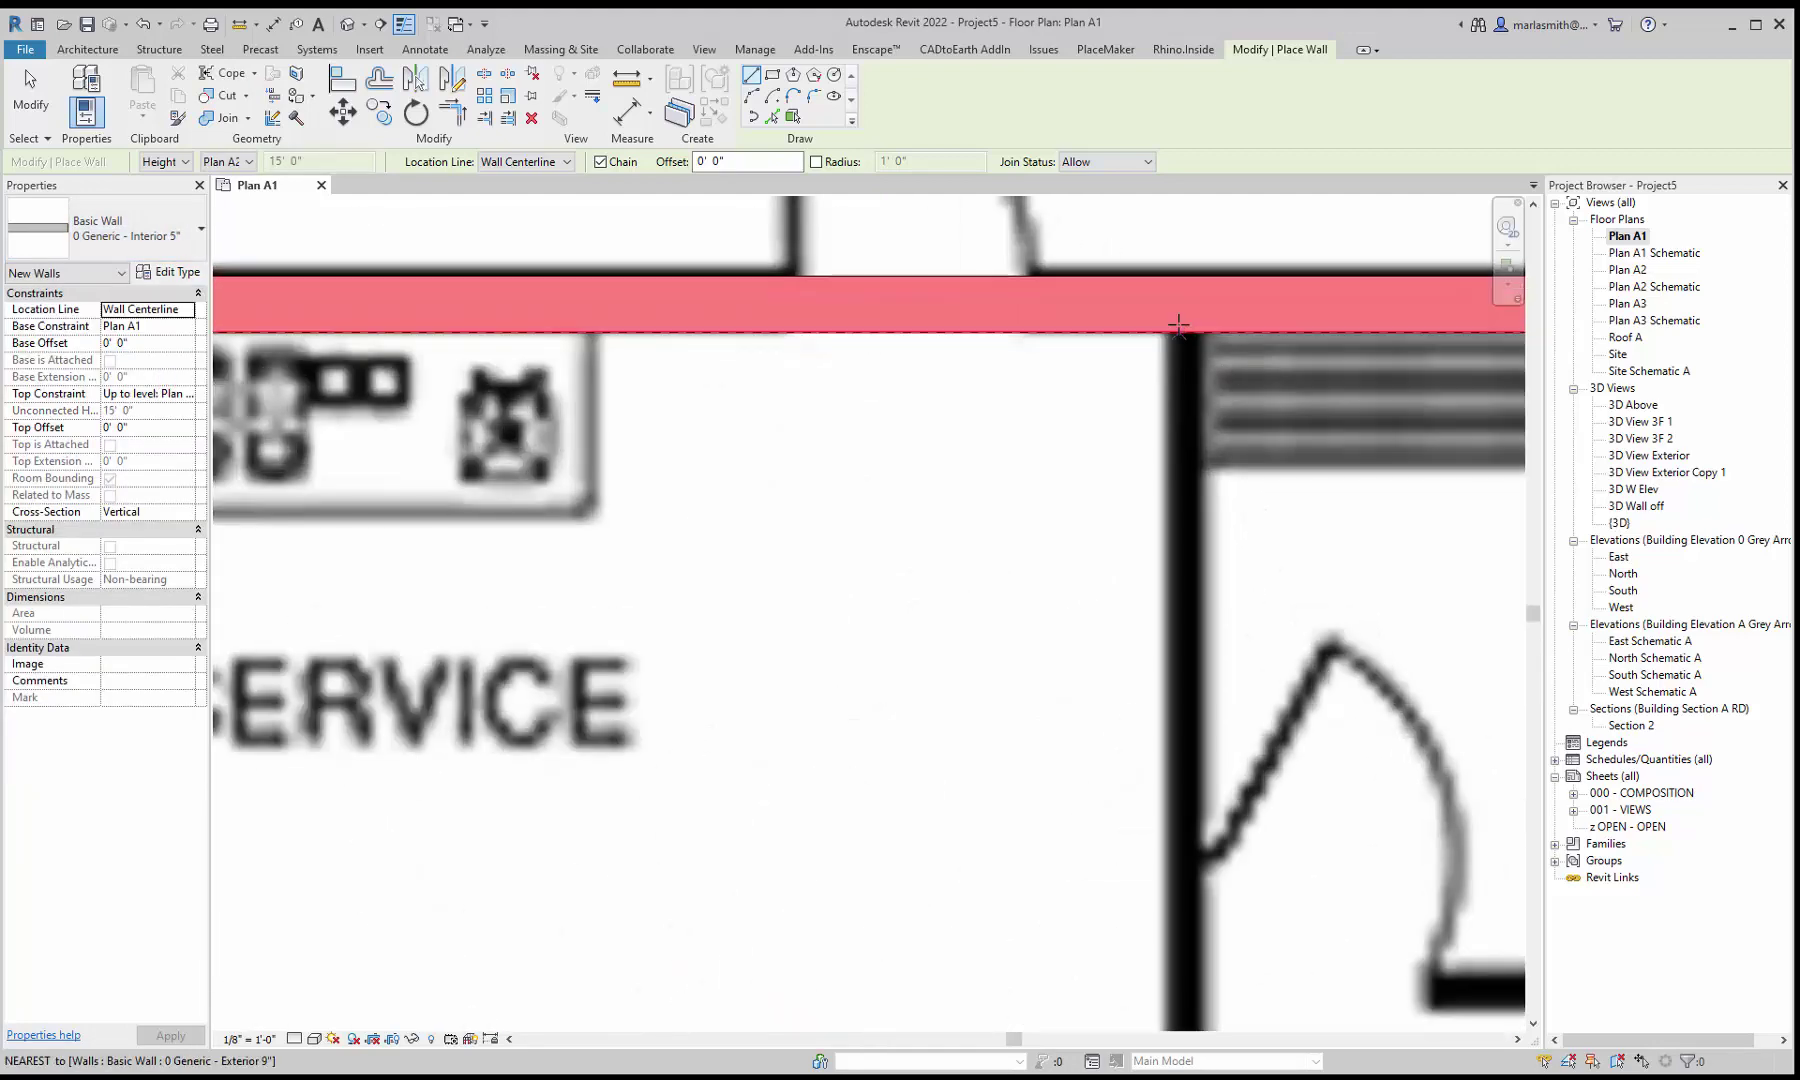
left_click(1185, 327)
scroll(1185, 327, "down", 10)
scroll(1185, 748, "up", 4)
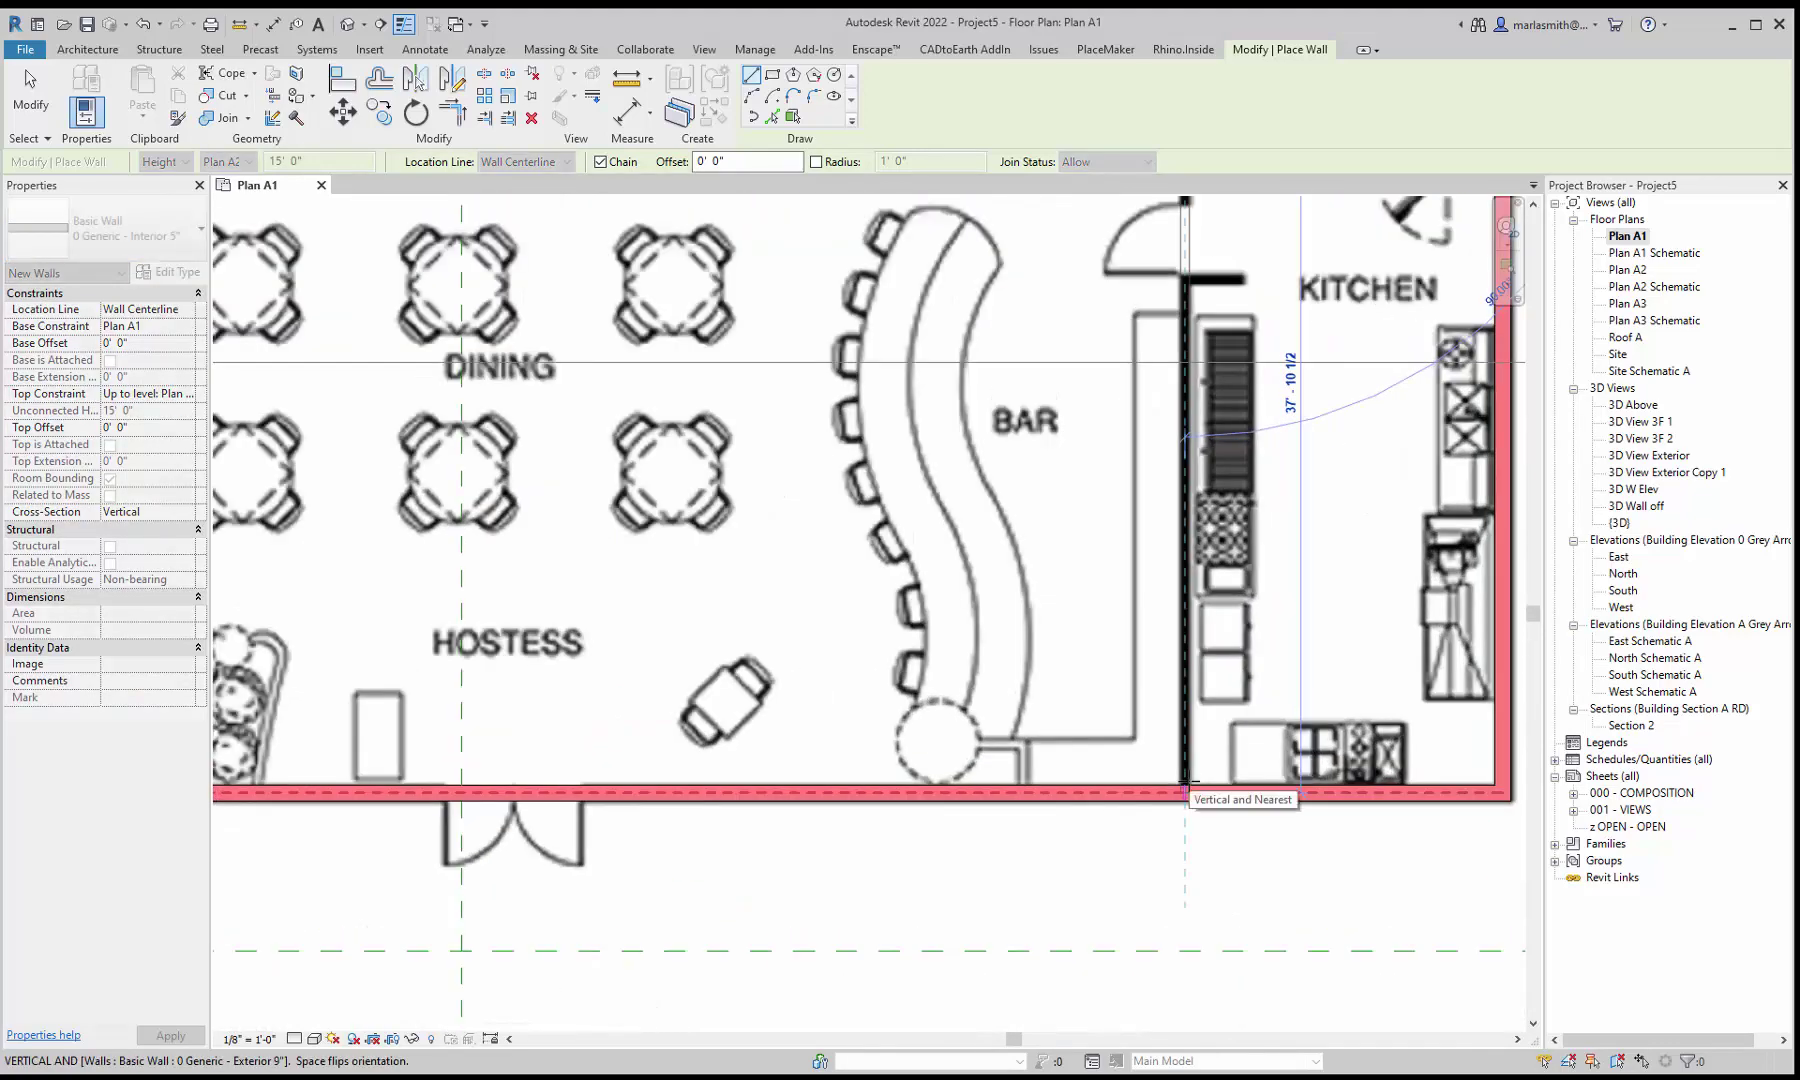
left_click(1185, 790)
key("Escape")
Step: Trace the MEN restroom's left, bottom and right walls back to the top wall
scroll(1185, 790, "down", 6)
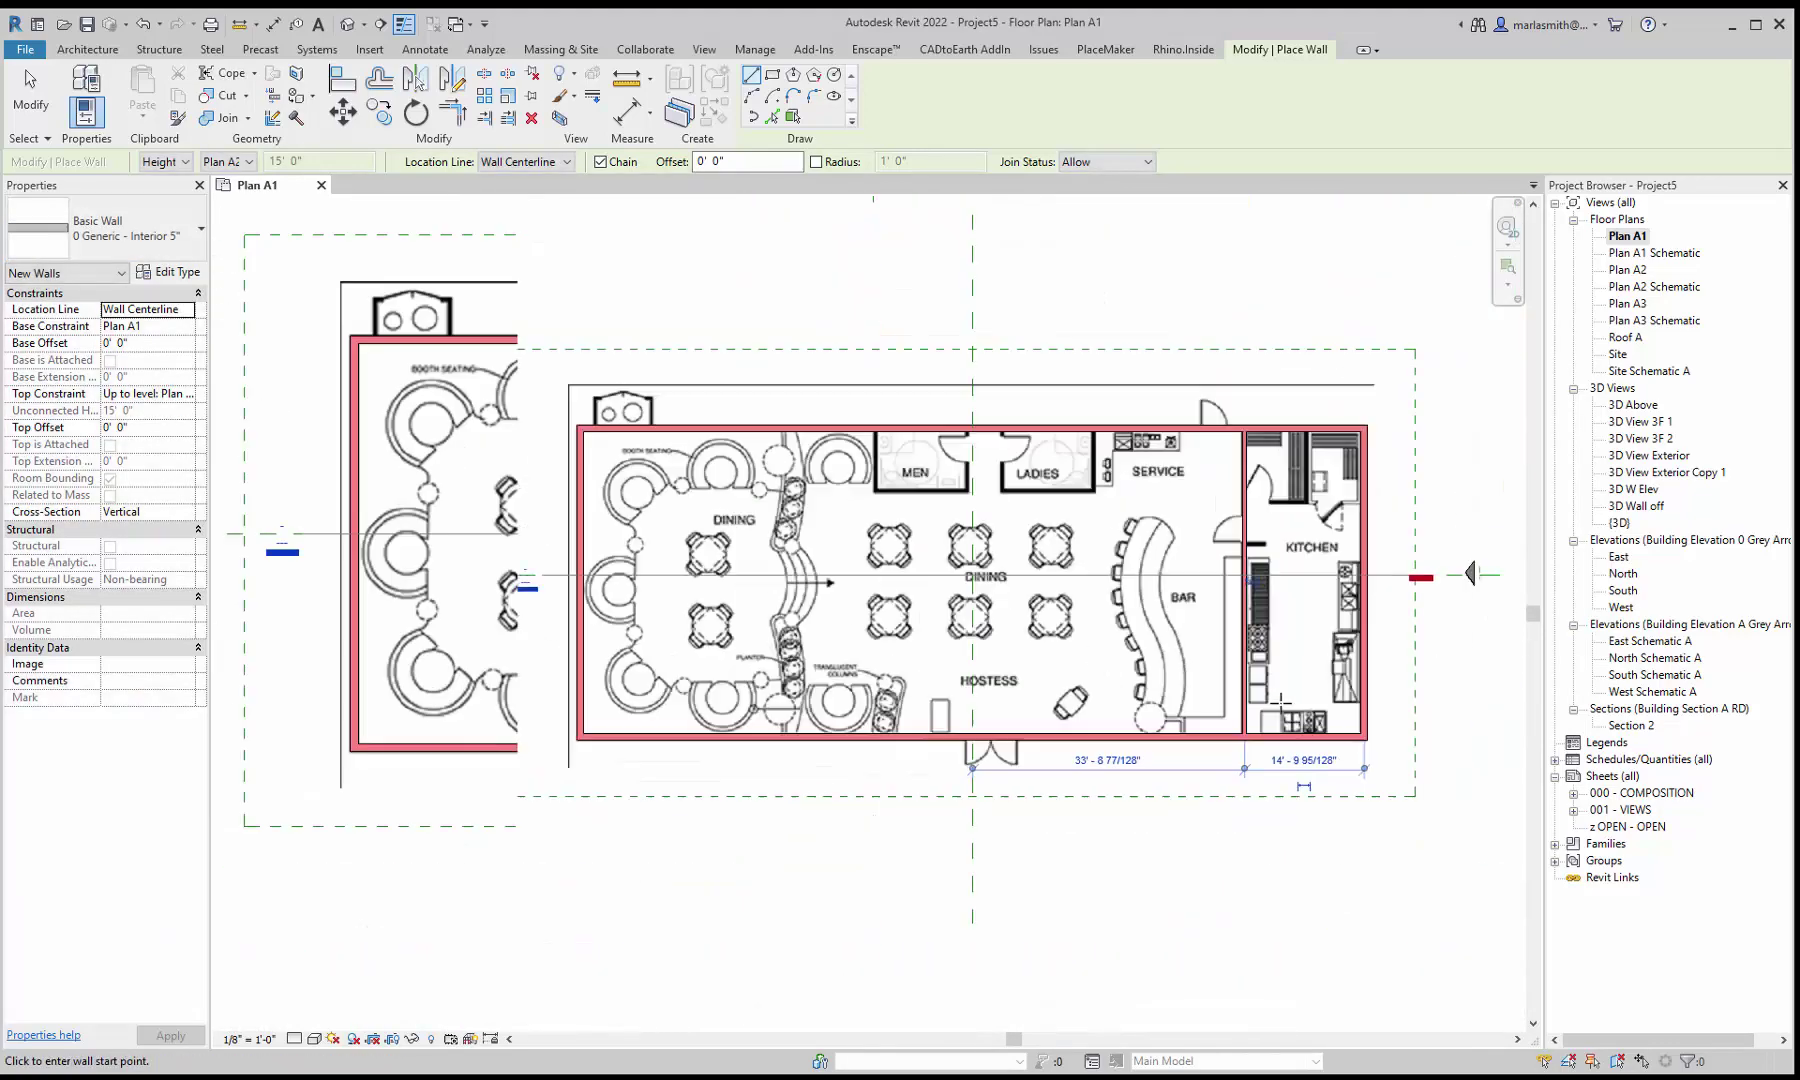
scroll(988, 500, "up", 4)
scroll(988, 500, "up", 4)
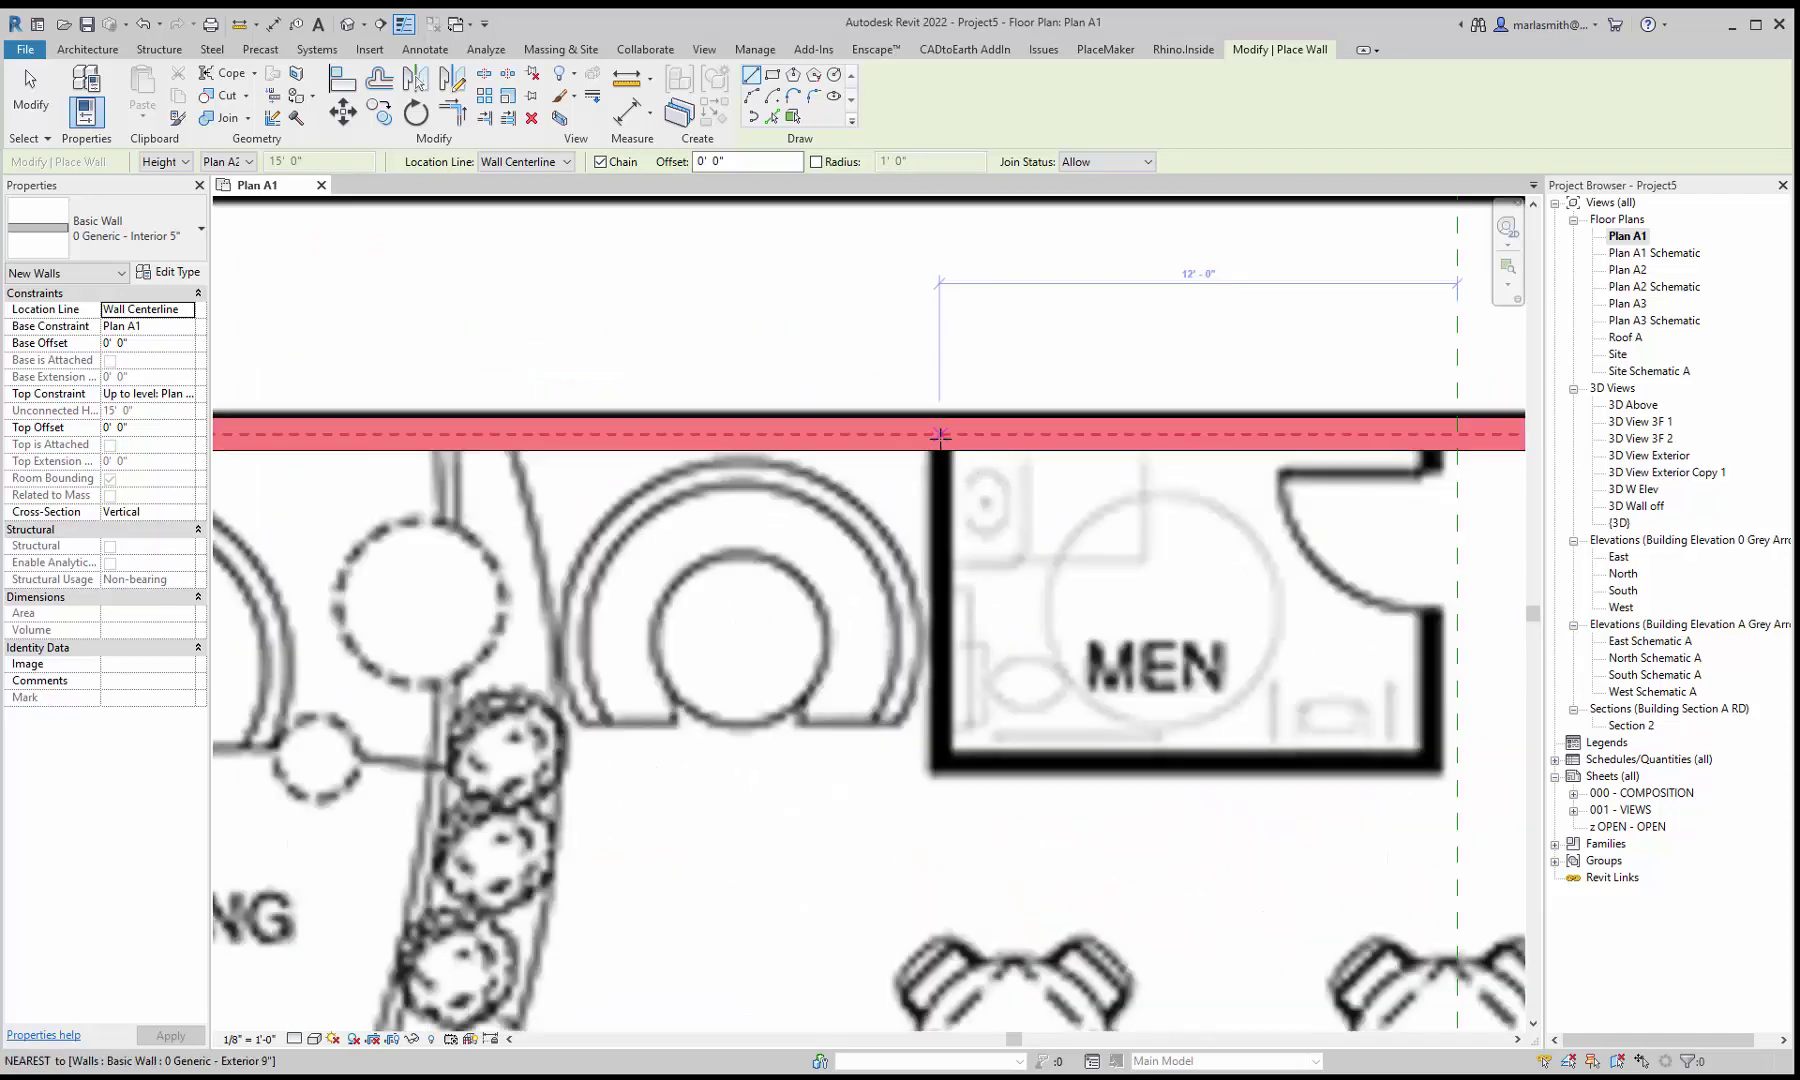
left_click(940, 436)
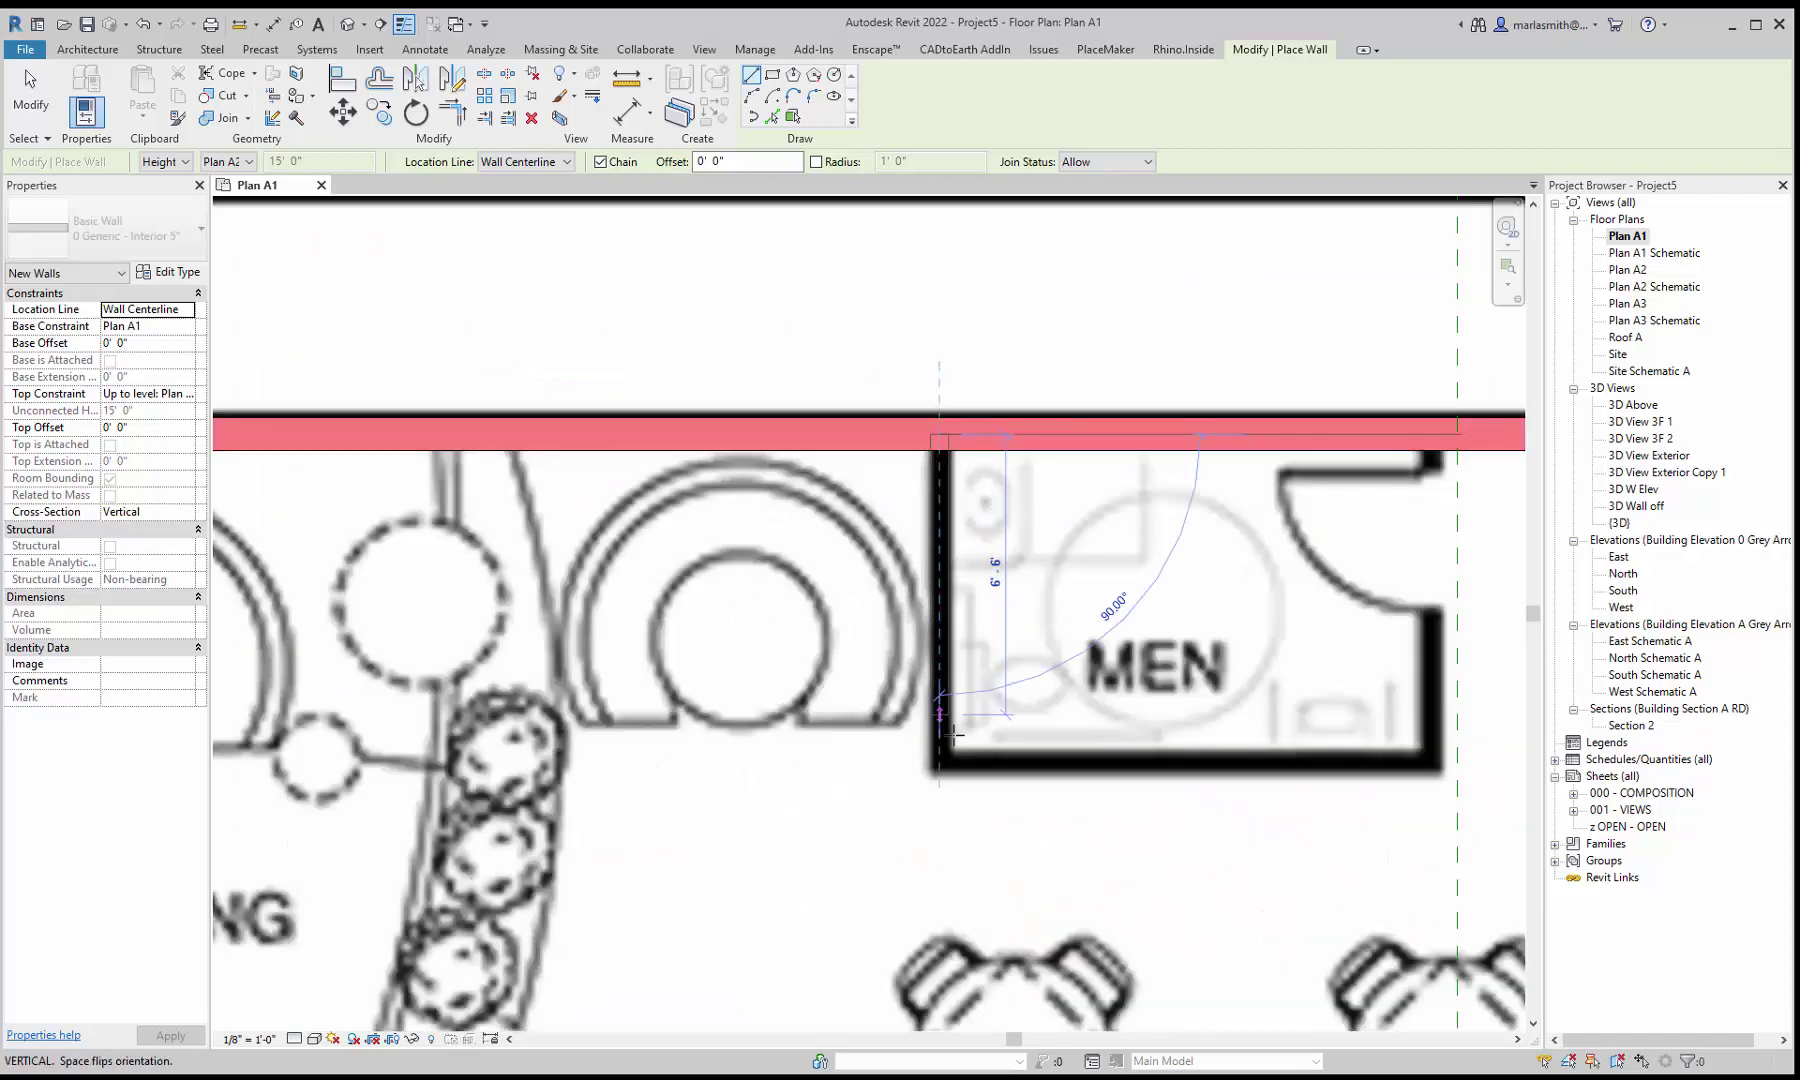
left_click(940, 766)
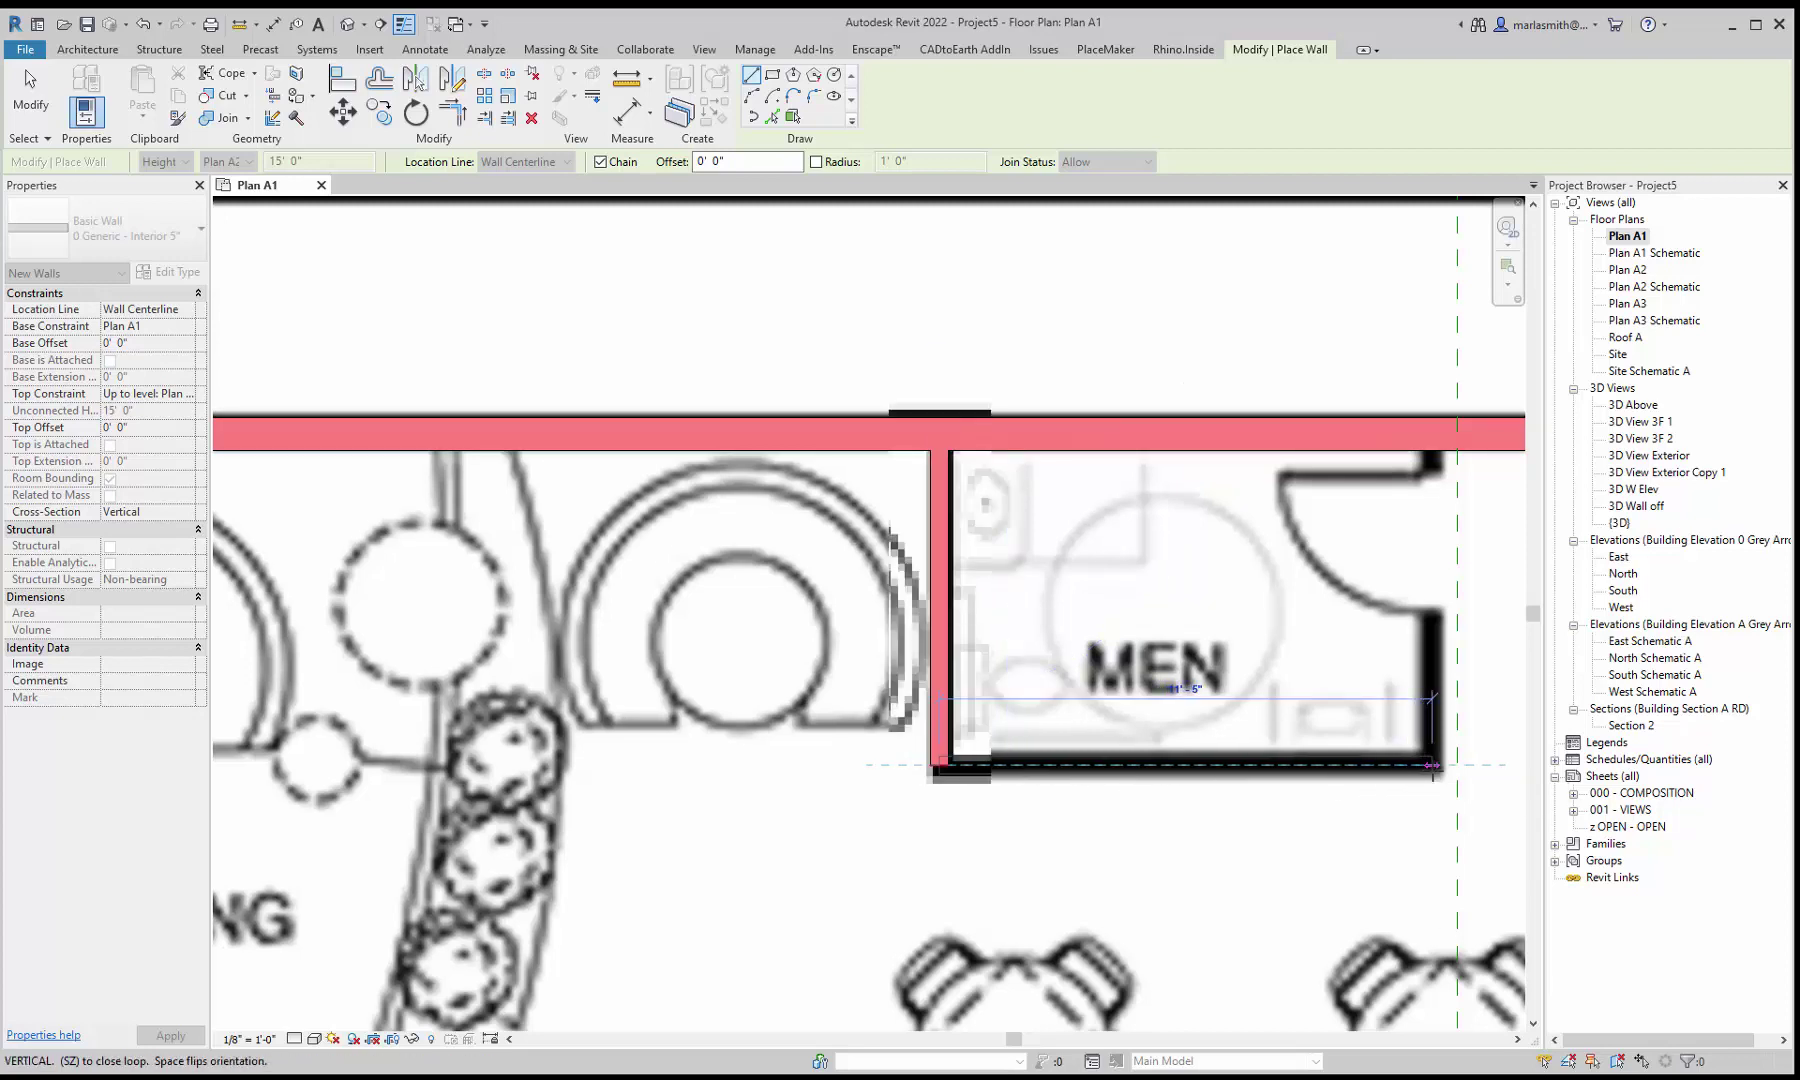
left_click(1424, 765)
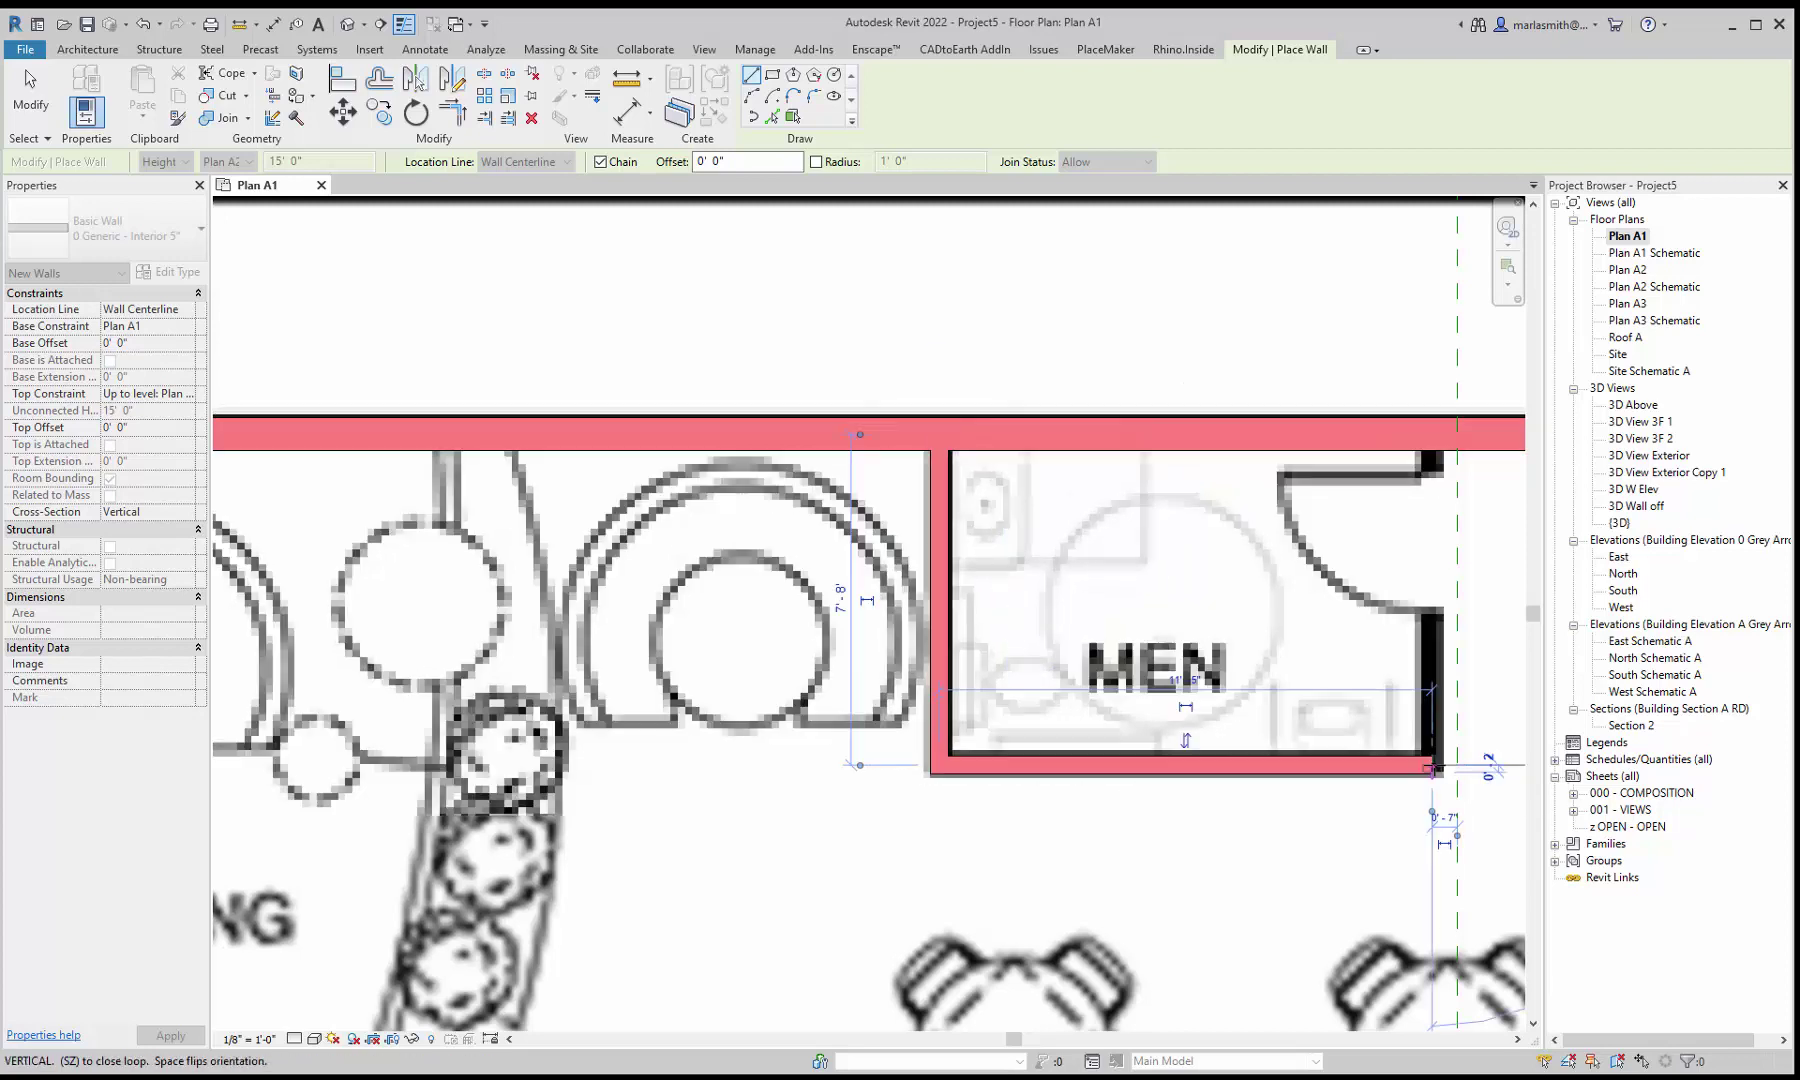
left_click(1430, 447)
scroll(1060, 392, "down", 3)
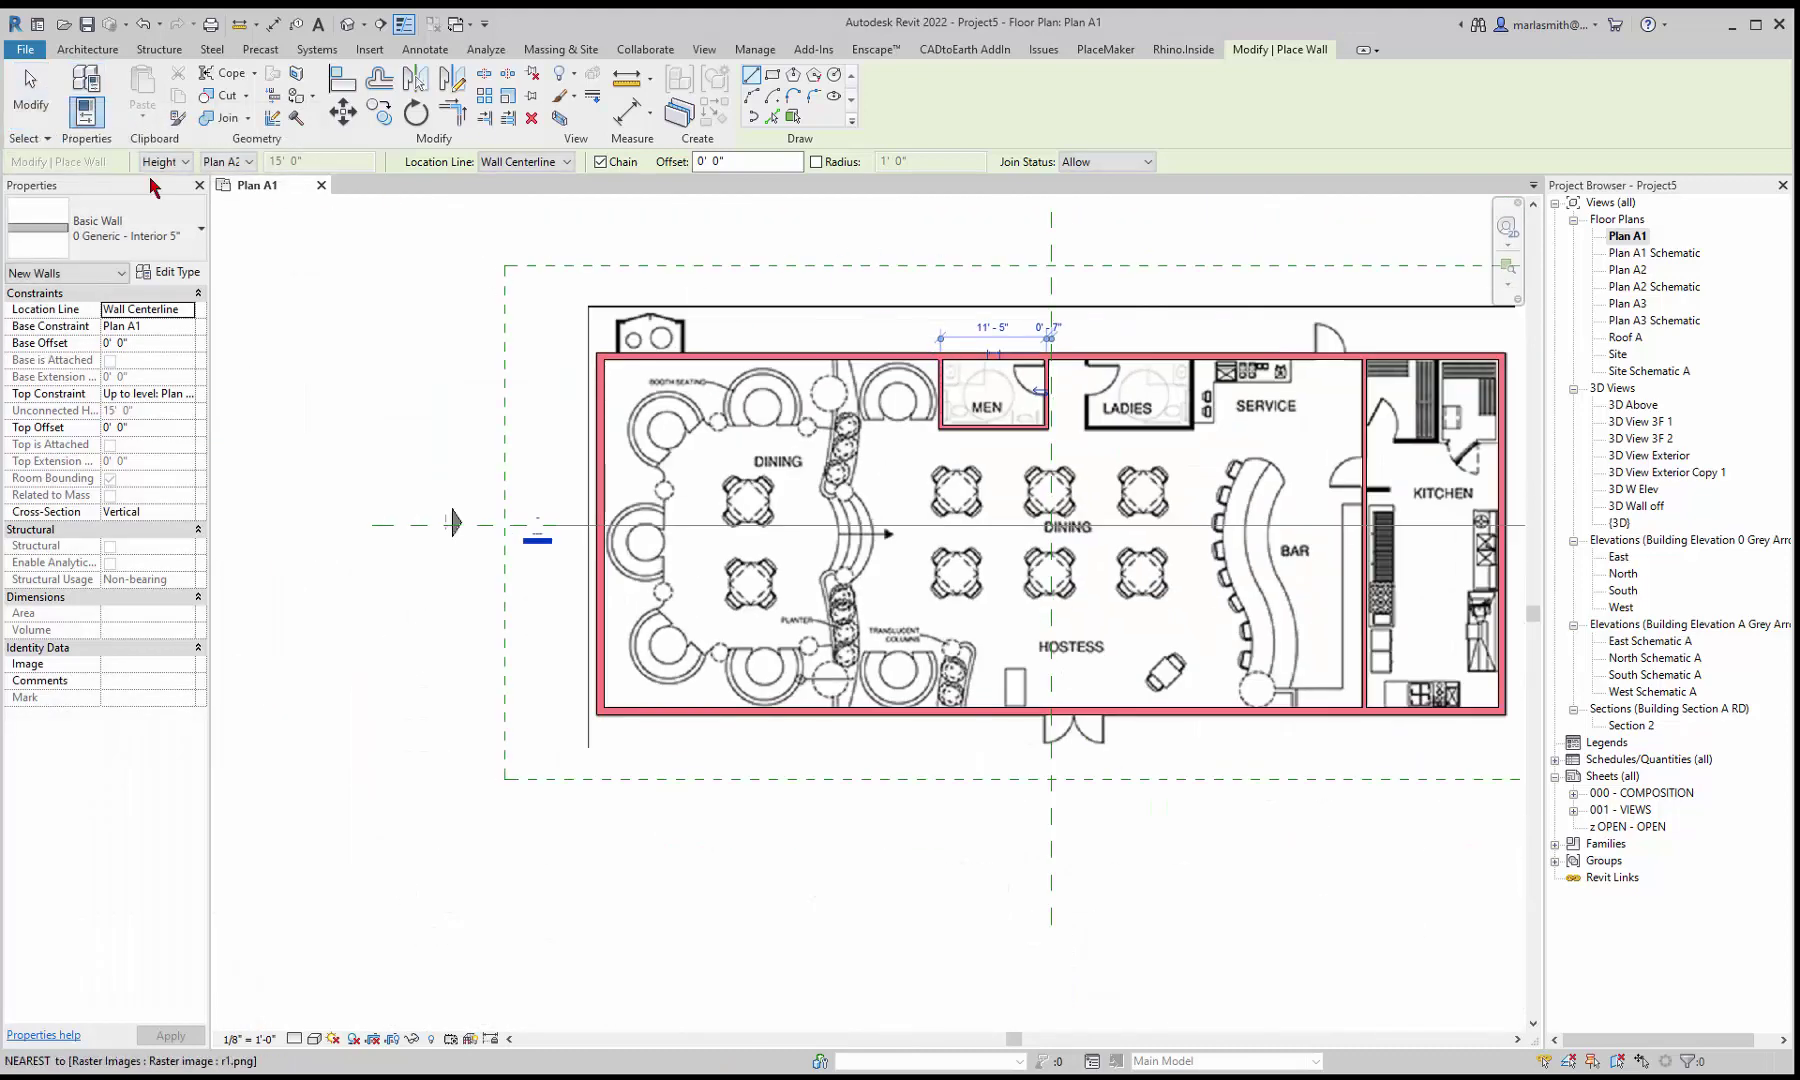
Step: Finish wall placement and window-select the three MEN restroom walls
left_click(30, 92)
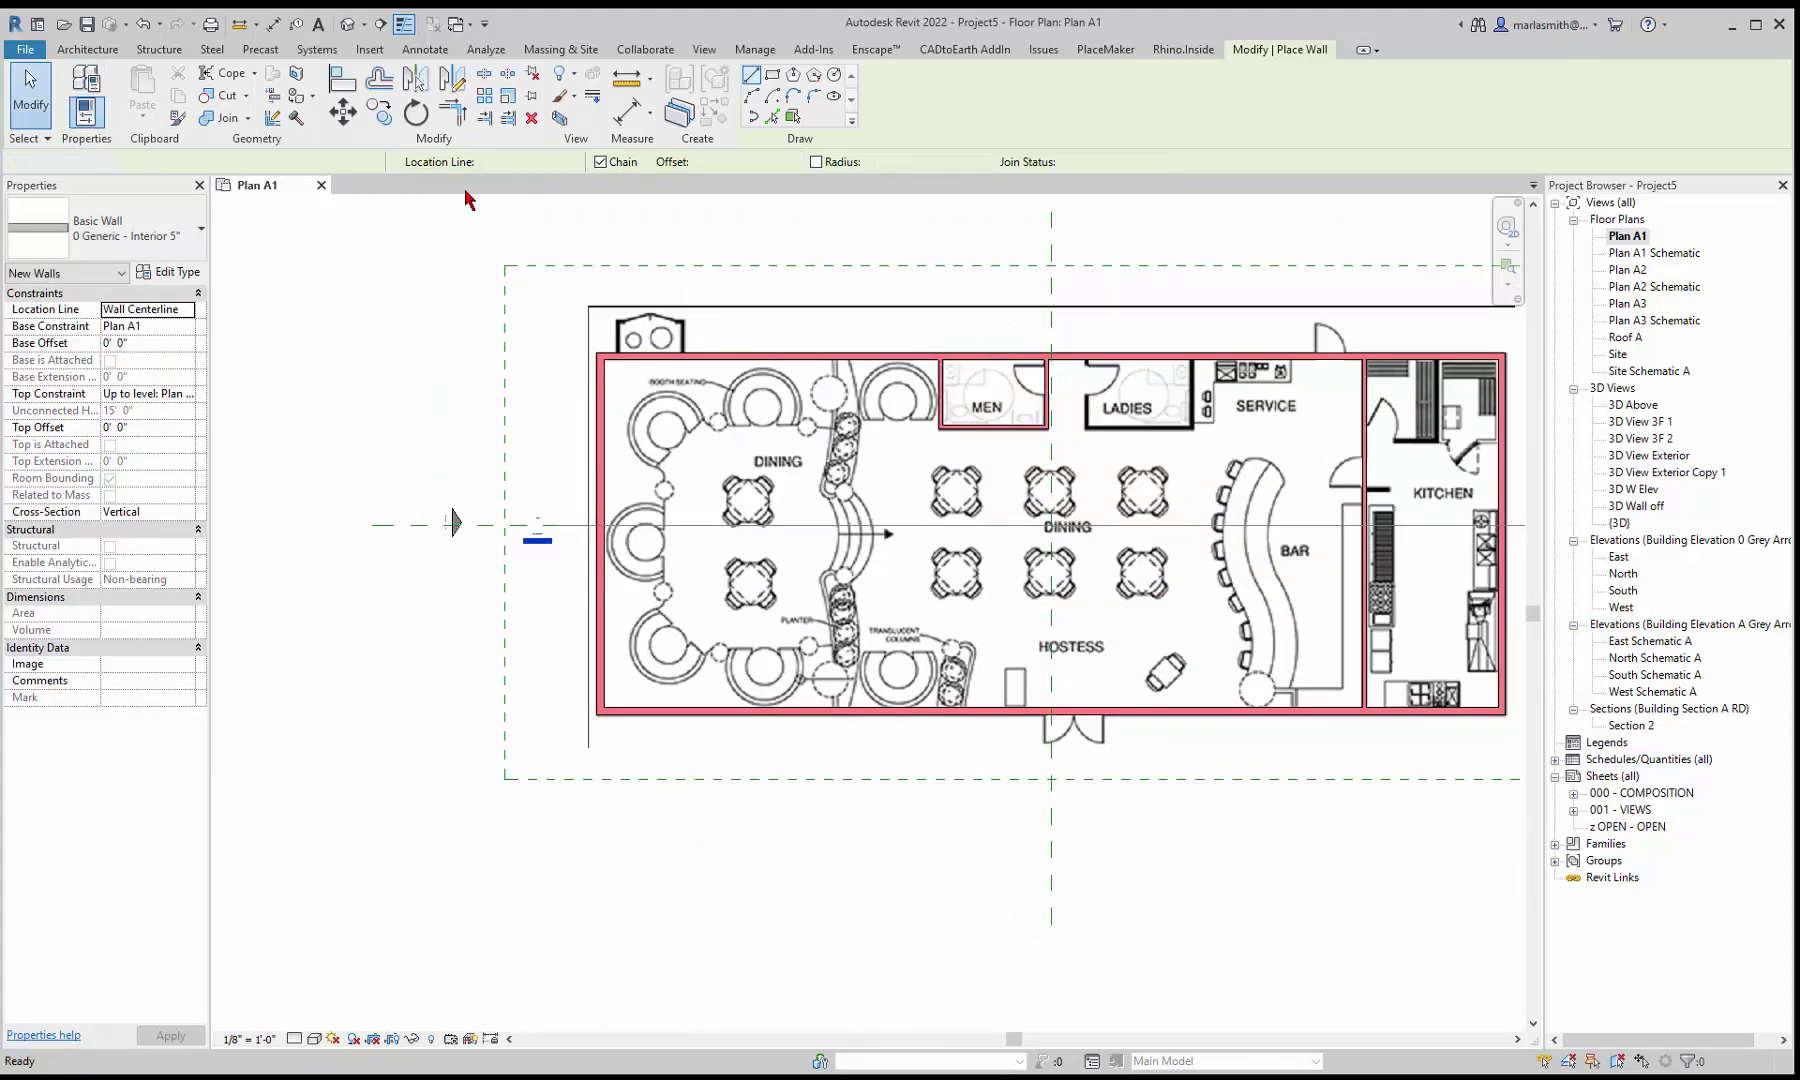
left_click(966, 322)
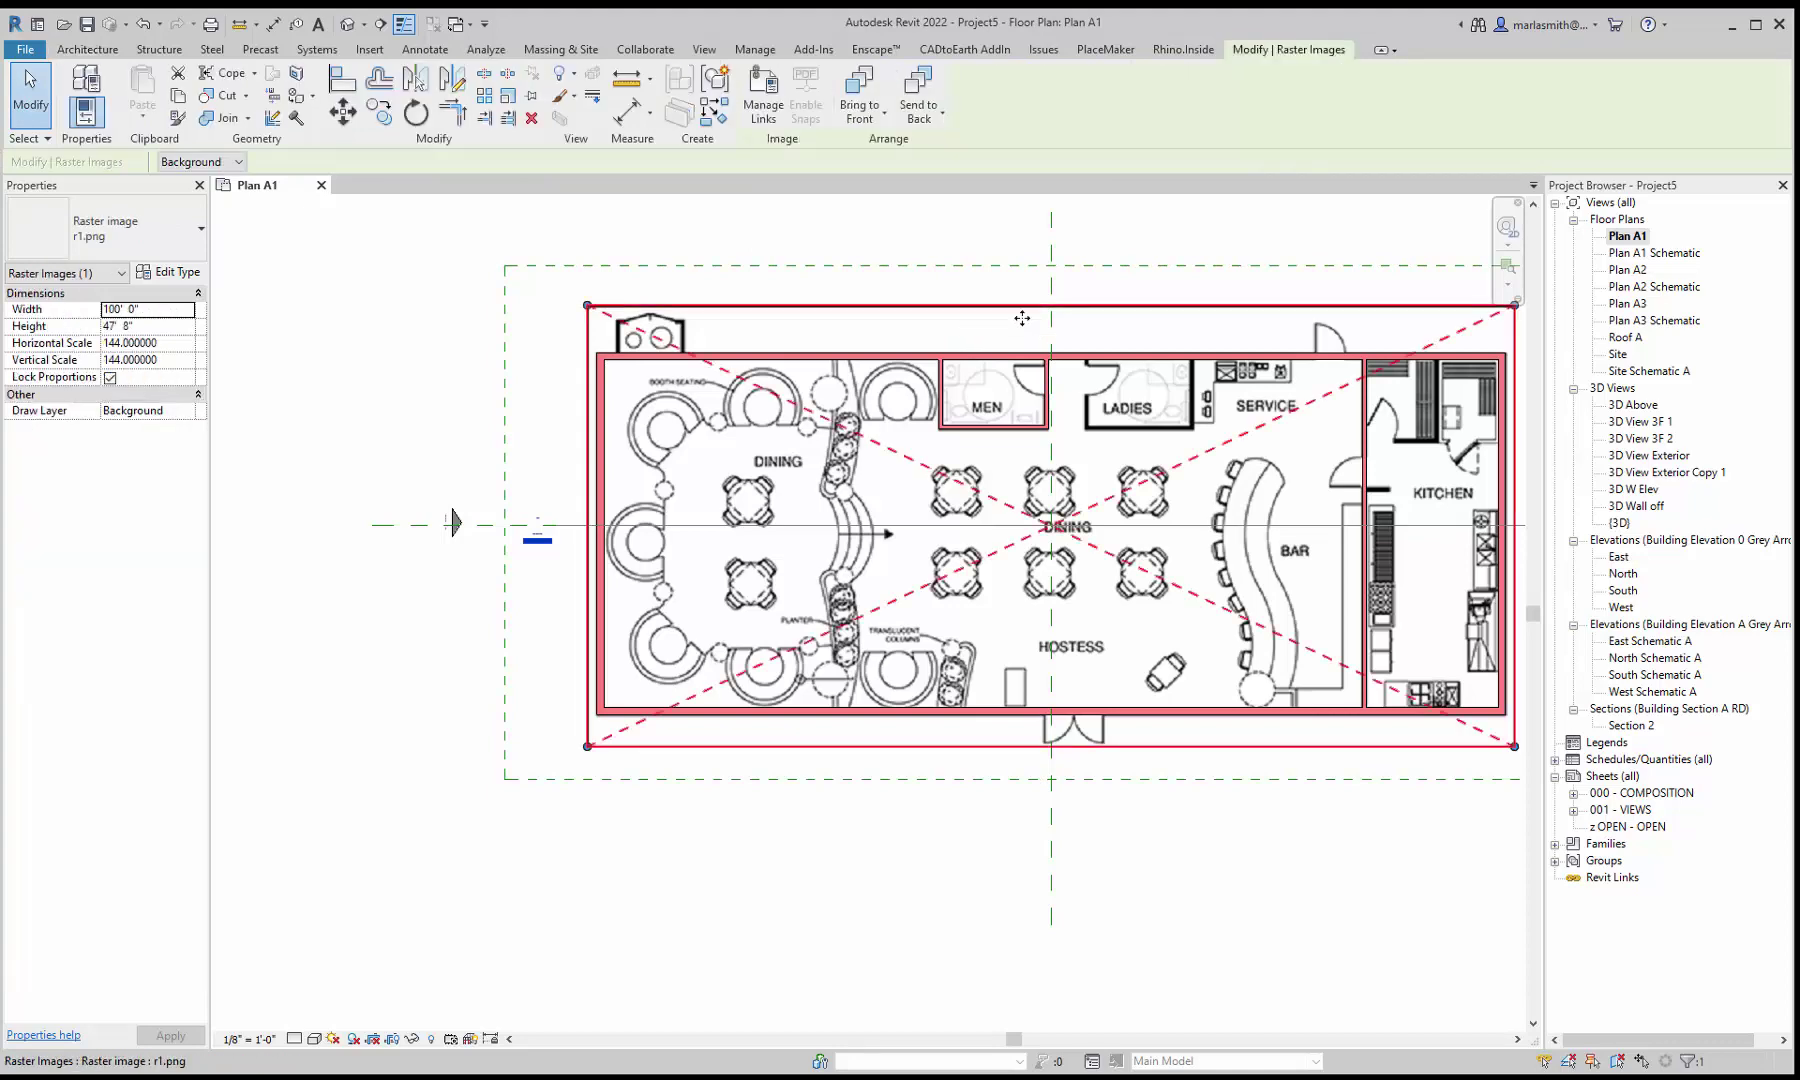
left_click(904, 245)
scroll(952, 283, "up", 2)
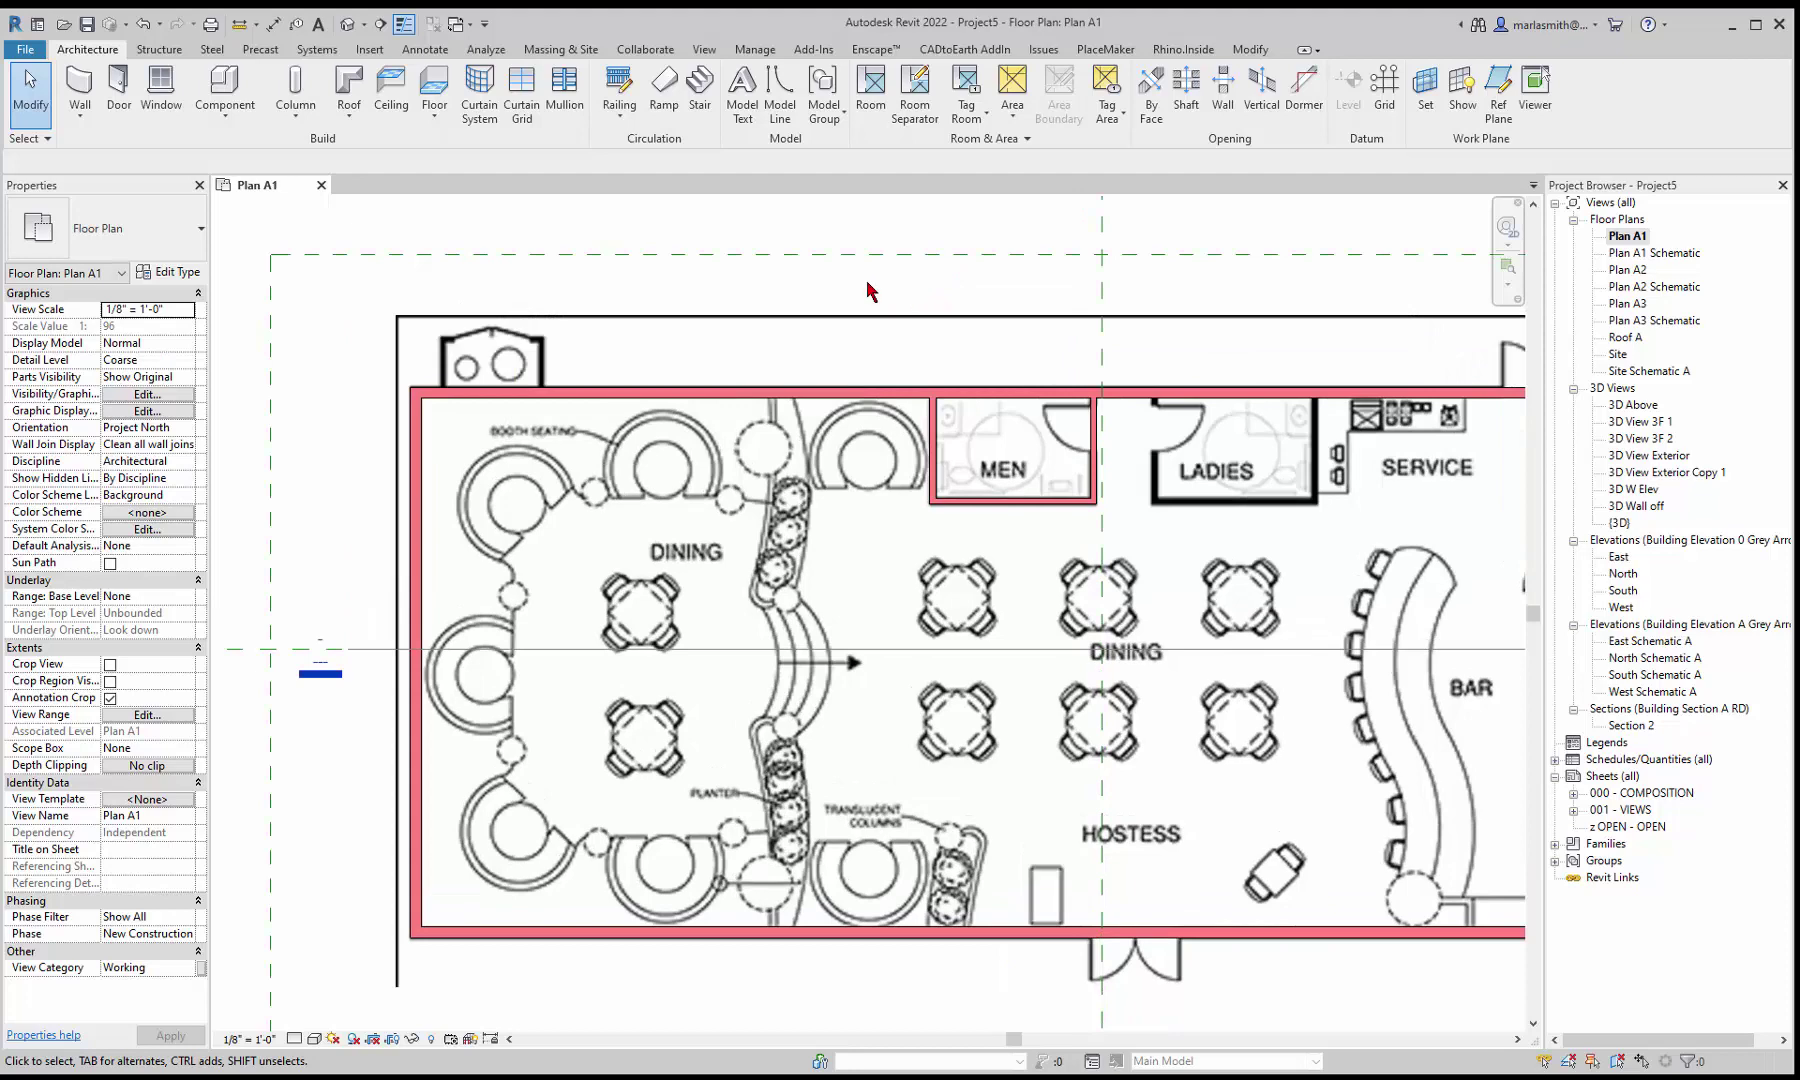
left_click_drag(864, 277, 1135, 550)
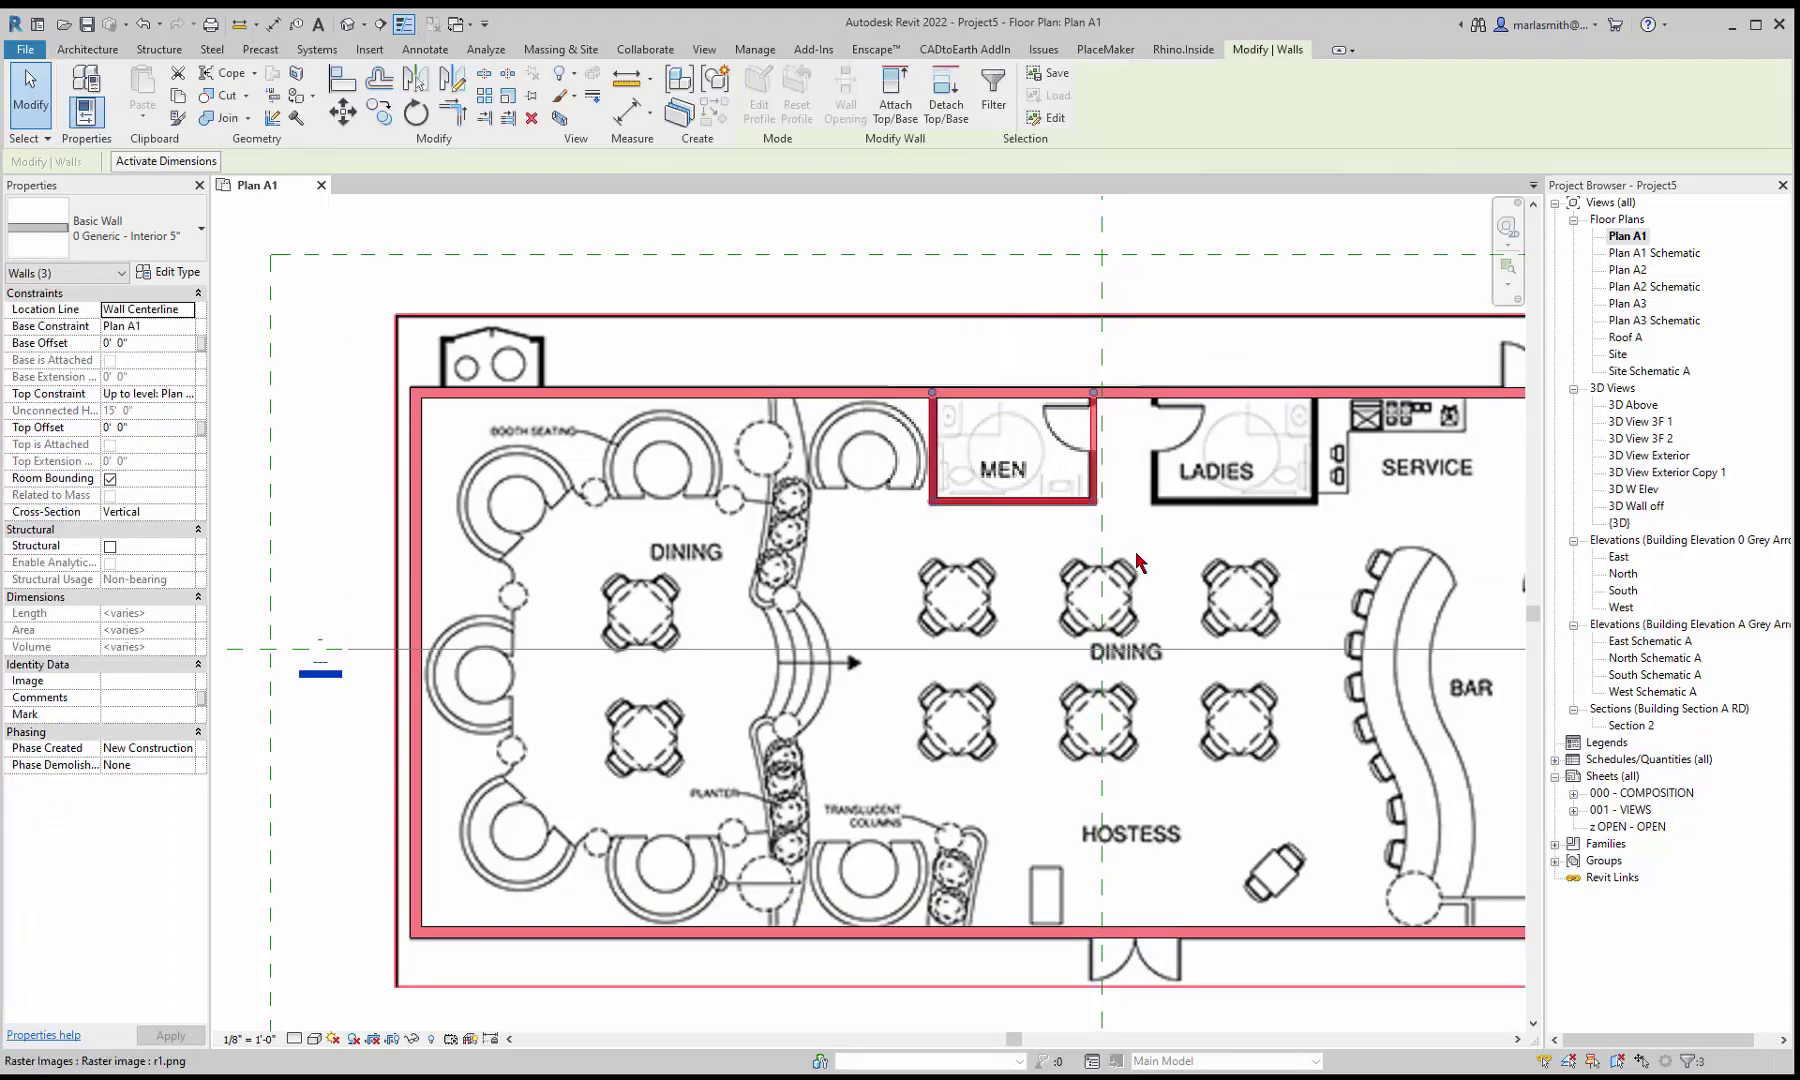
Step: Copy the MEN walls from their corner to the matching LADIES restroom corner
left_click(385, 120)
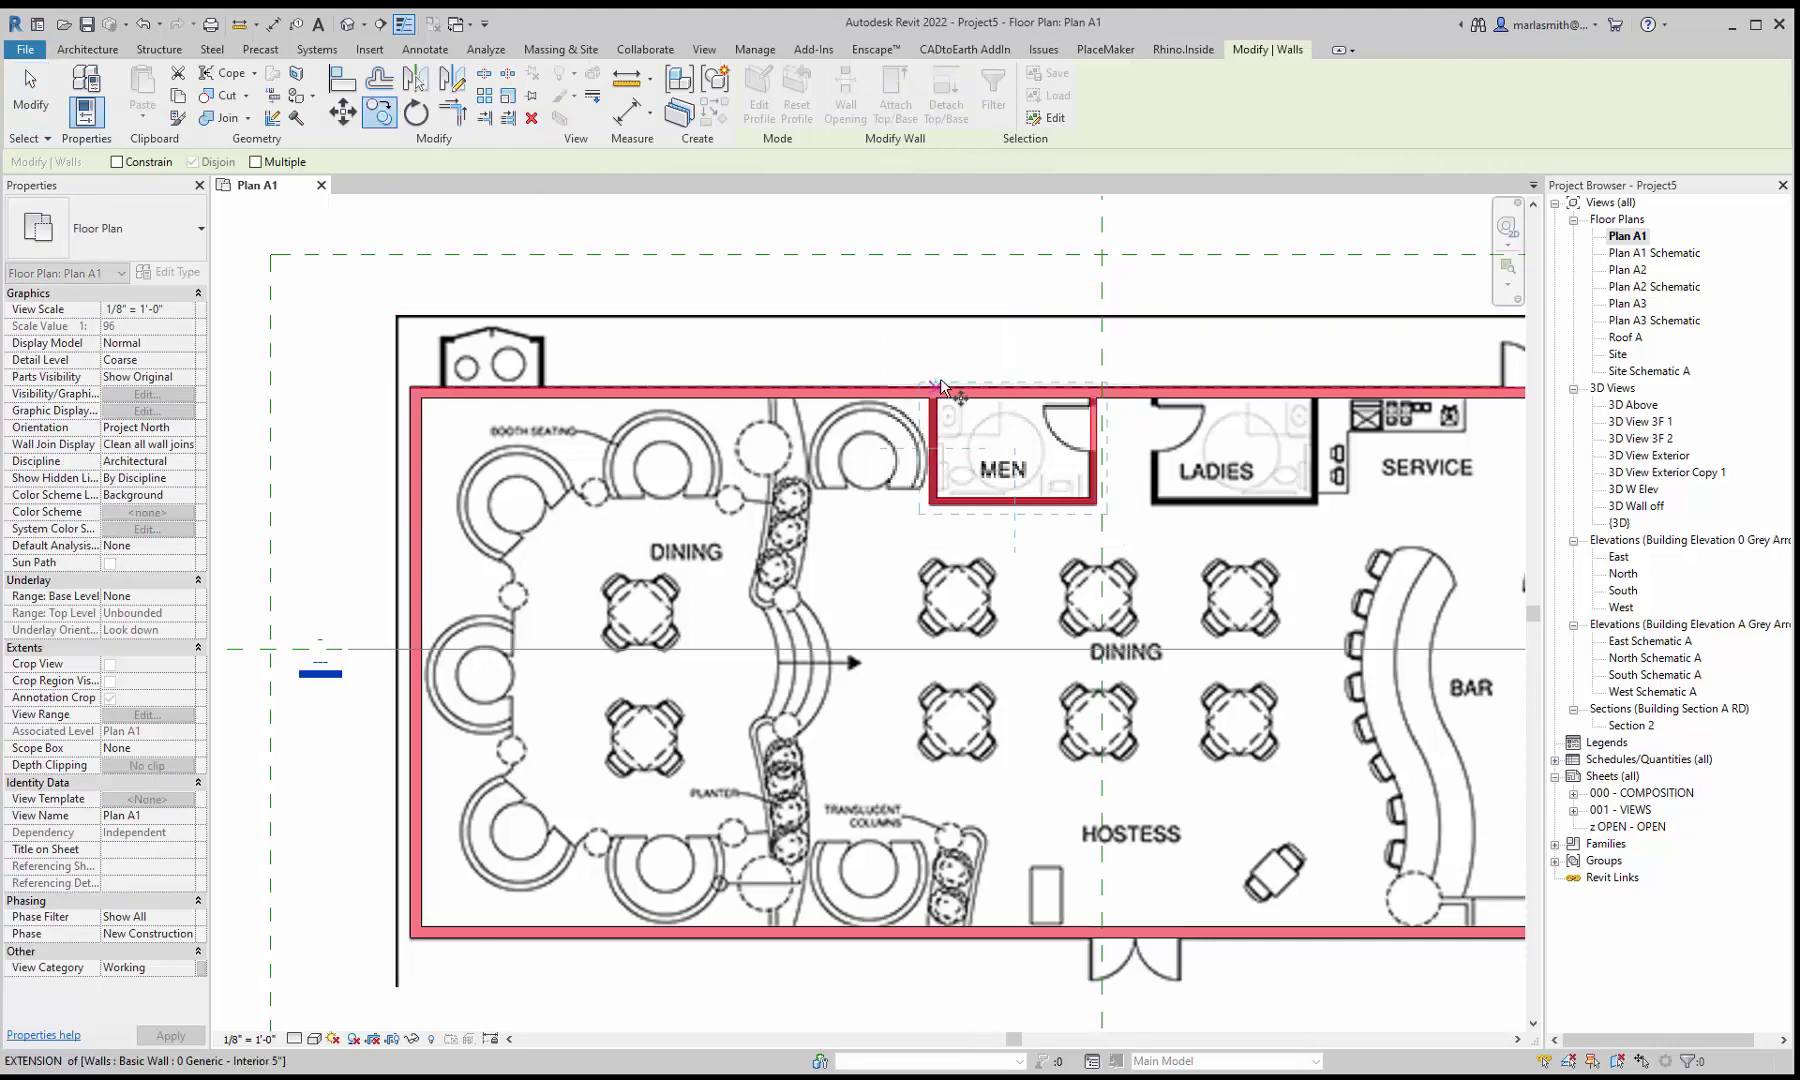
scroll(944, 382, "up", 4)
left_click(910, 703)
scroll(916, 707, "down", 4)
scroll(1105, 667, "up", 6)
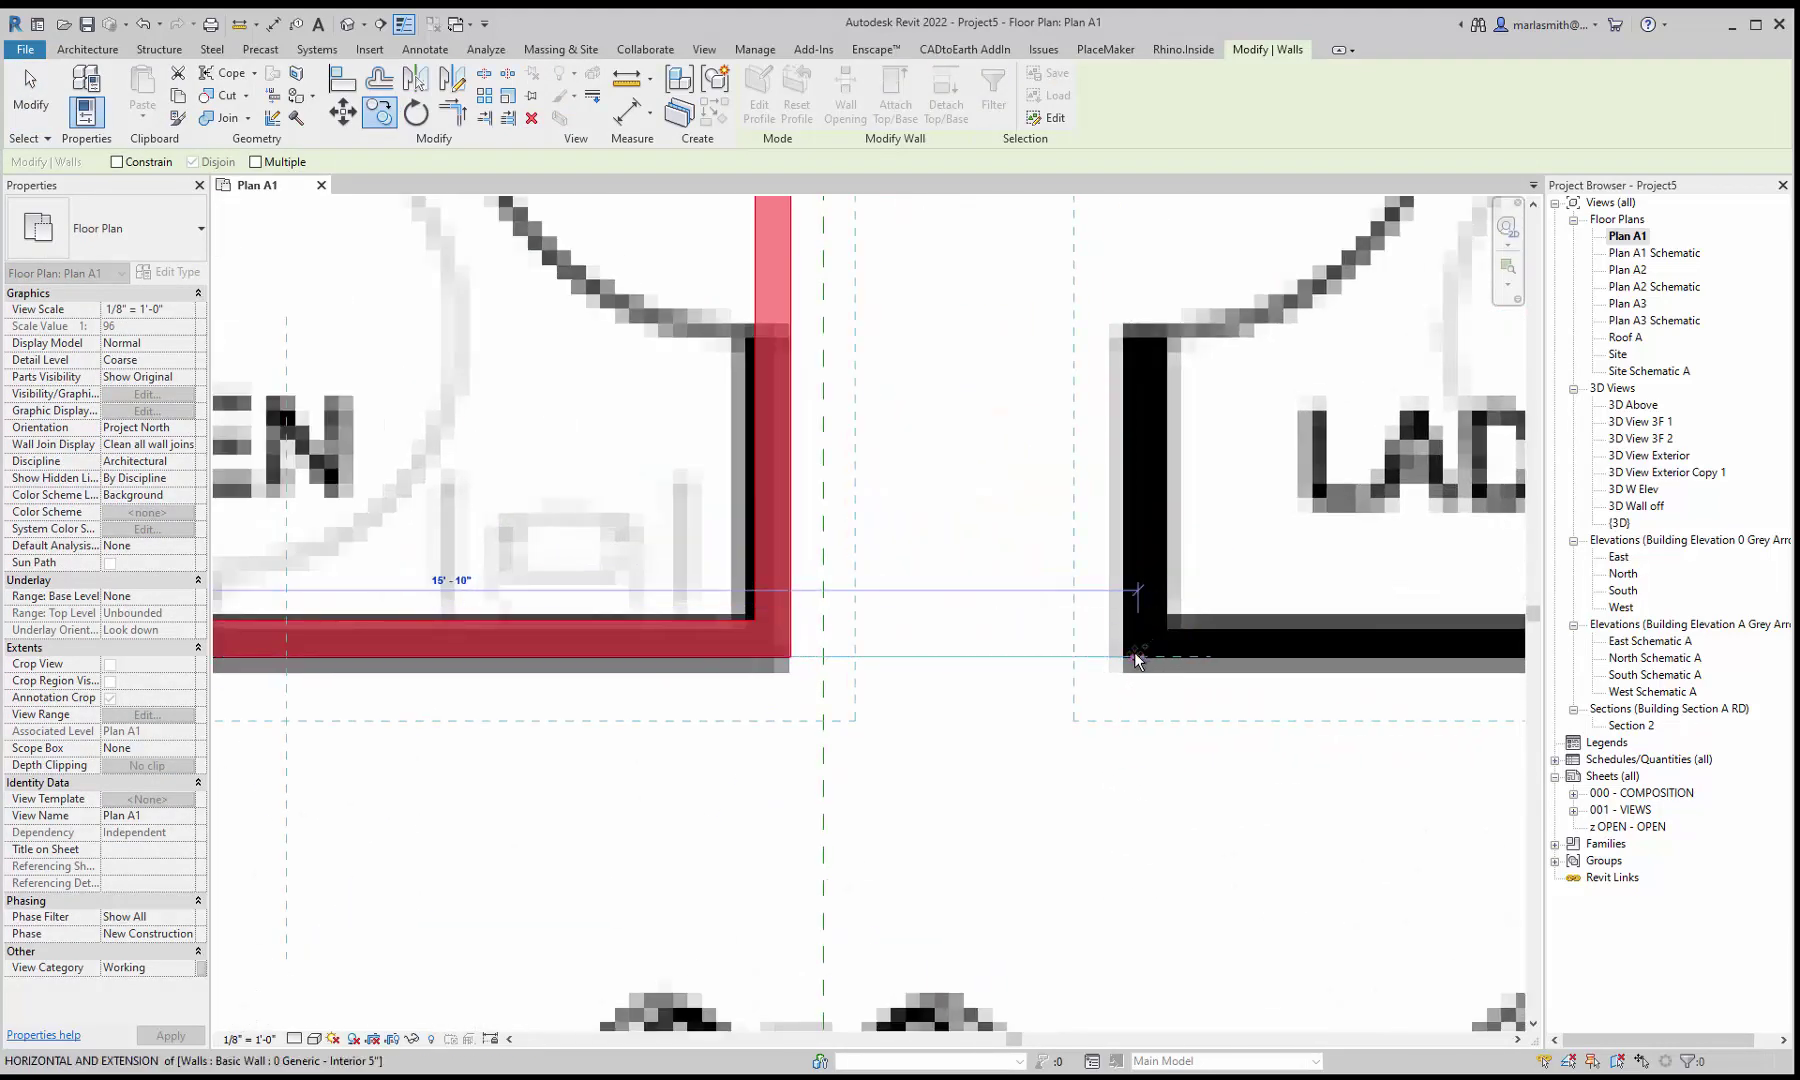
left_click(1127, 660)
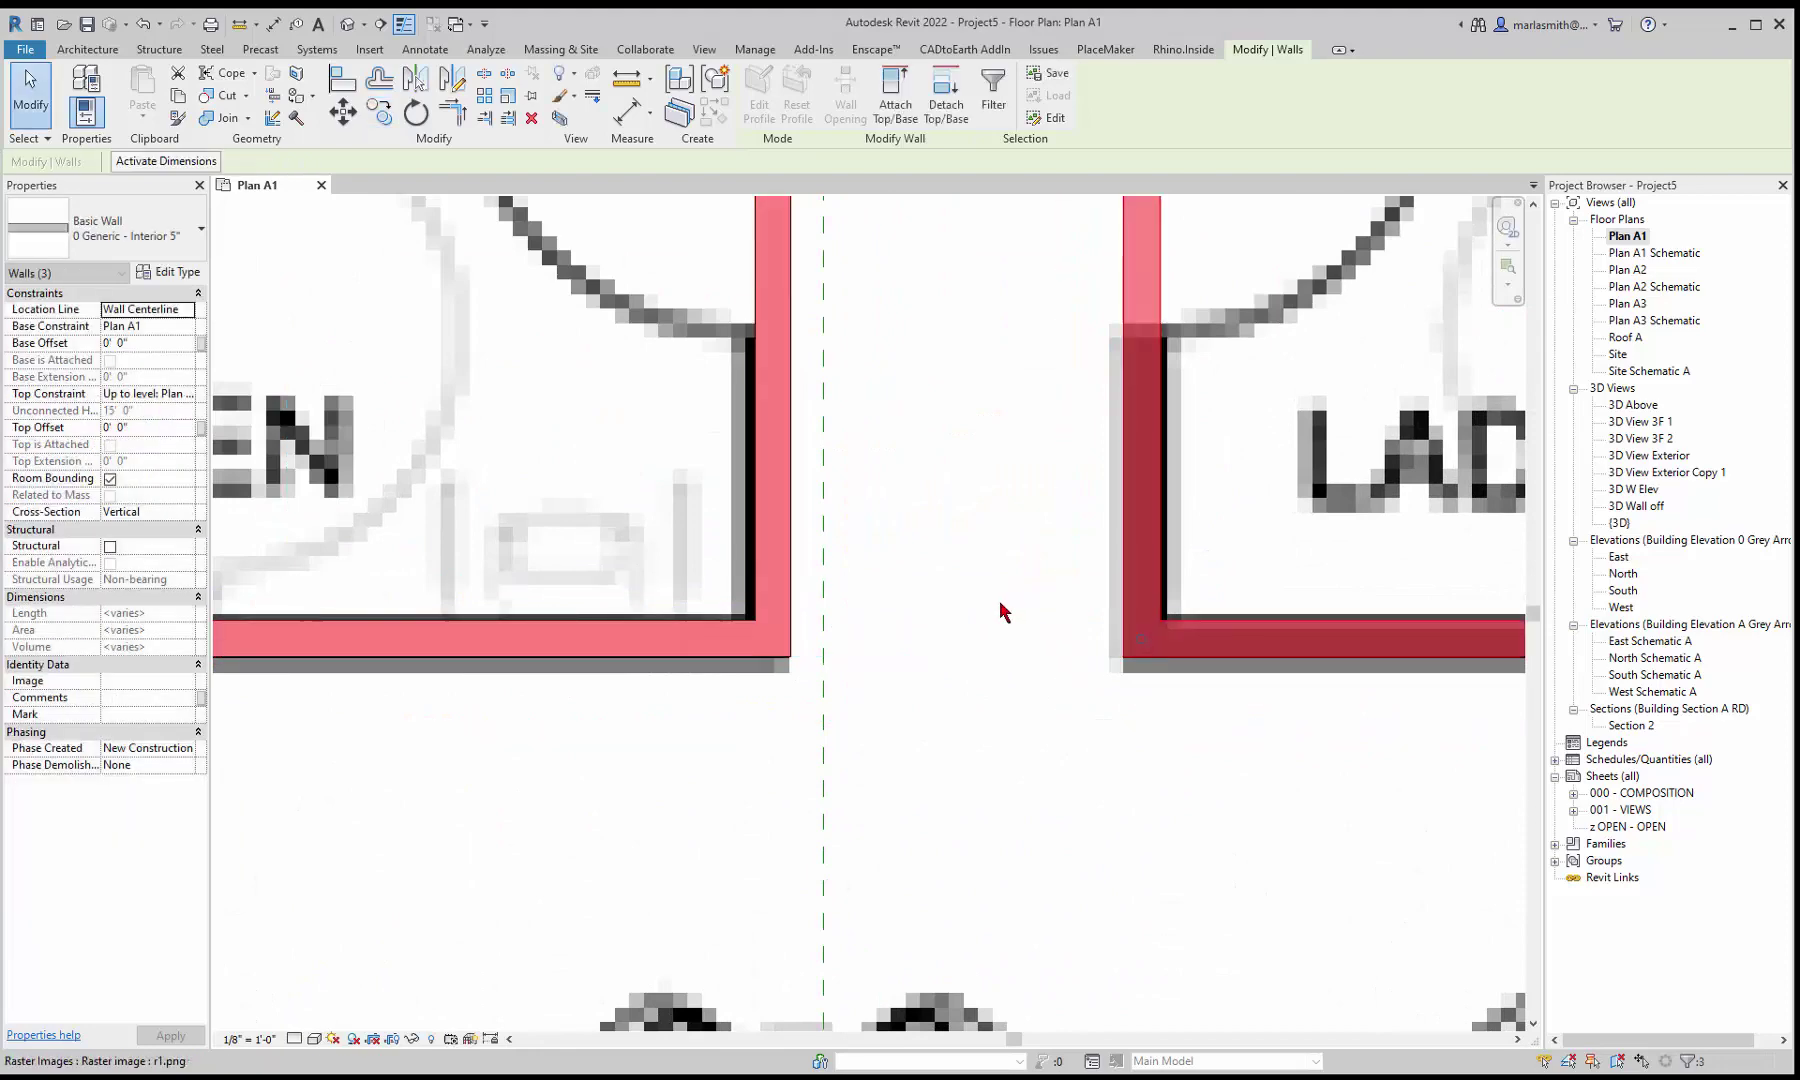
scroll(1005, 612, "down", 4)
scroll(1005, 612, "down", 3)
left_click(892, 281)
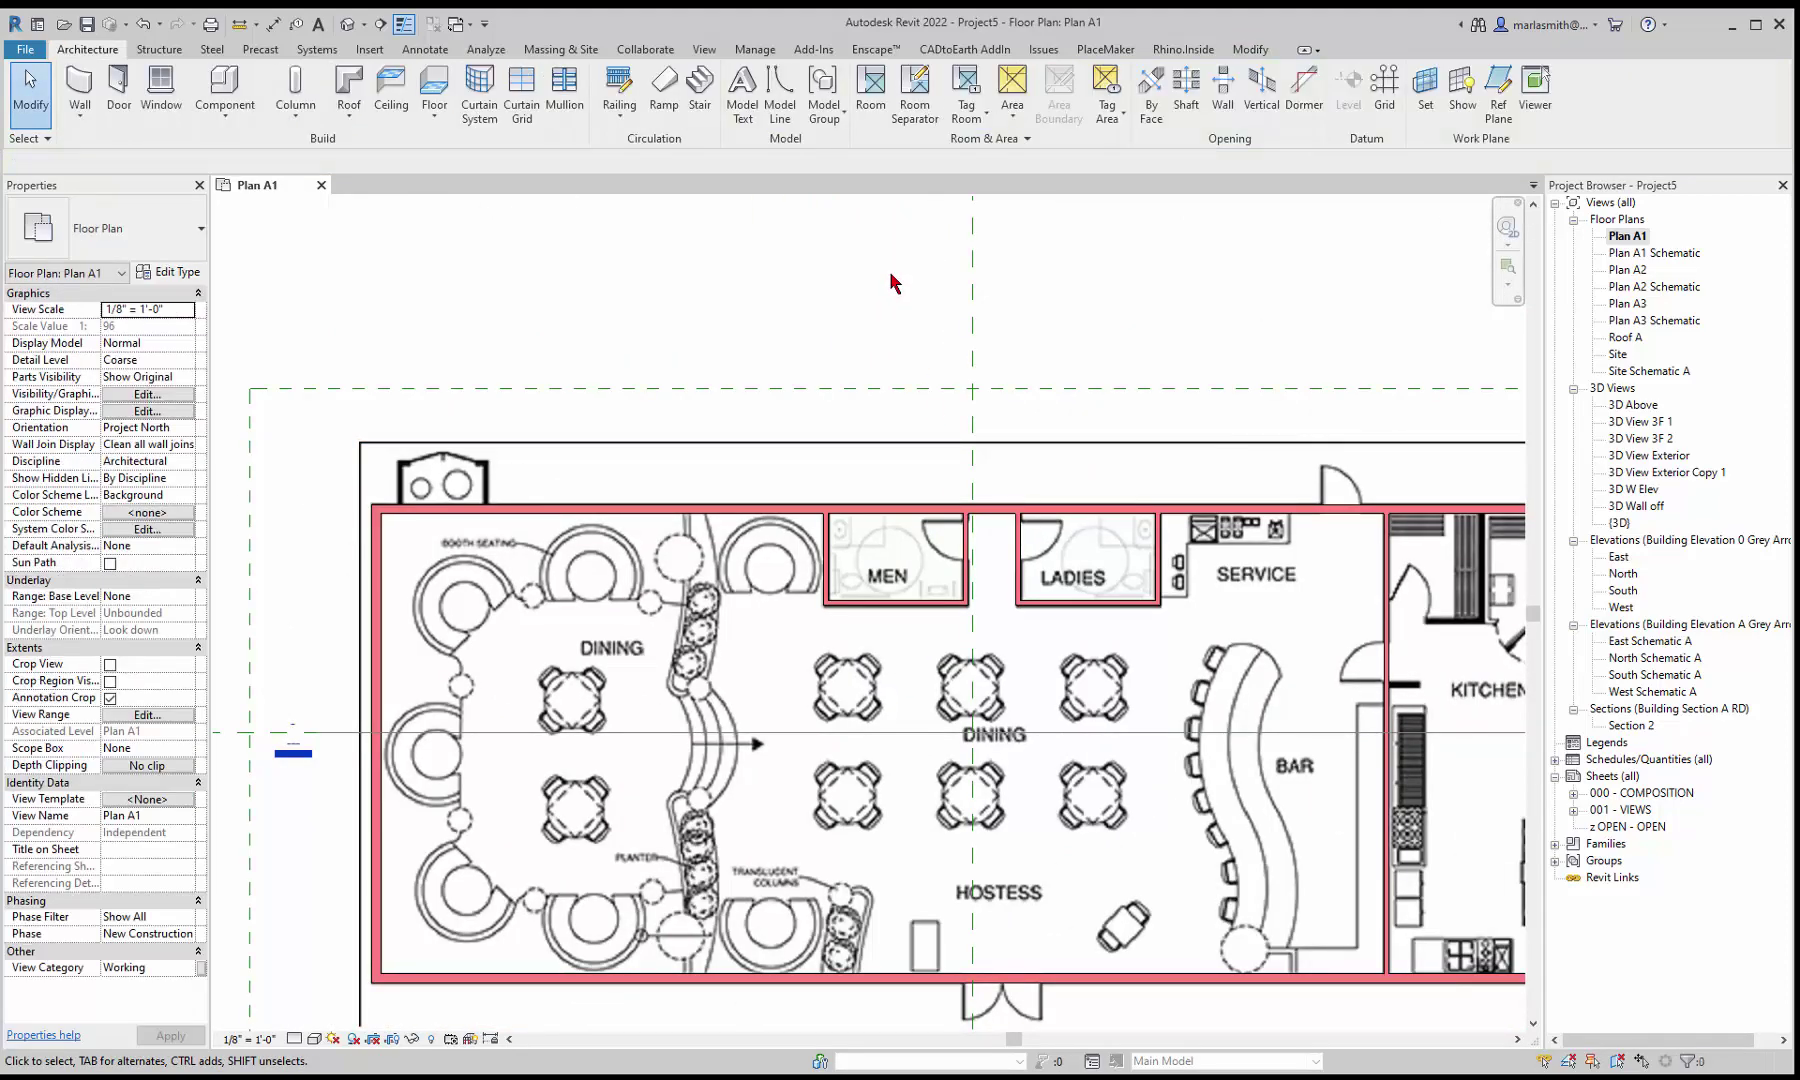
Step: Select the image and walls, then move the top wall midpoint onto the NS reference plane
scroll(765, 295, "down", 4)
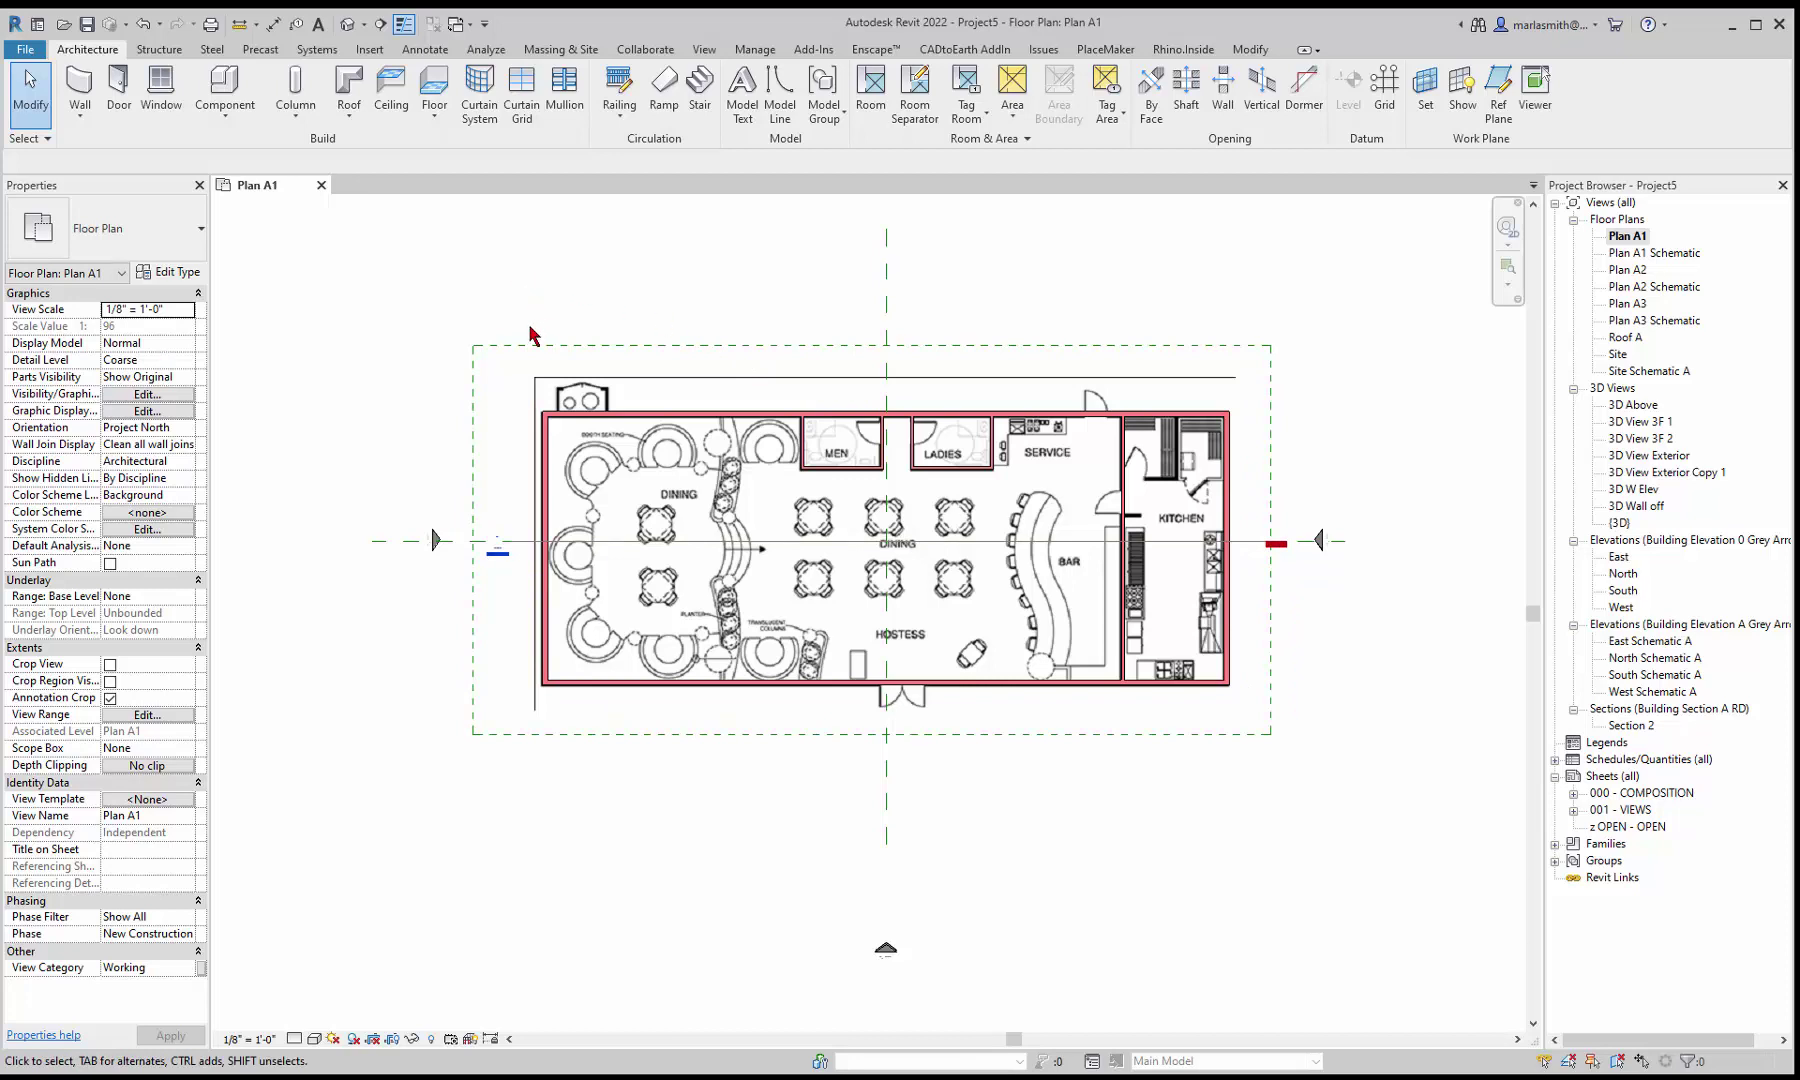
left_click_drag(526, 324, 1252, 728)
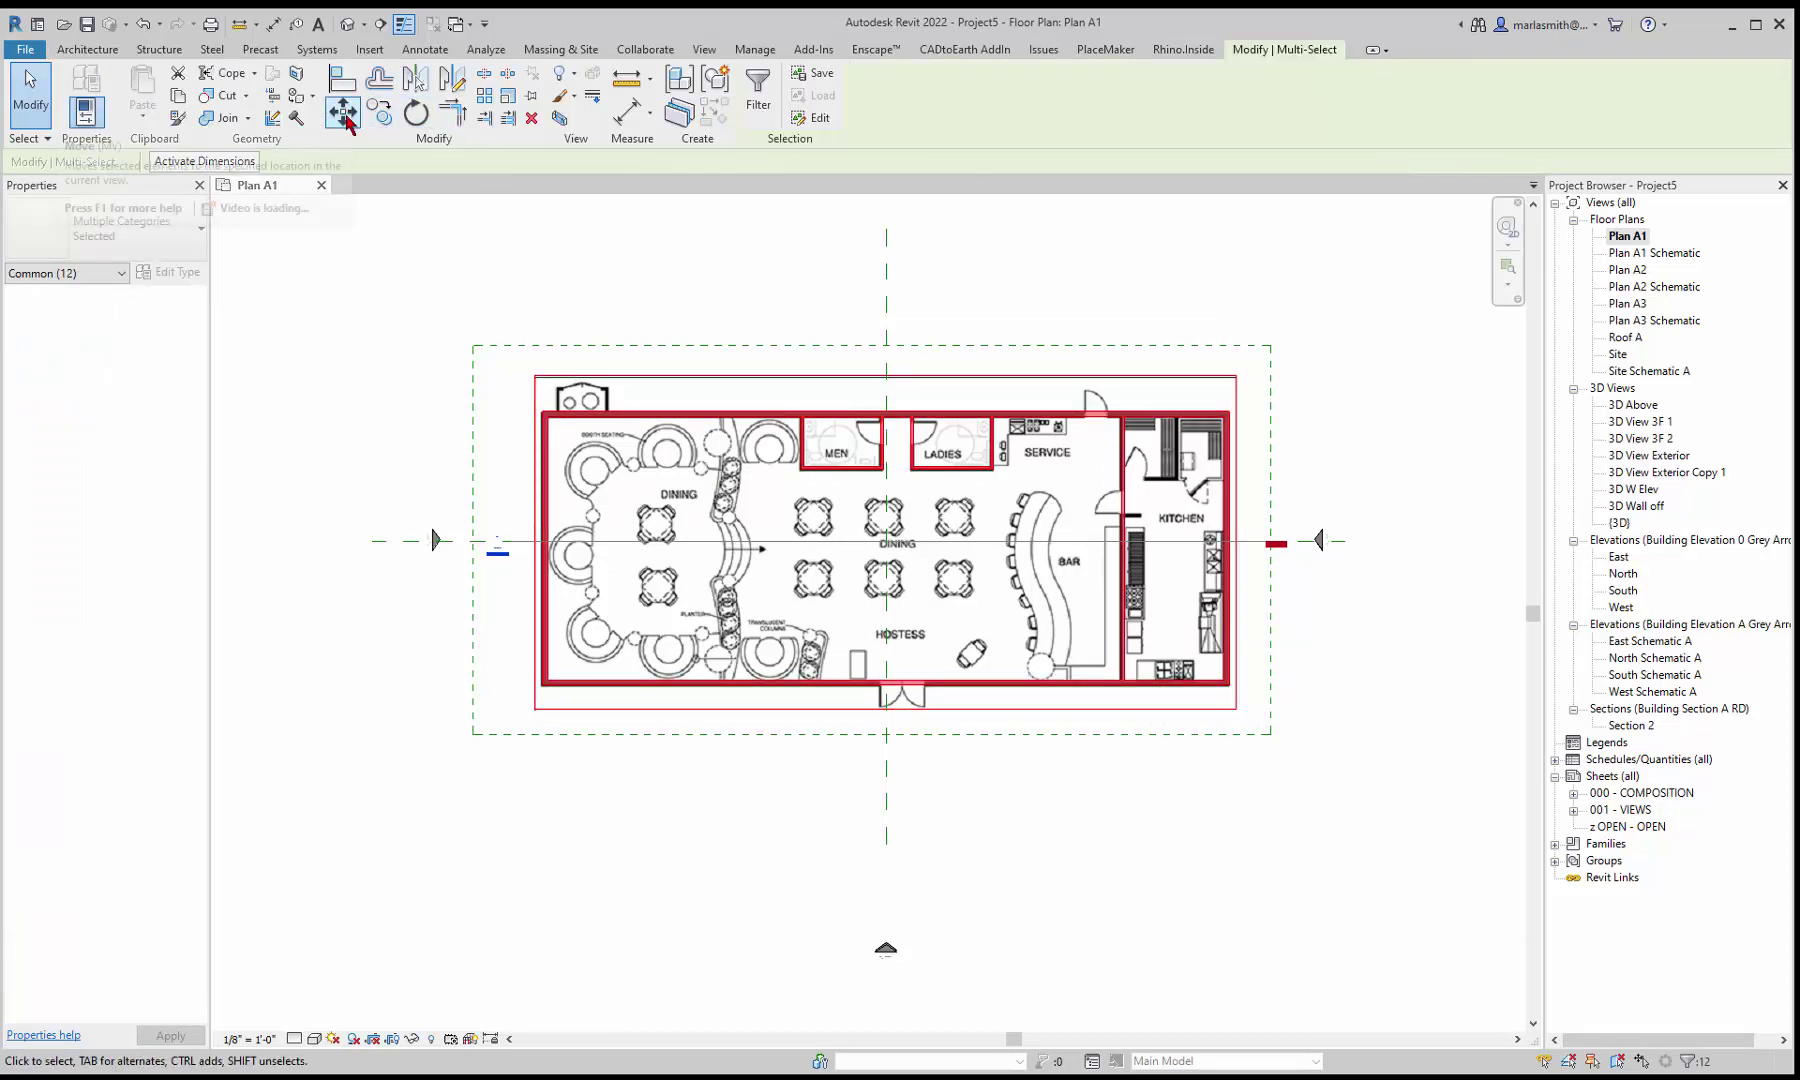
left_click(343, 112)
scroll(905, 400, "up", 4)
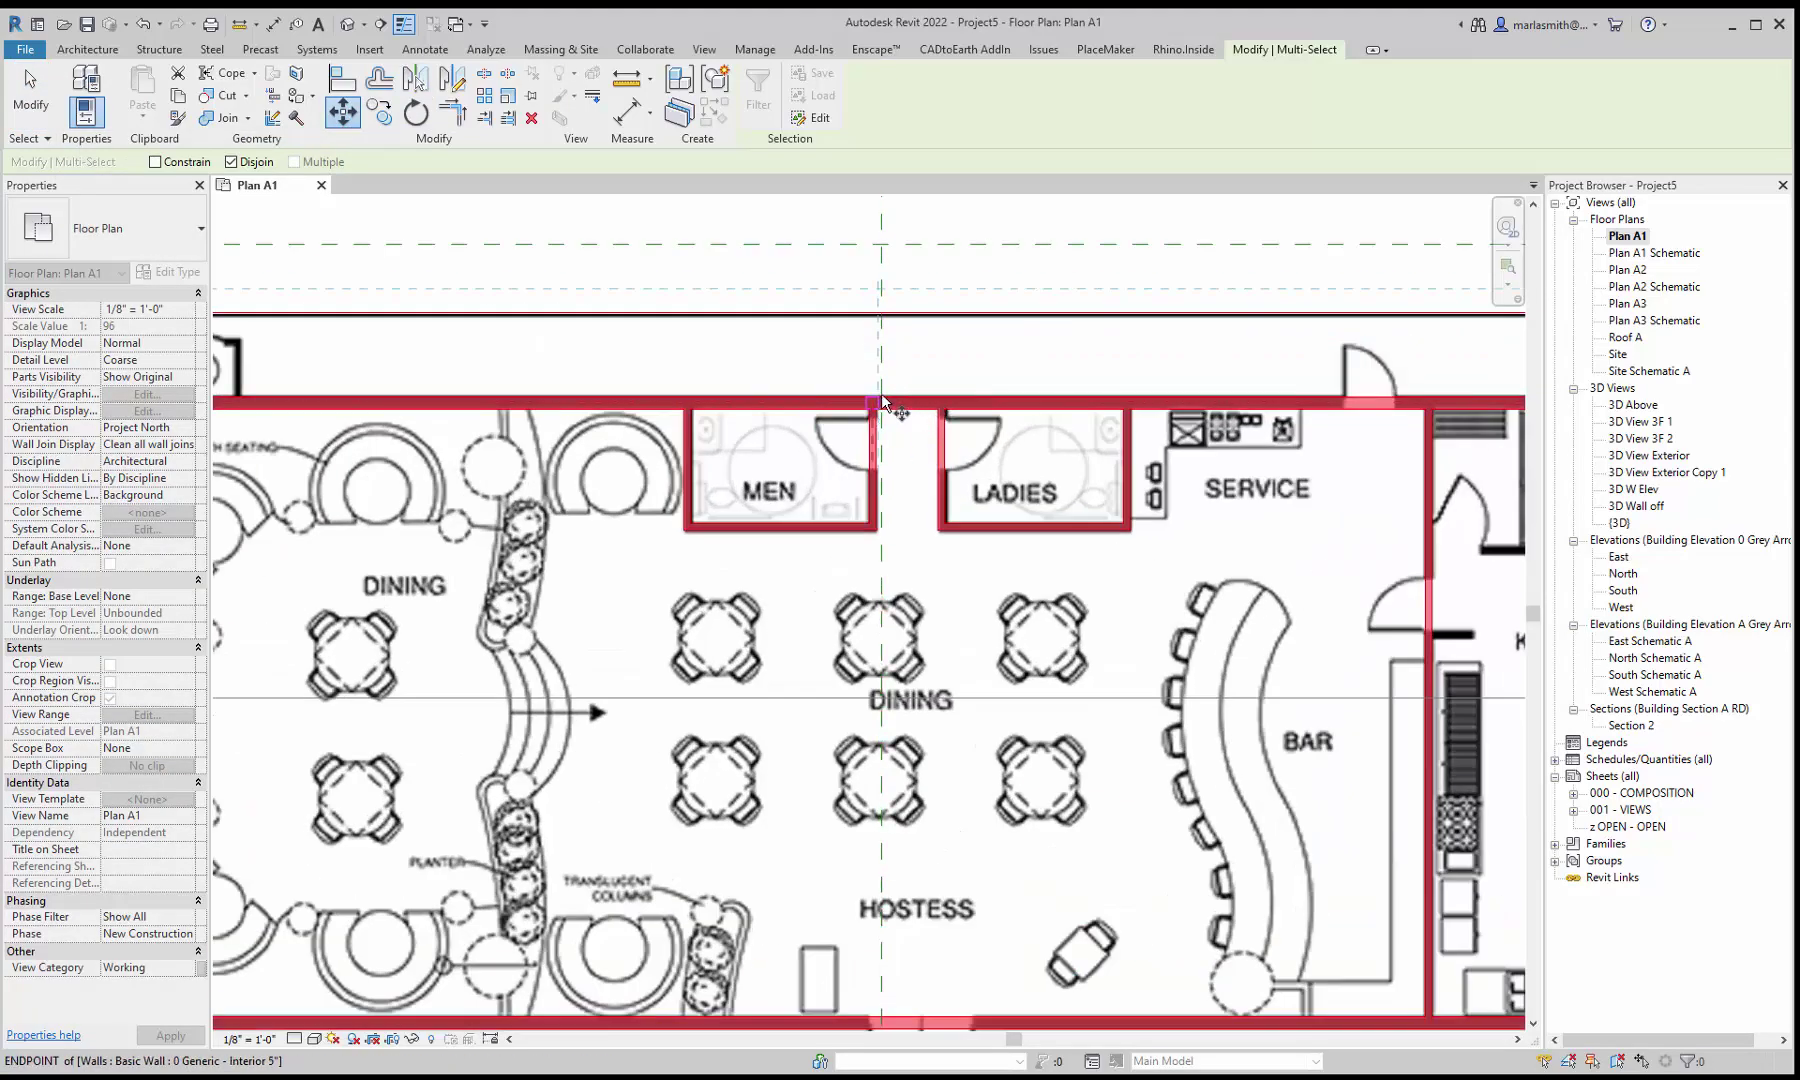
scroll(890, 398, "up", 2)
scroll(888, 398, "up", 3)
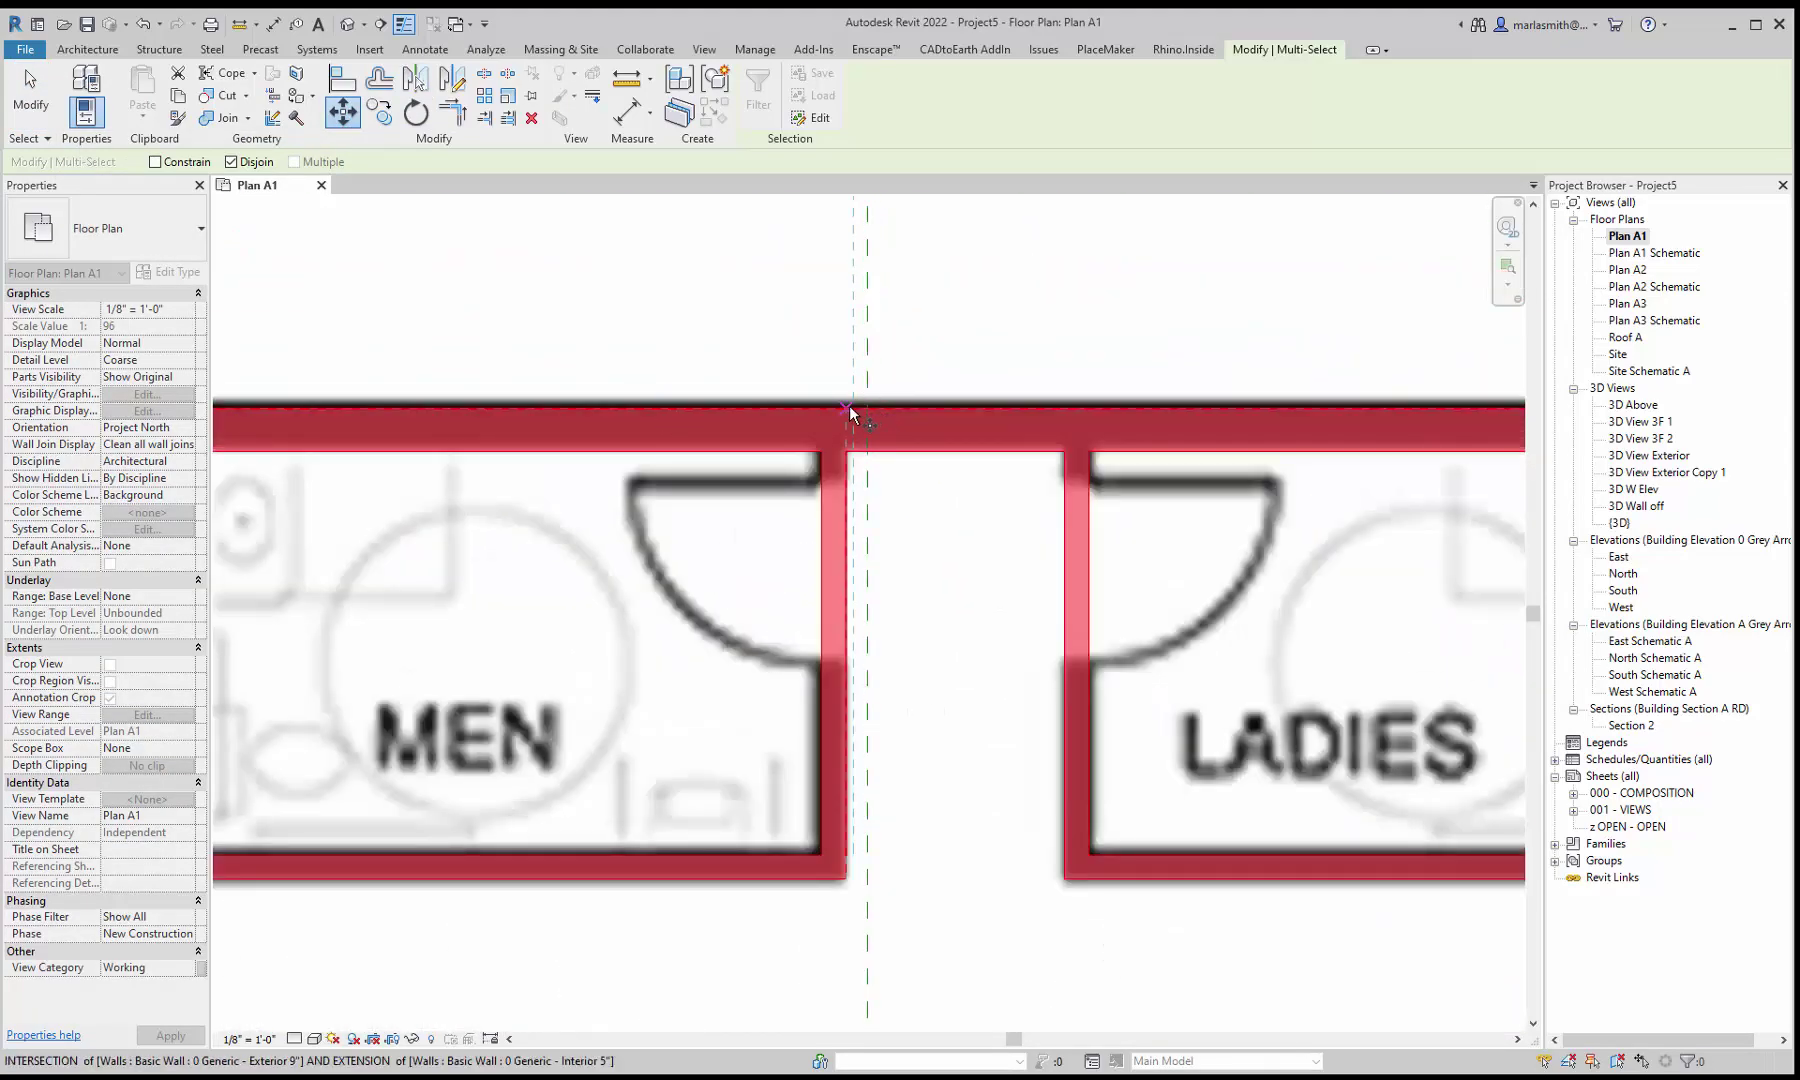
scroll(866, 408, "up", 3)
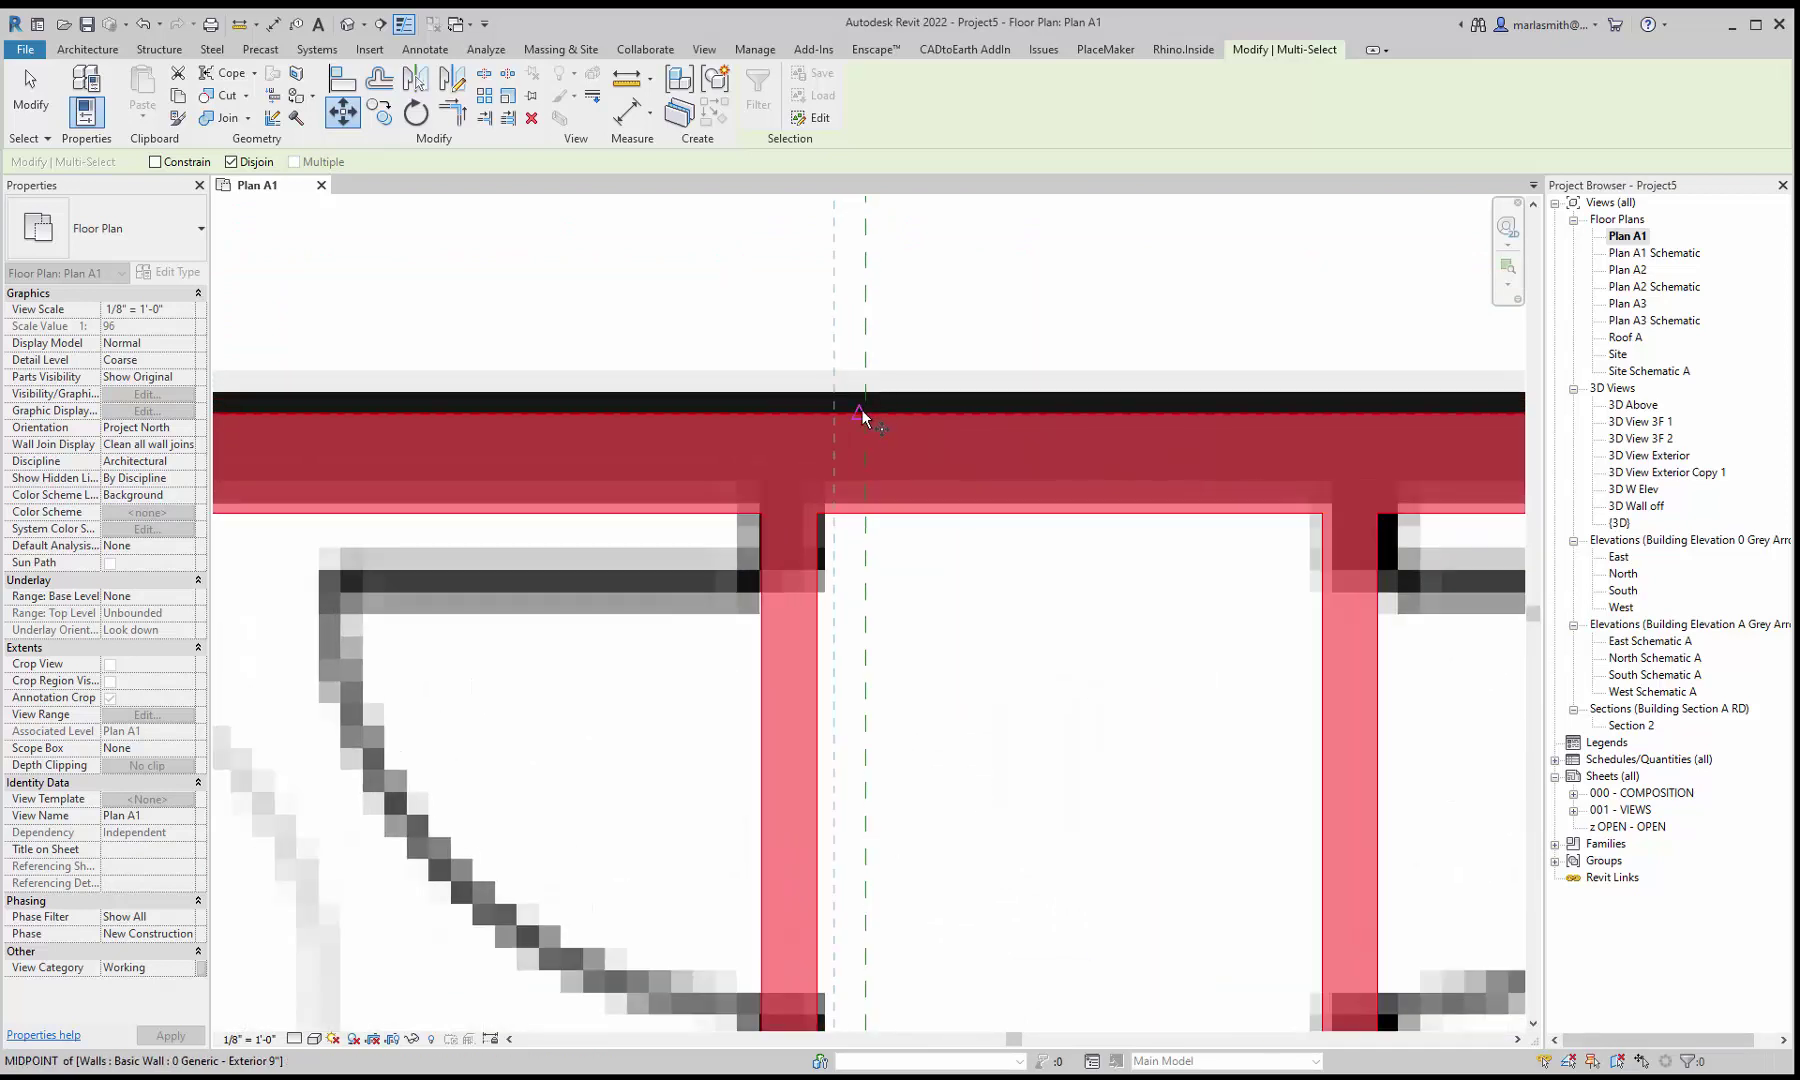
scroll(858, 415, "up", 3)
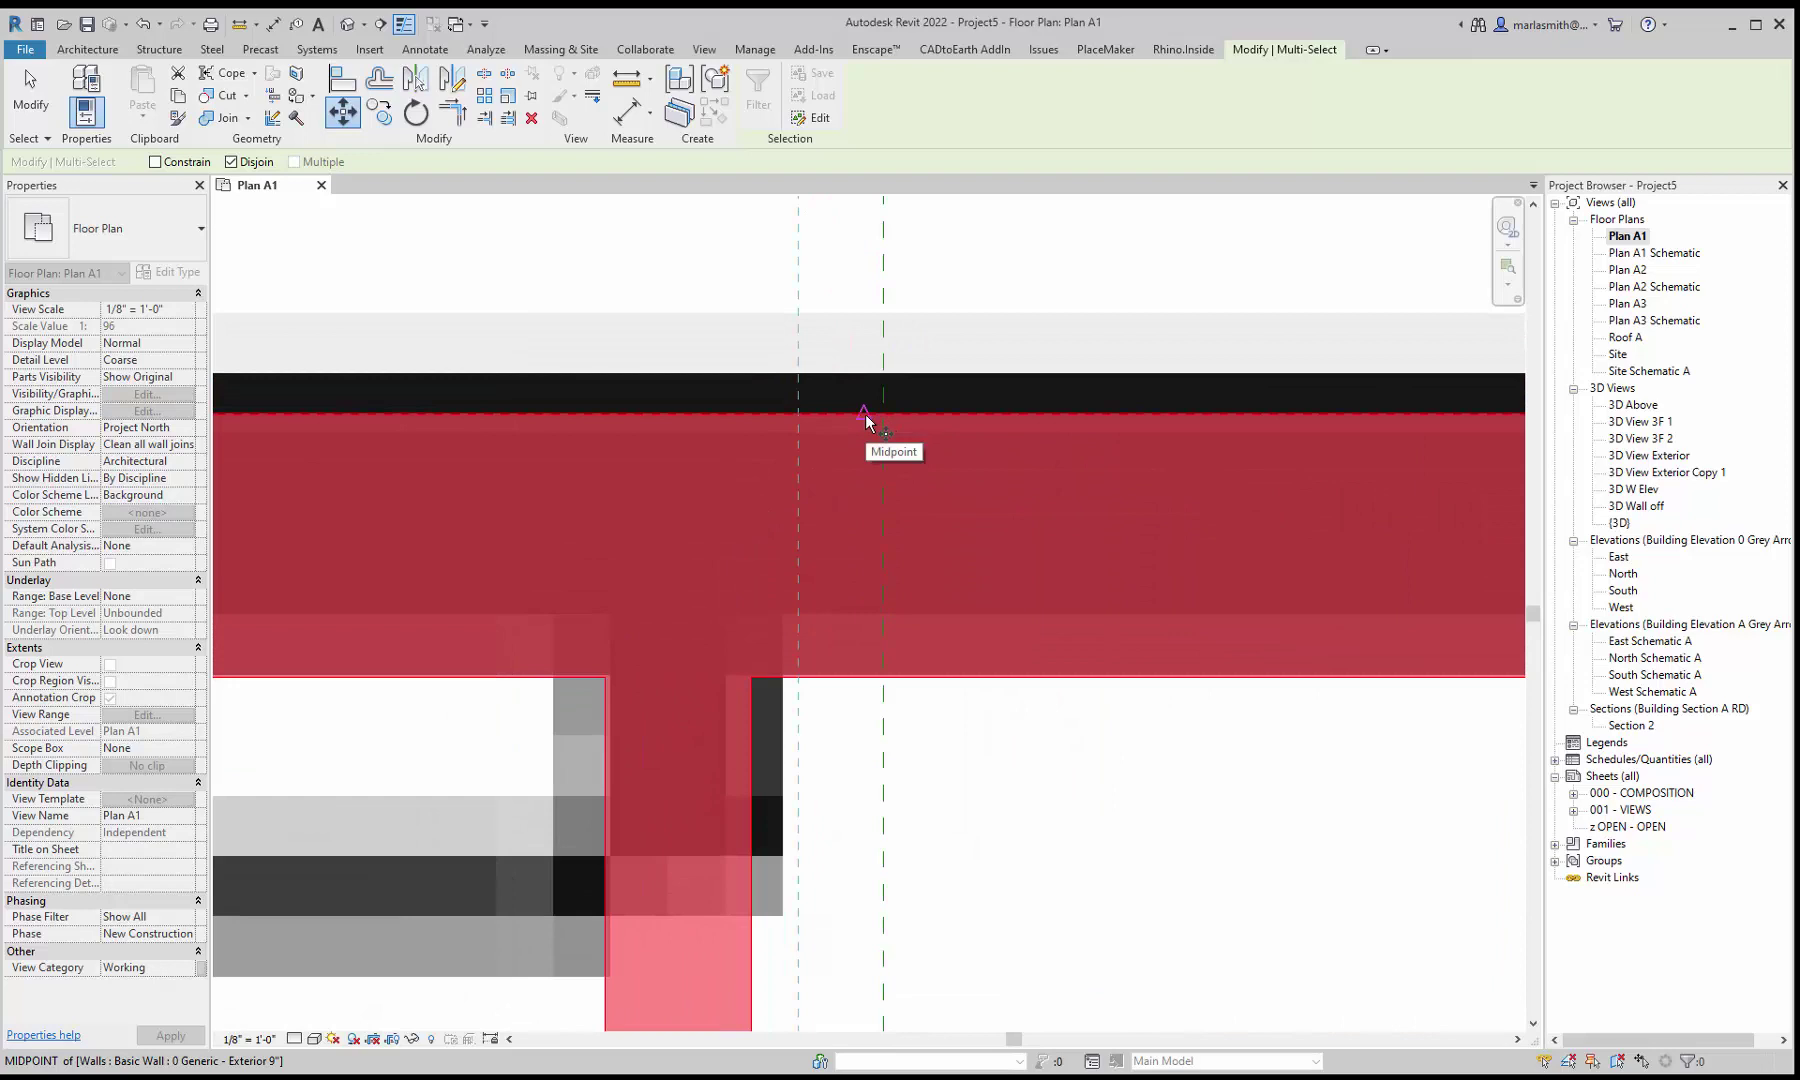
left_click(865, 413)
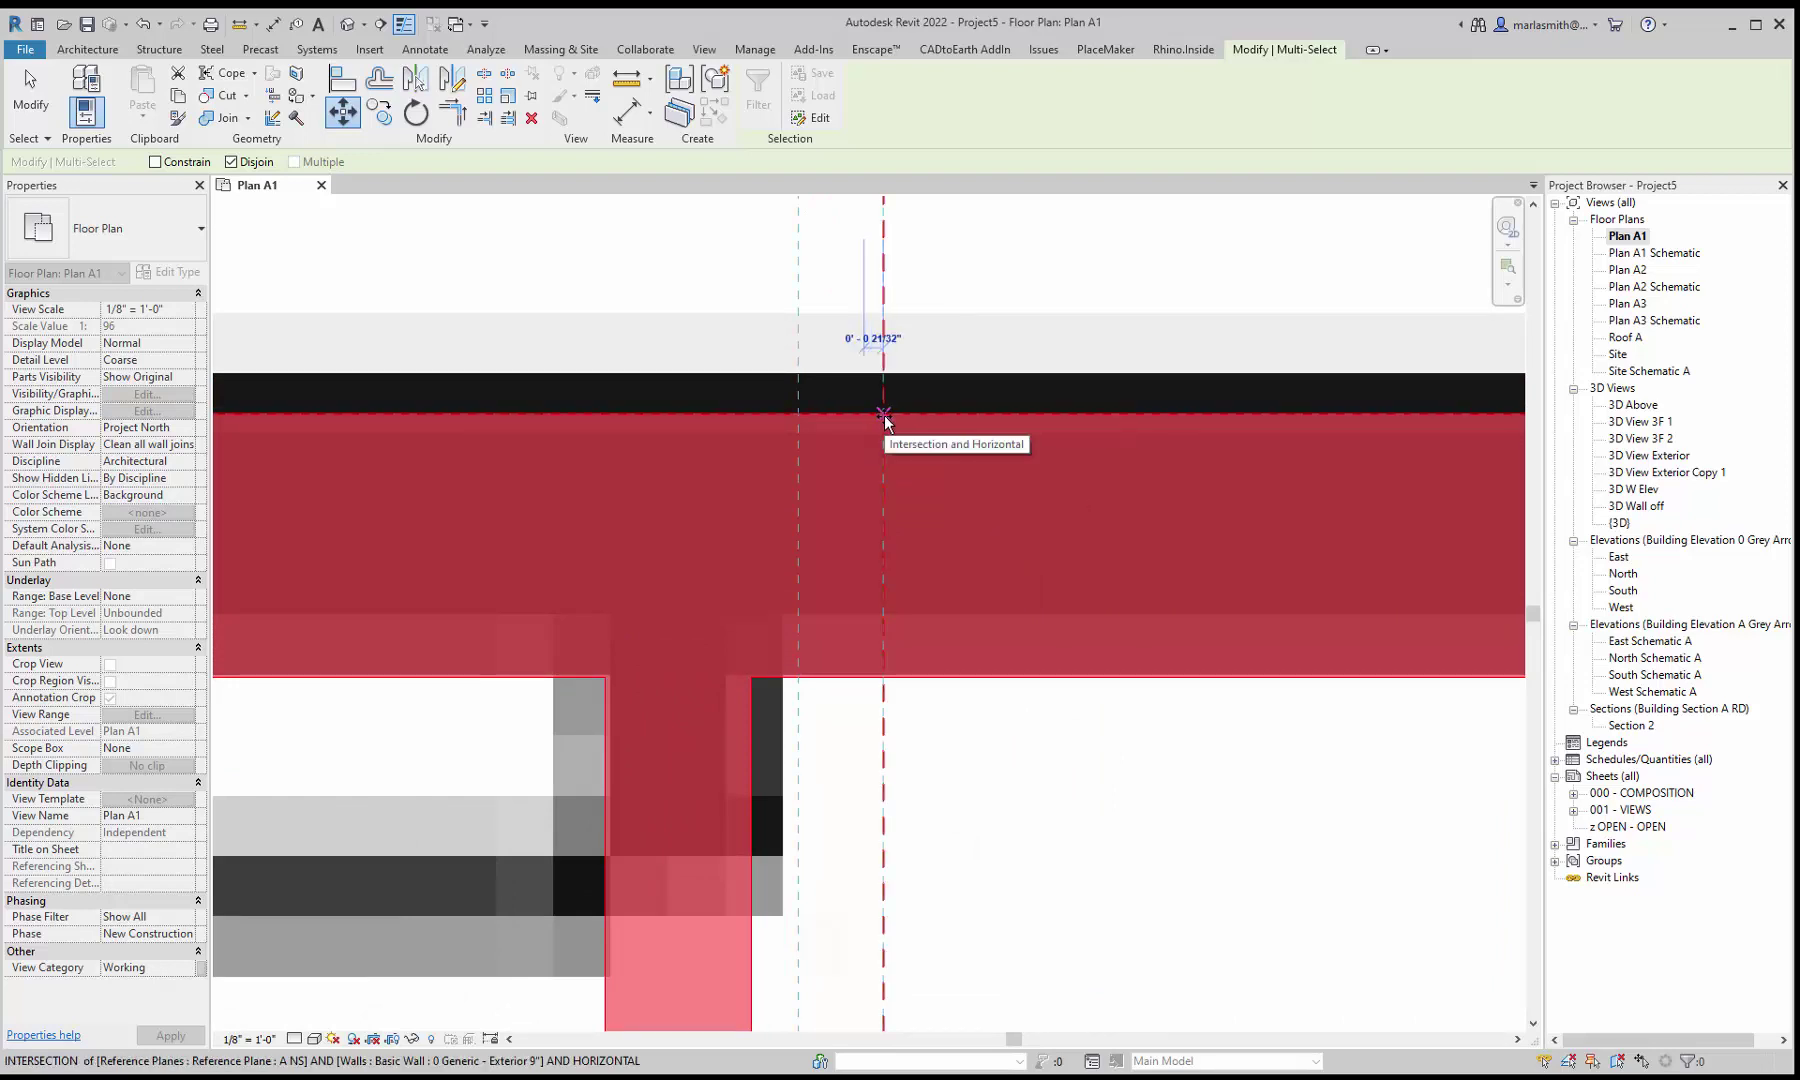
left_click(883, 413)
scroll(830, 373, "down", 4)
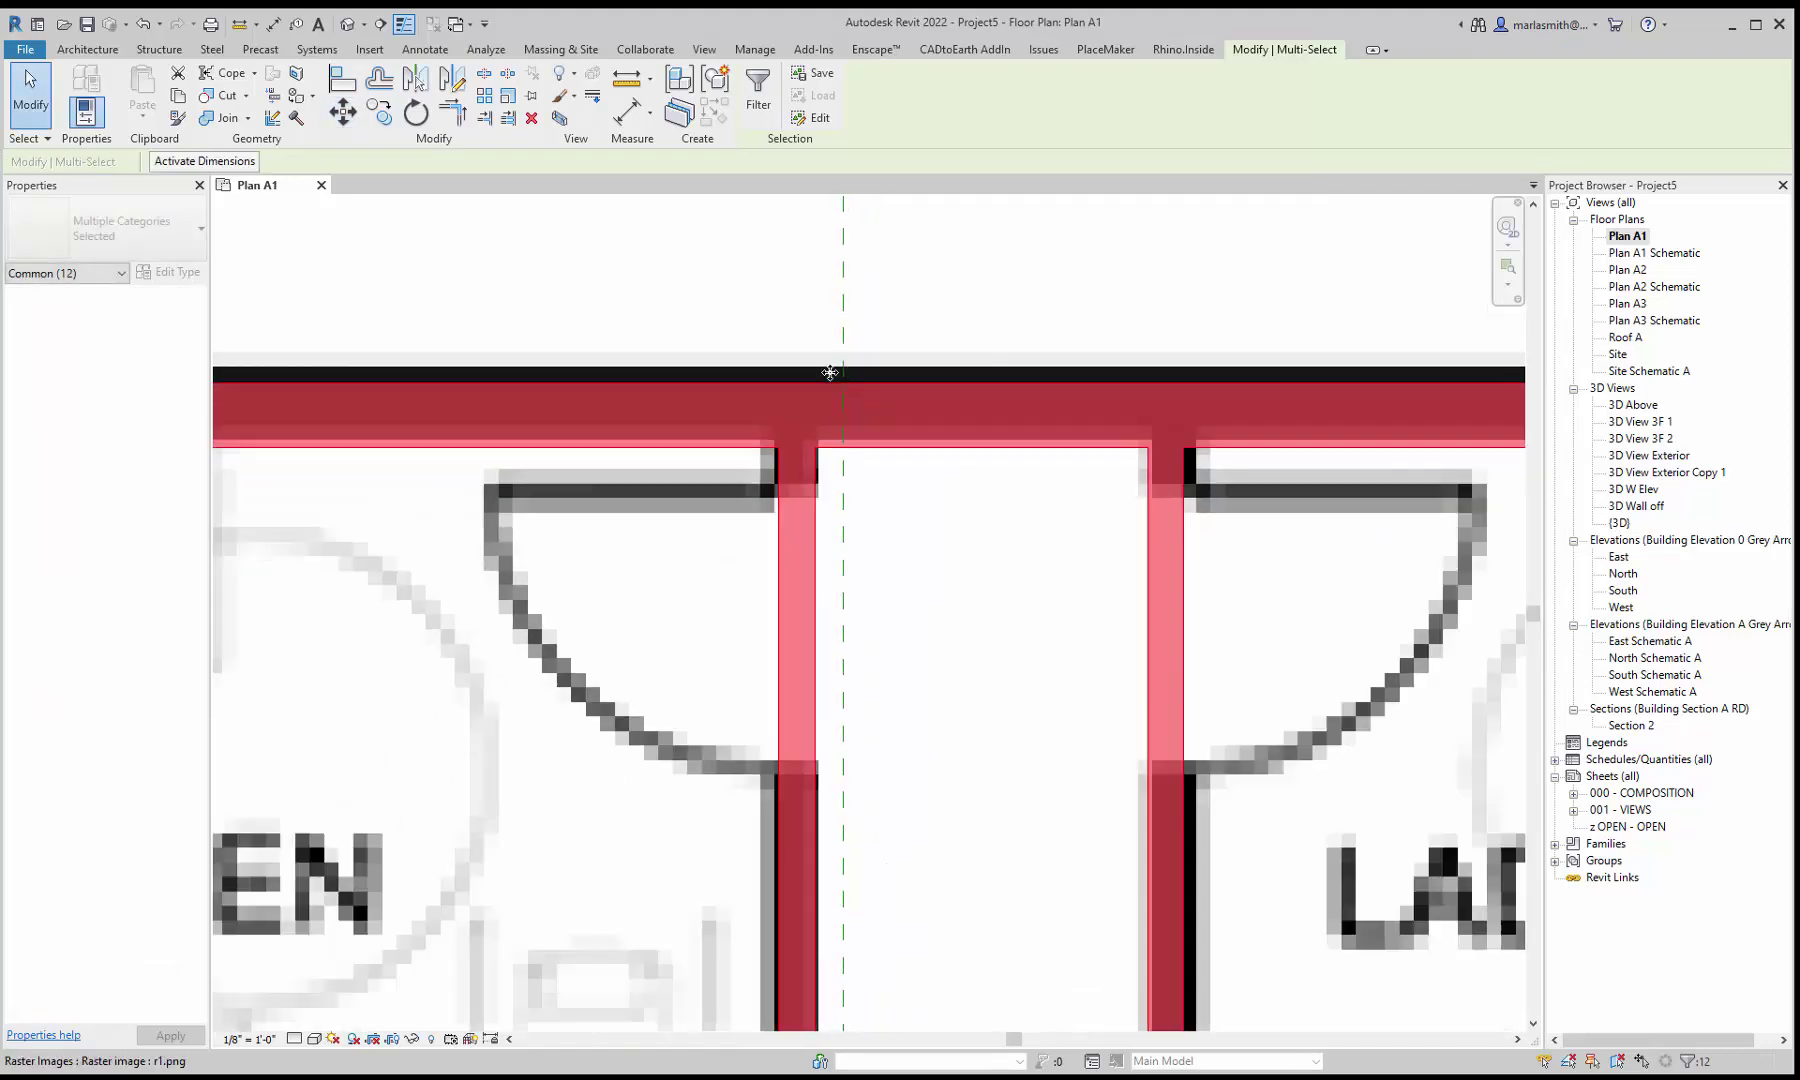
scroll(830, 373, "down", 5)
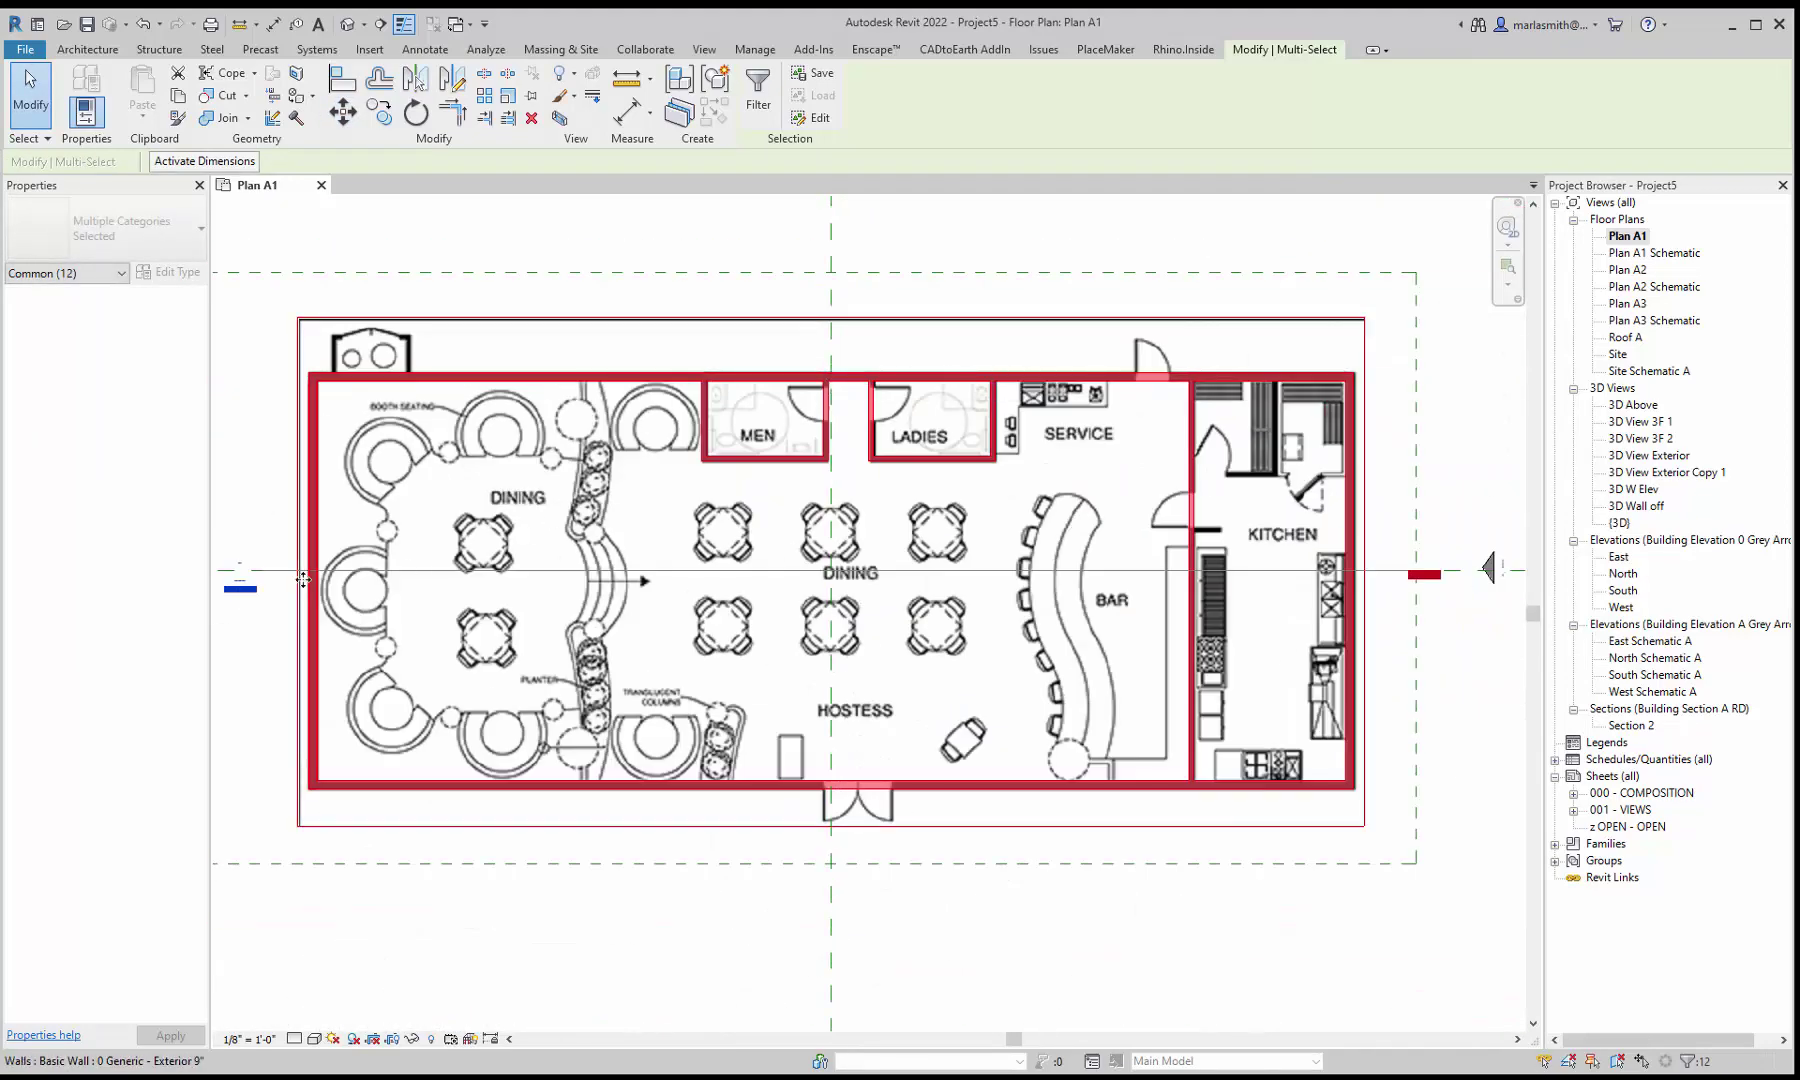
scroll(302, 581, "up", 3)
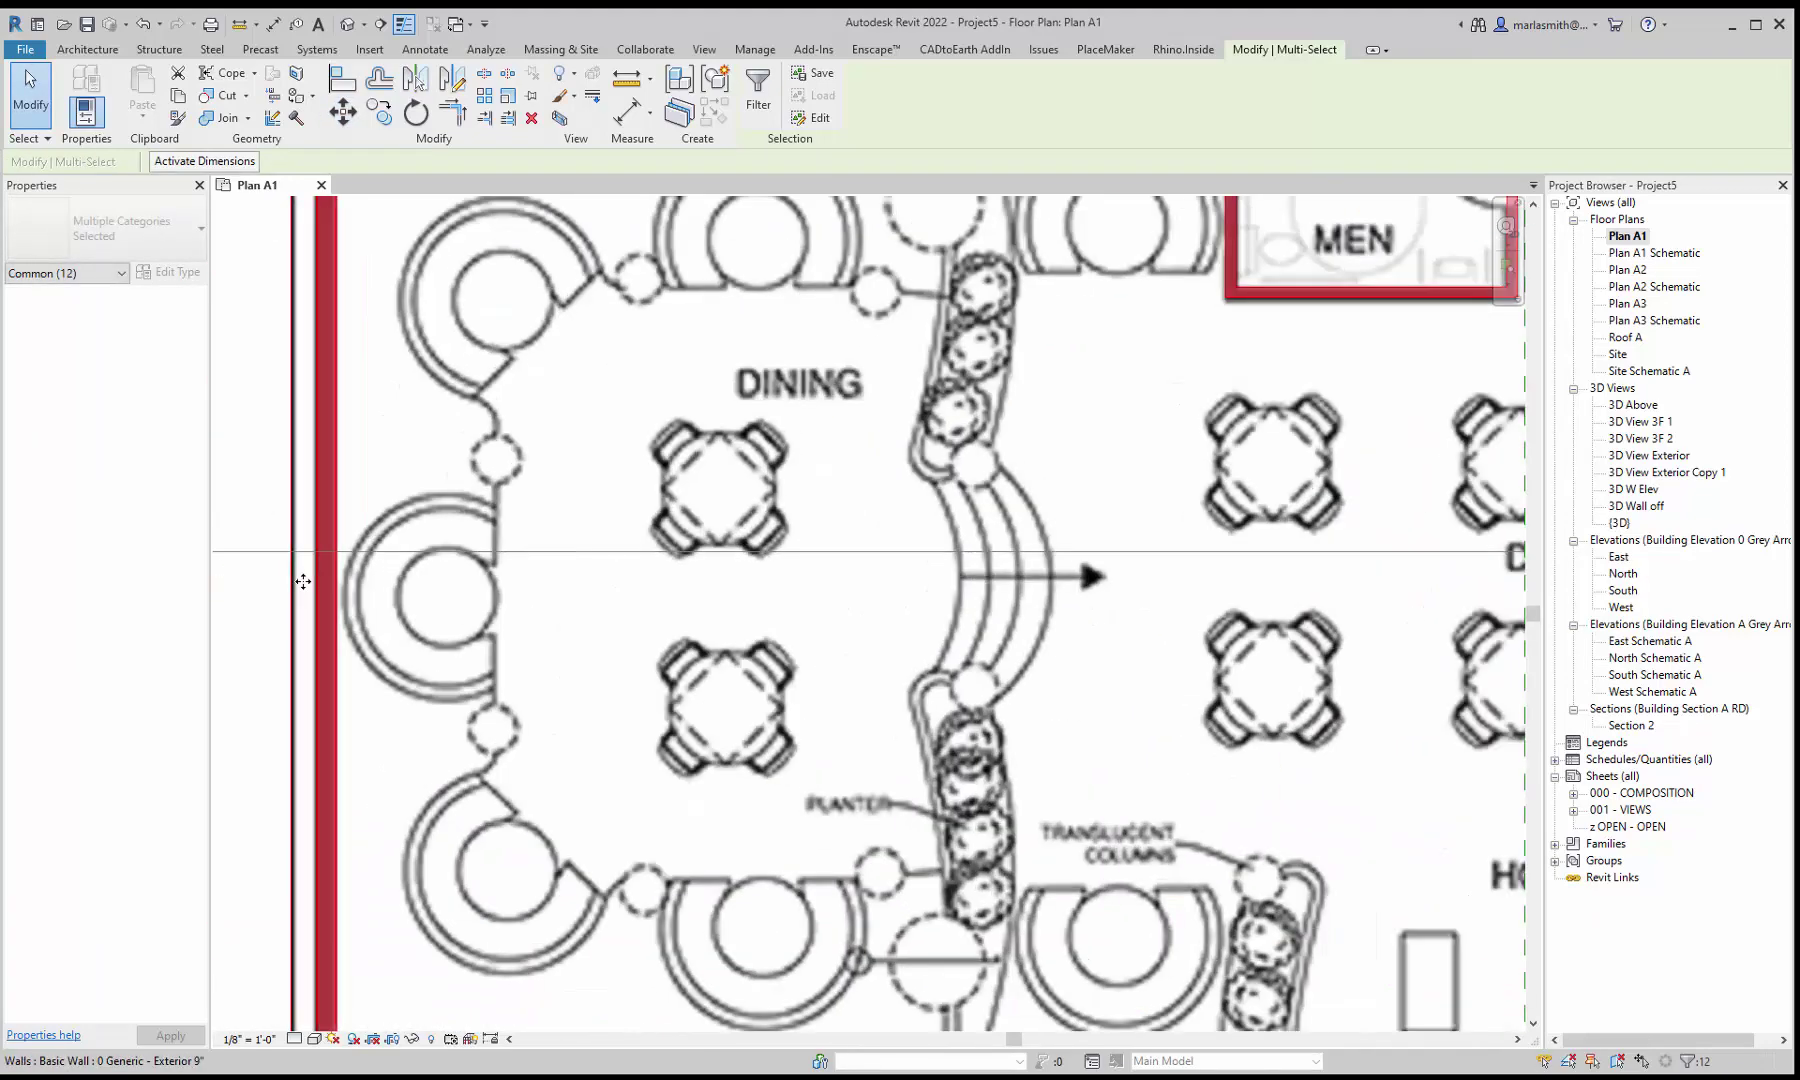
Step: Move the plan again so the left wall midpoint sits on the EW reference plane
left_click(342, 112)
scroll(314, 578, "up", 1)
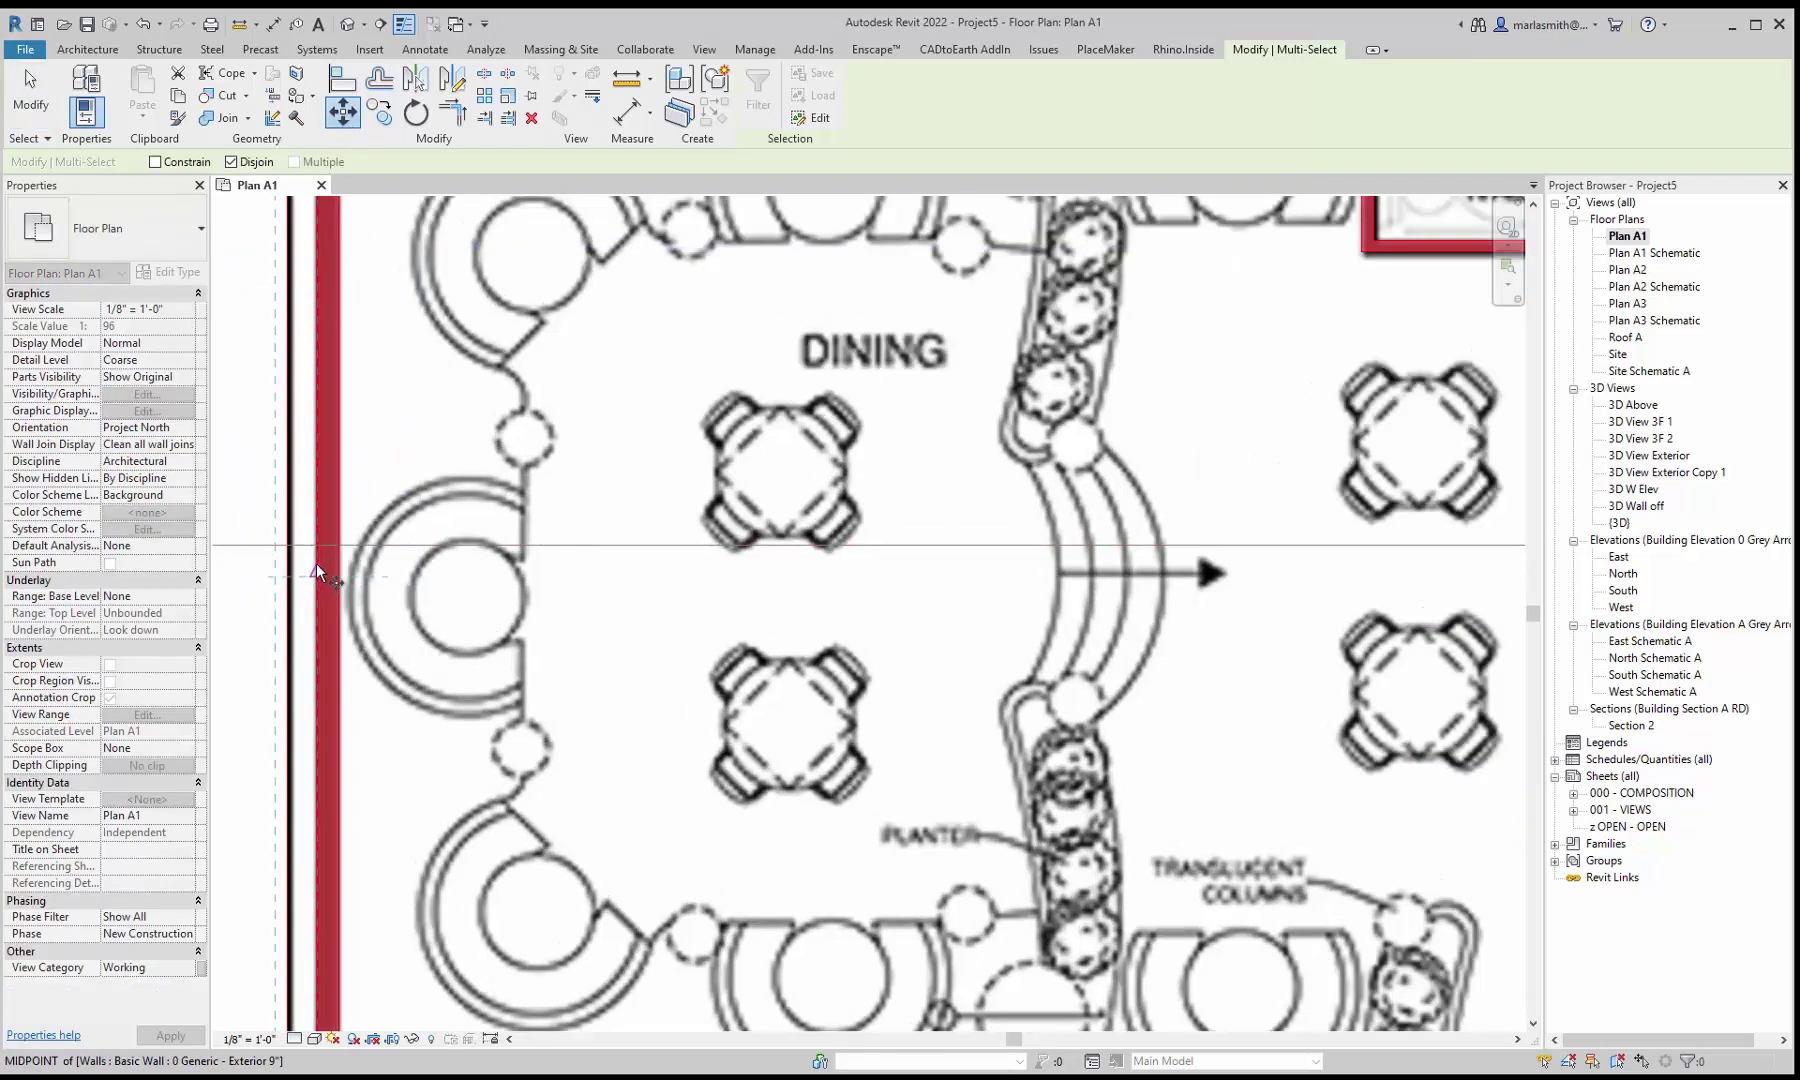
left_click(314, 578)
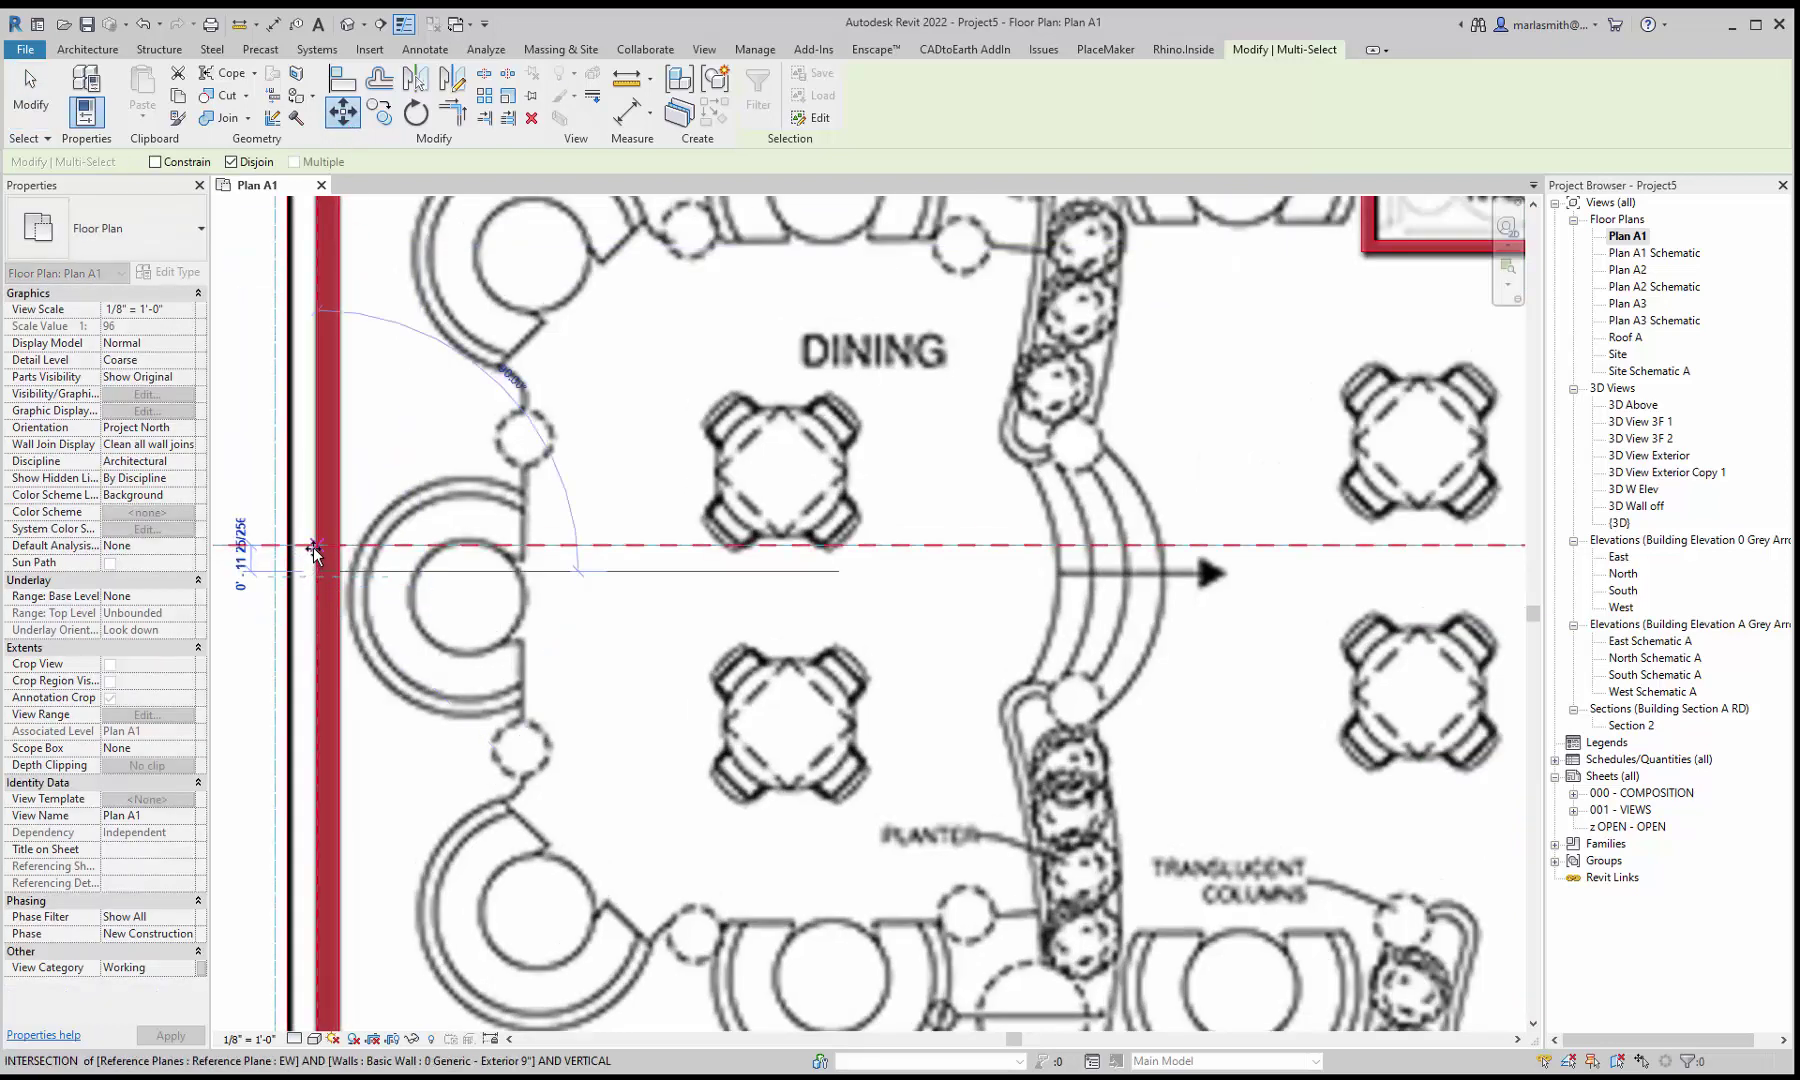
left_click(314, 549)
scroll(400, 530, "down", 5)
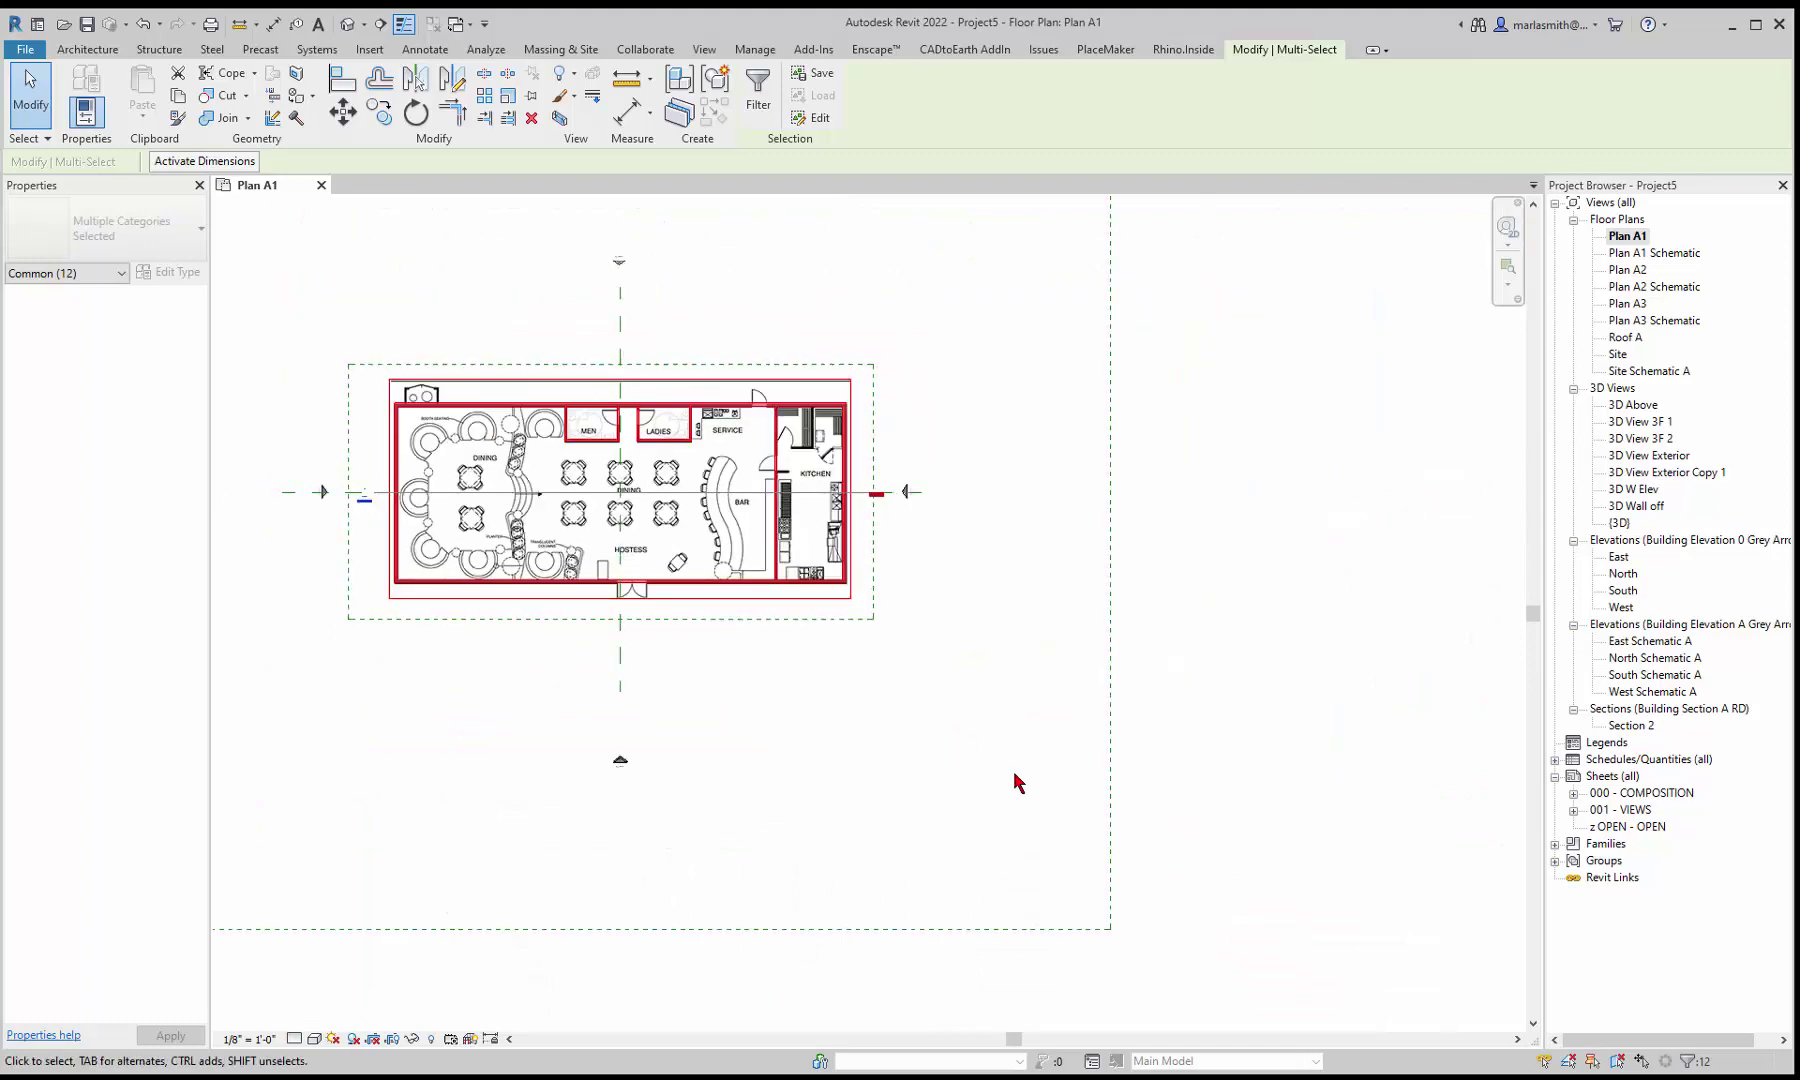
Step: Drag the south elevation marker up and the north marker down, just outside the plan
left_click(1233, 681)
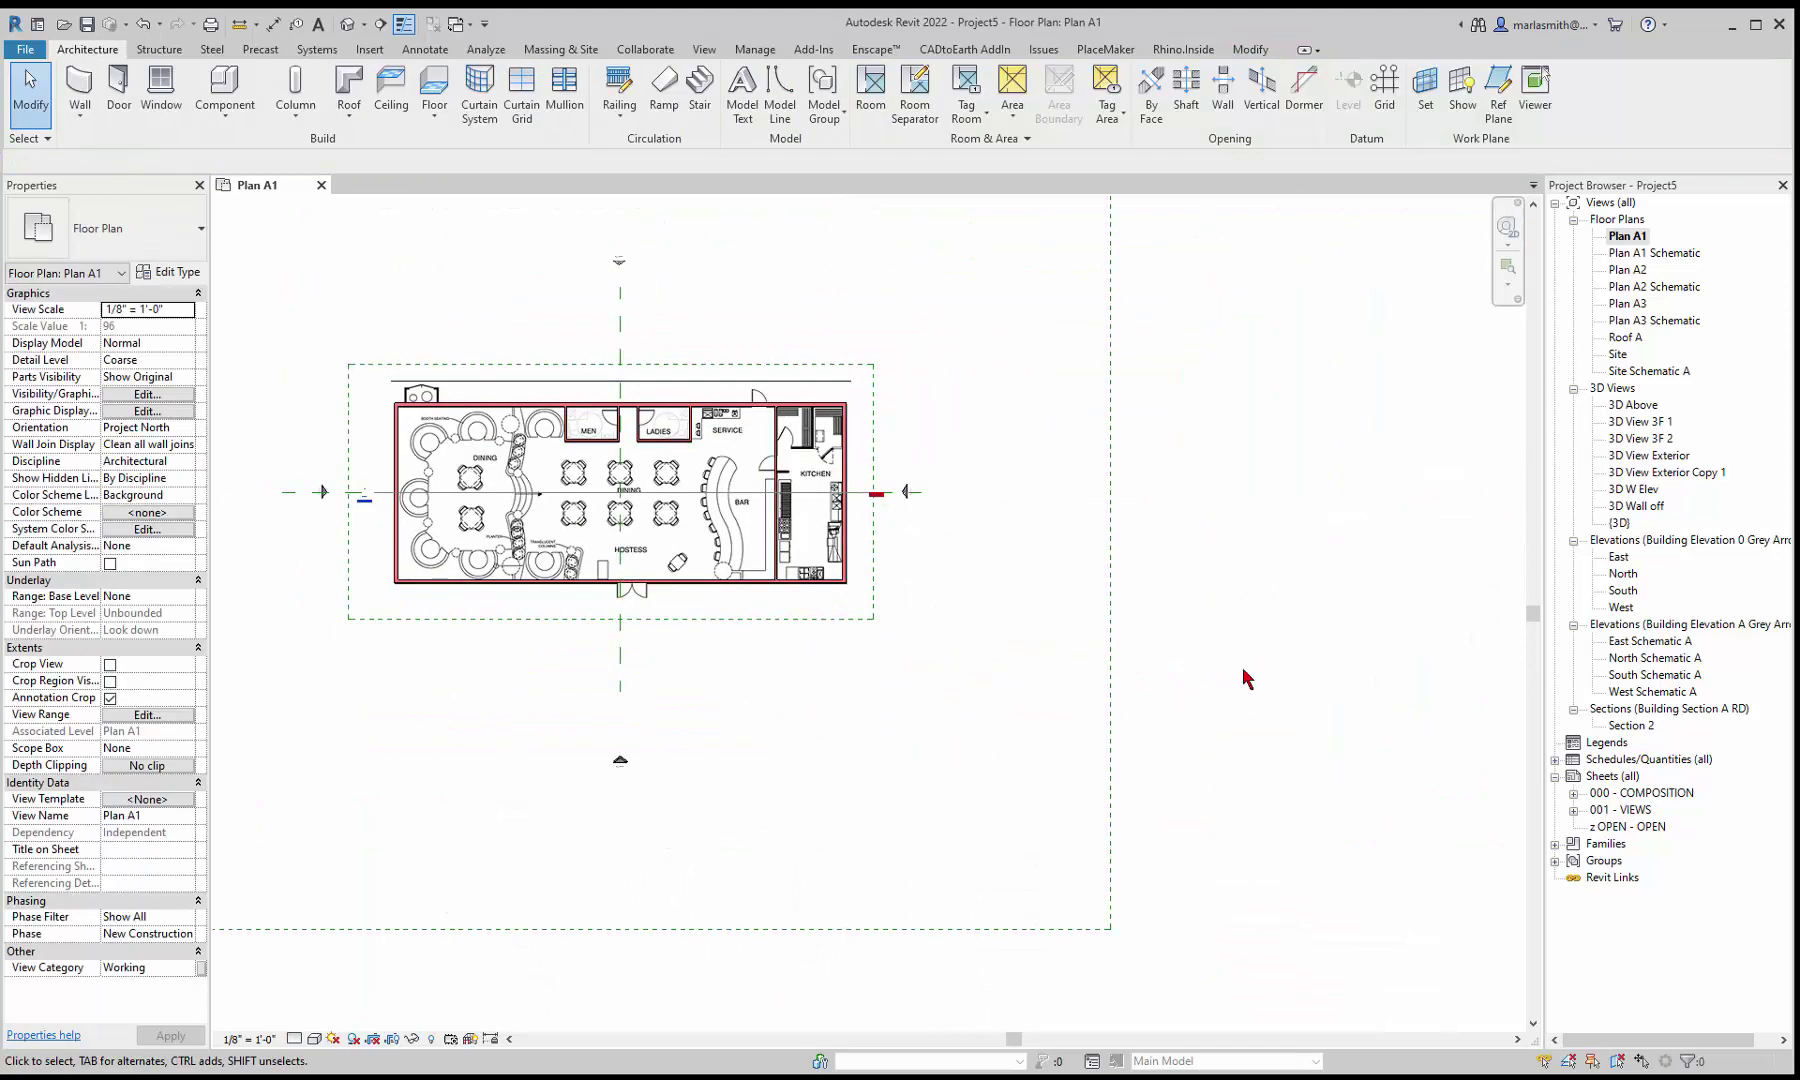
mouse_move(579, 819)
left_mouse_down()
mouse_move(712, 738)
mouse_move(622, 672)
mouse_move(620, 636)
left_mouse_up()
left_click_drag(570, 228, 703, 301)
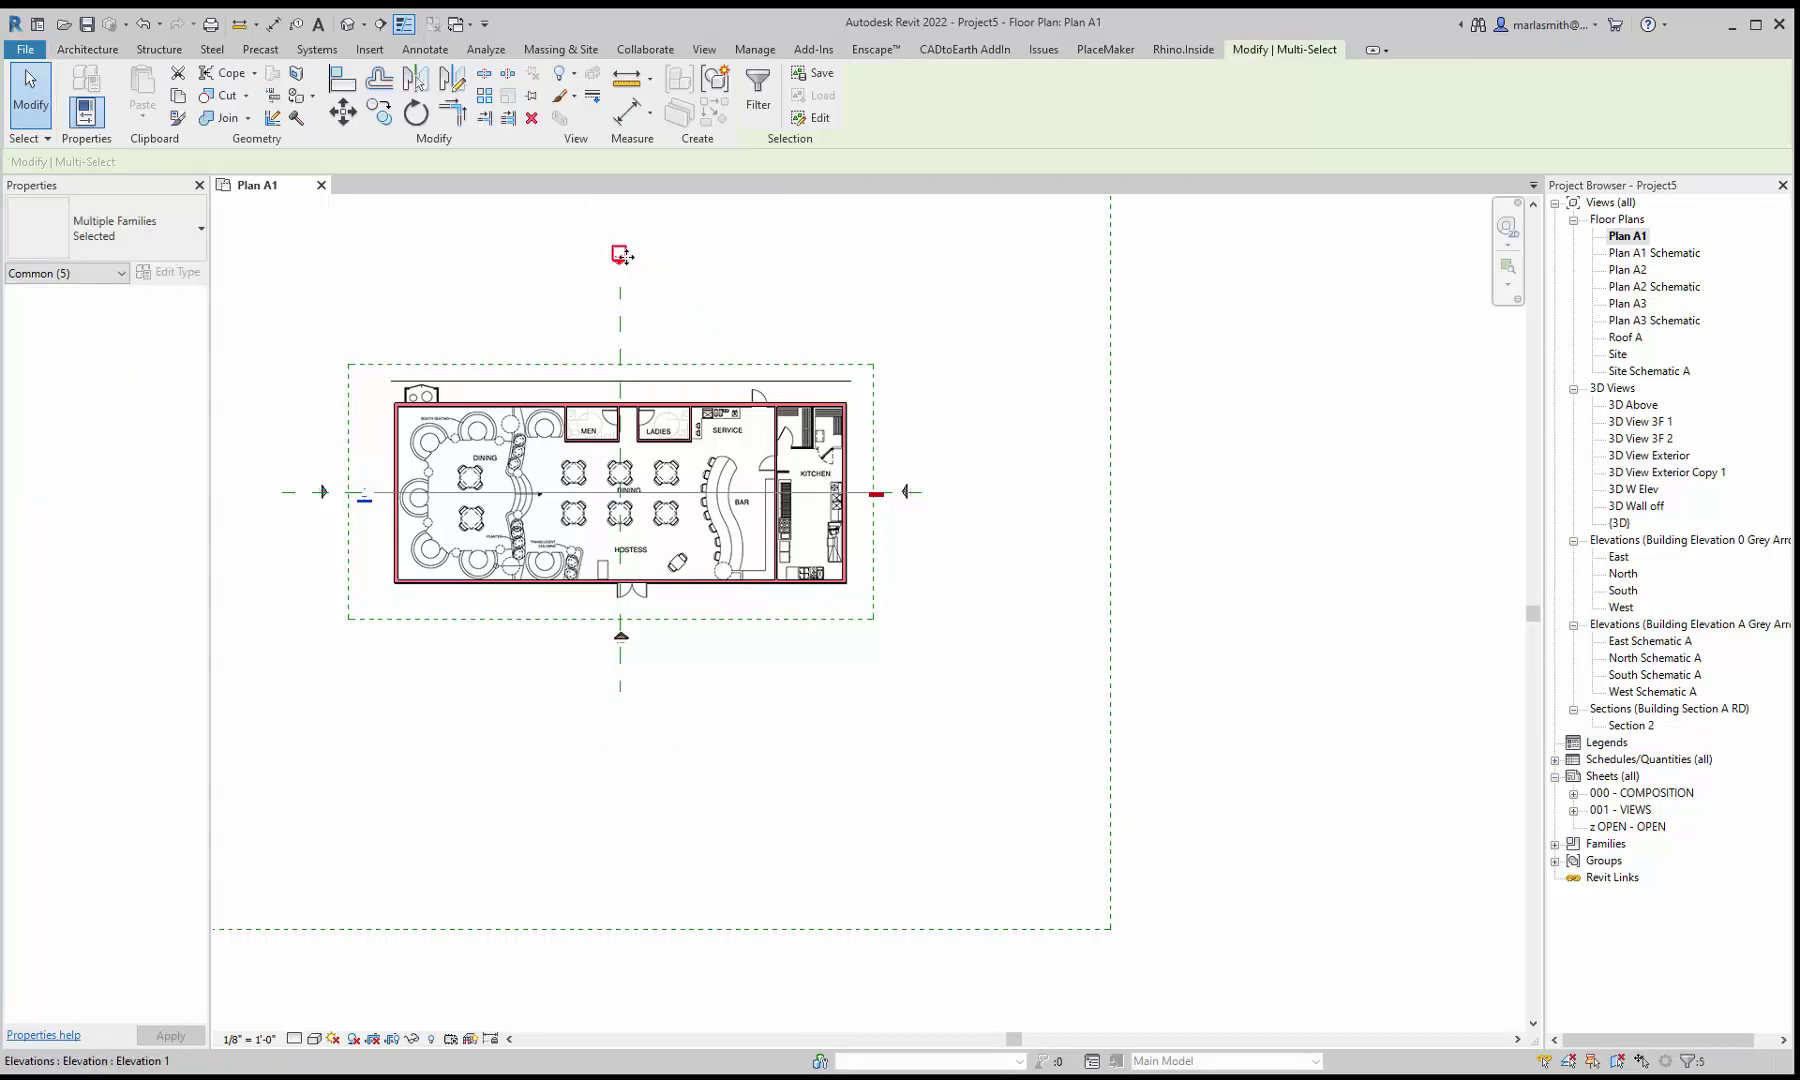
left_click_drag(623, 256, 620, 342)
key("Escape")
scroll(1010, 620, "down", 3)
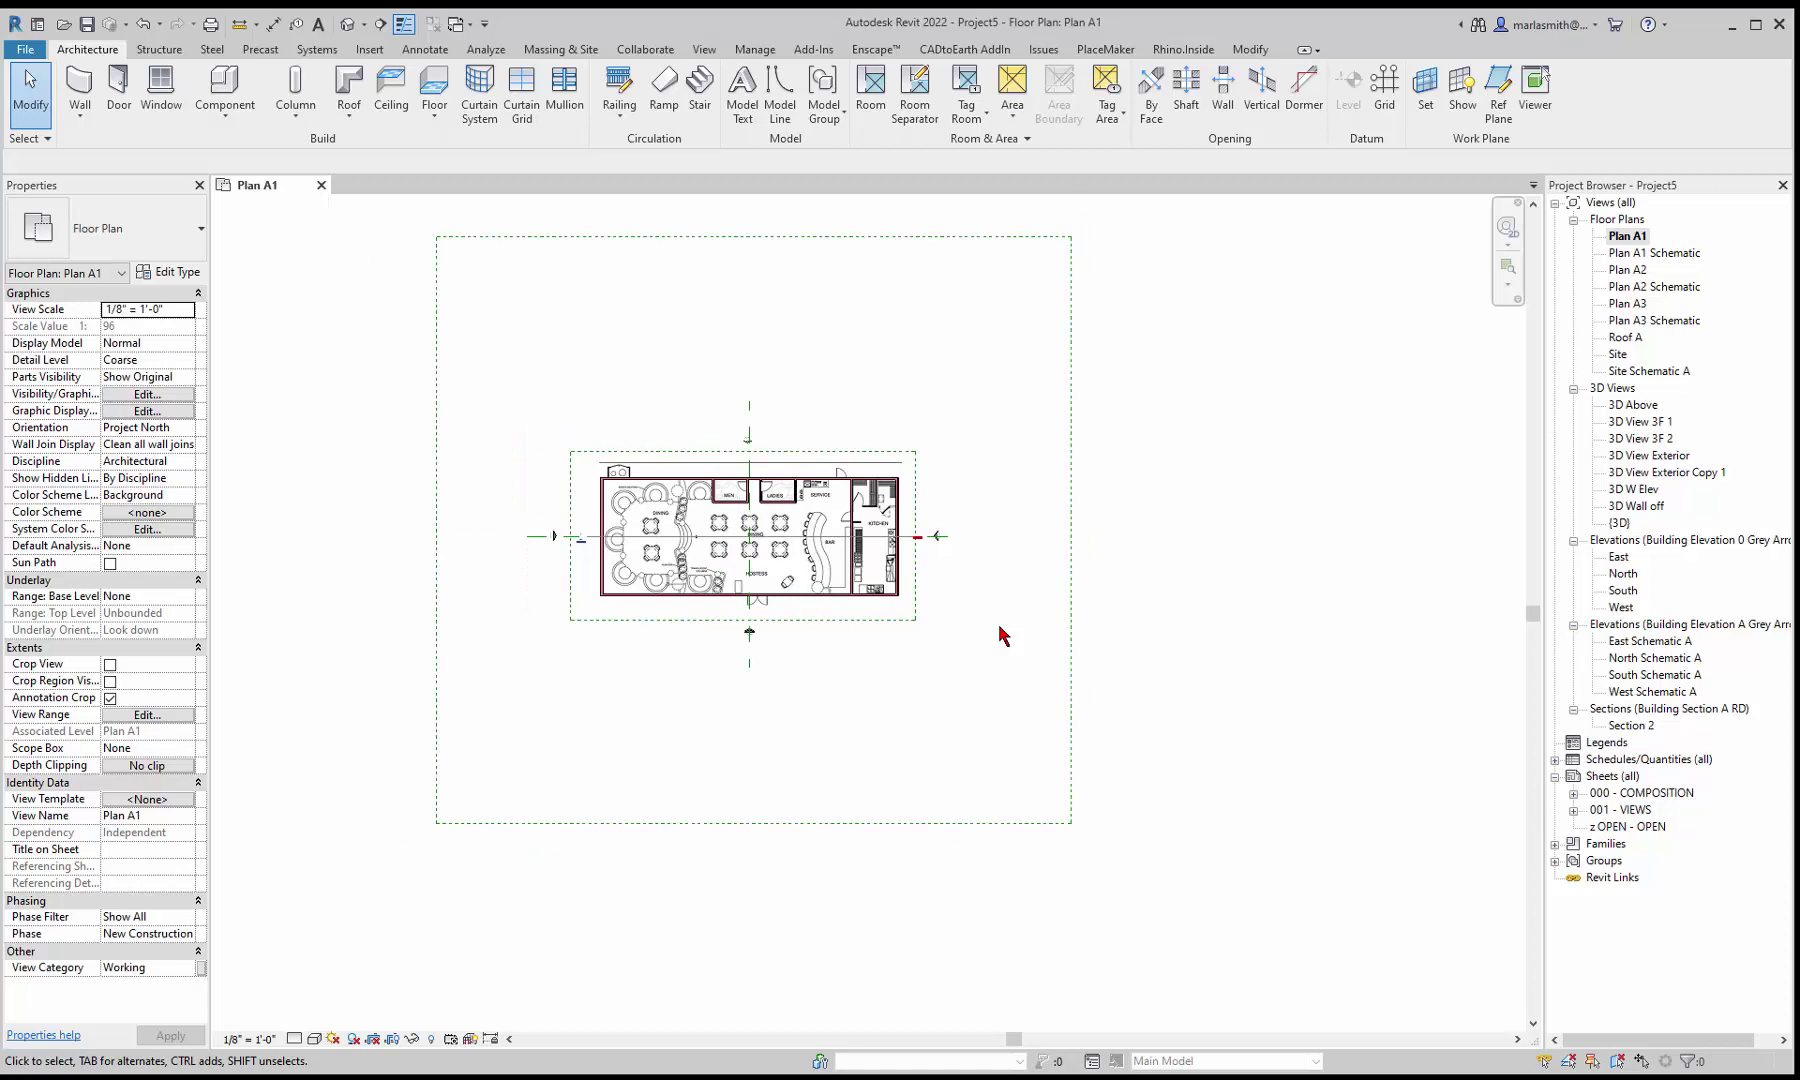